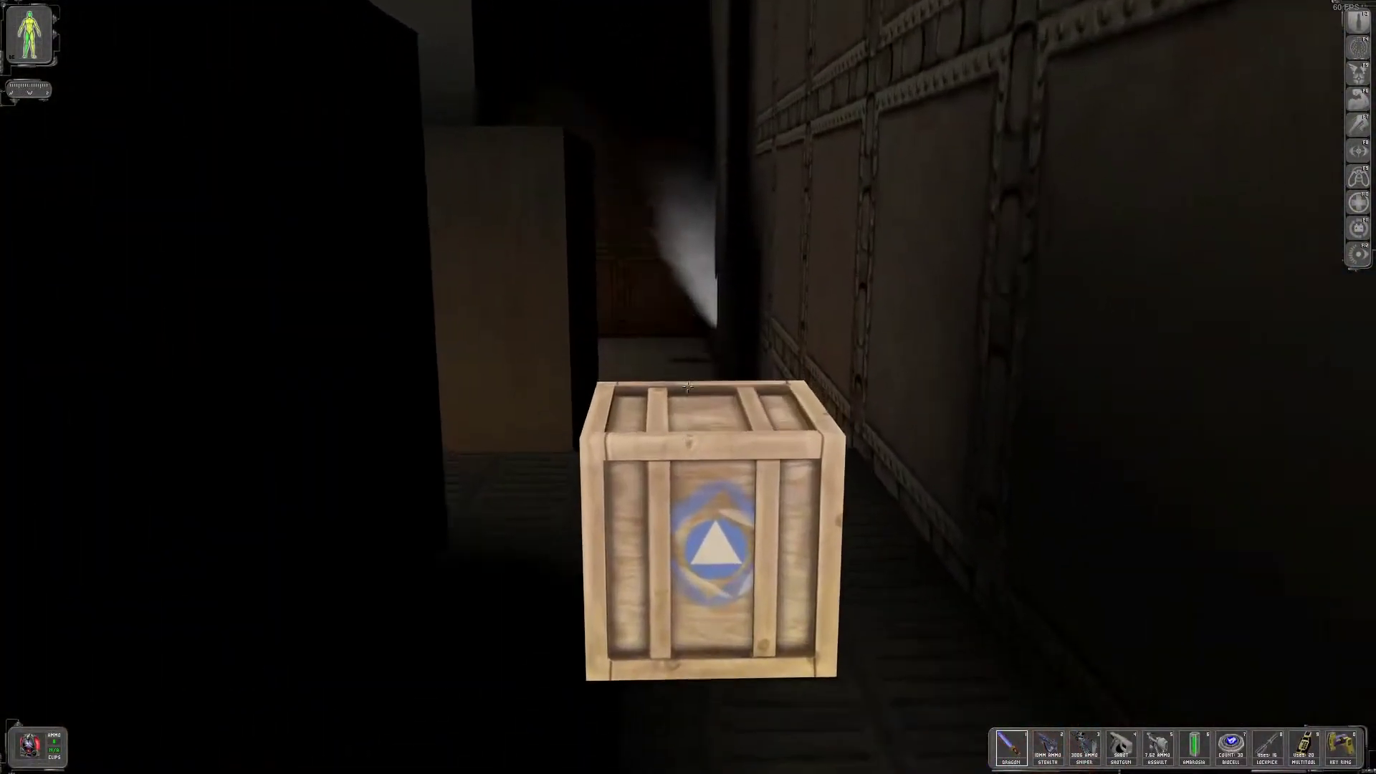
Smash the wooden crate with the Dragon's Tooth sword and take the bioelectric cell
{"action": "key", "text": "1"}
{"action": "left_click", "coordinate": [687, 386]}
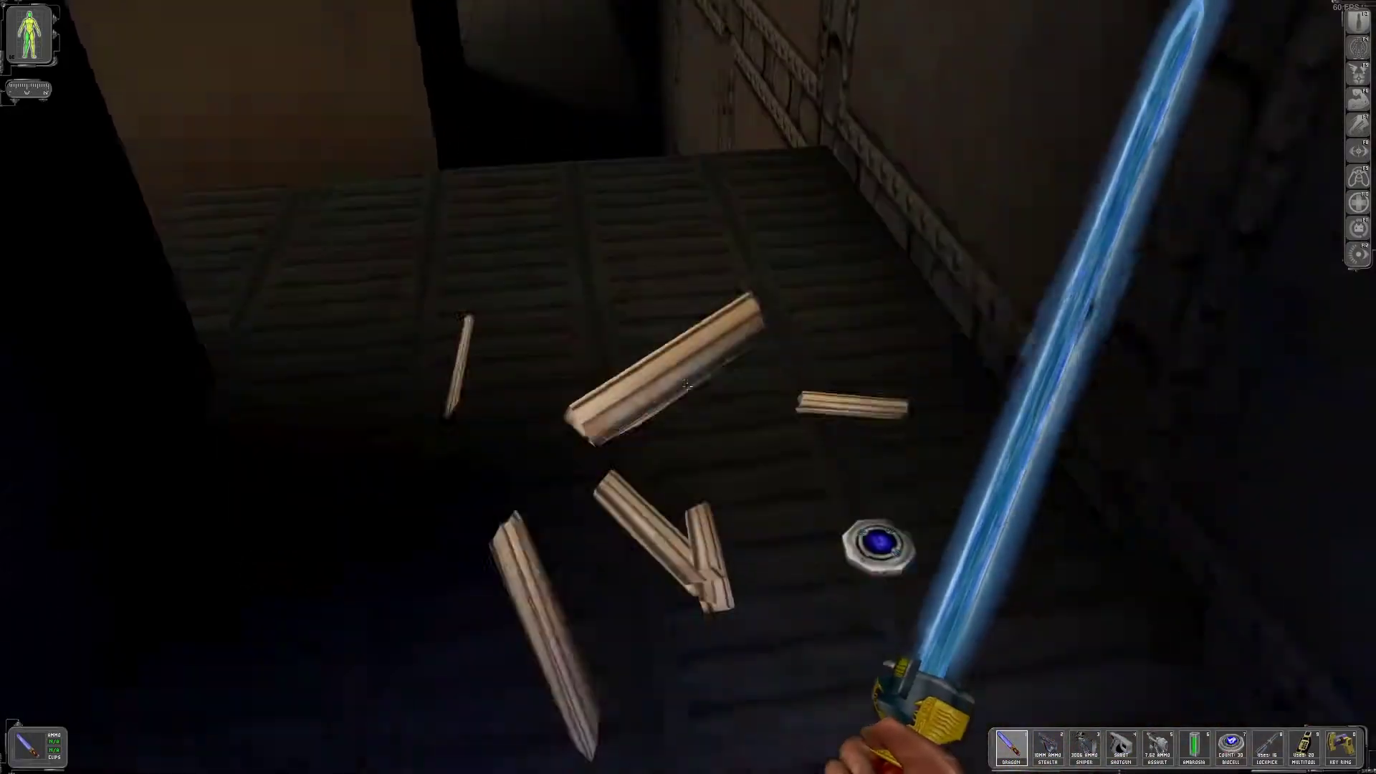
{"action": "right_click", "coordinate": [688, 385]}
Check the inventory, then use the bioelectric cell to recharge 25 energy
{"action": "key", "text": "F1"}
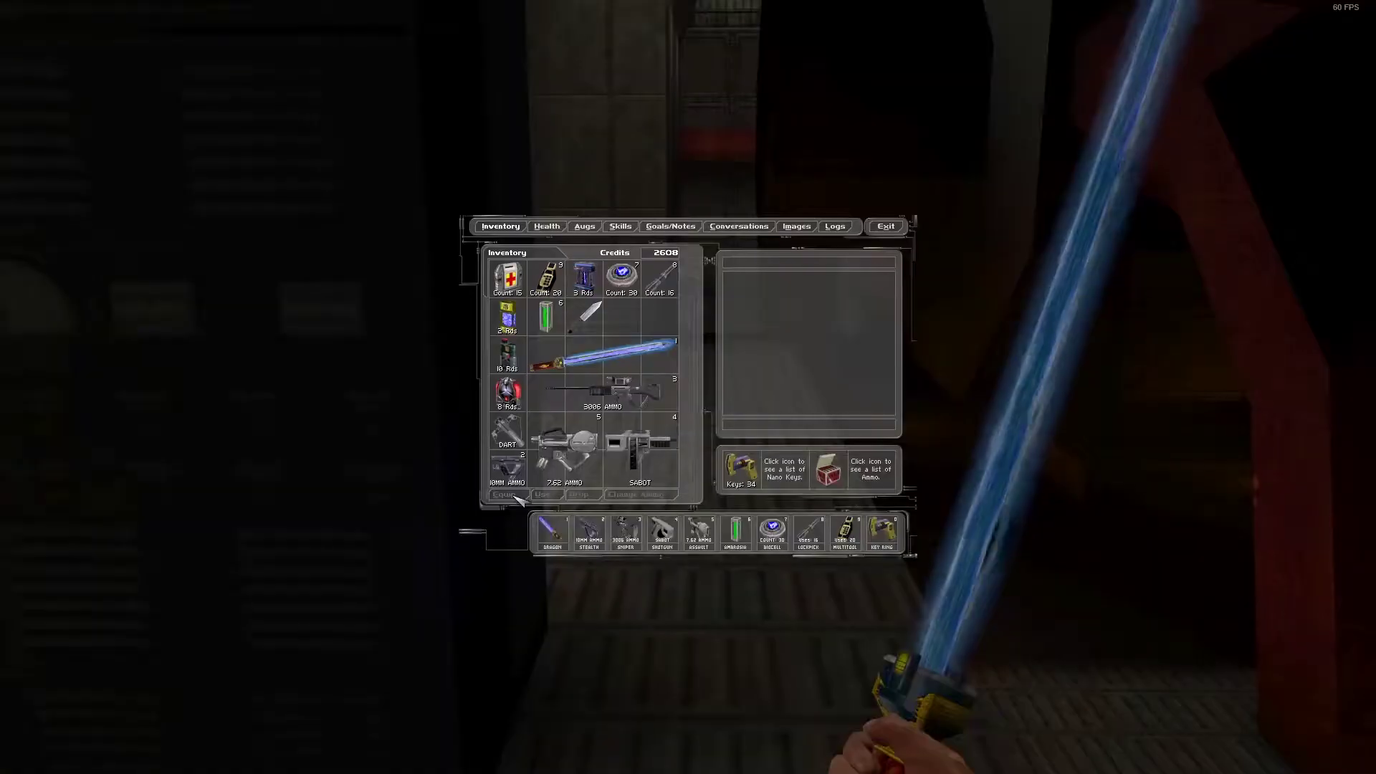
{"action": "key", "text": "Escape"}
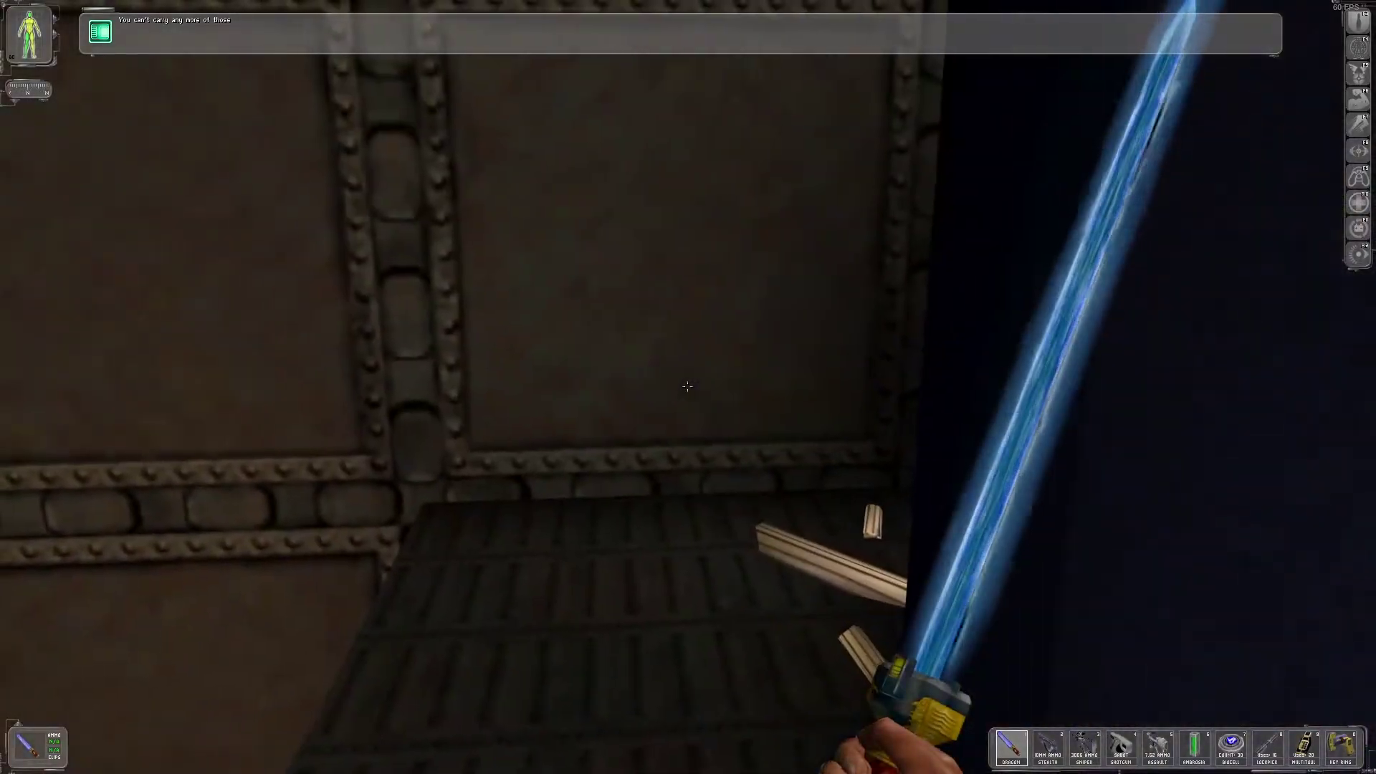
{"action": "key", "text": "8"}
{"action": "left_click", "coordinate": [687, 385]}
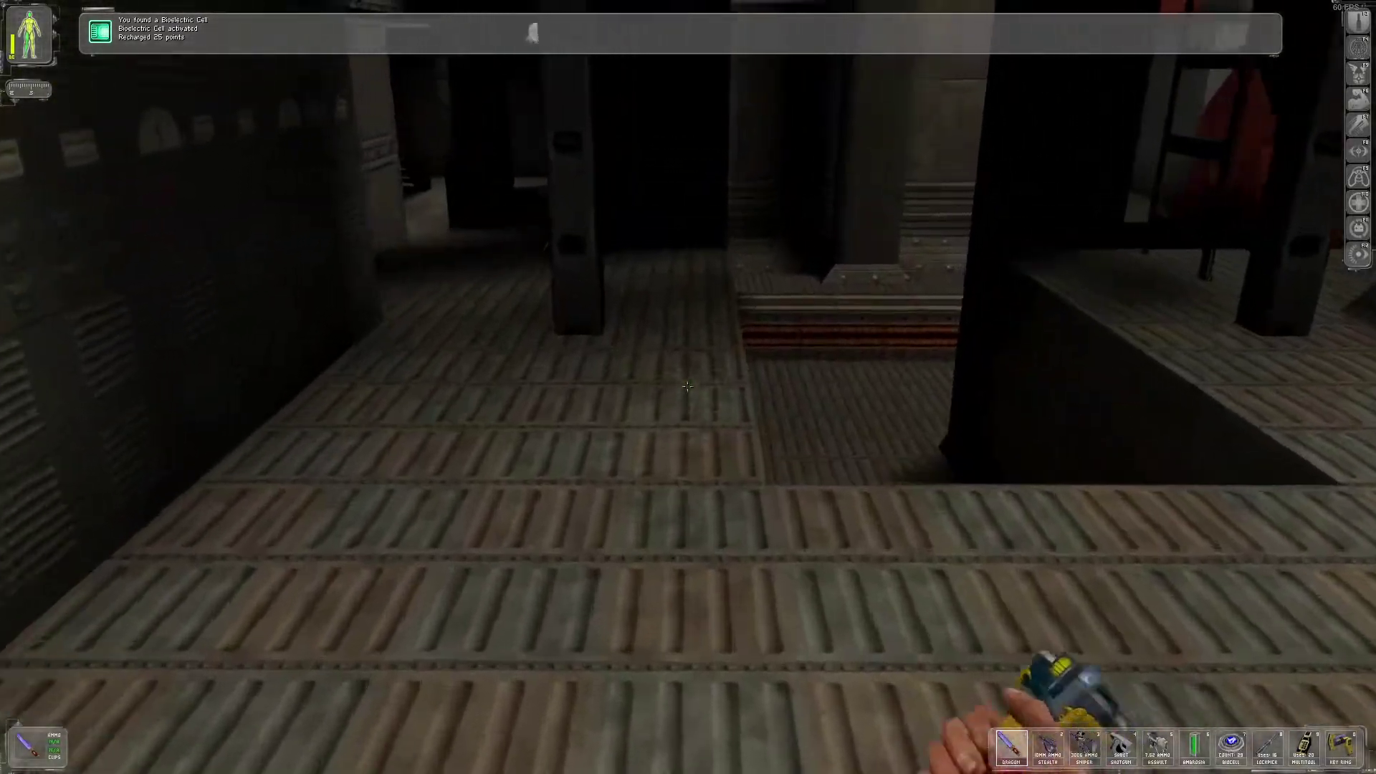
Draw the sword and cross the dark room, briefly running with Speed Enhancement
{"action": "key", "text": "1"}
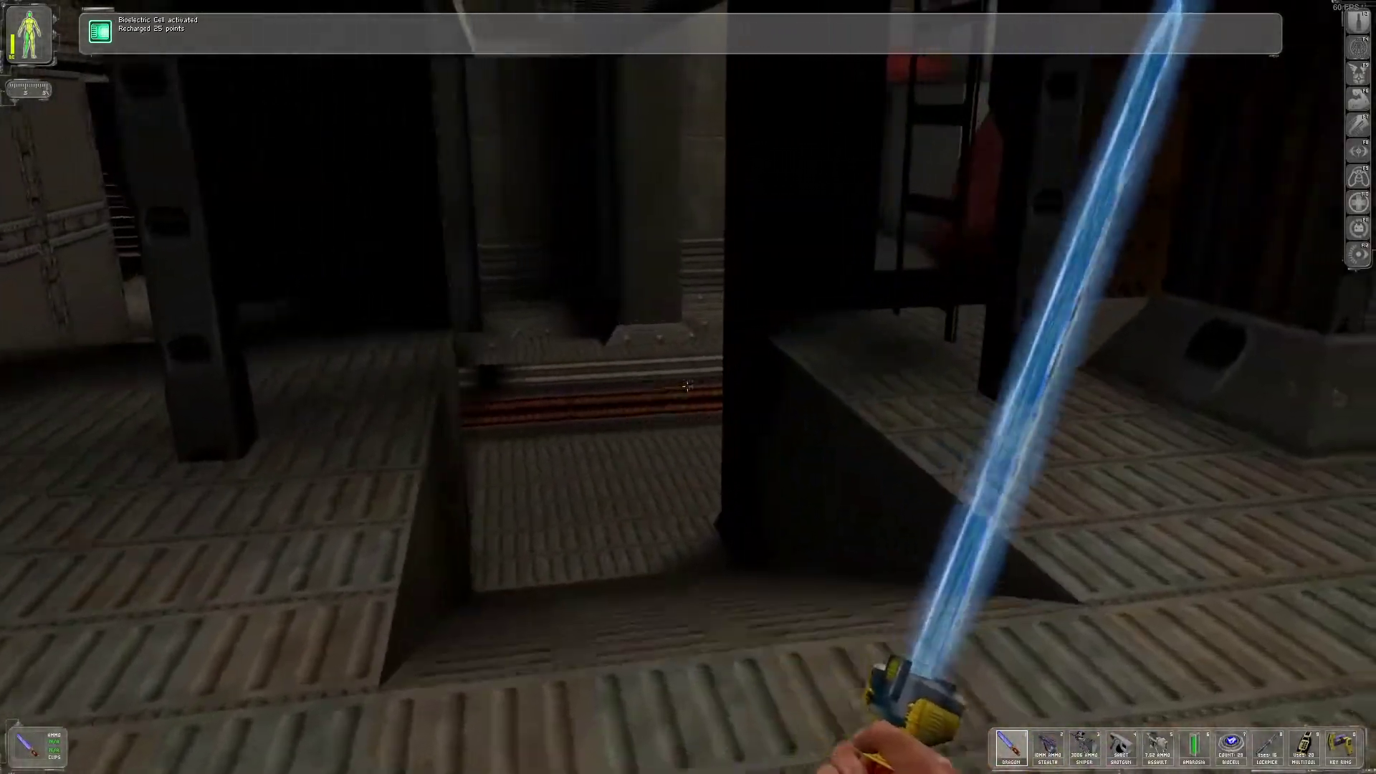
{"action": "key", "text": "w"}
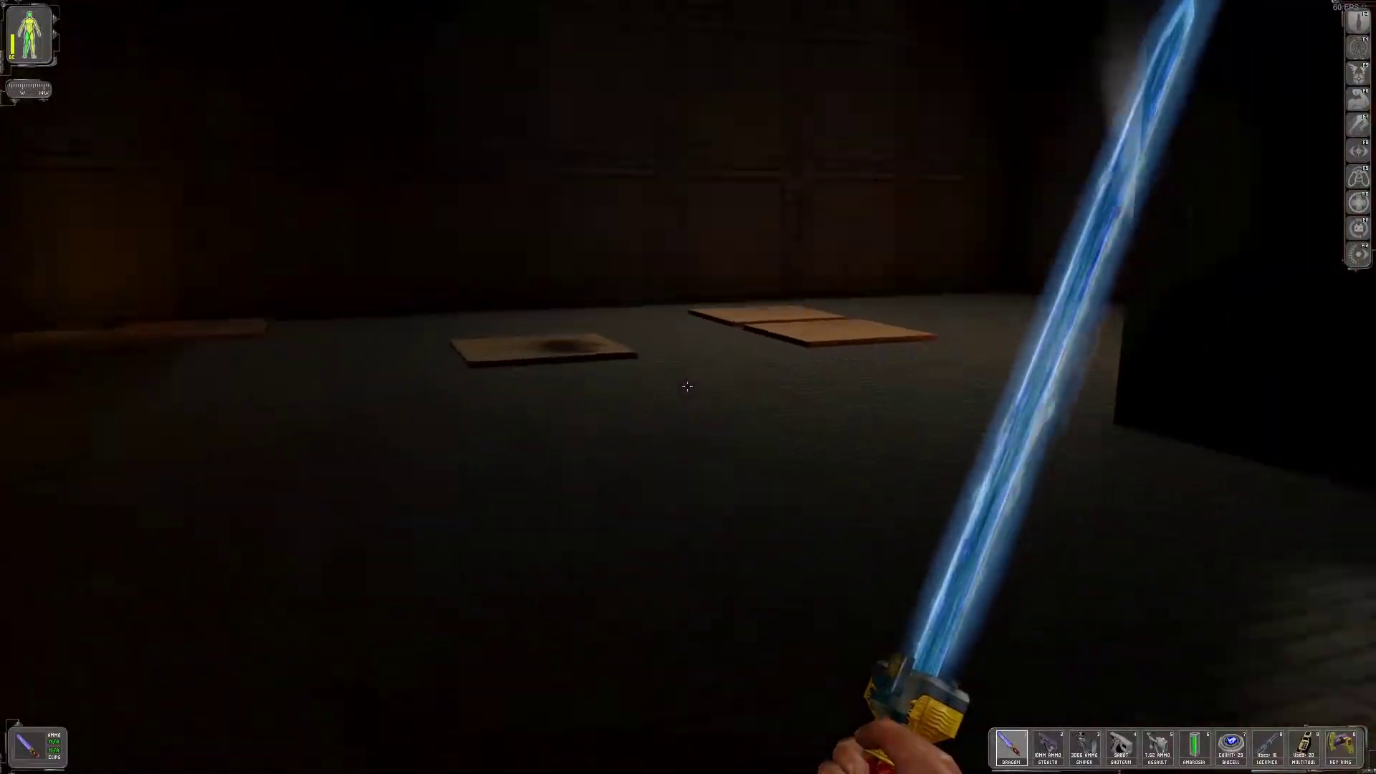
{"action": "key", "text": "w"}
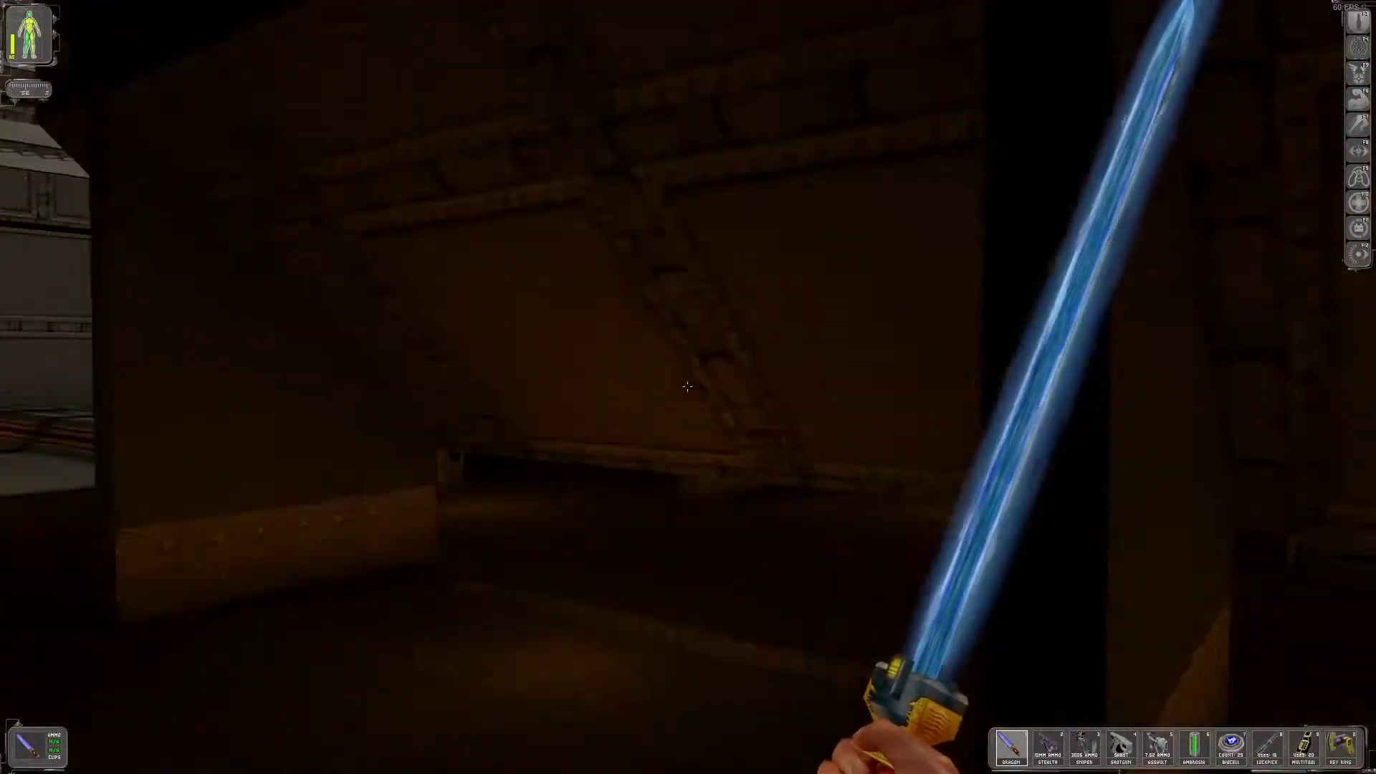
{"action": "key", "text": "w"}
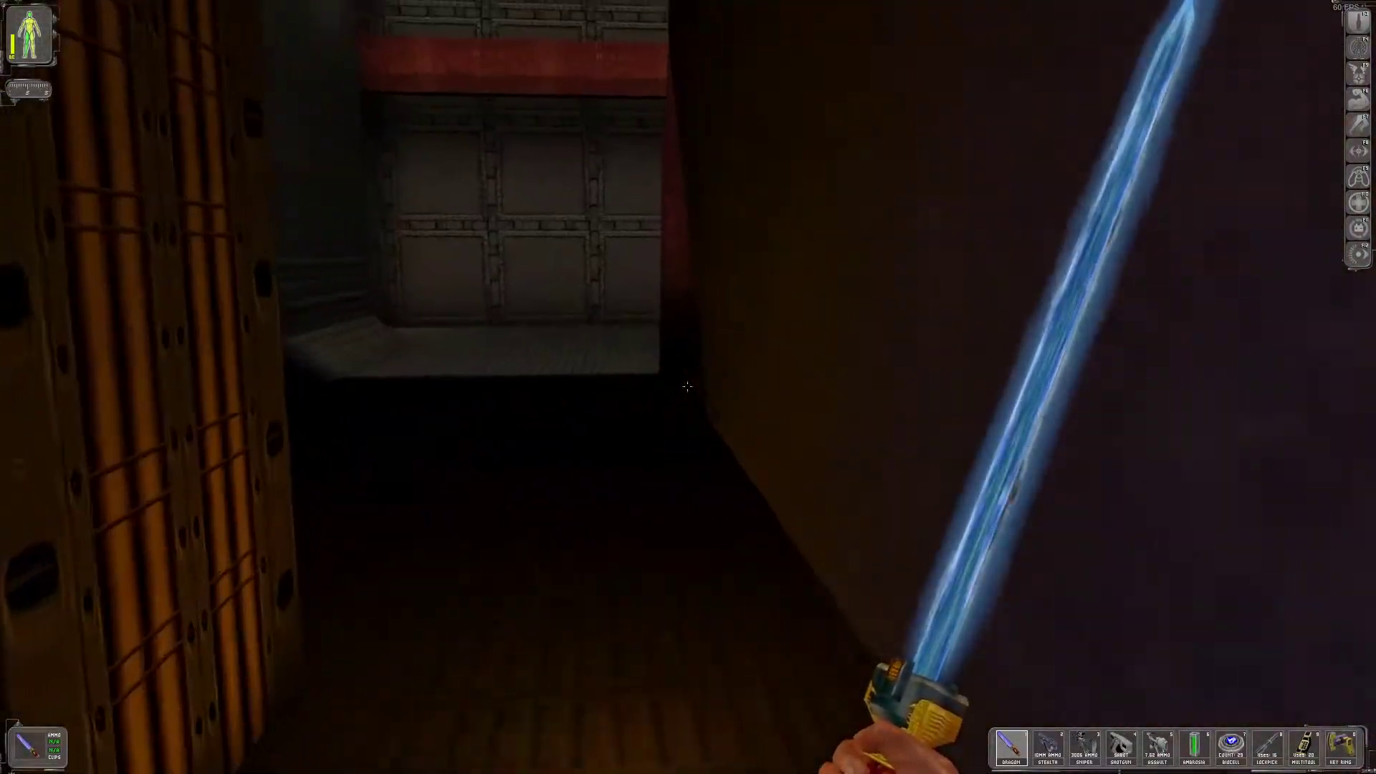
{"action": "key", "text": "w"}
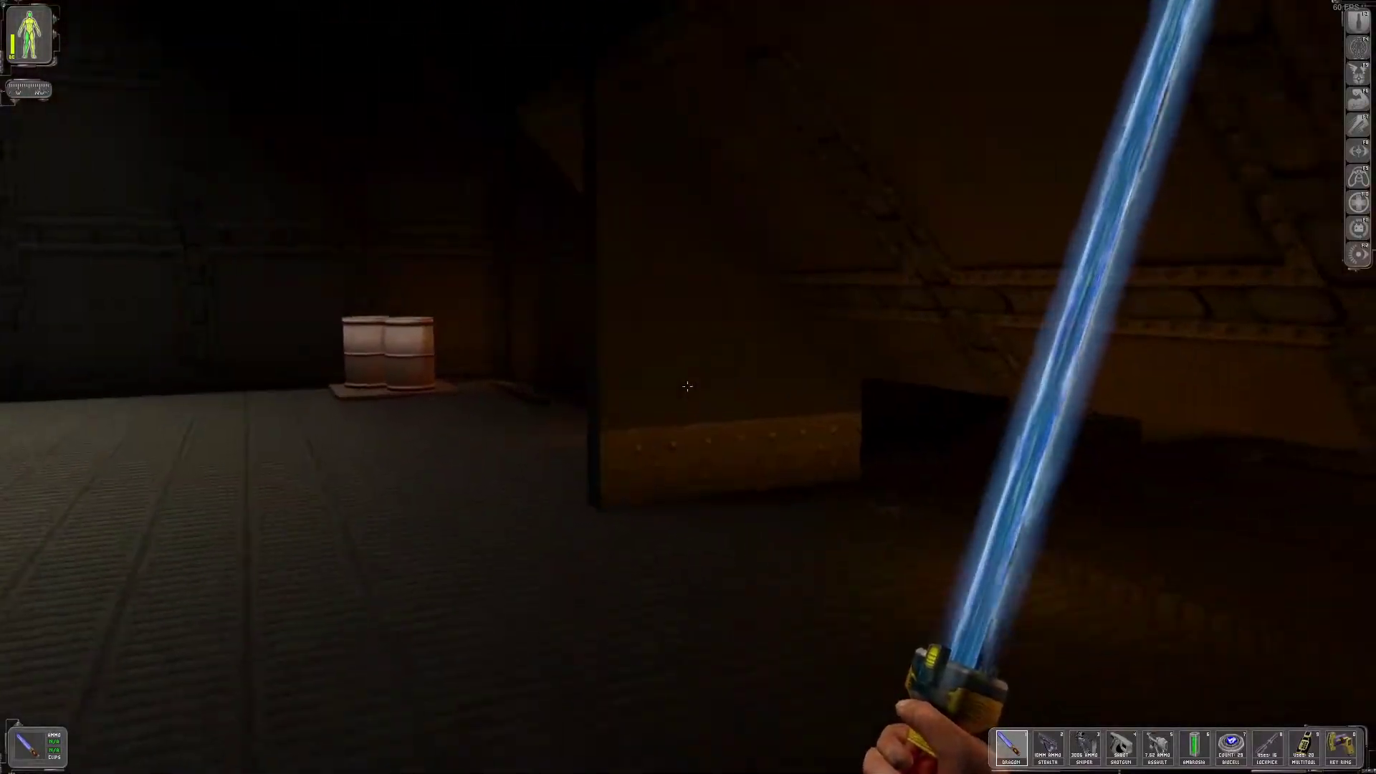
{"action": "key", "text": "w"}
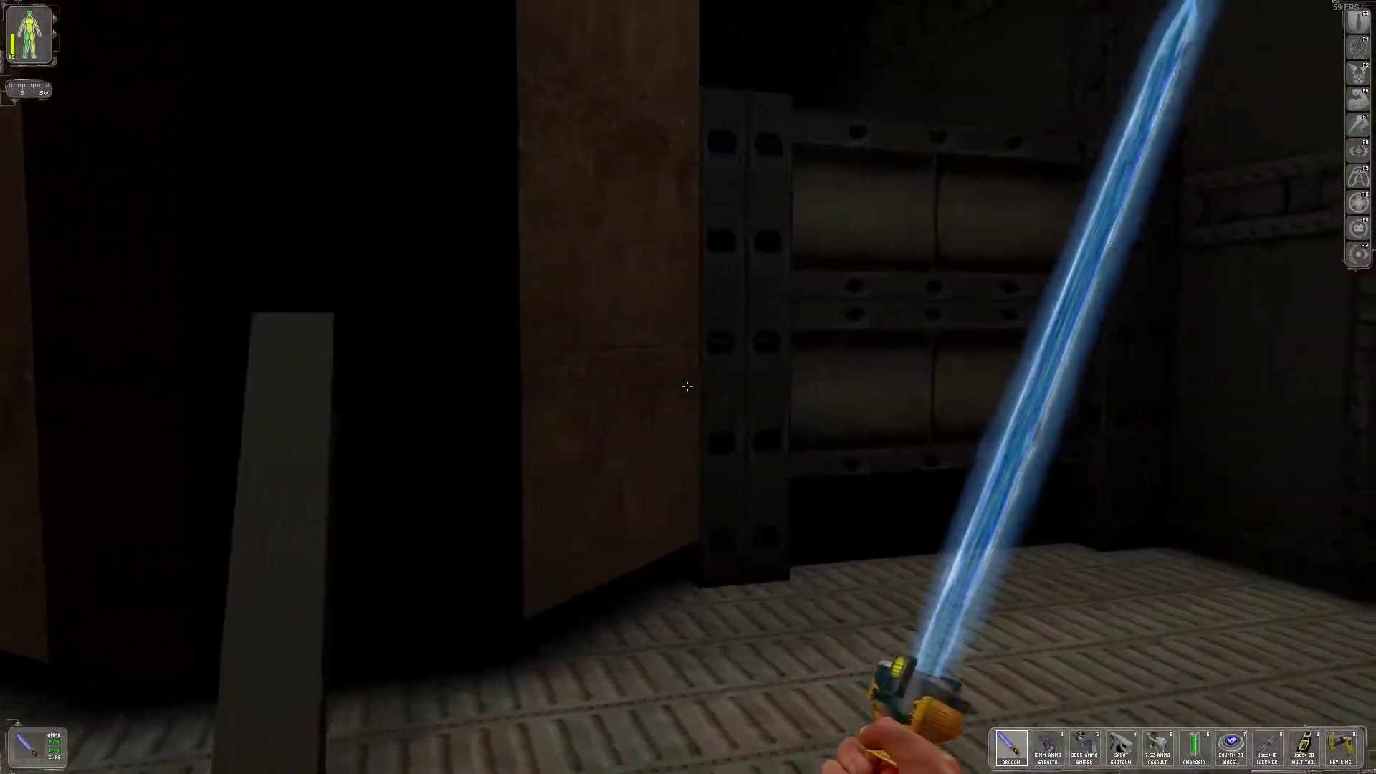
{"action": "key", "text": "F8"}
{"action": "key", "text": "w"}
{"action": "key", "text": "w"}
{"action": "key", "text": "F8"}
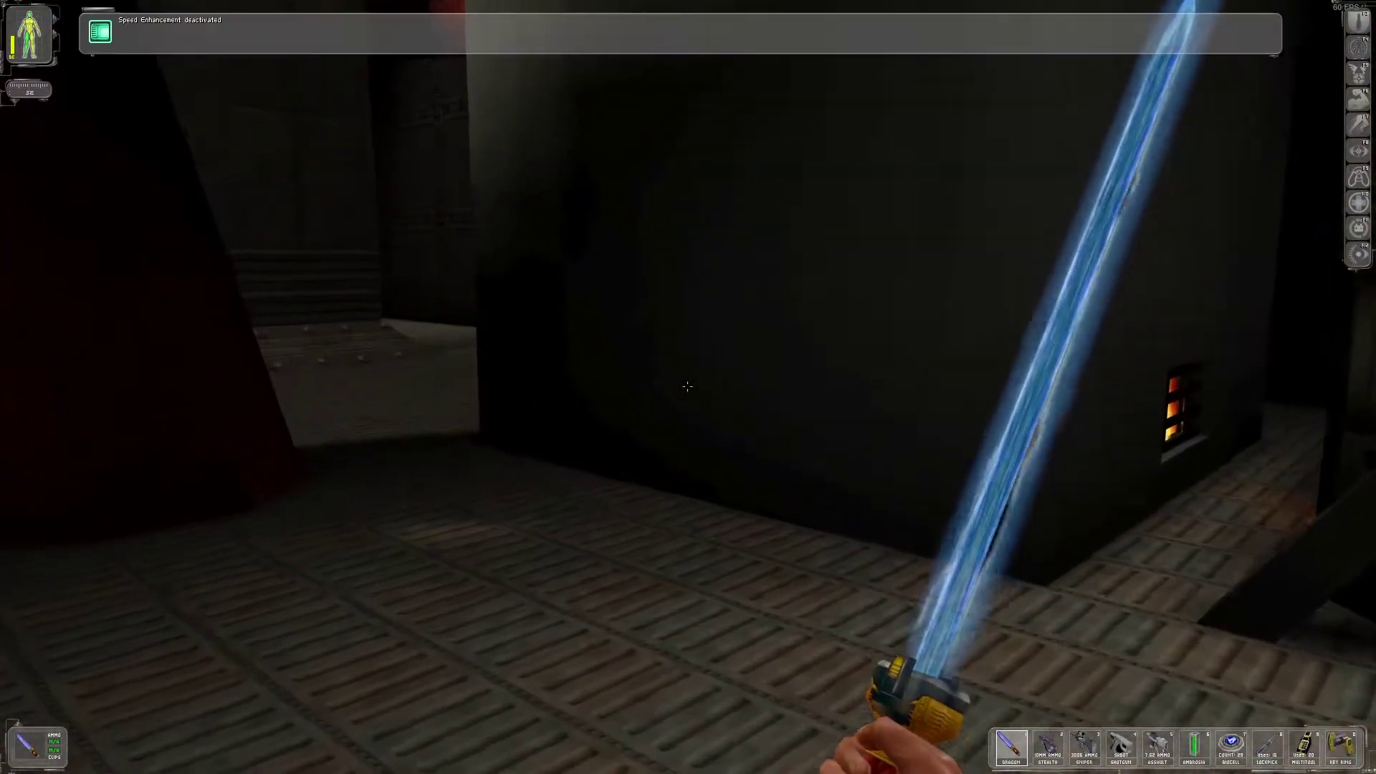
Go through the lit corridors and down the ramp to the bodies, and search a corpse
{"action": "key", "text": "w"}
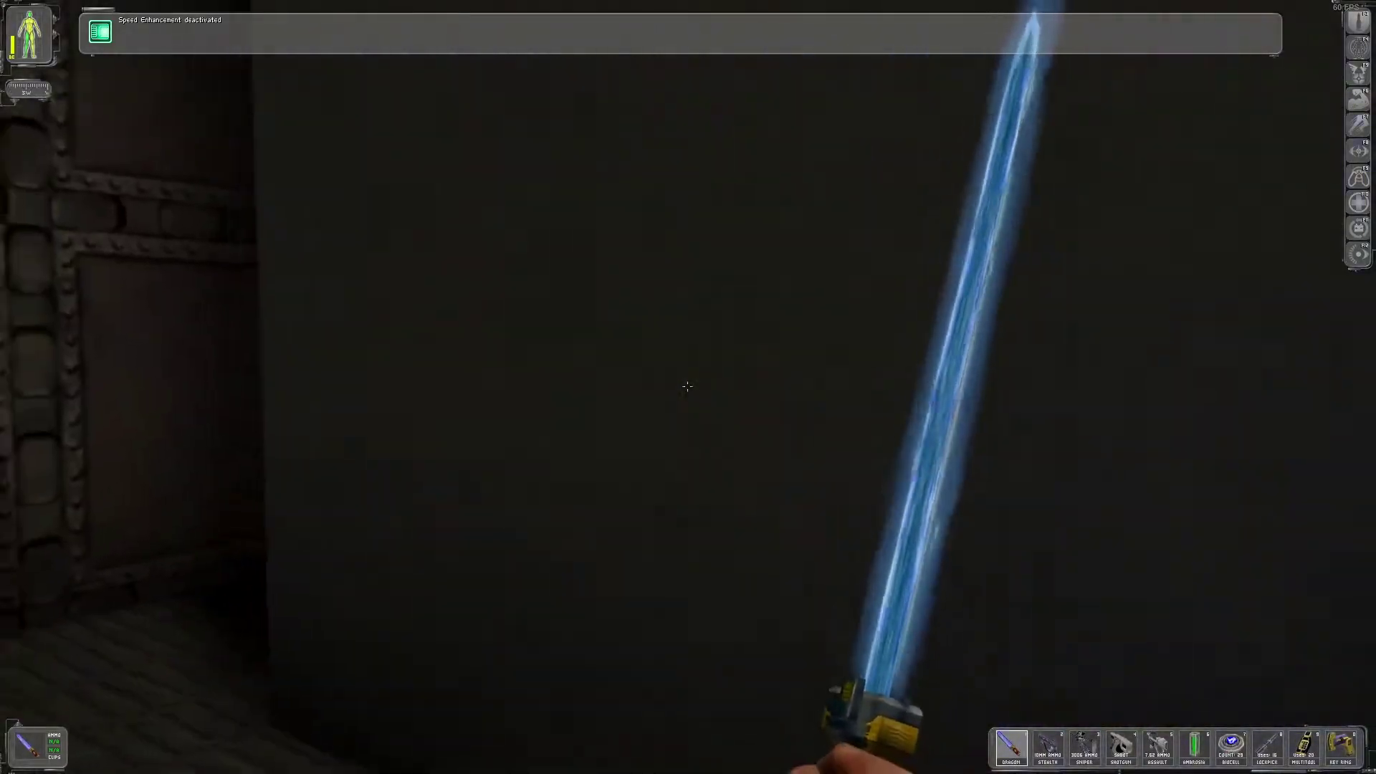
{"action": "key", "text": "w"}
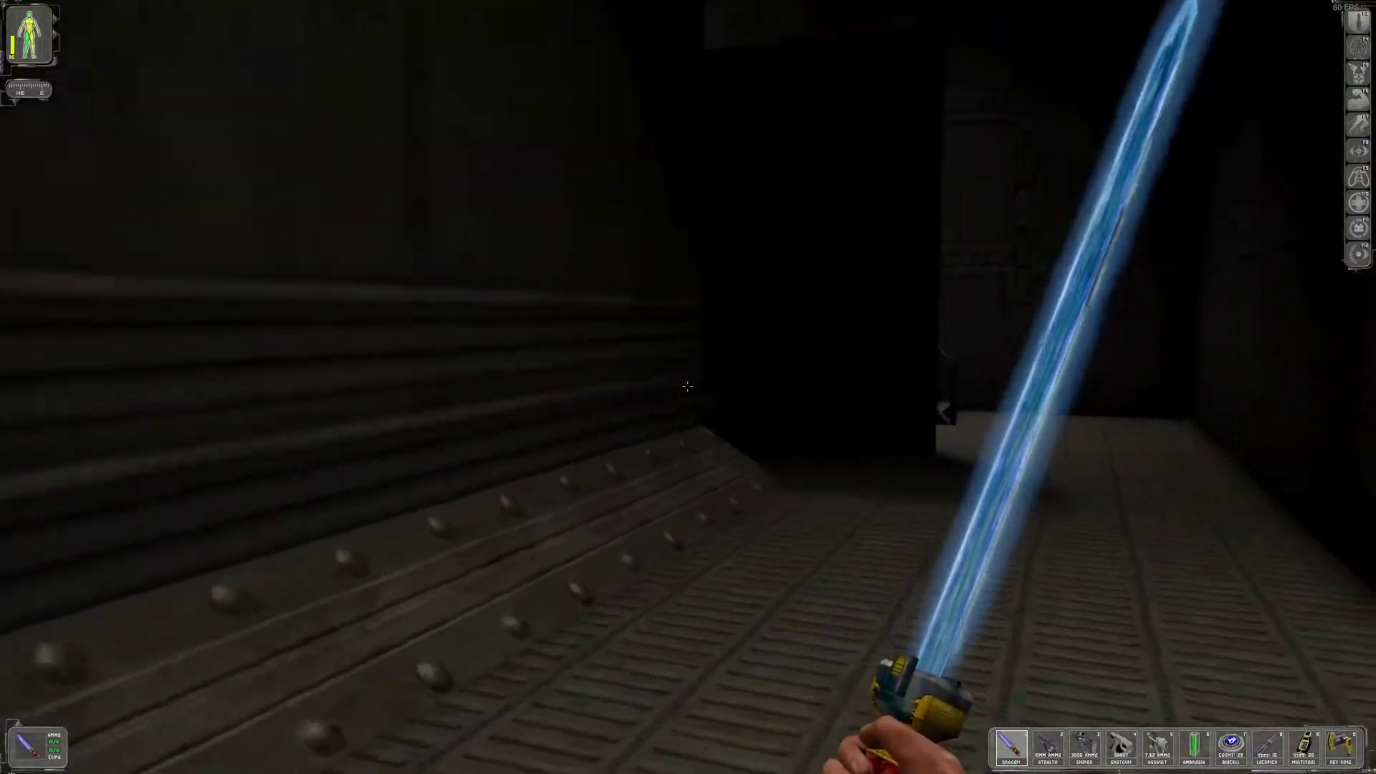
{"action": "key", "text": "w"}
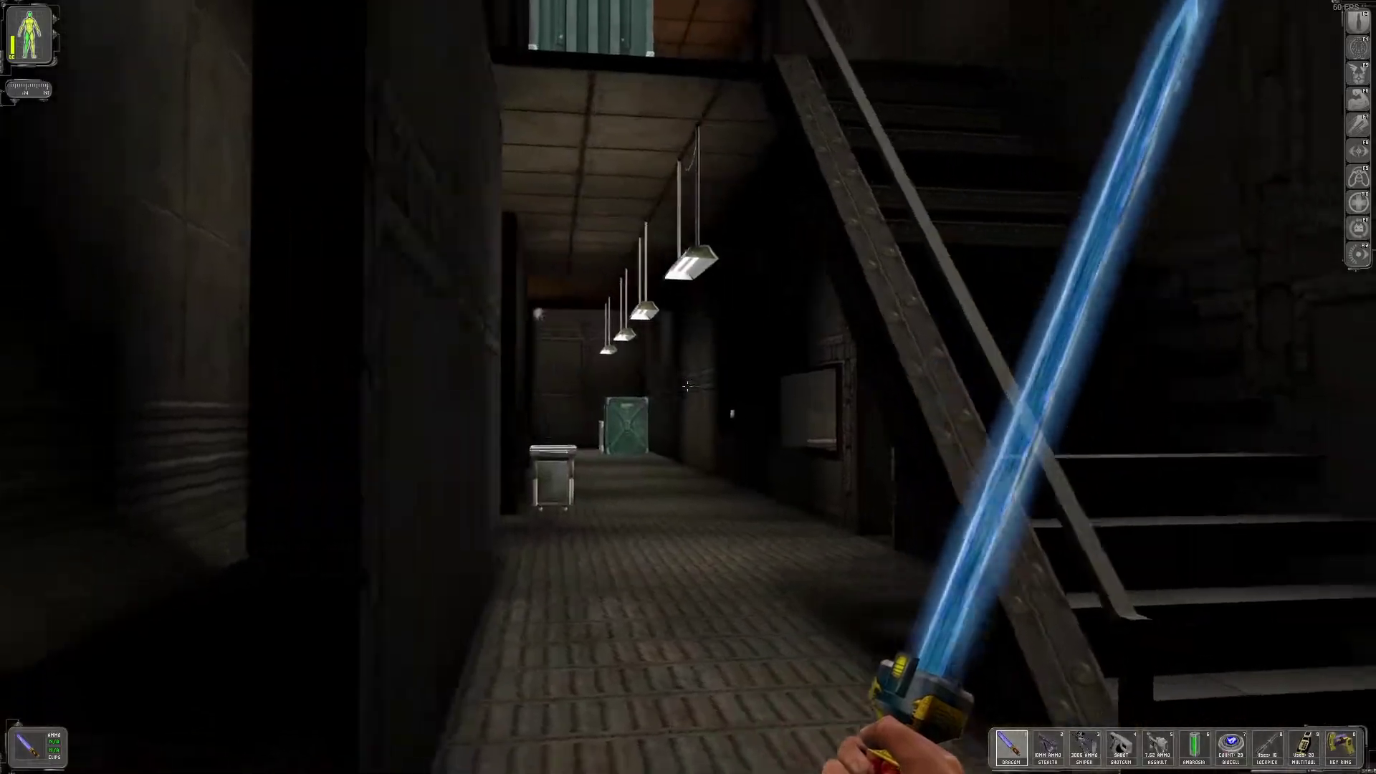
{"action": "key", "text": "w"}
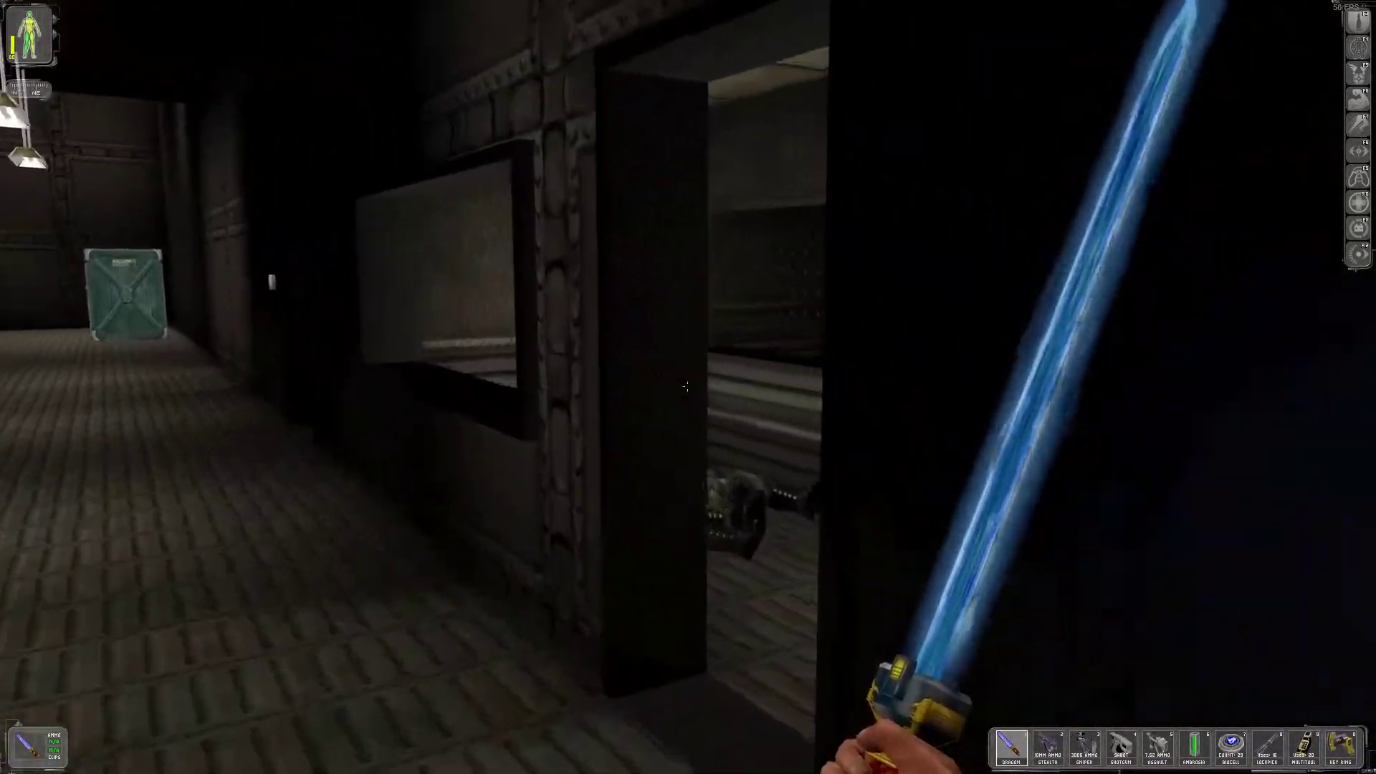
{"action": "key", "text": "w"}
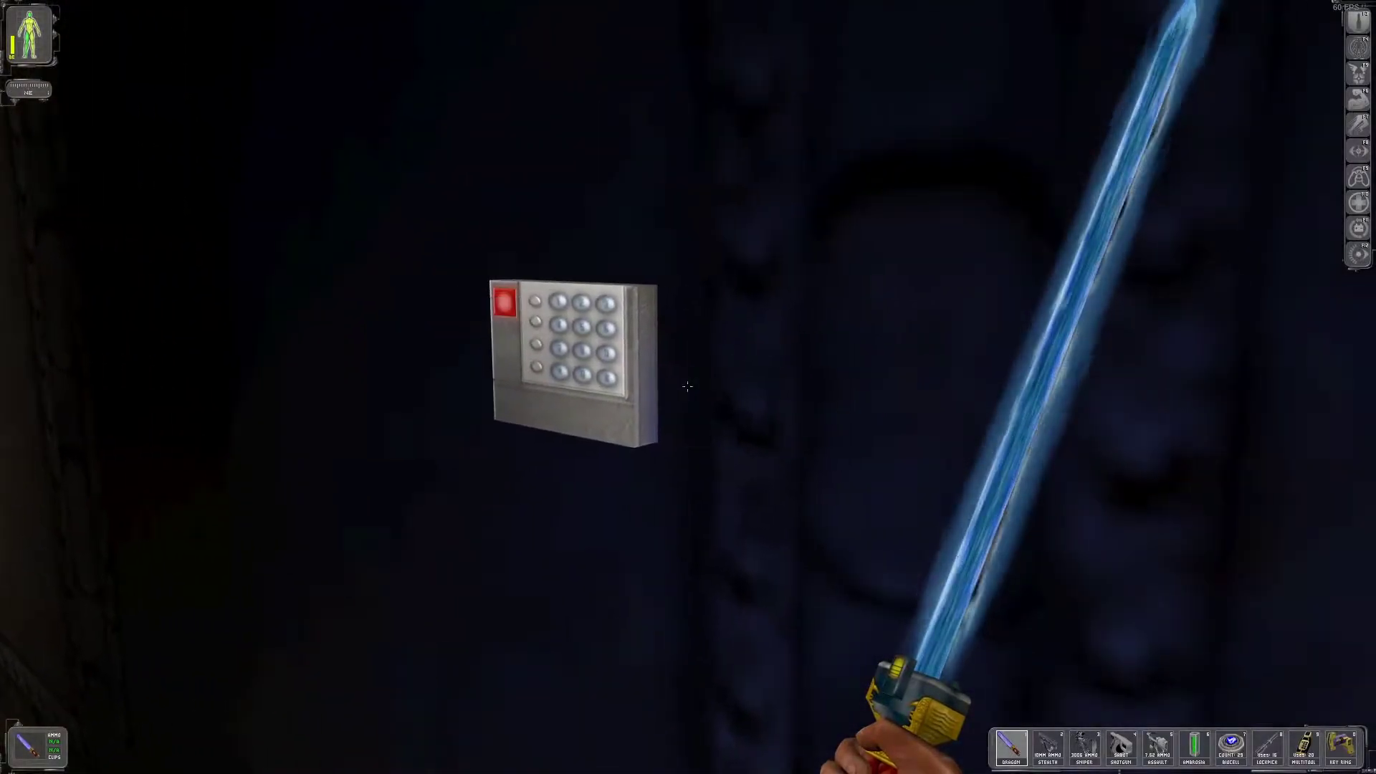
{"action": "key", "text": "w"}
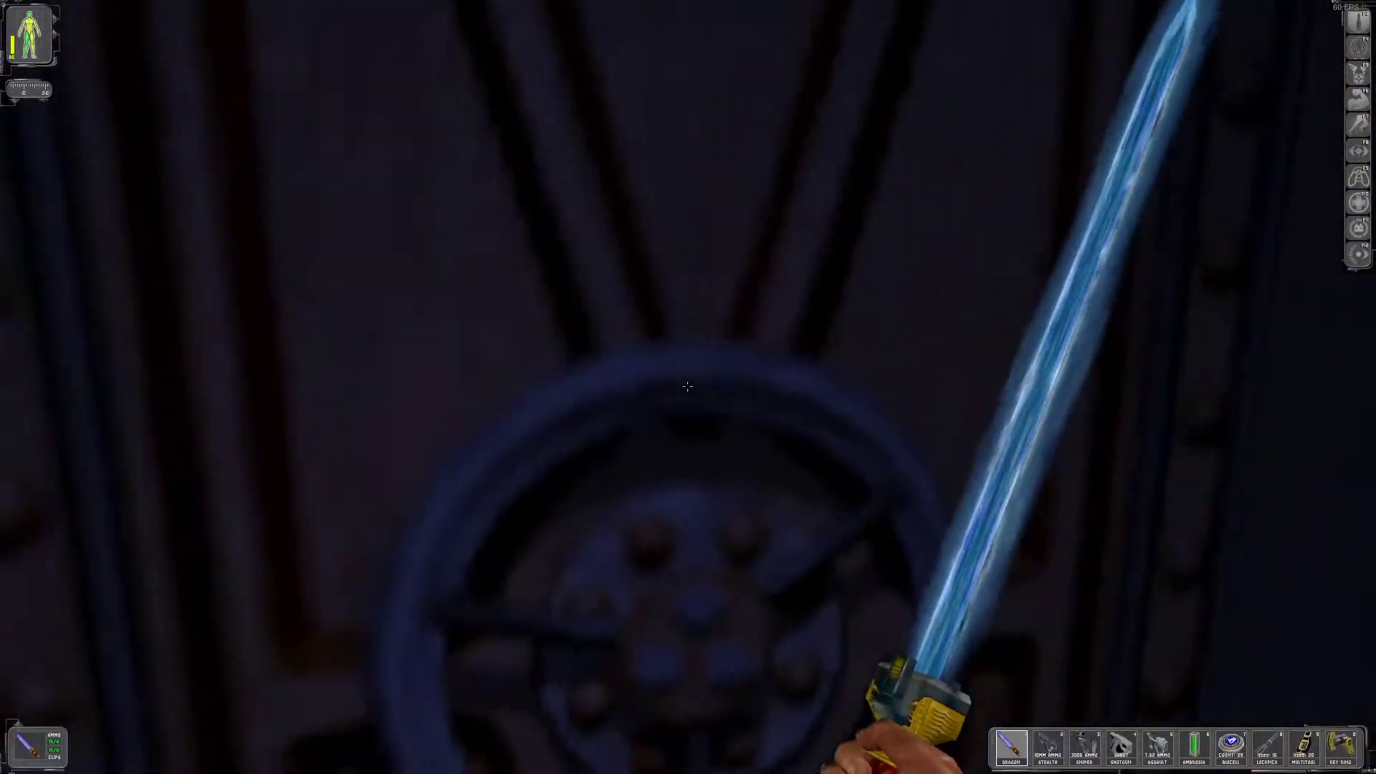
{"action": "key", "text": "w"}
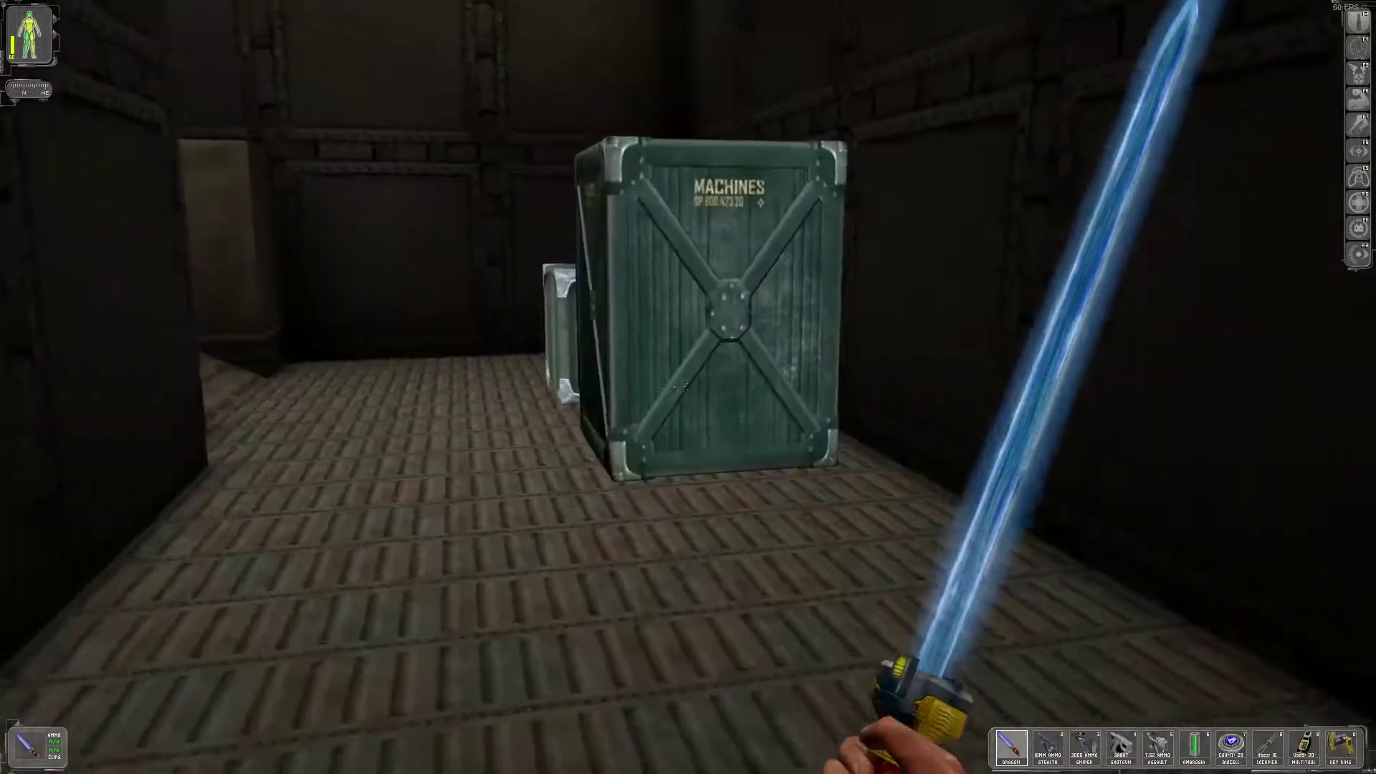
{"action": "key", "text": "w"}
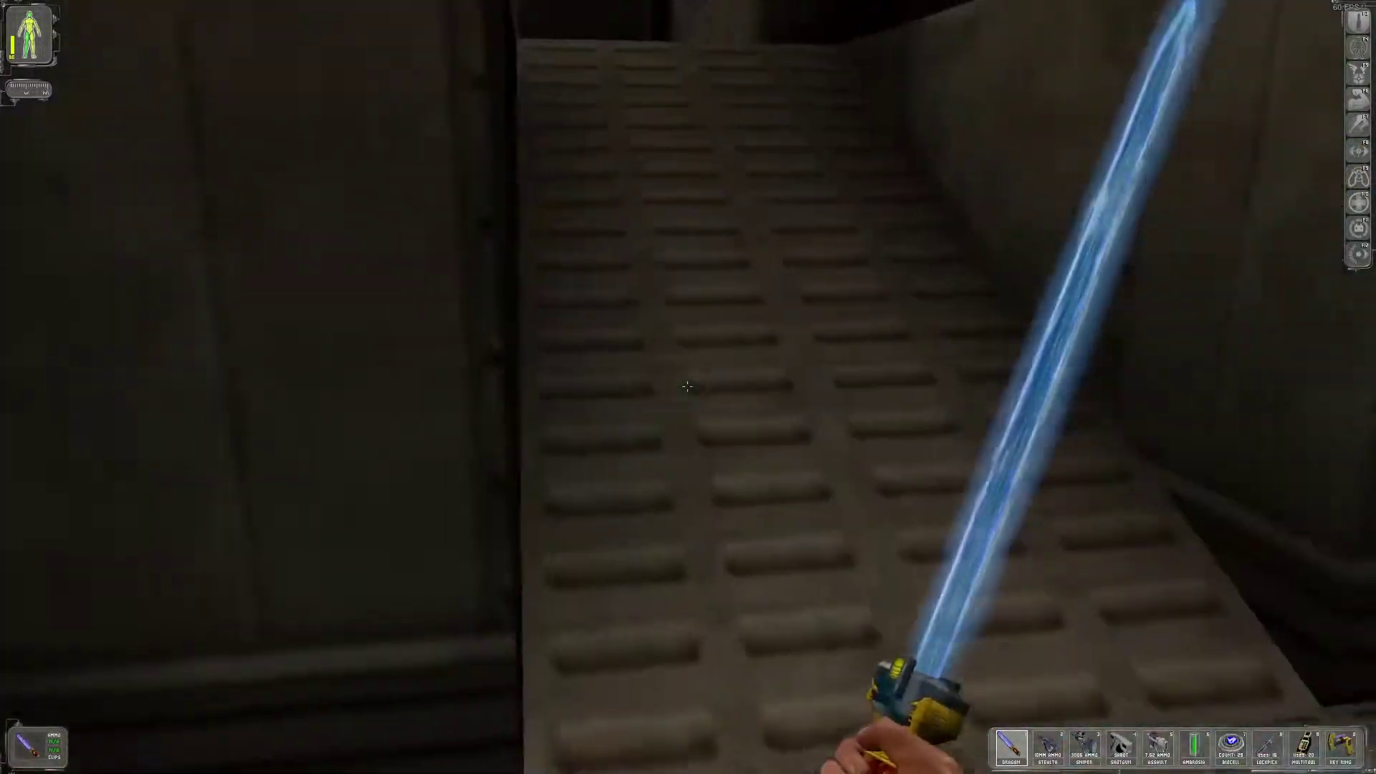
{"action": "key", "text": "w"}
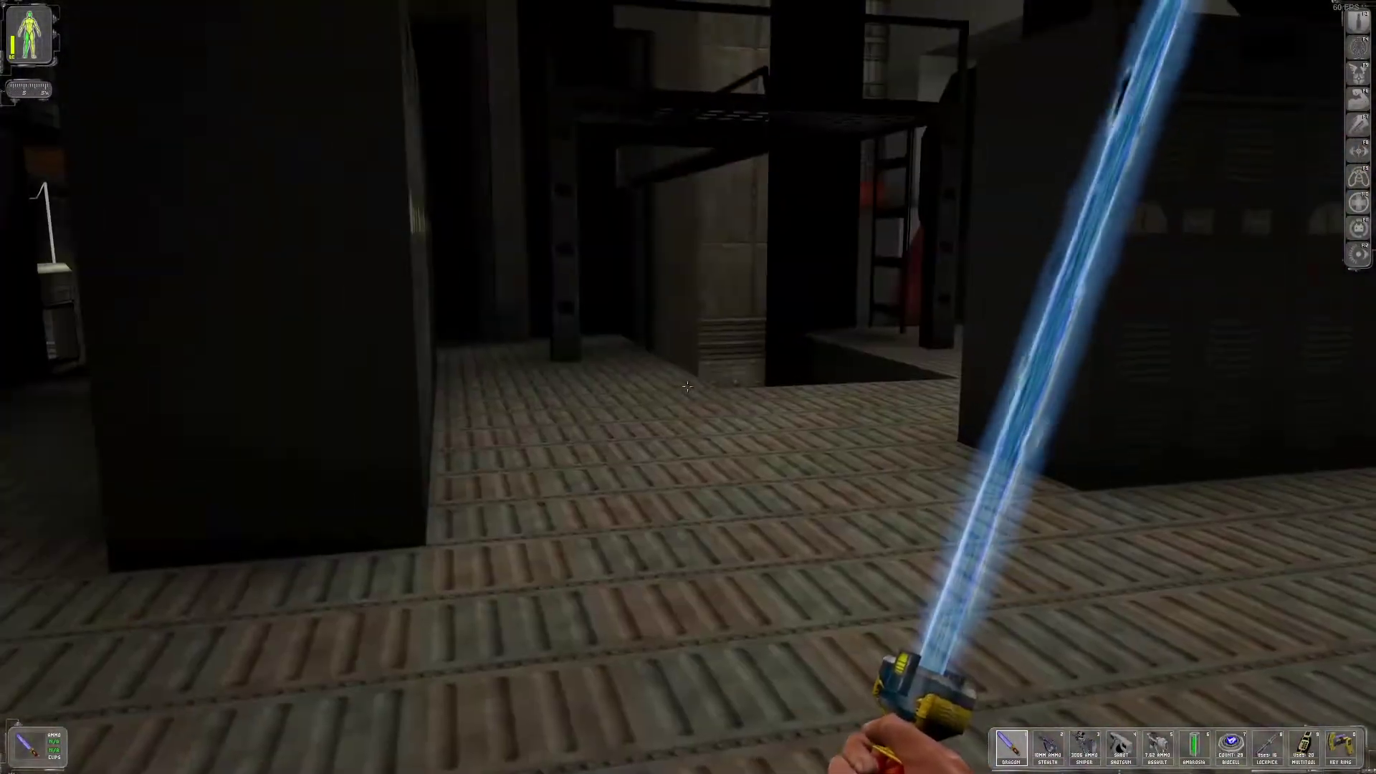
{"action": "key", "text": "w"}
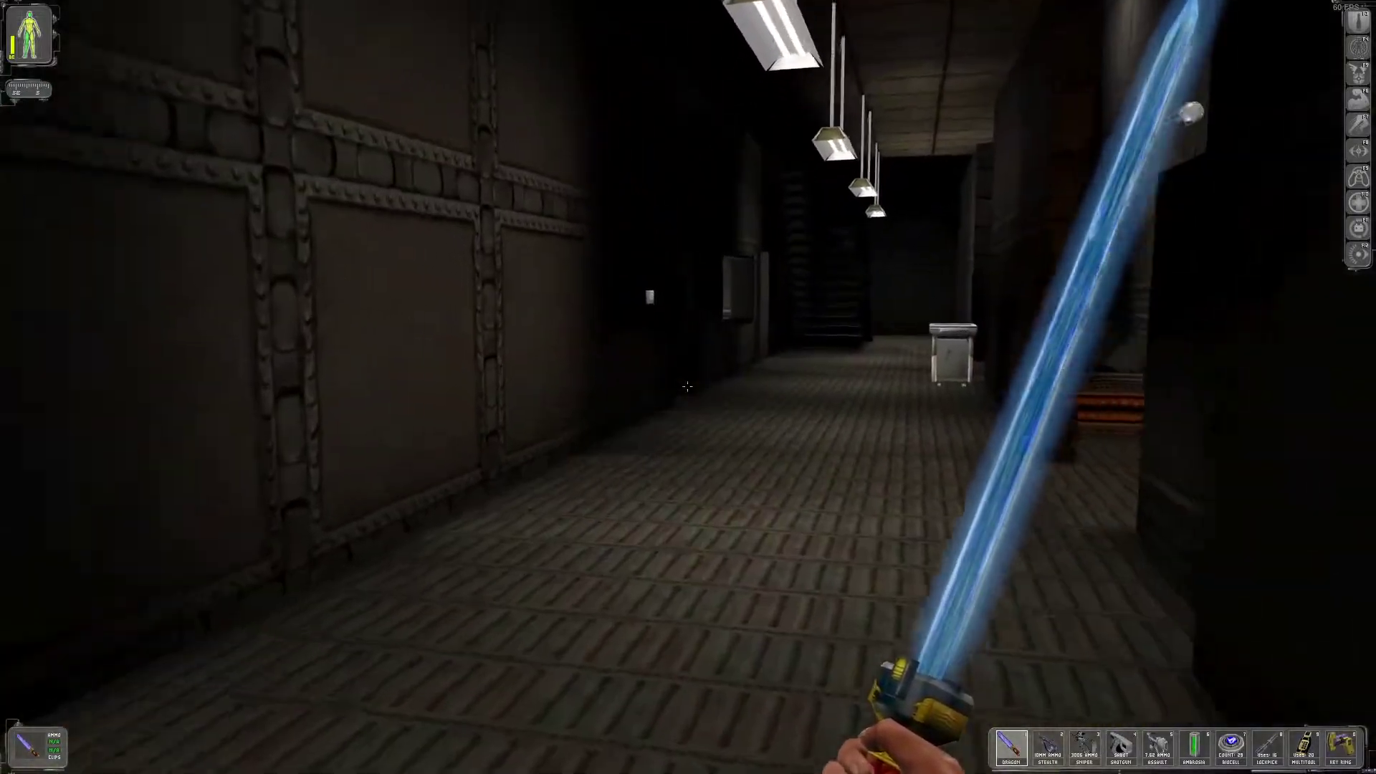
{"action": "key", "text": "w"}
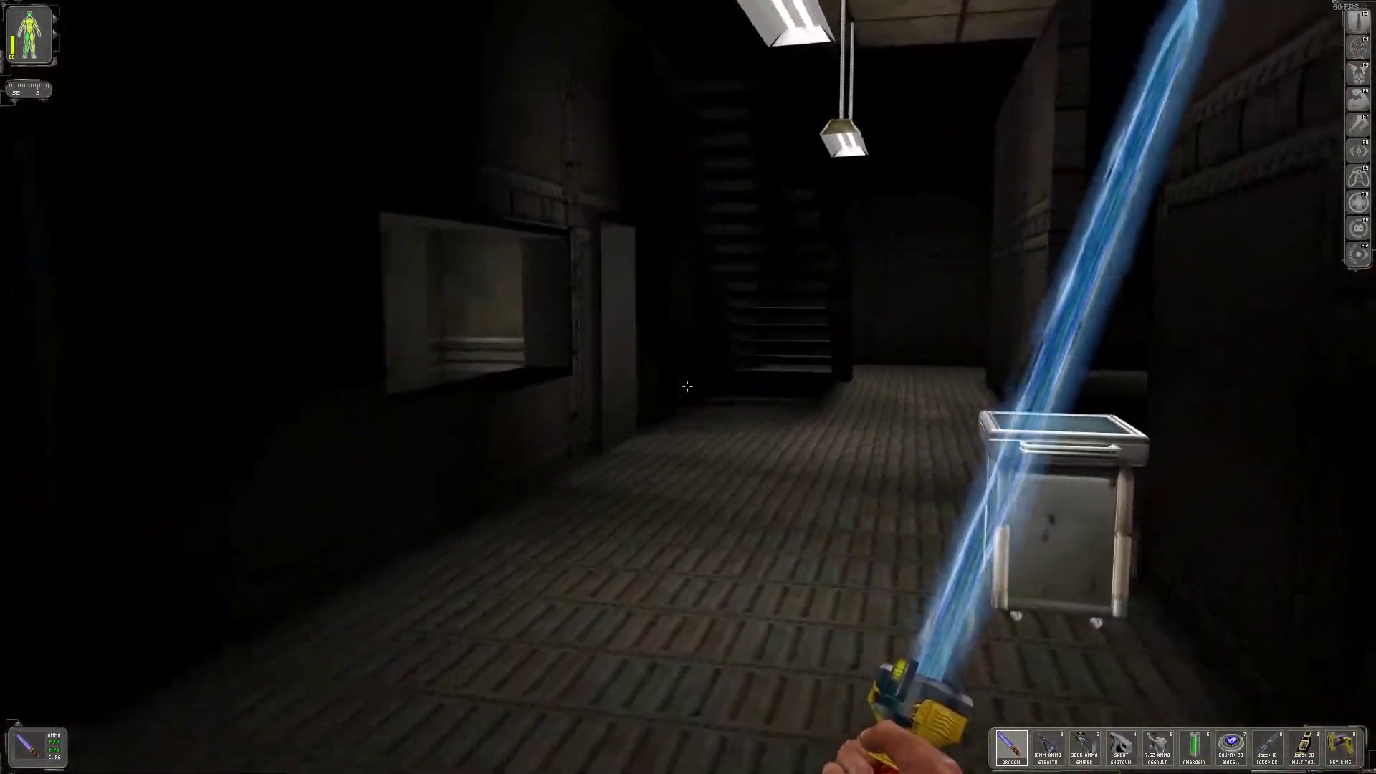
{"action": "key", "text": "w"}
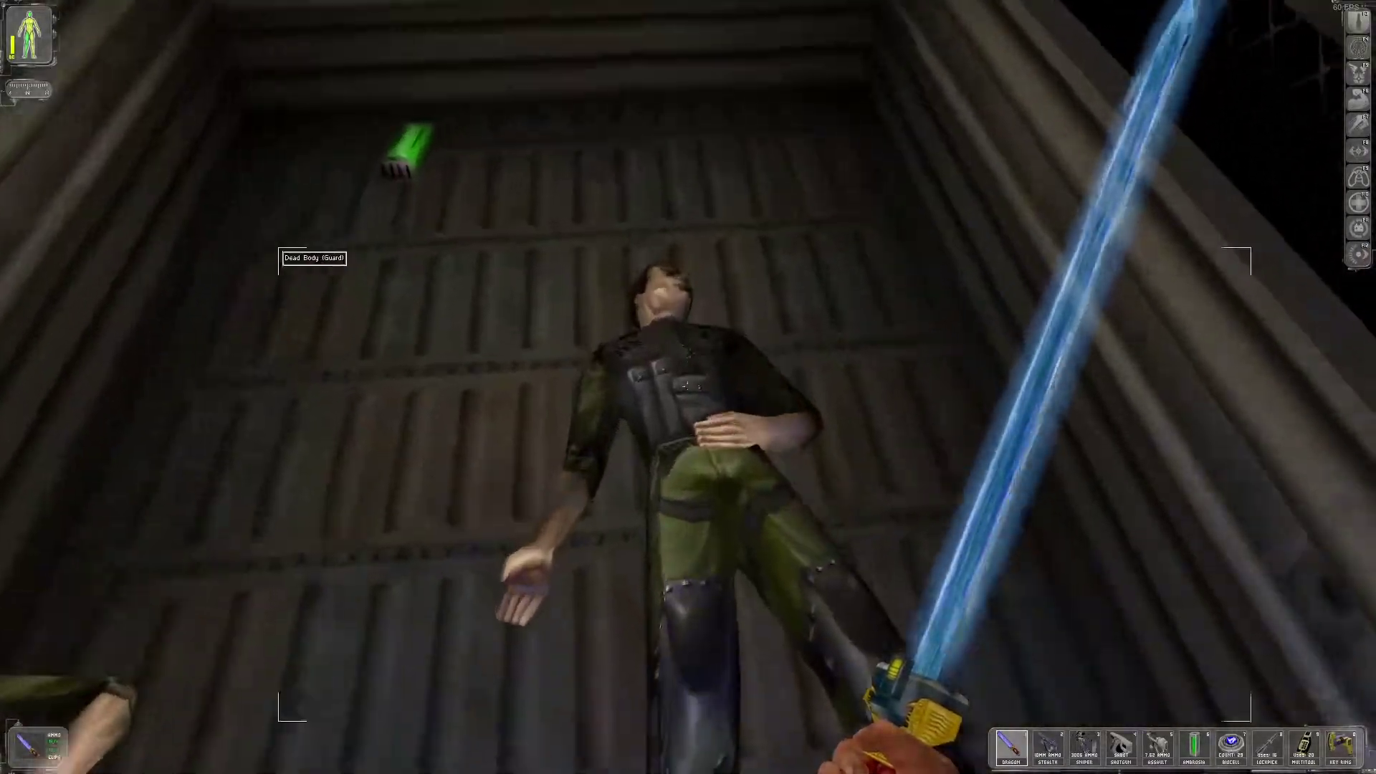
{"action": "right_click", "coordinate": [686, 388]}
Follow the corridors toward the repair bot, flicking the Light aug on and off
{"action": "key", "text": "w"}
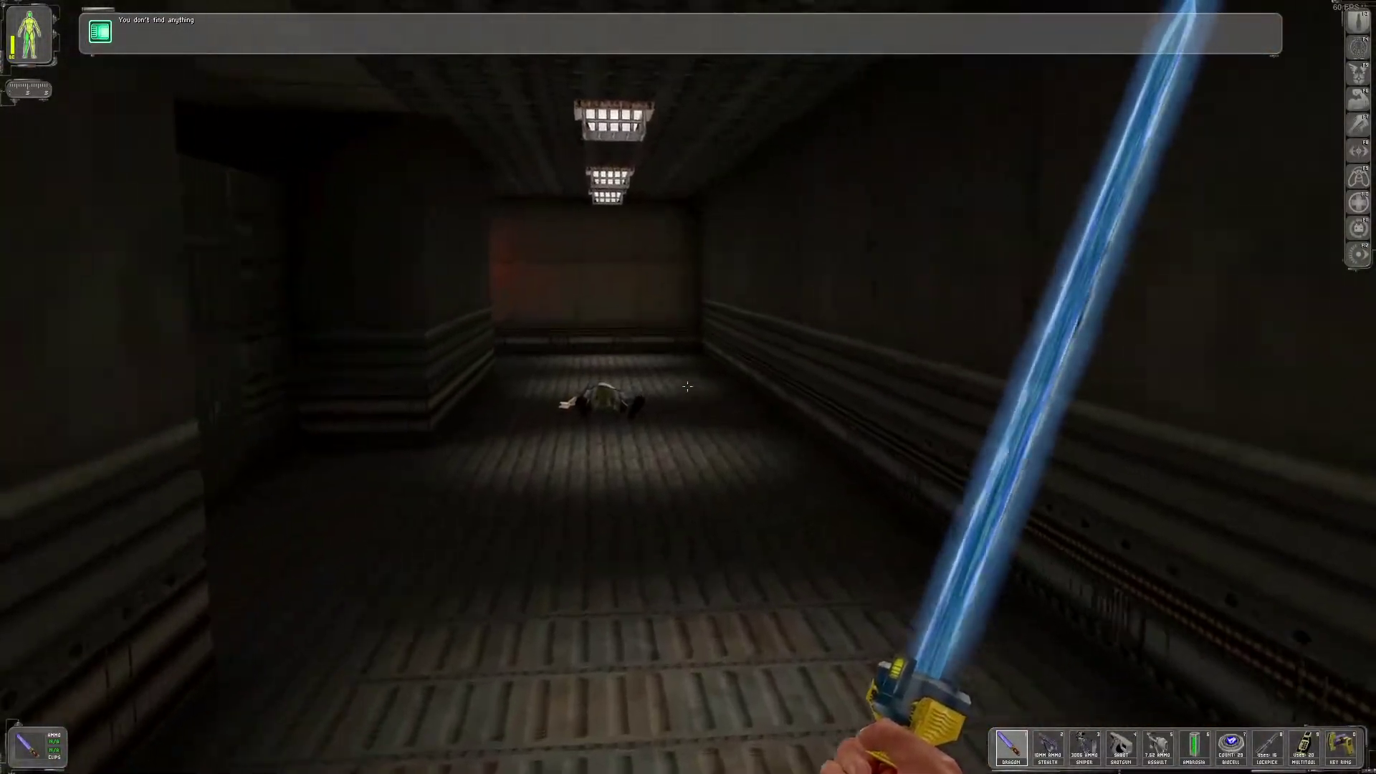
{"action": "key", "text": "w"}
{"action": "key", "text": "w"}
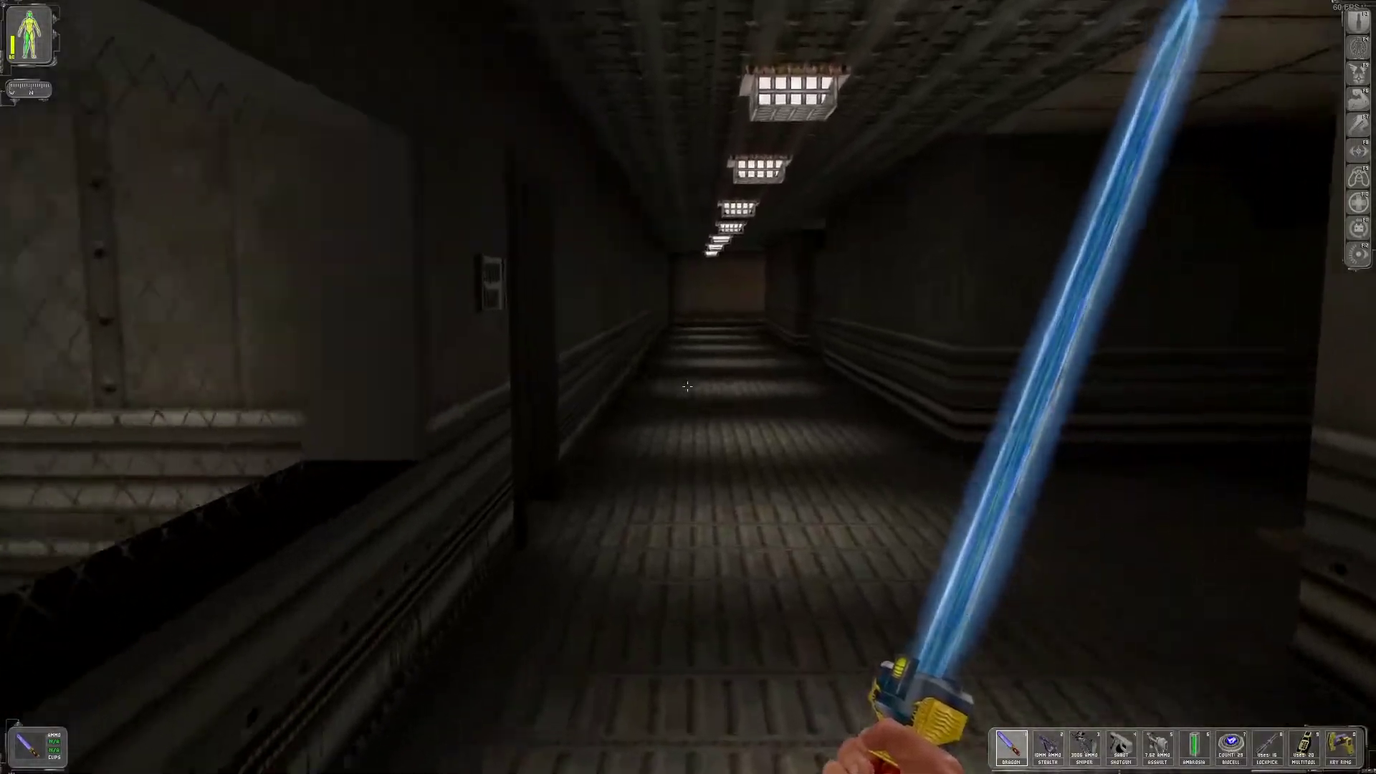
{"action": "key", "text": "w"}
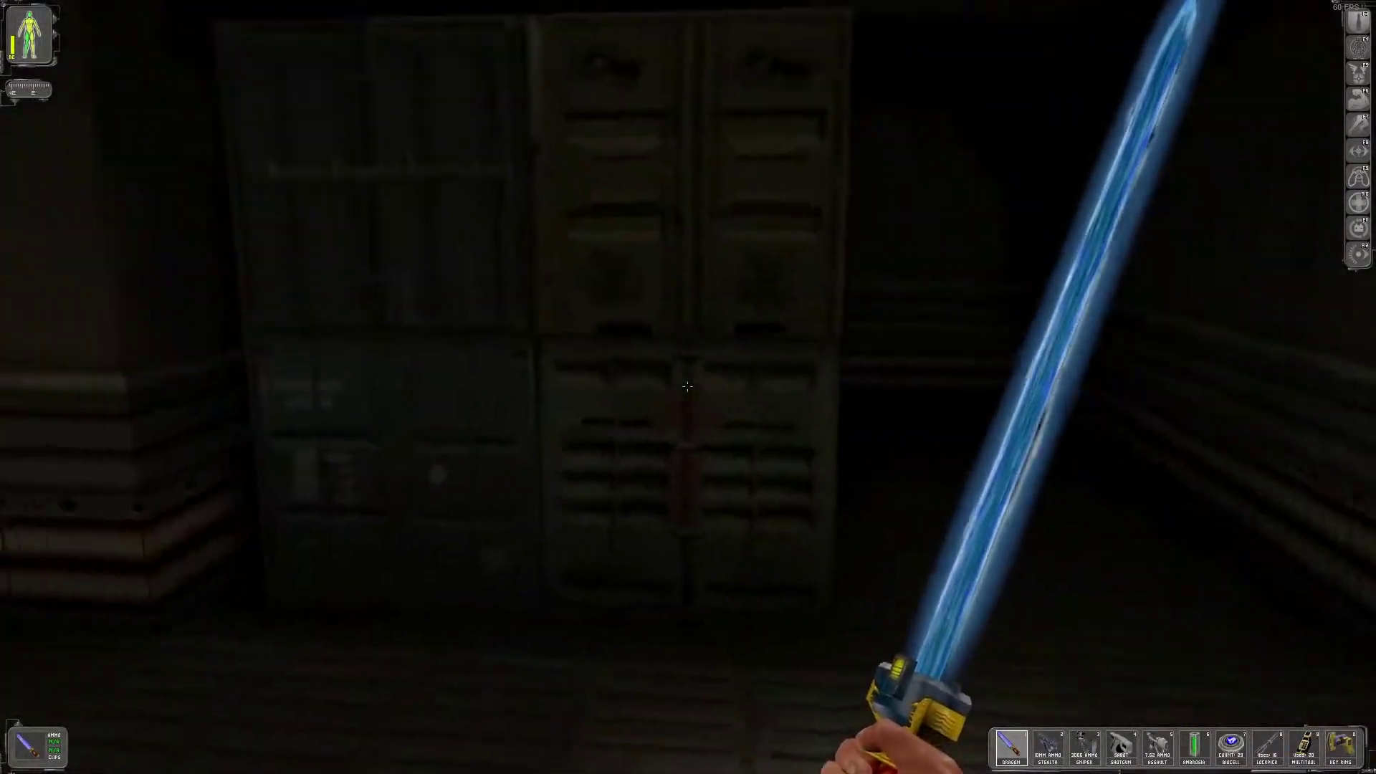
{"action": "key", "text": "w"}
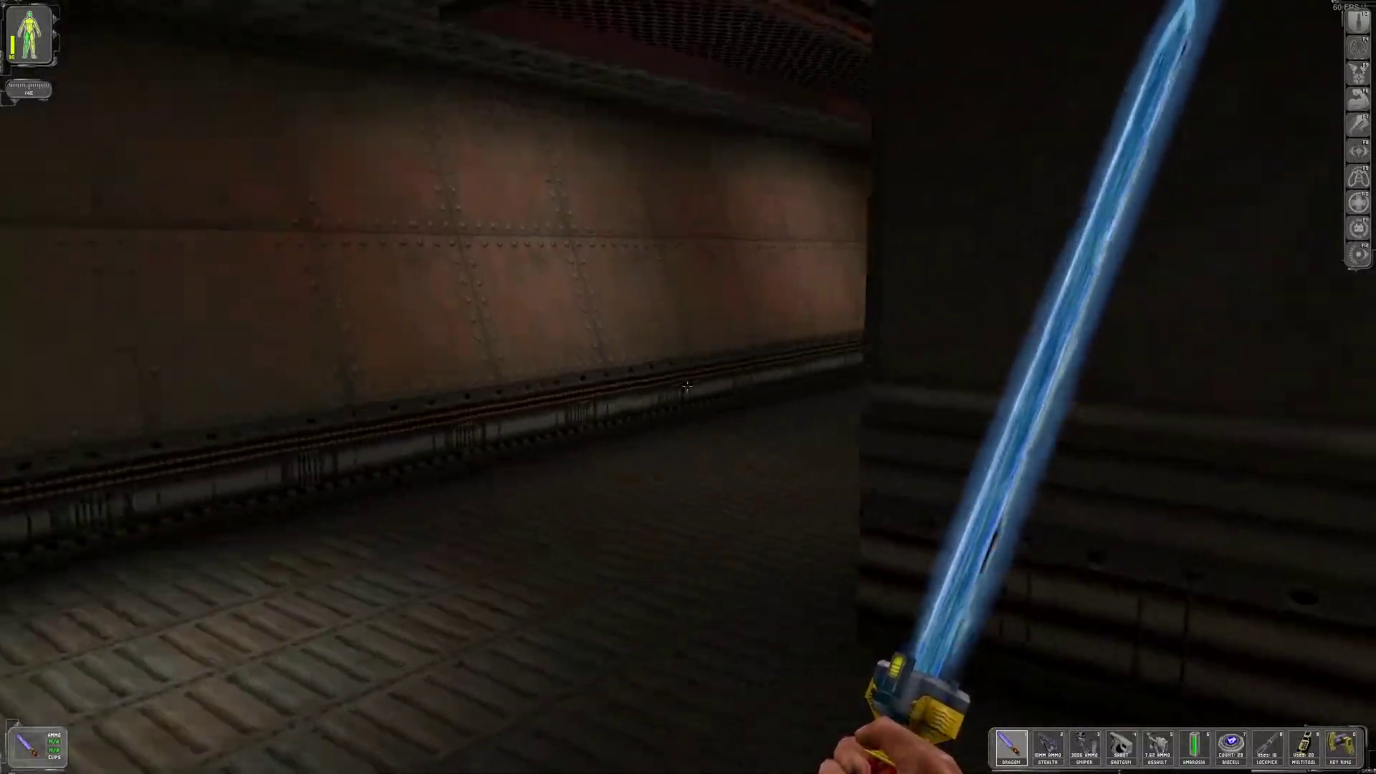
{"action": "key", "text": "w"}
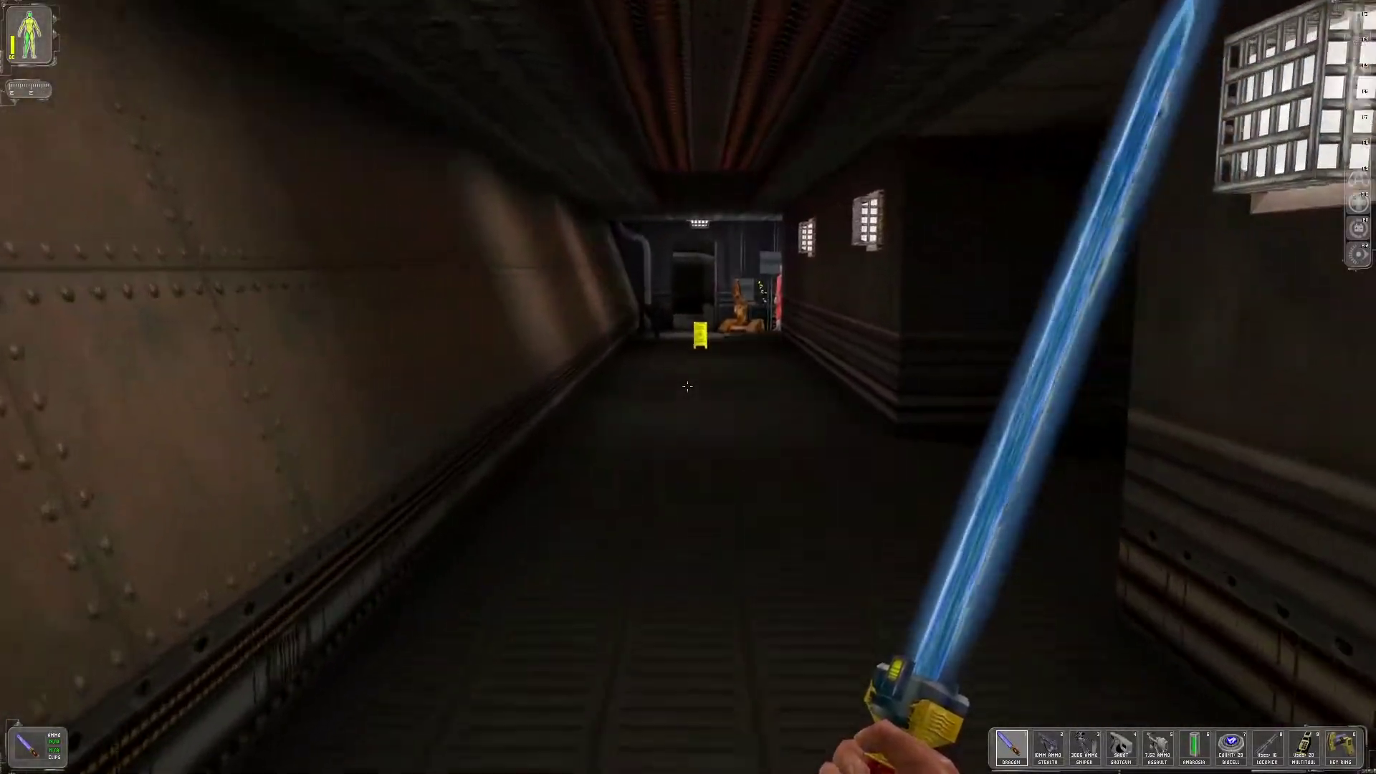
{"action": "key", "text": "w"}
{"action": "key", "text": "F12"}
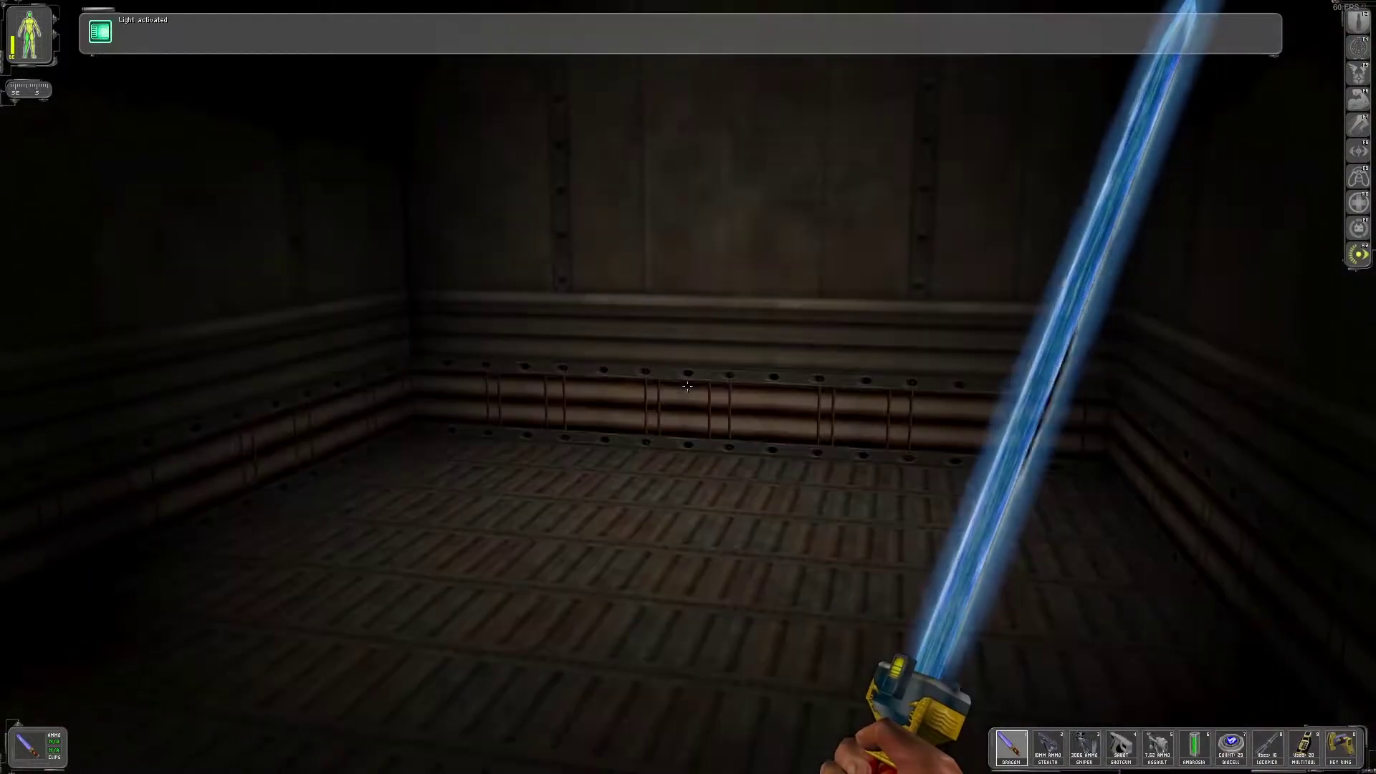
{"action": "key", "text": "F12"}
{"action": "key", "text": "w"}
{"action": "key", "text": "w"}
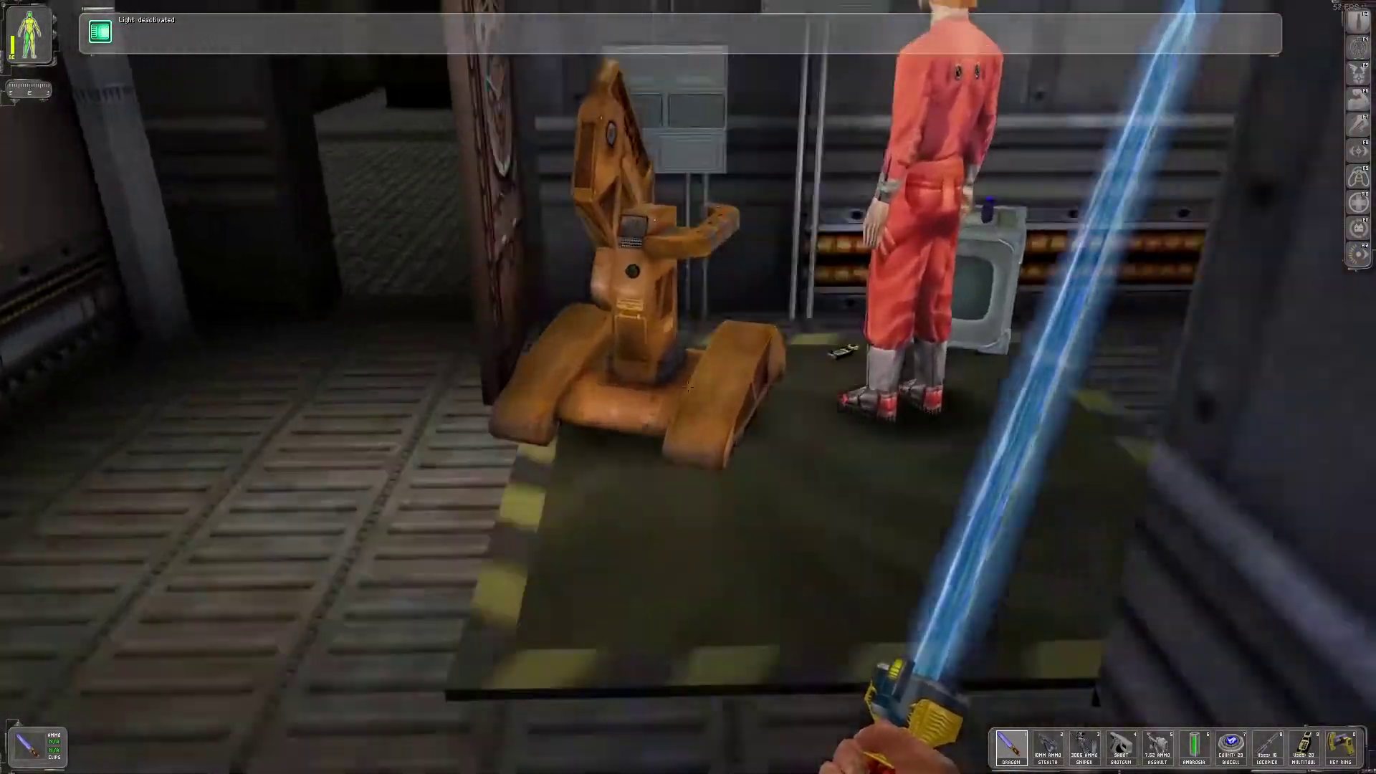
Check the repair bot, then hear the electrician explain the two power control panels
{"action": "right_click", "coordinate": [688, 387]}
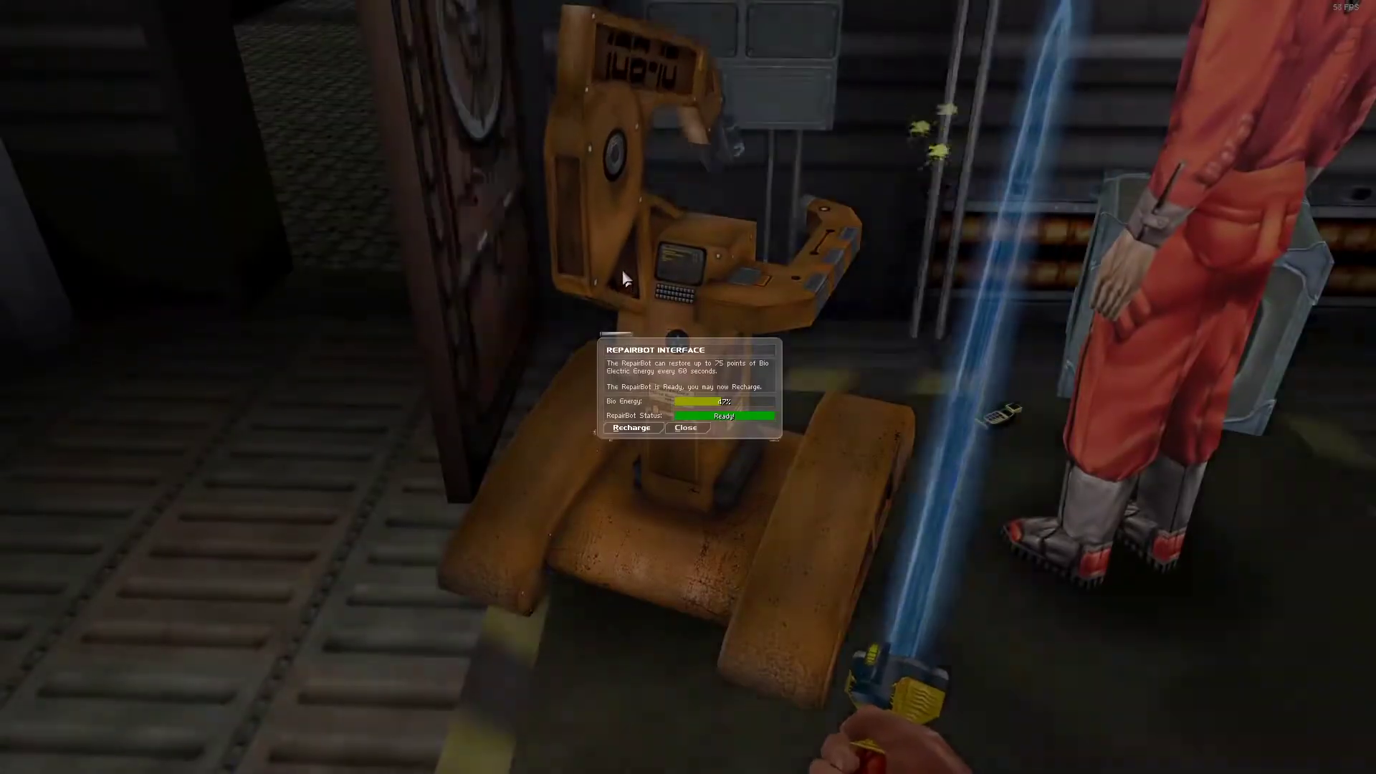
{"action": "left_click", "coordinate": [687, 428]}
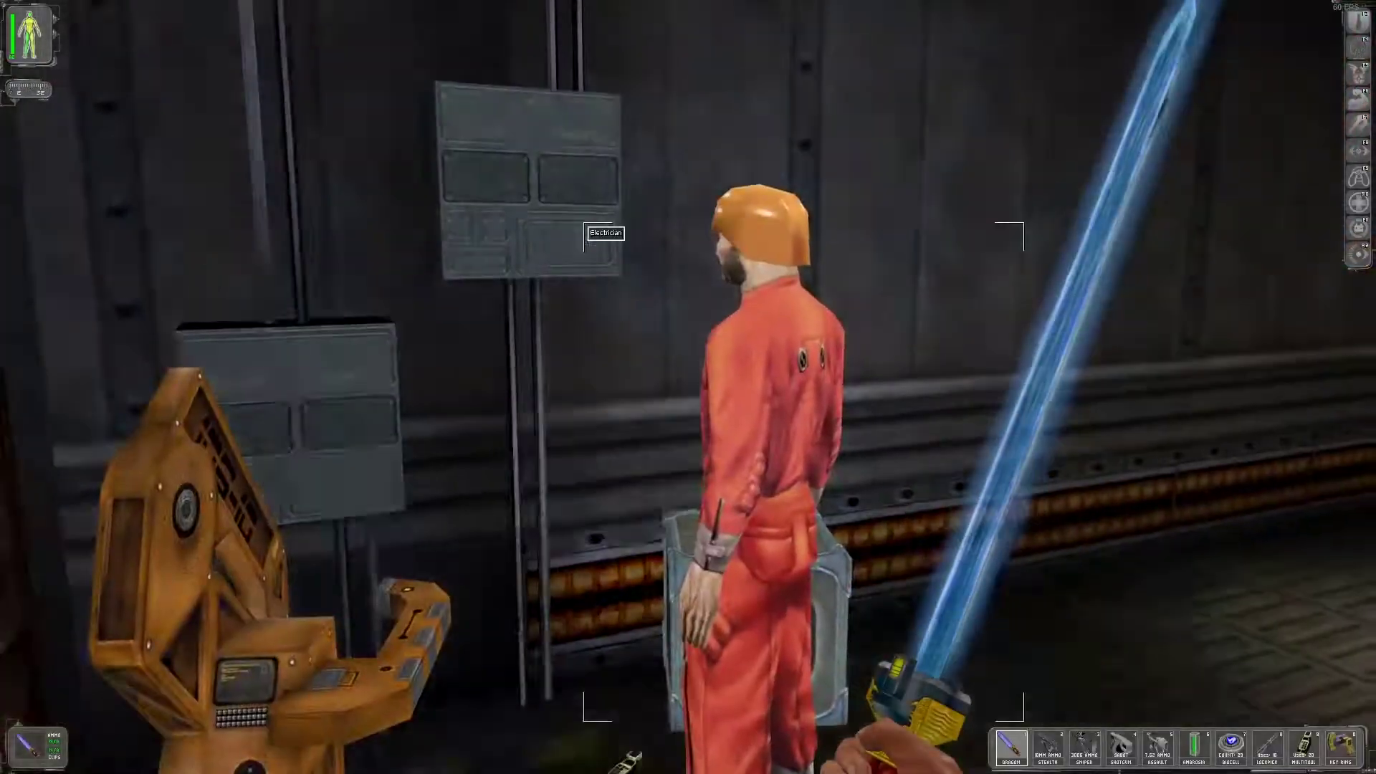
{"action": "right_click", "coordinate": [688, 387]}
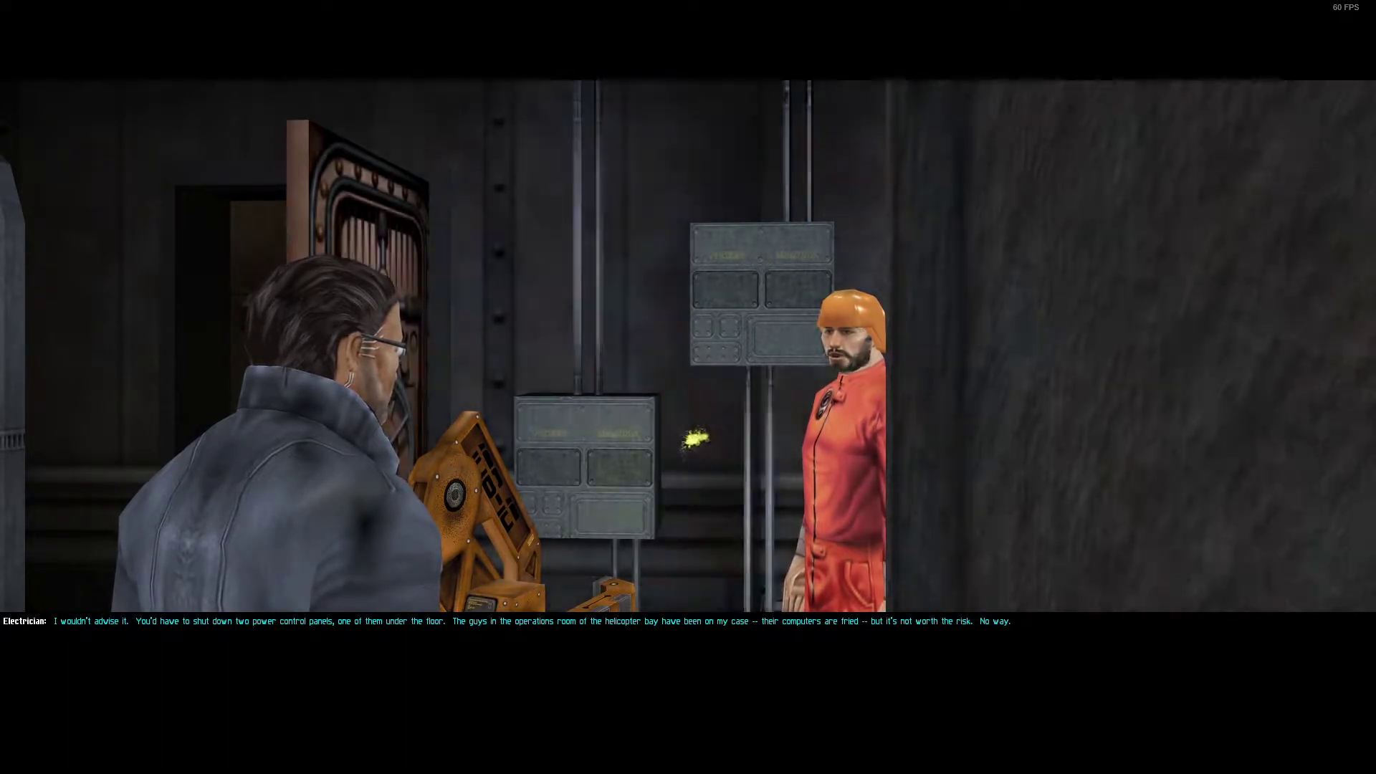
{"action": "left_click", "coordinate": [687, 388]}
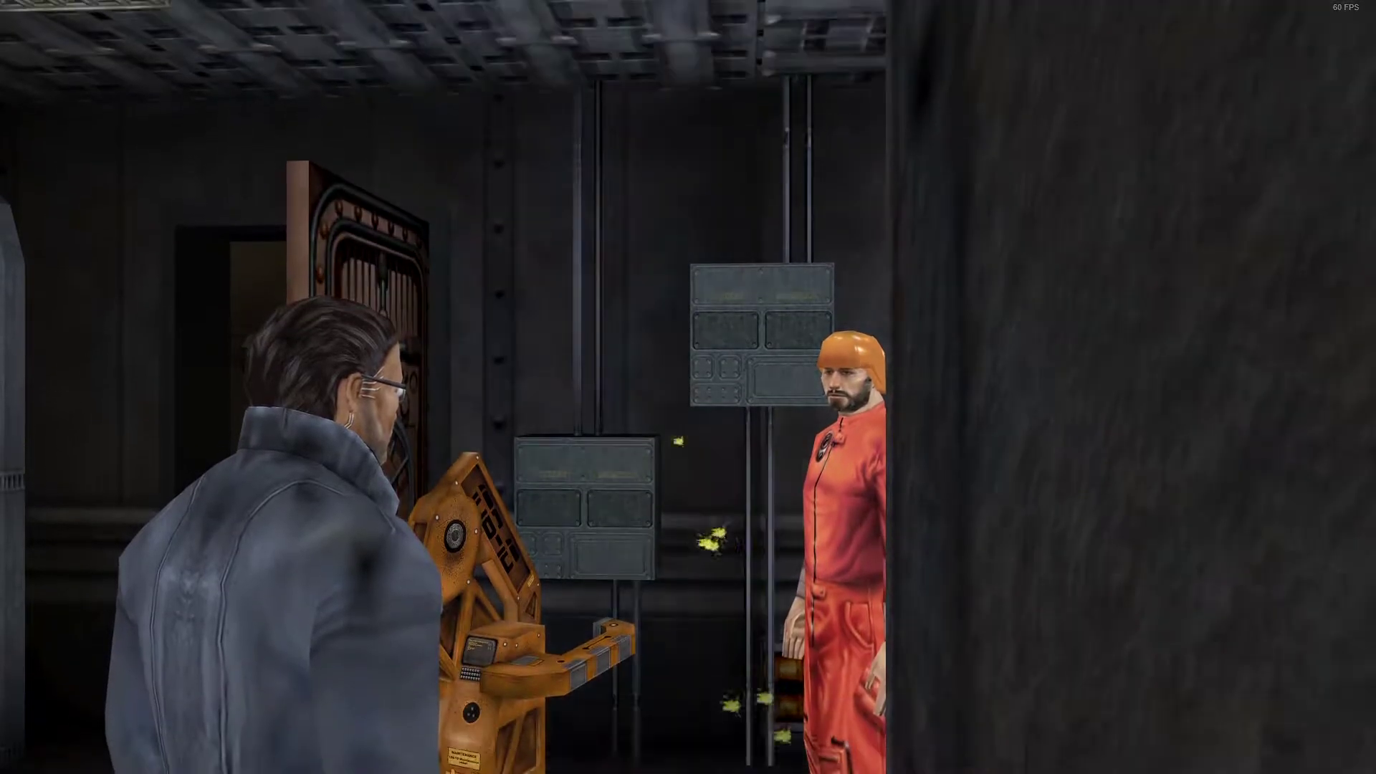
Pick up the helicopter bay operations room NanoKey from the crate
{"action": "key", "text": "w"}
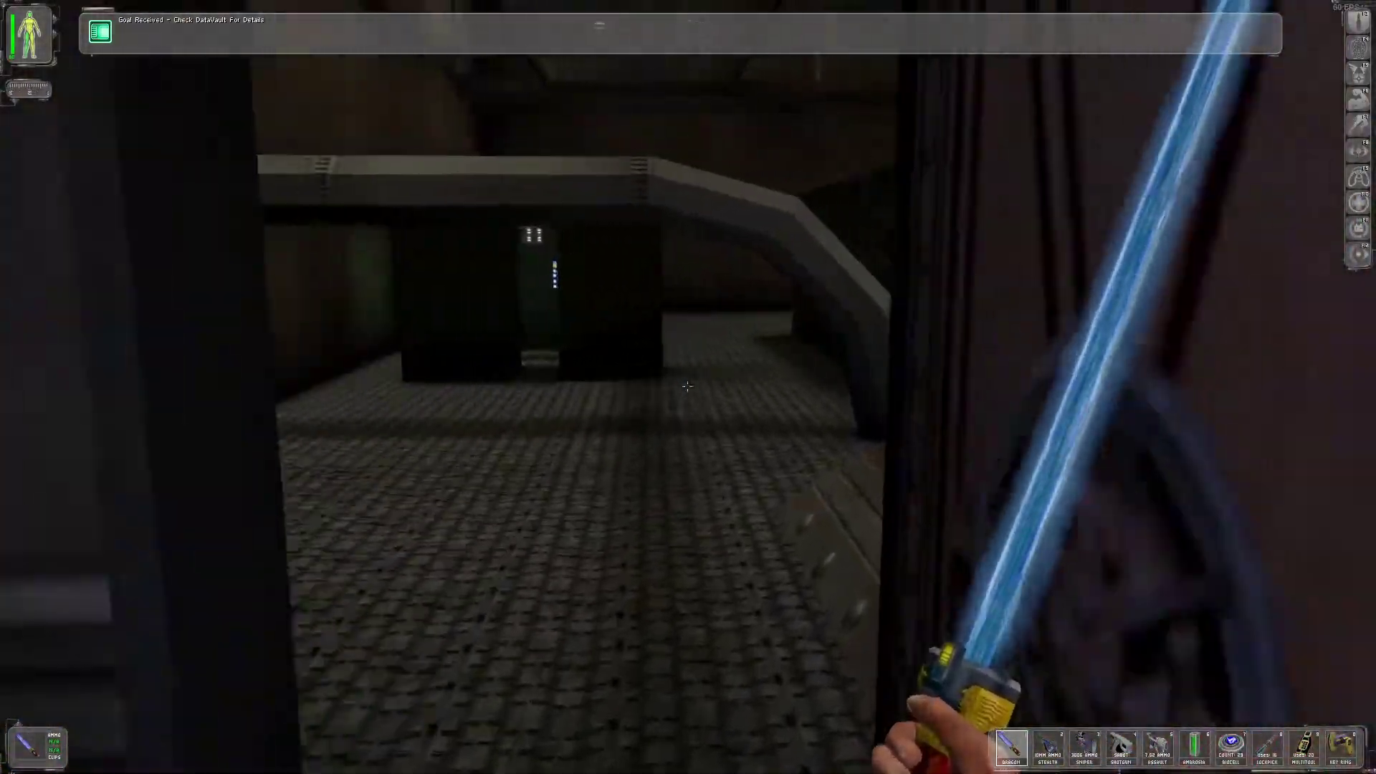
{"action": "key", "text": "w"}
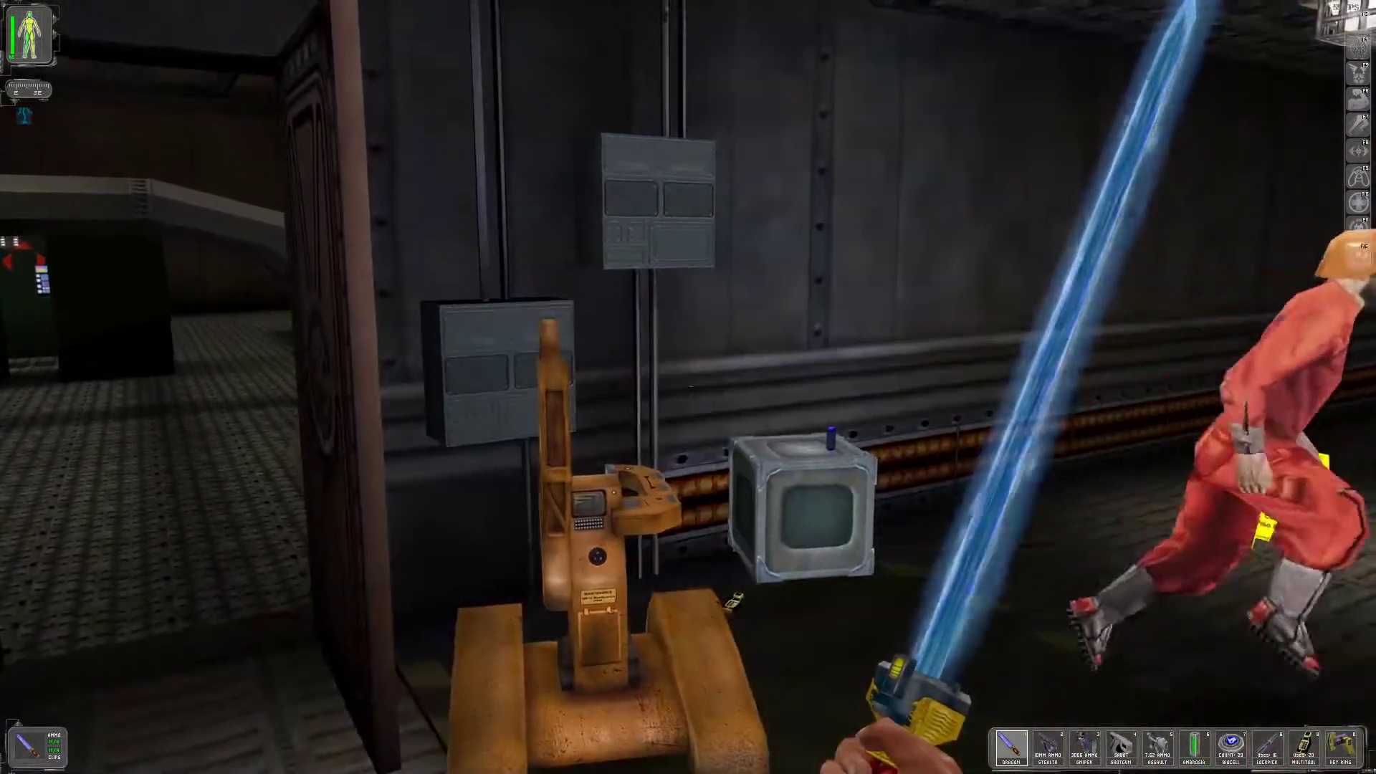
{"action": "key", "text": "w"}
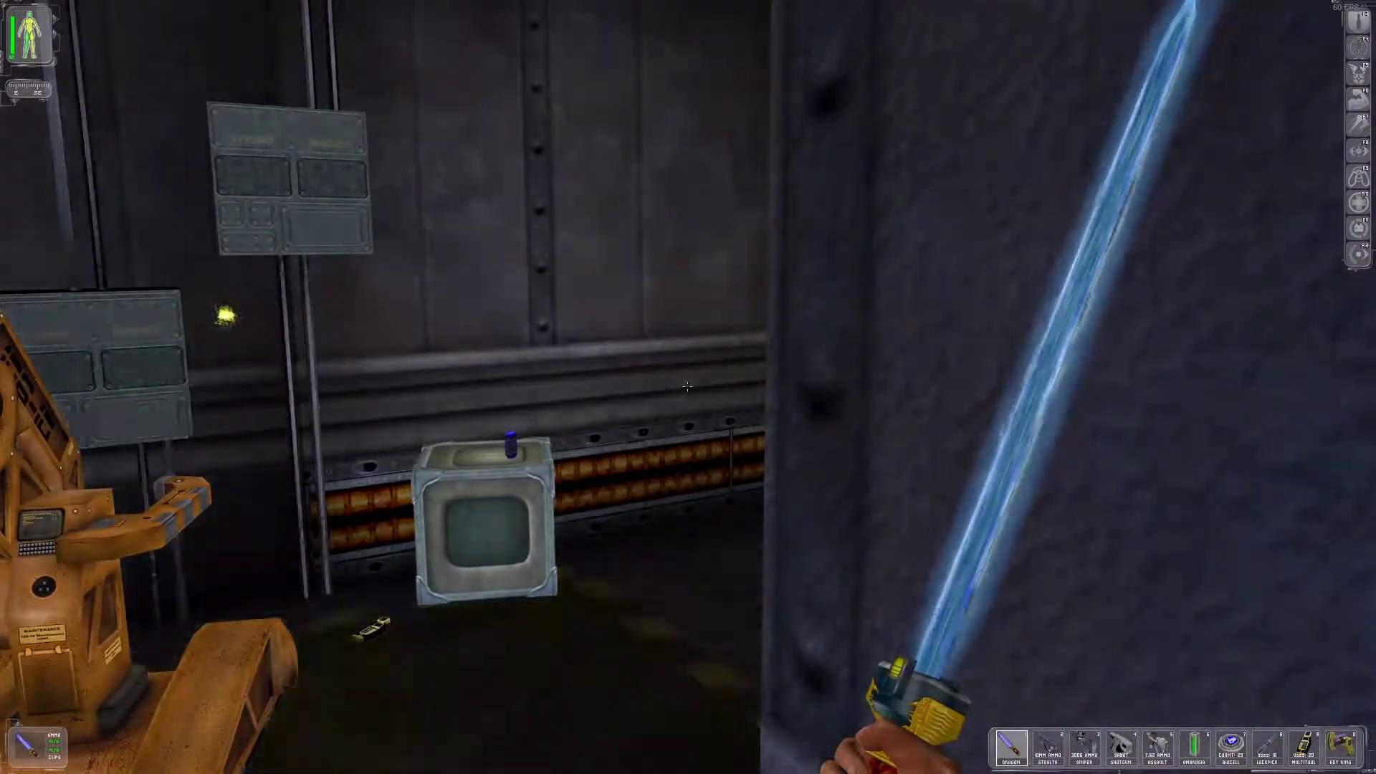
{"action": "key", "text": "w"}
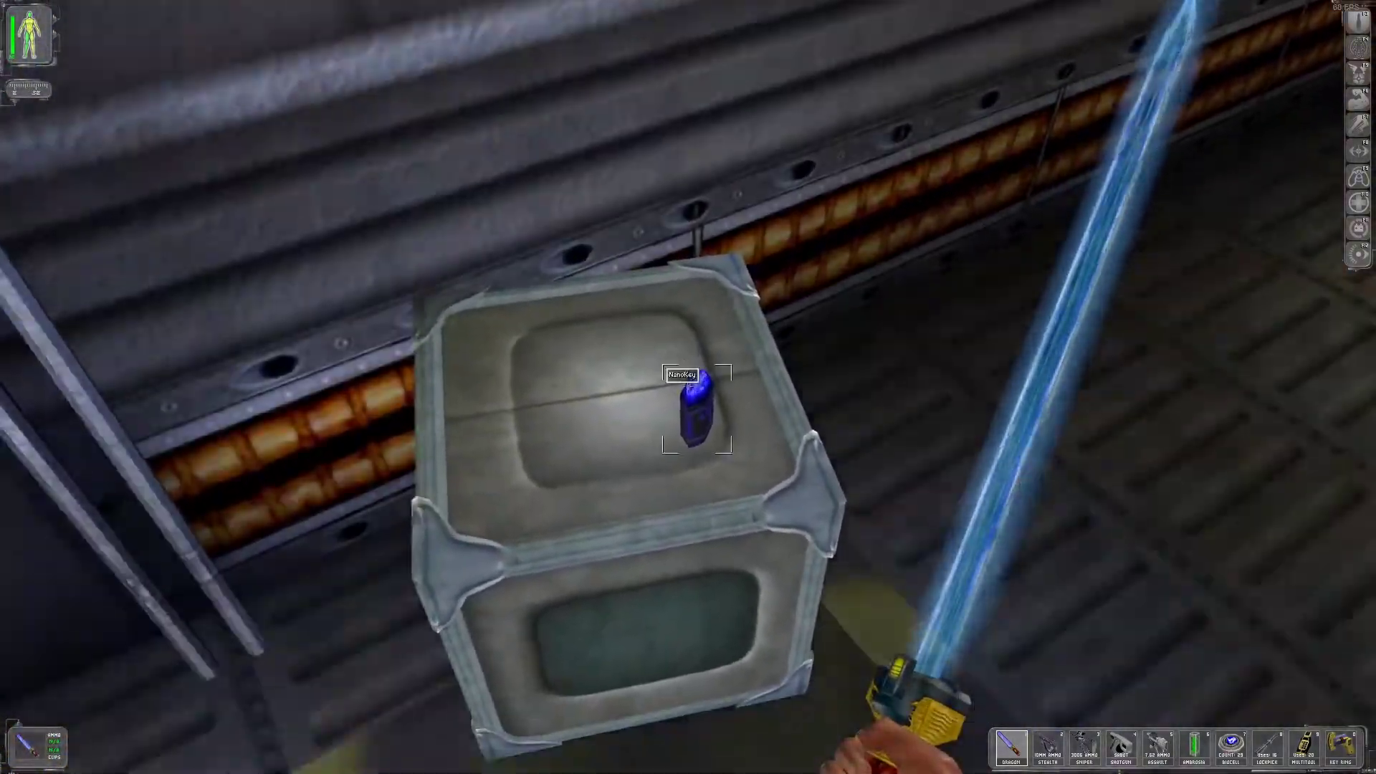
{"action": "right_click", "coordinate": [697, 408]}
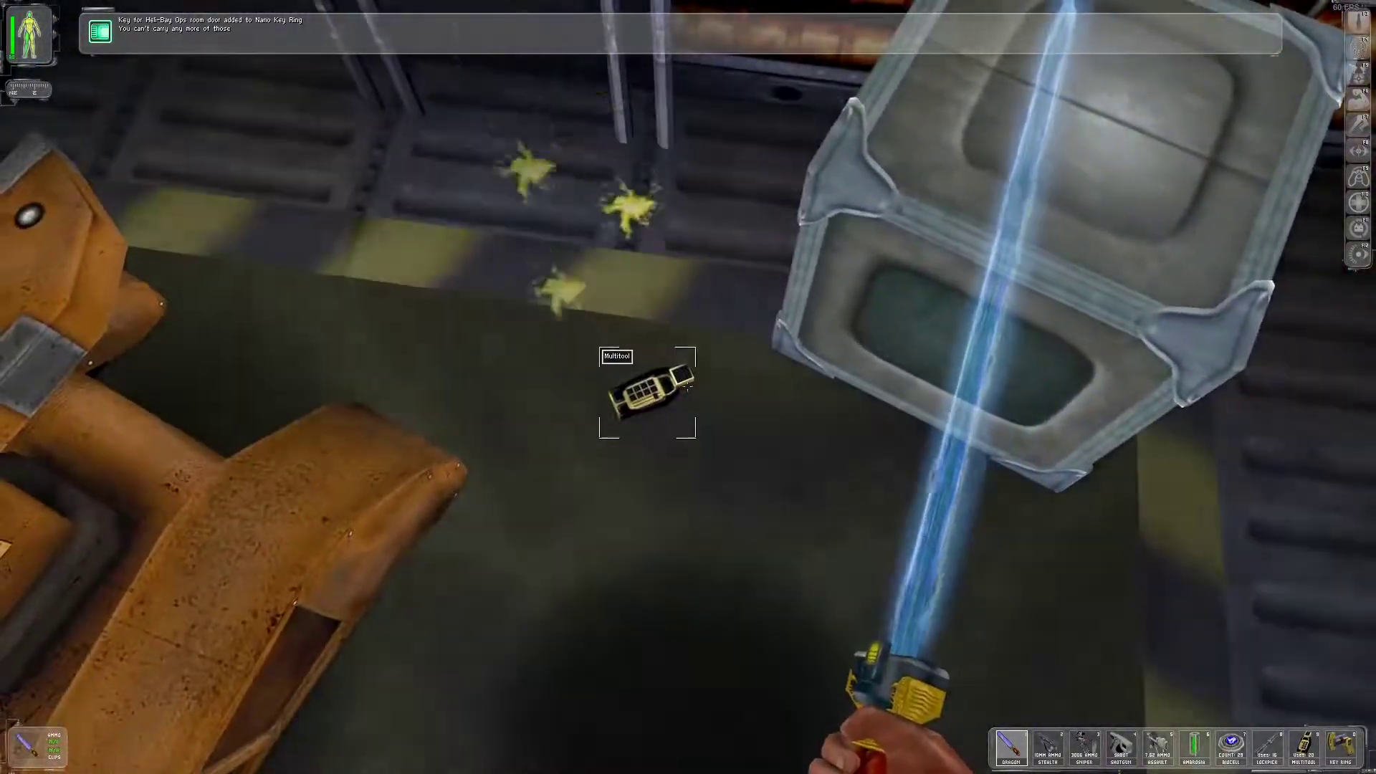
Reach a wooden crate down the corridors, smash it and take the bioelectric cell
{"action": "key", "text": "w"}
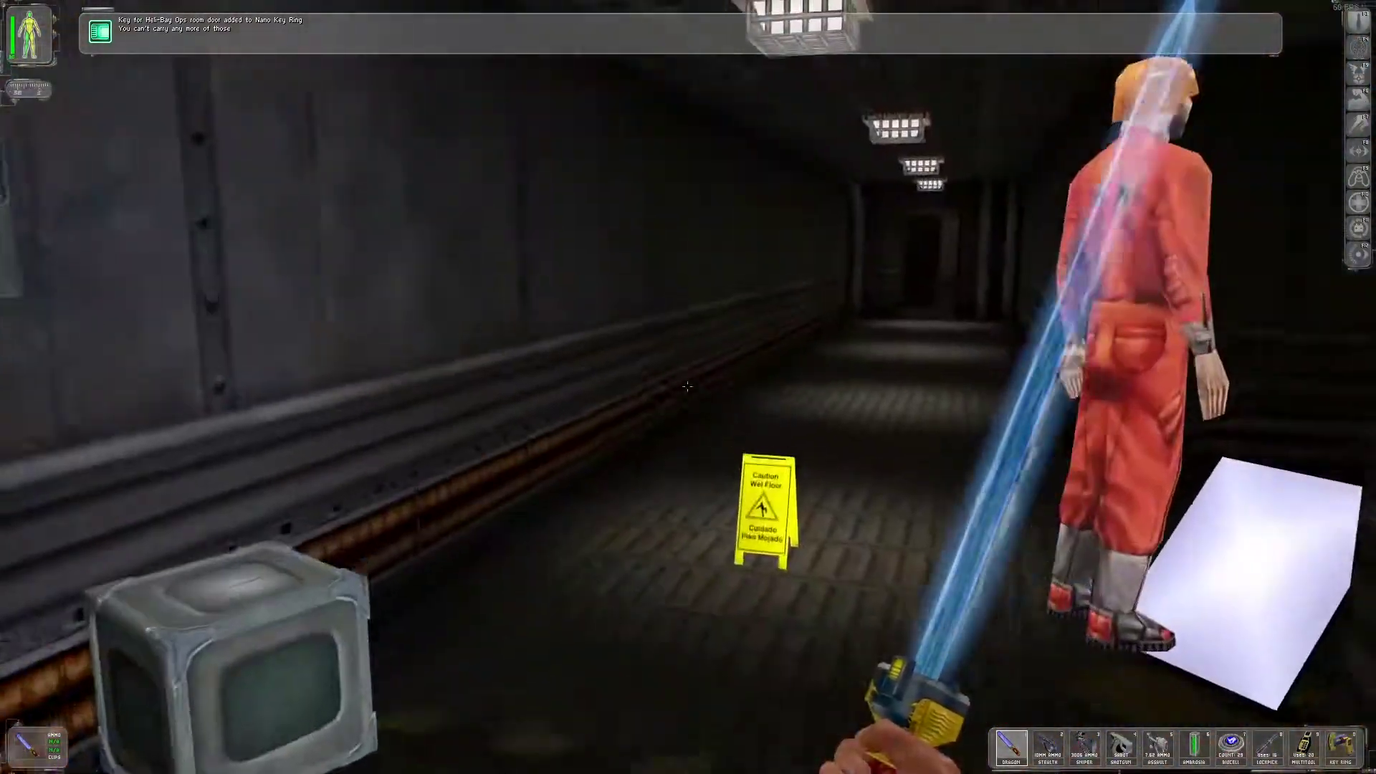
{"action": "key", "text": "w"}
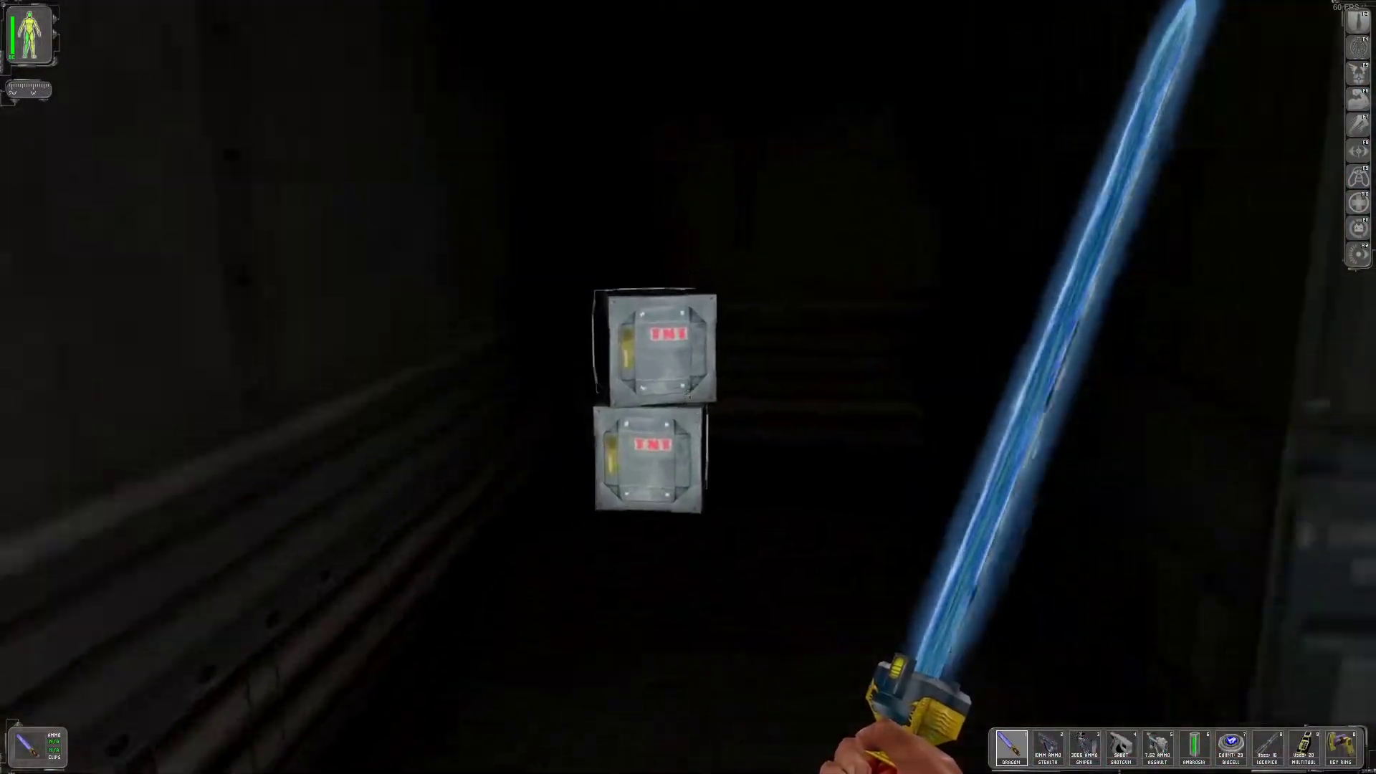
{"action": "key", "text": "w"}
{"action": "key", "text": "w"}
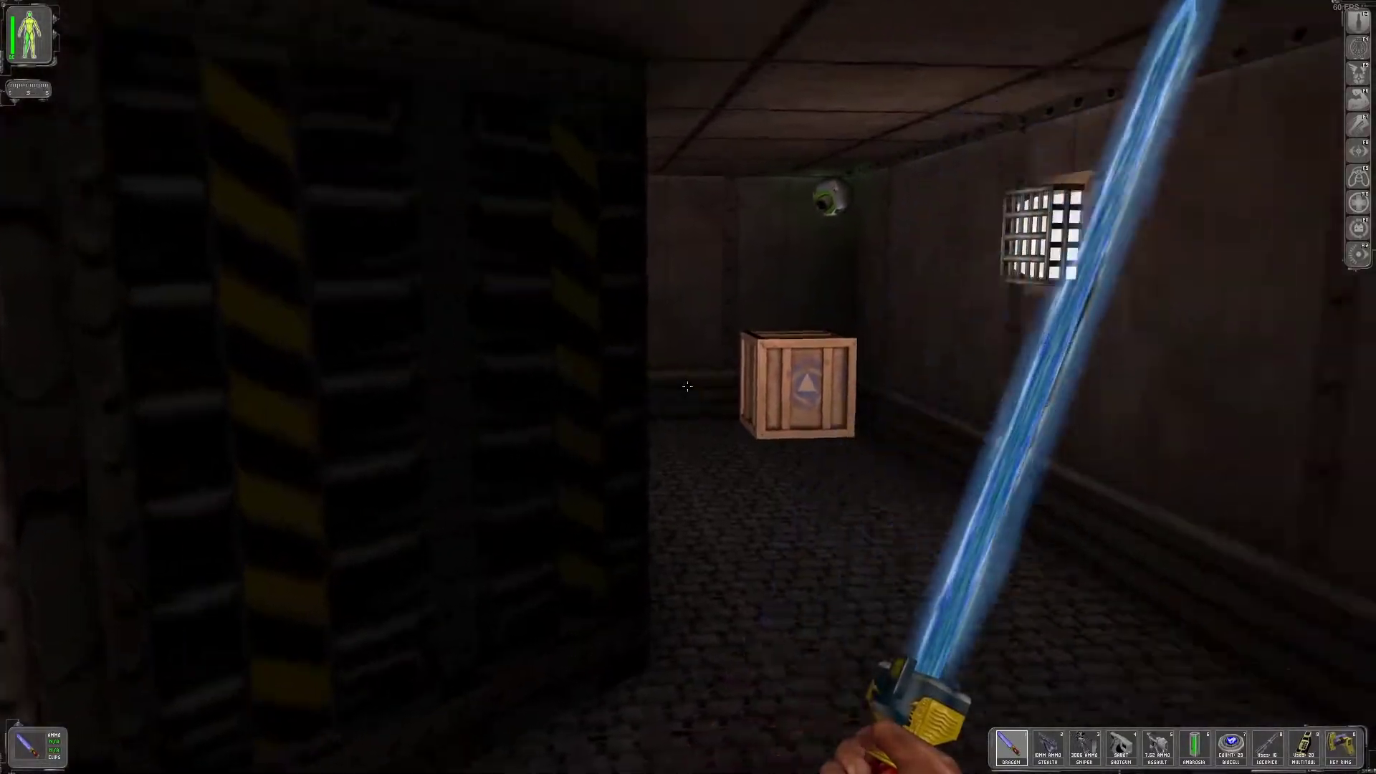
{"action": "key", "text": "w"}
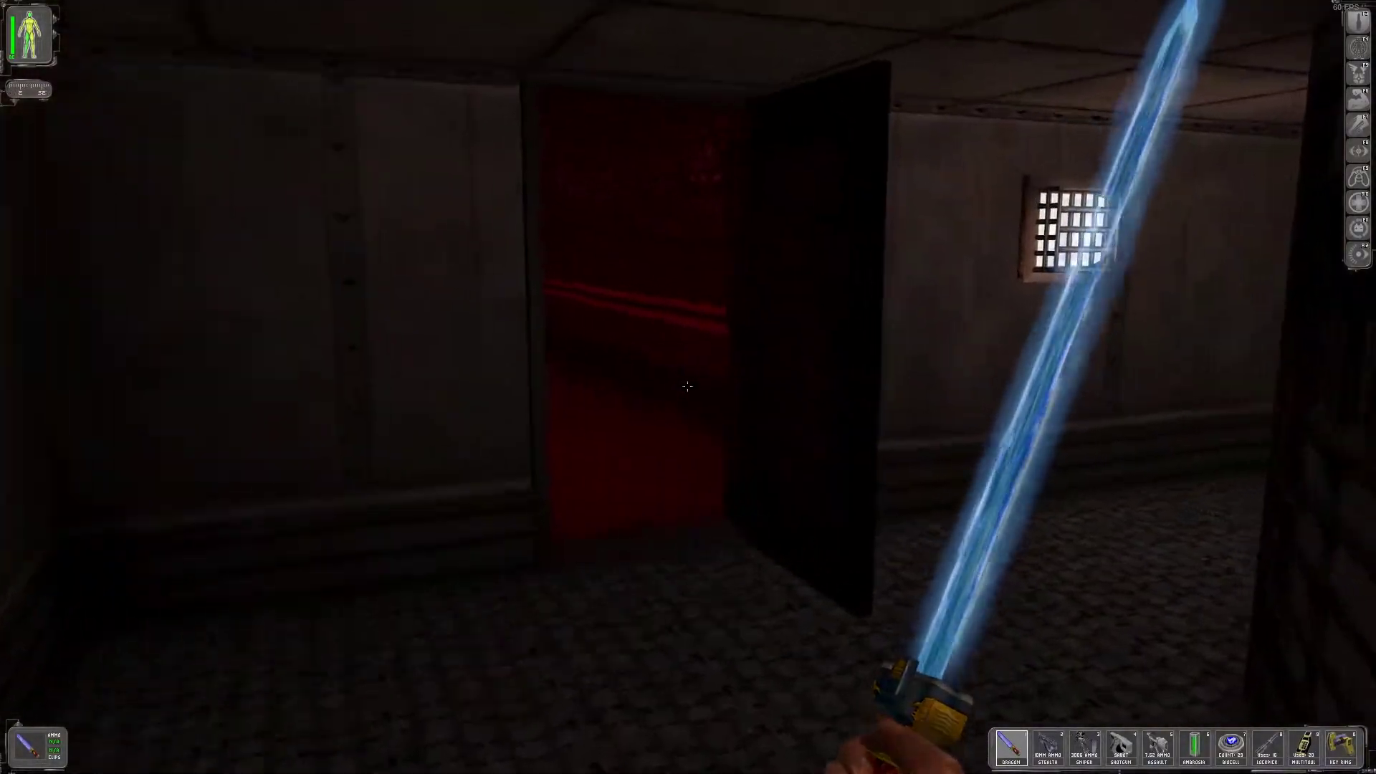
{"action": "key", "text": "w"}
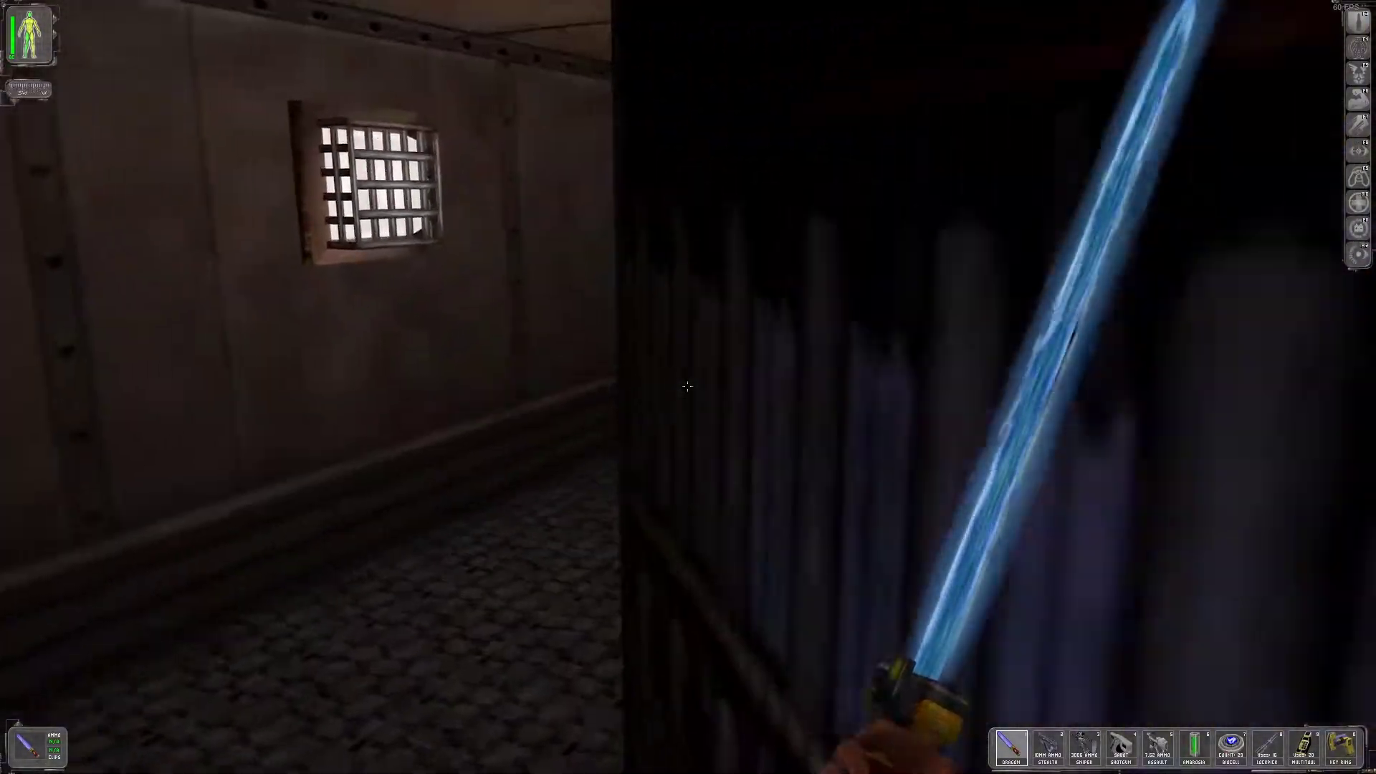
{"action": "left_click", "coordinate": [687, 387]}
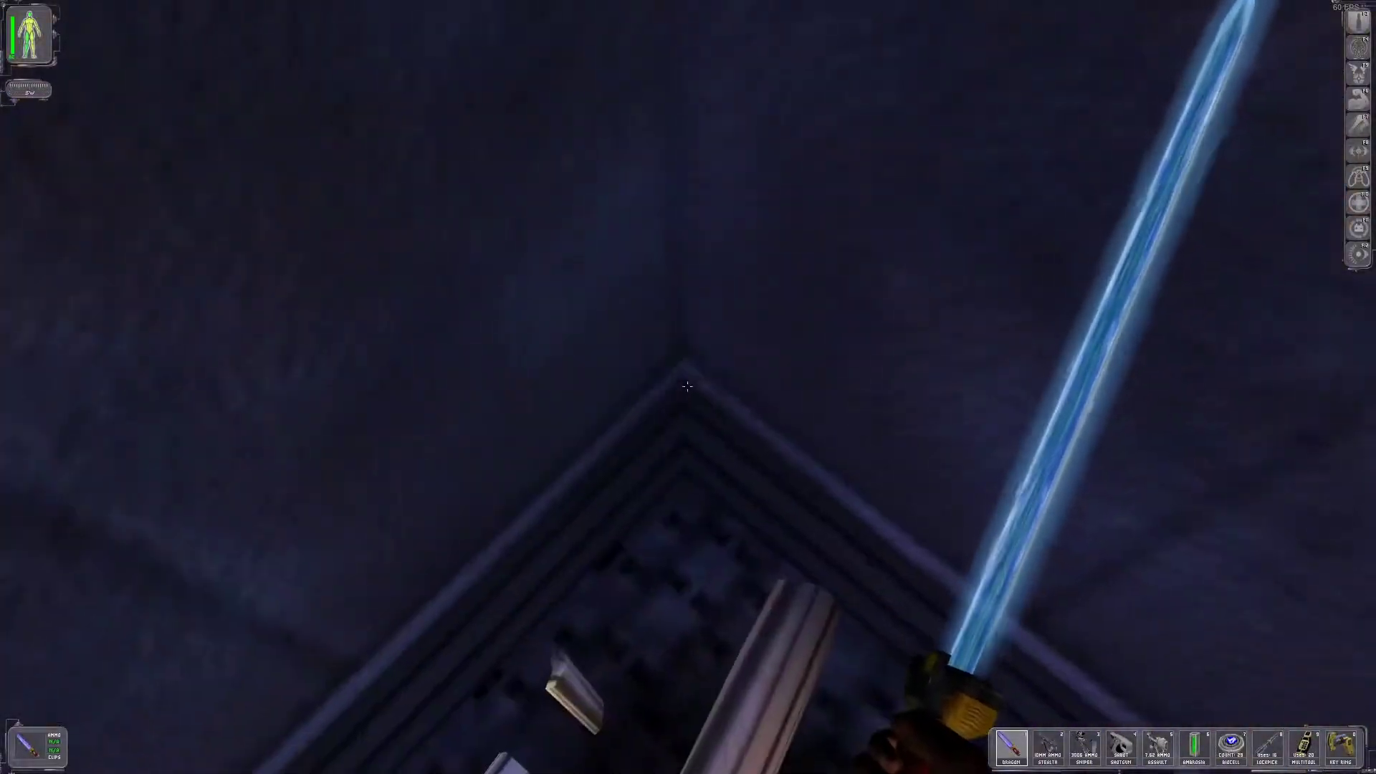
{"action": "right_click", "coordinate": [687, 386]}
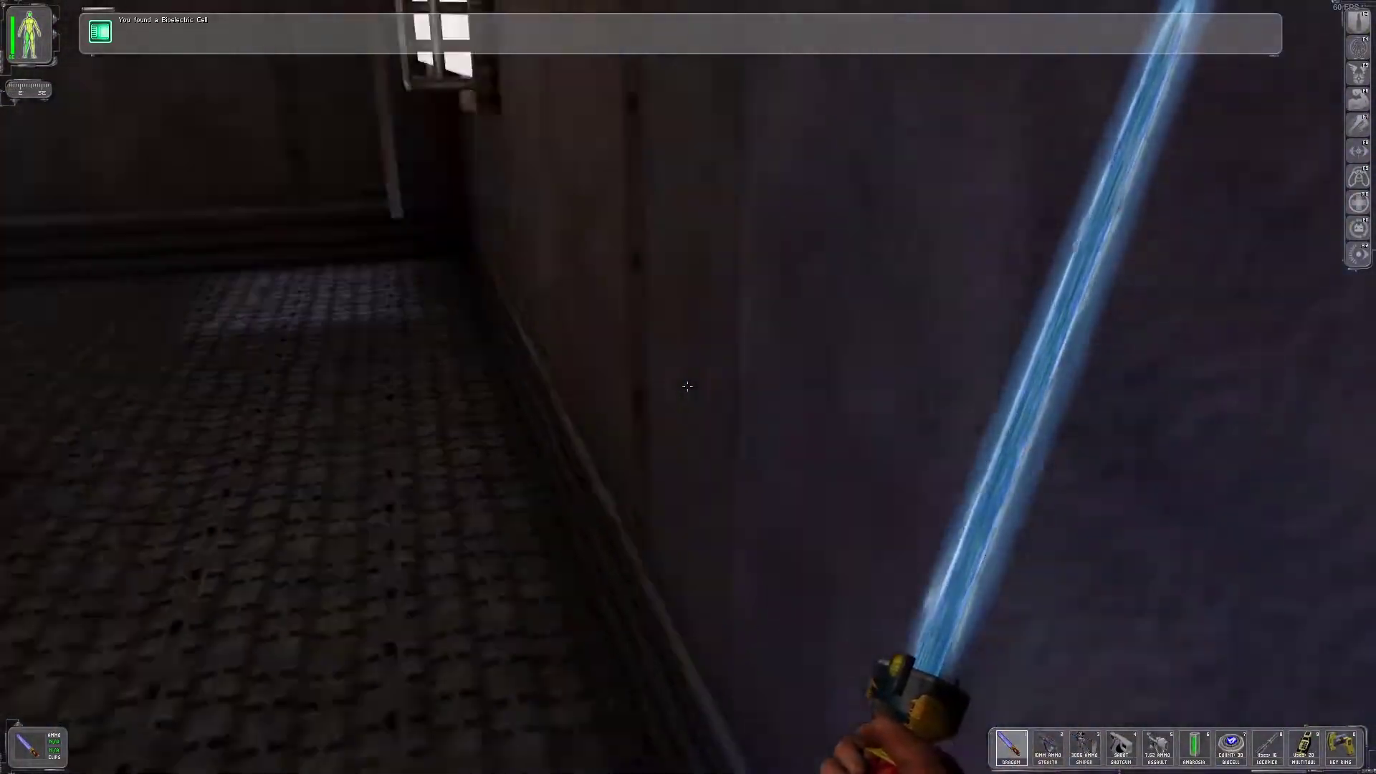
Climb the ladder onto the grated platform and look around the steaming shaft
{"action": "key", "text": "w"}
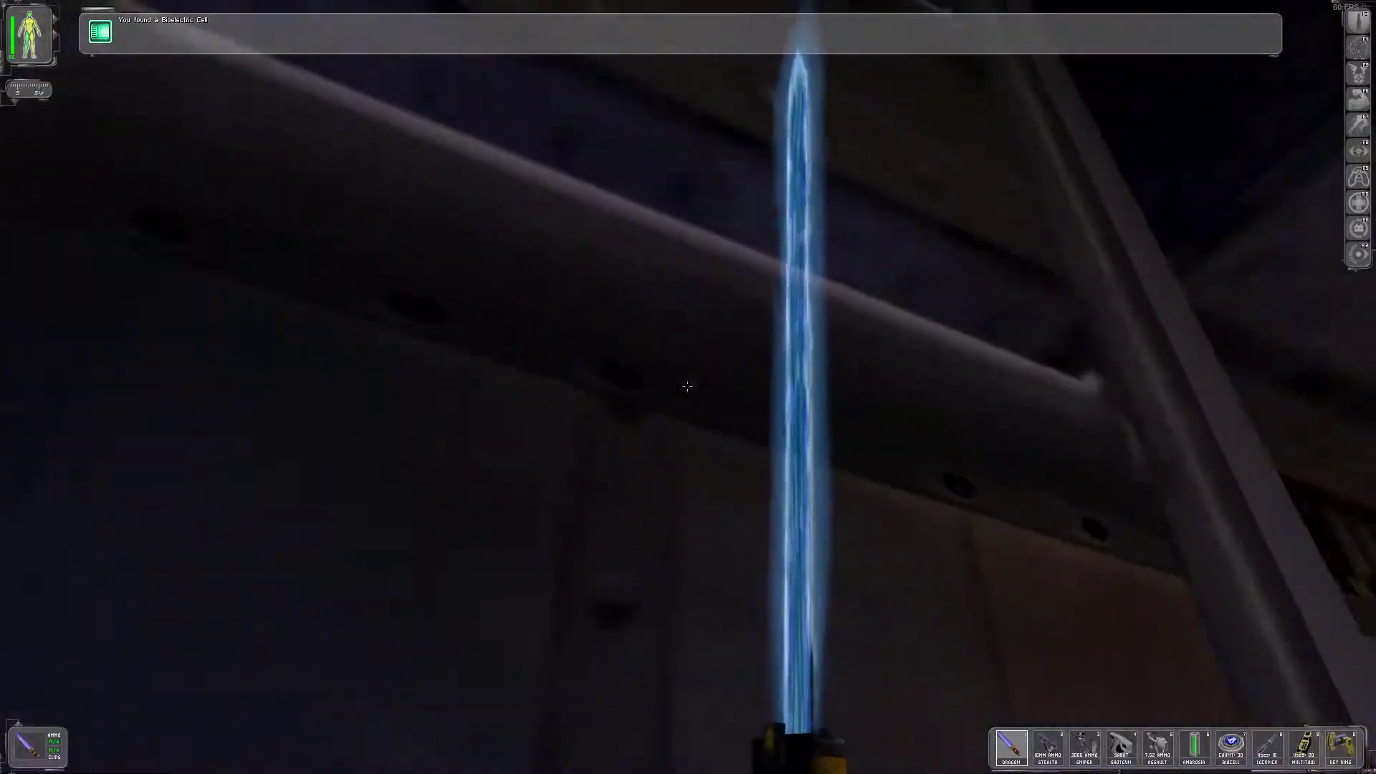
{"action": "key", "text": "w"}
{"action": "key", "text": "w"}
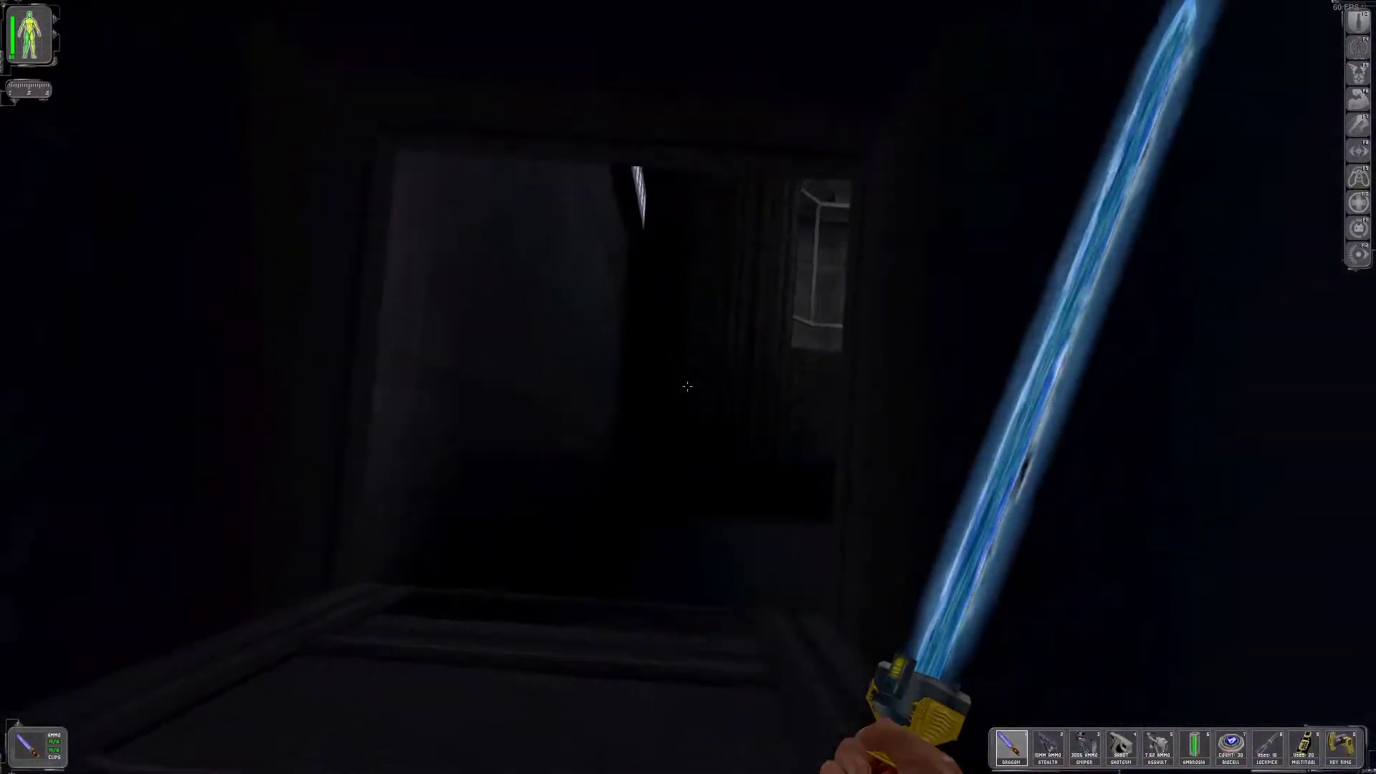
{"action": "key", "text": "w"}
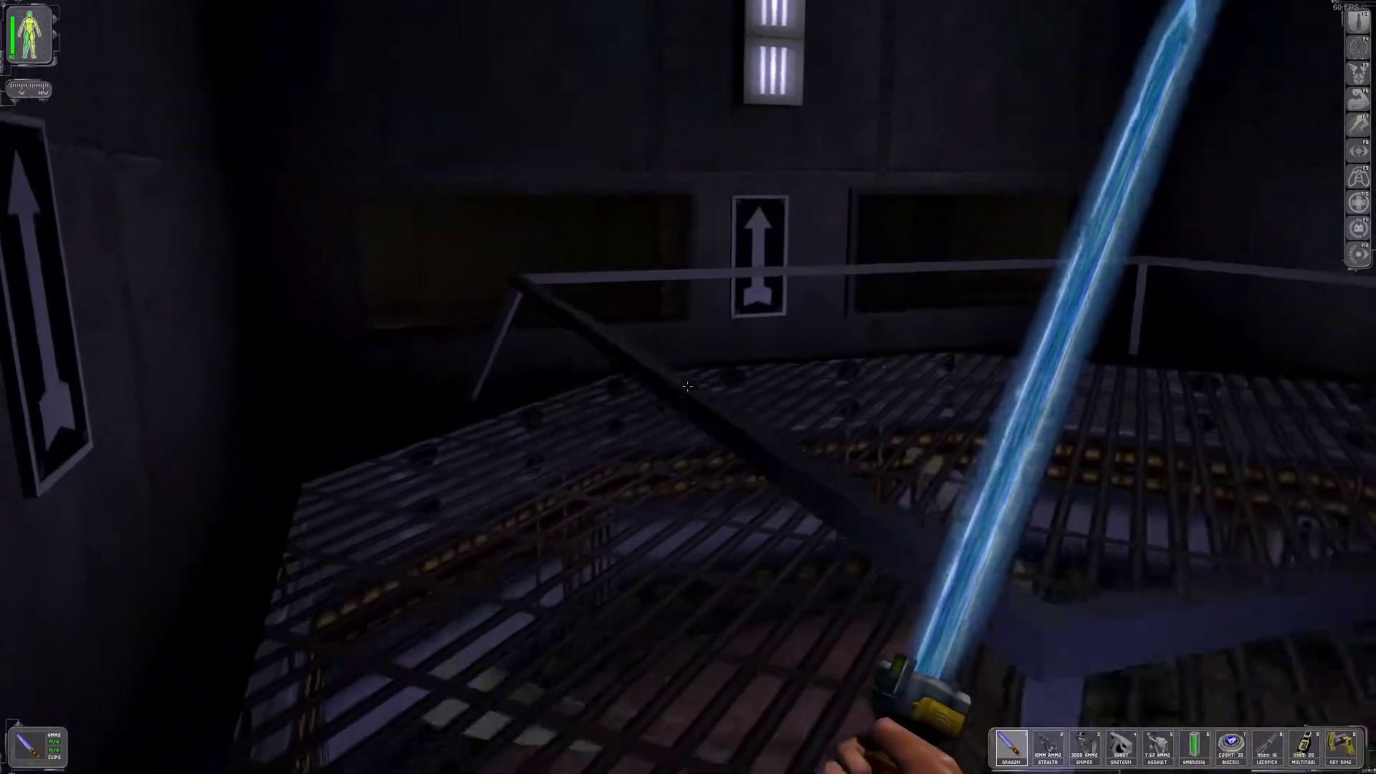
{"action": "key", "text": "w"}
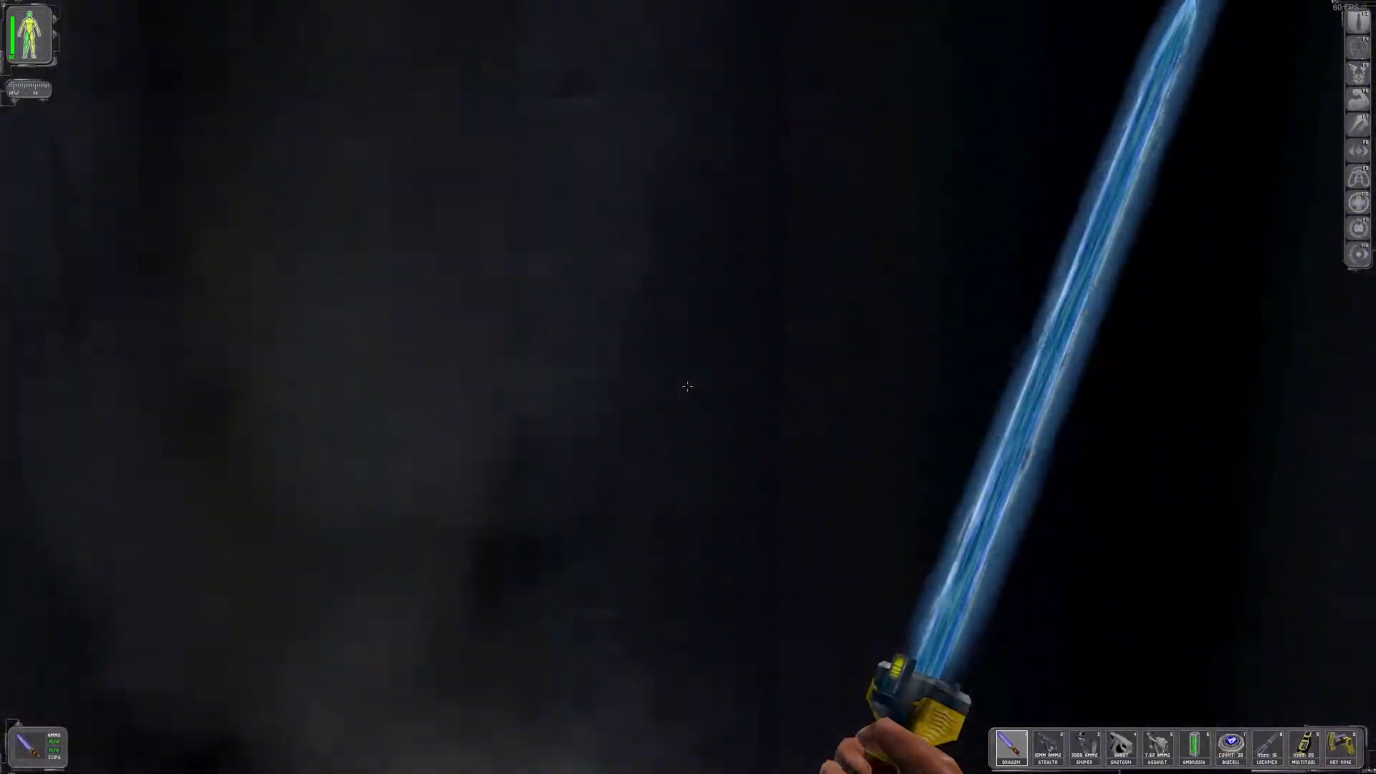
{"action": "key", "text": "w"}
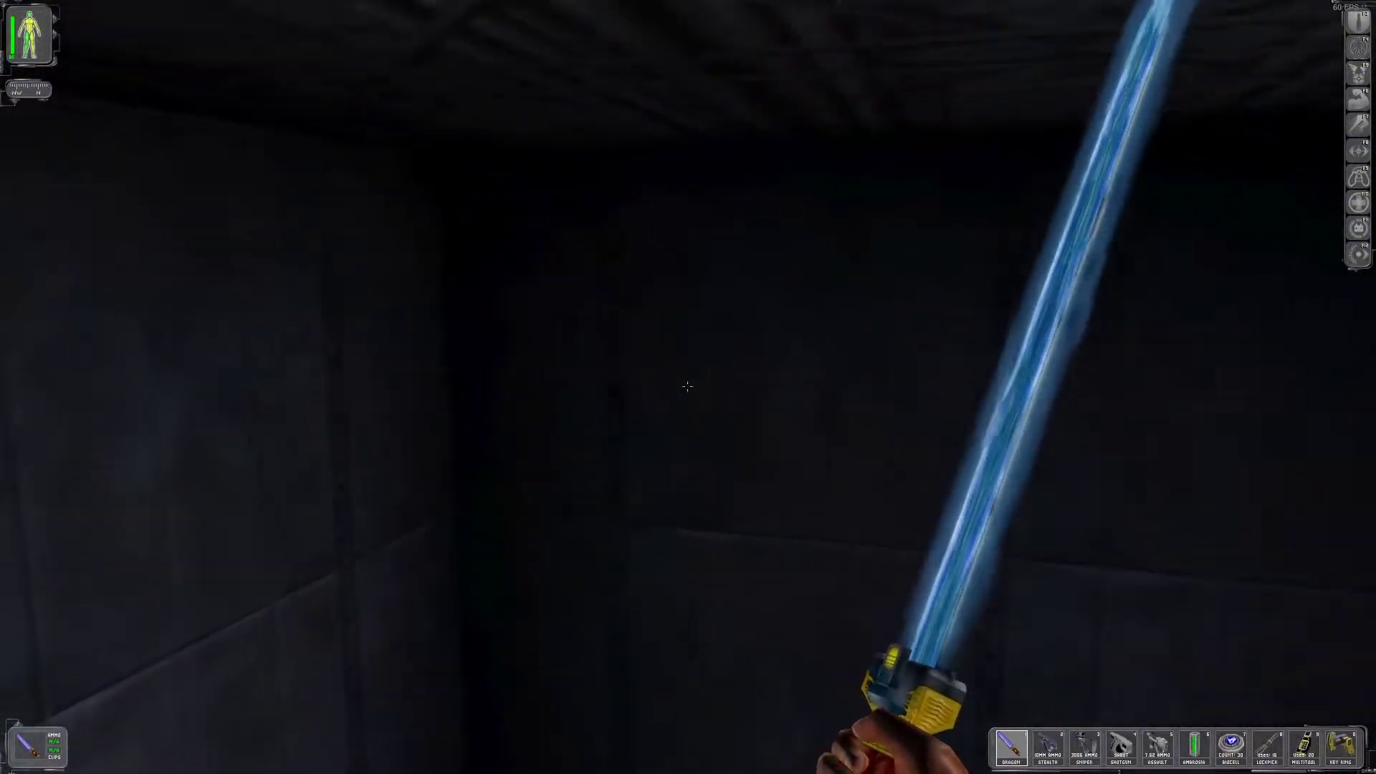
{"action": "key", "text": "w"}
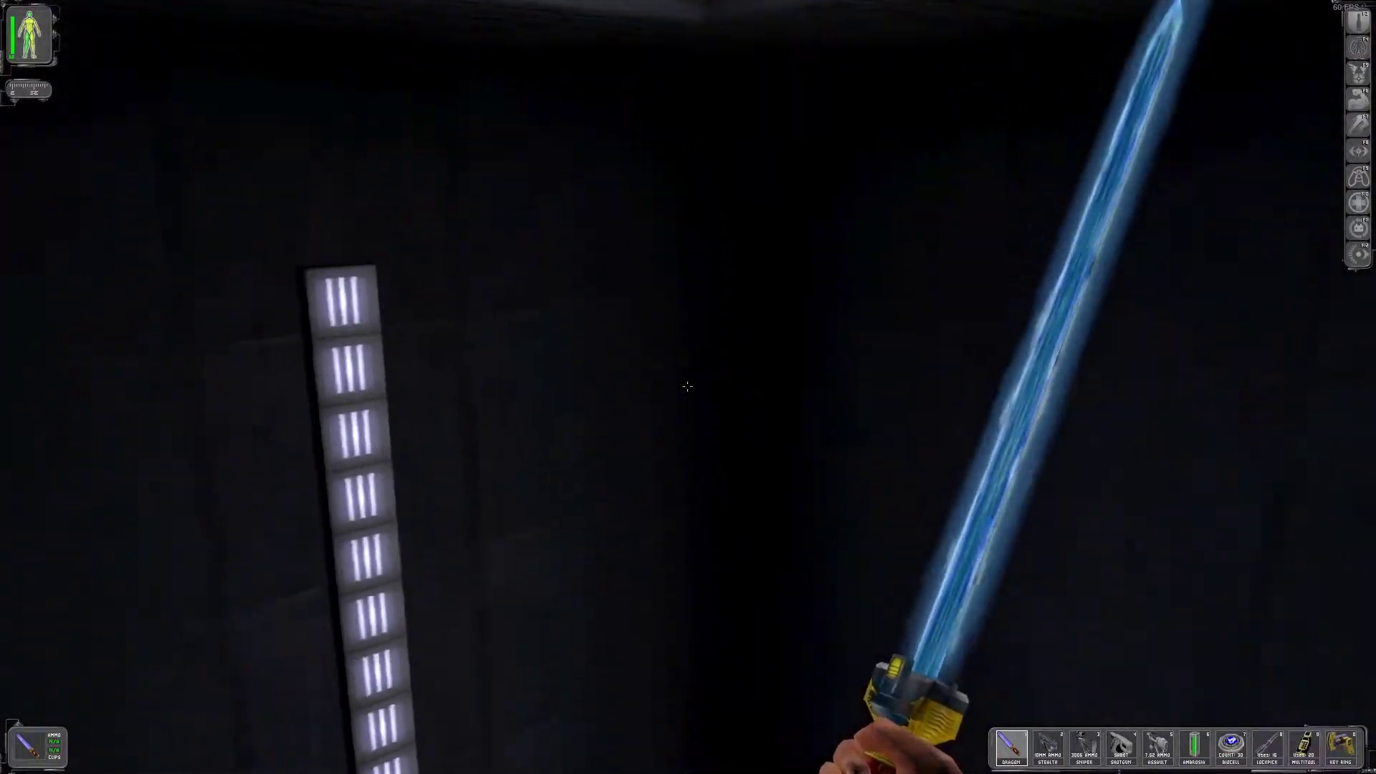
{"action": "key", "text": "w"}
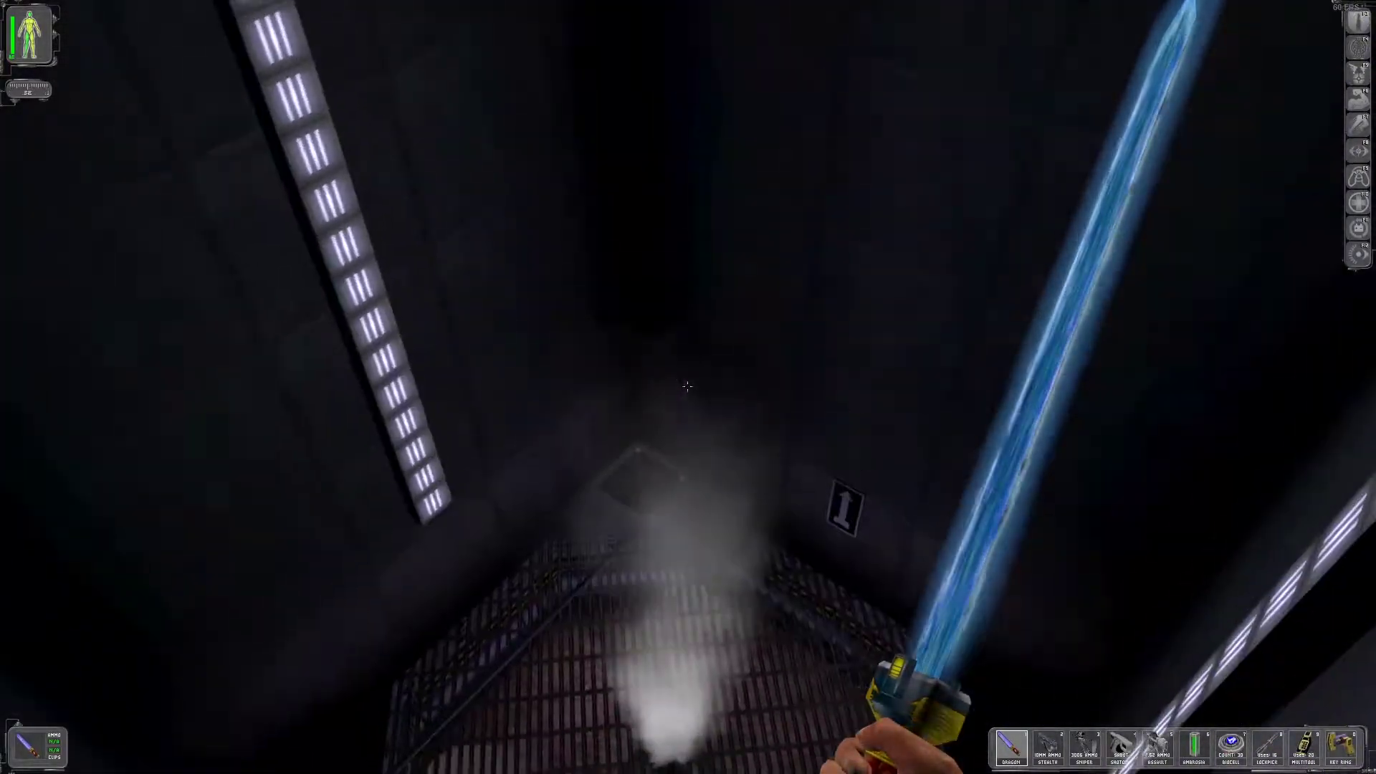
{"action": "key", "text": "w"}
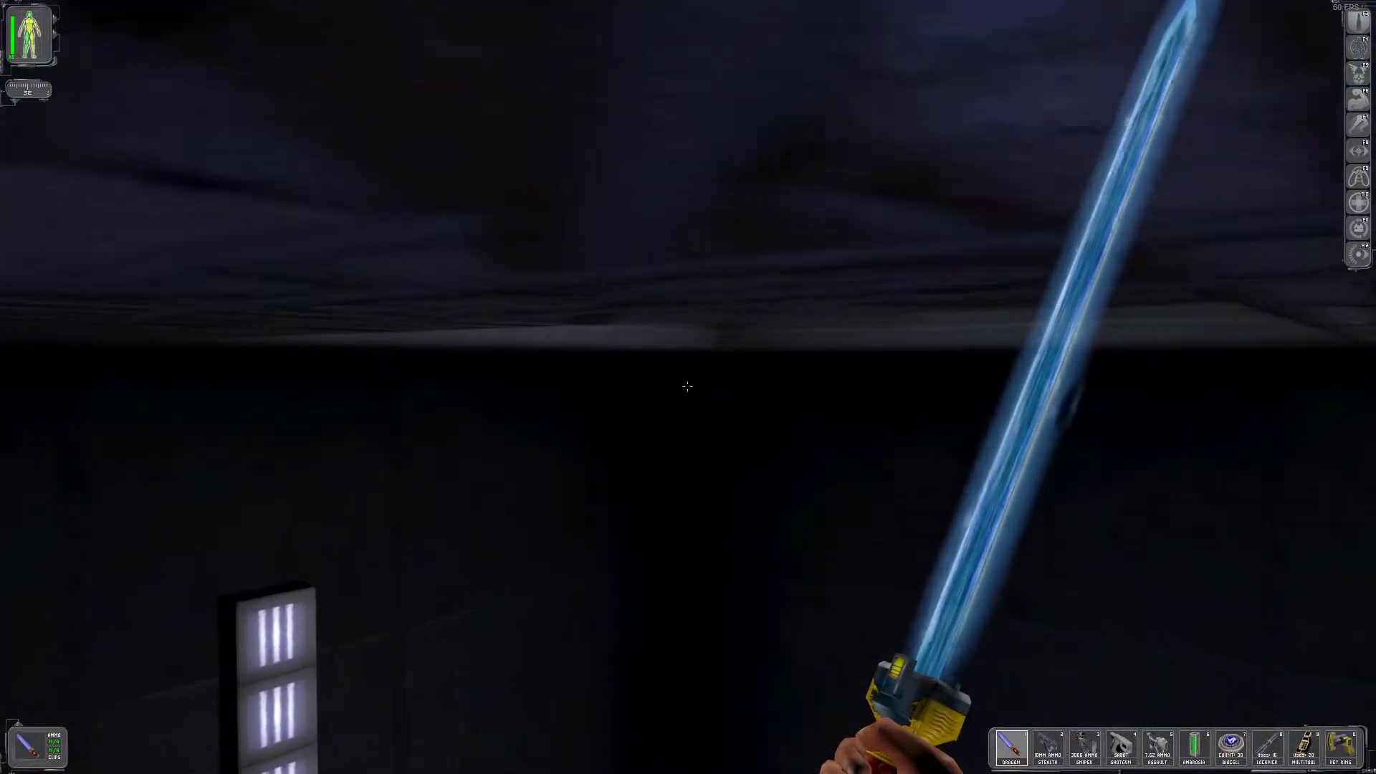
Cross under the ceiling beams, try for another bioelectric cell, and continue through the dark
{"action": "key", "text": "w"}
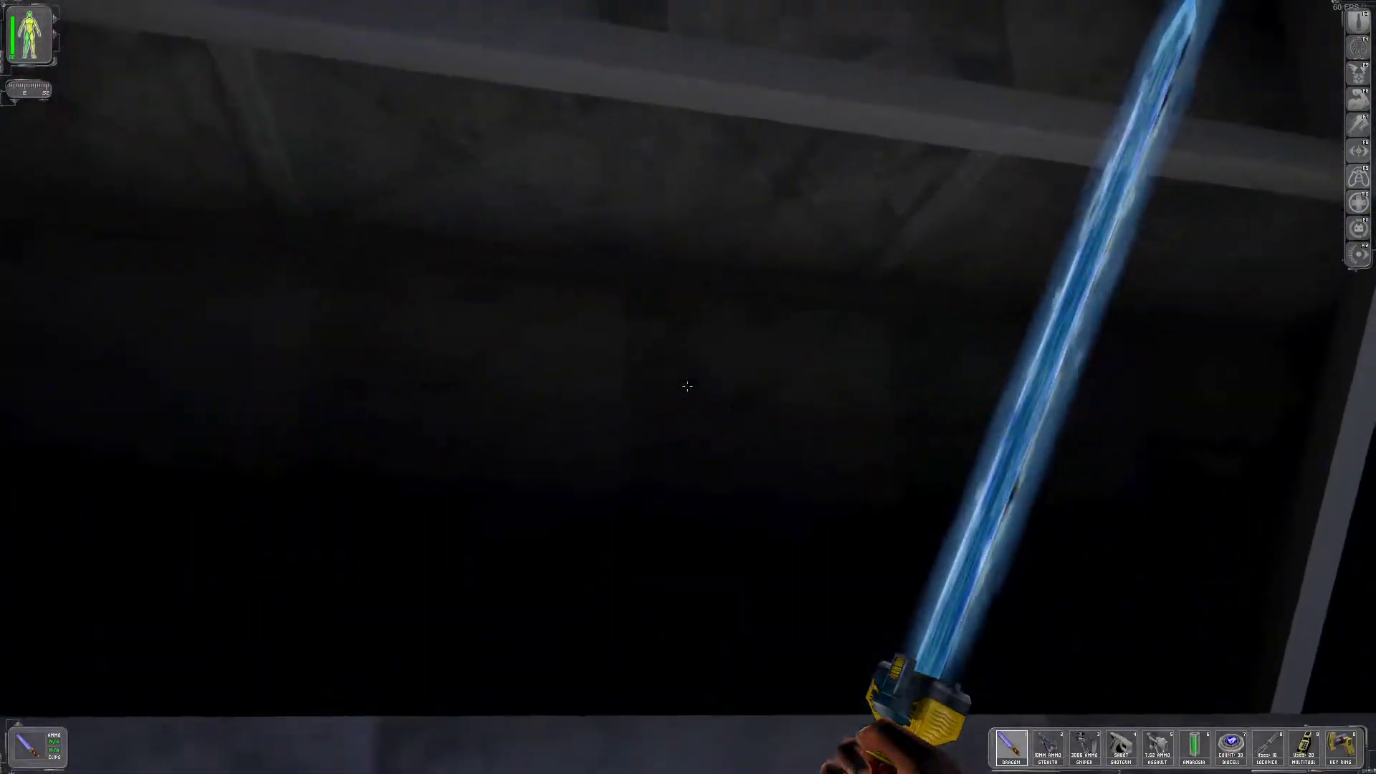
{"action": "key", "text": "w"}
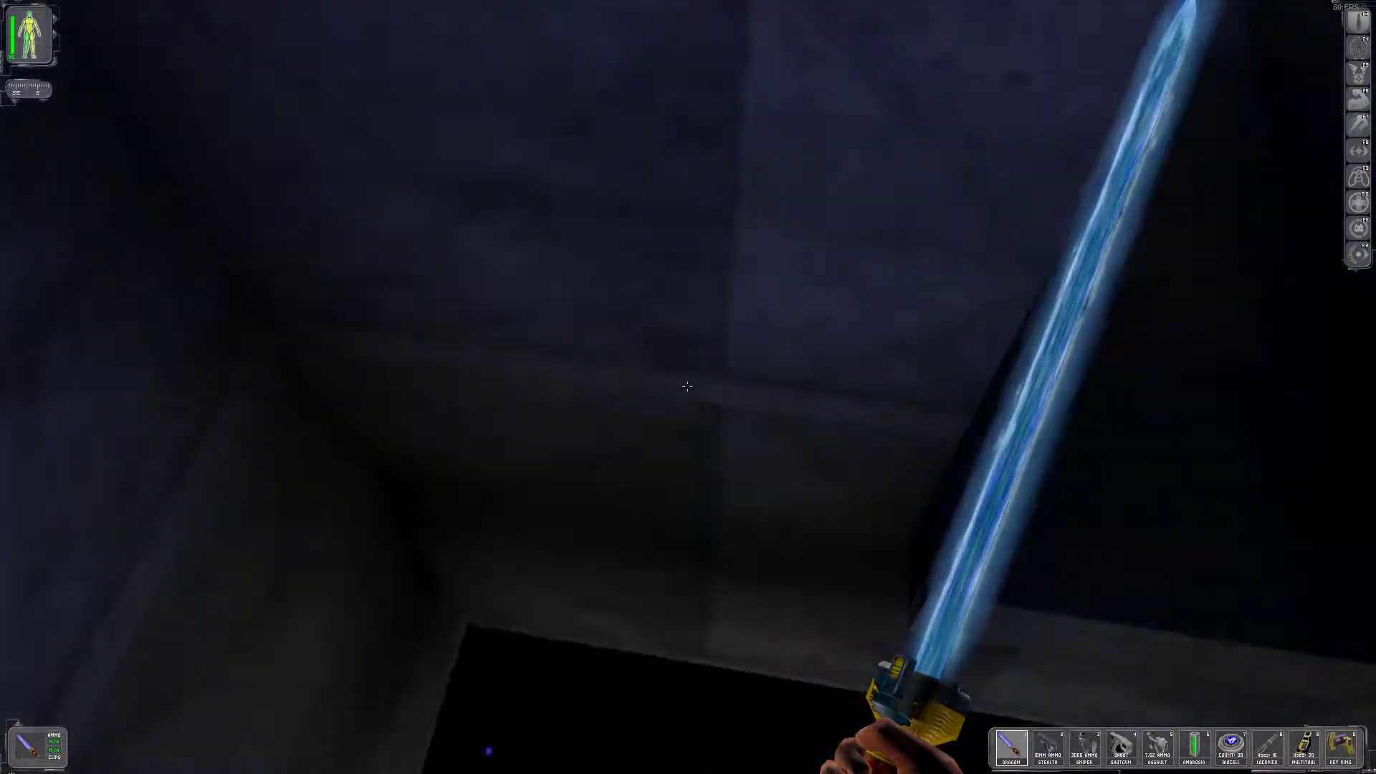
{"action": "key", "text": "w"}
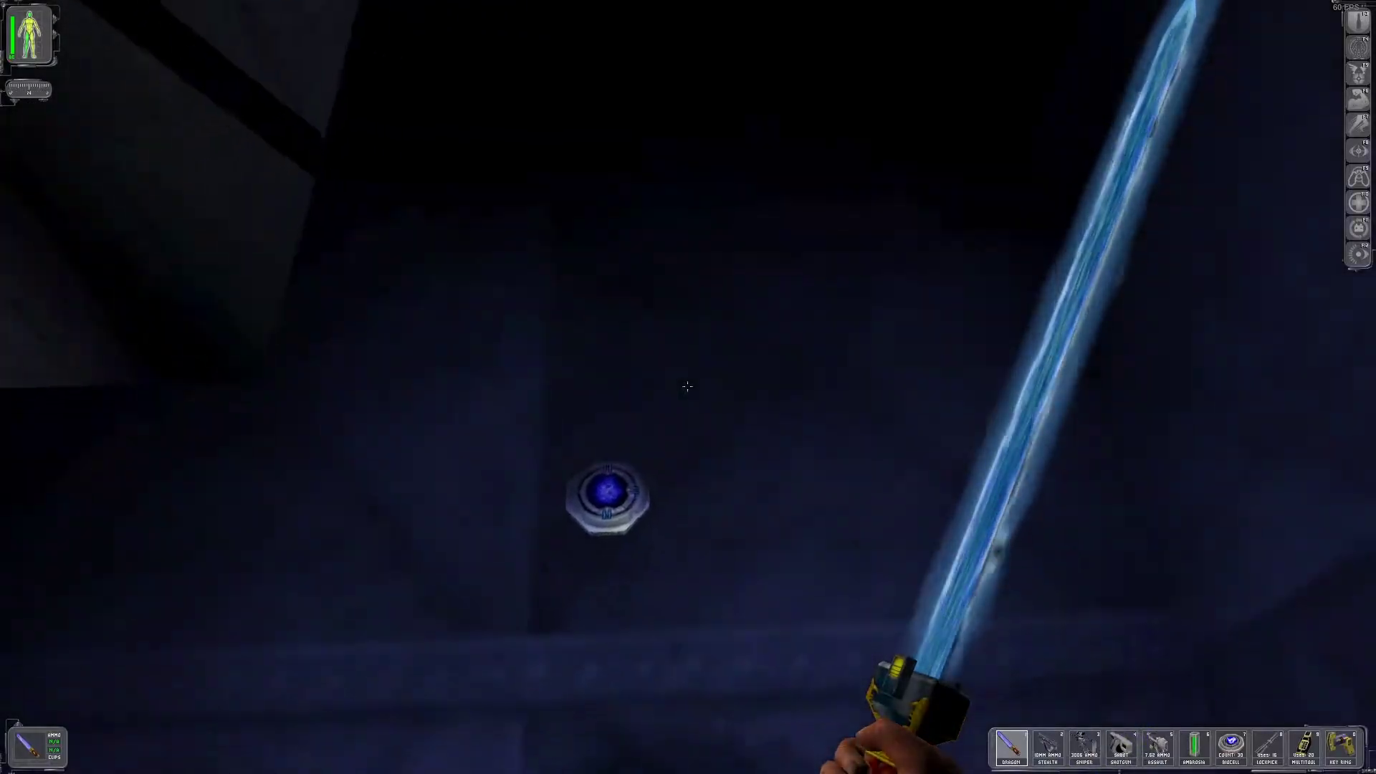
{"action": "right_click", "coordinate": [686, 386]}
{"action": "key", "text": "w"}
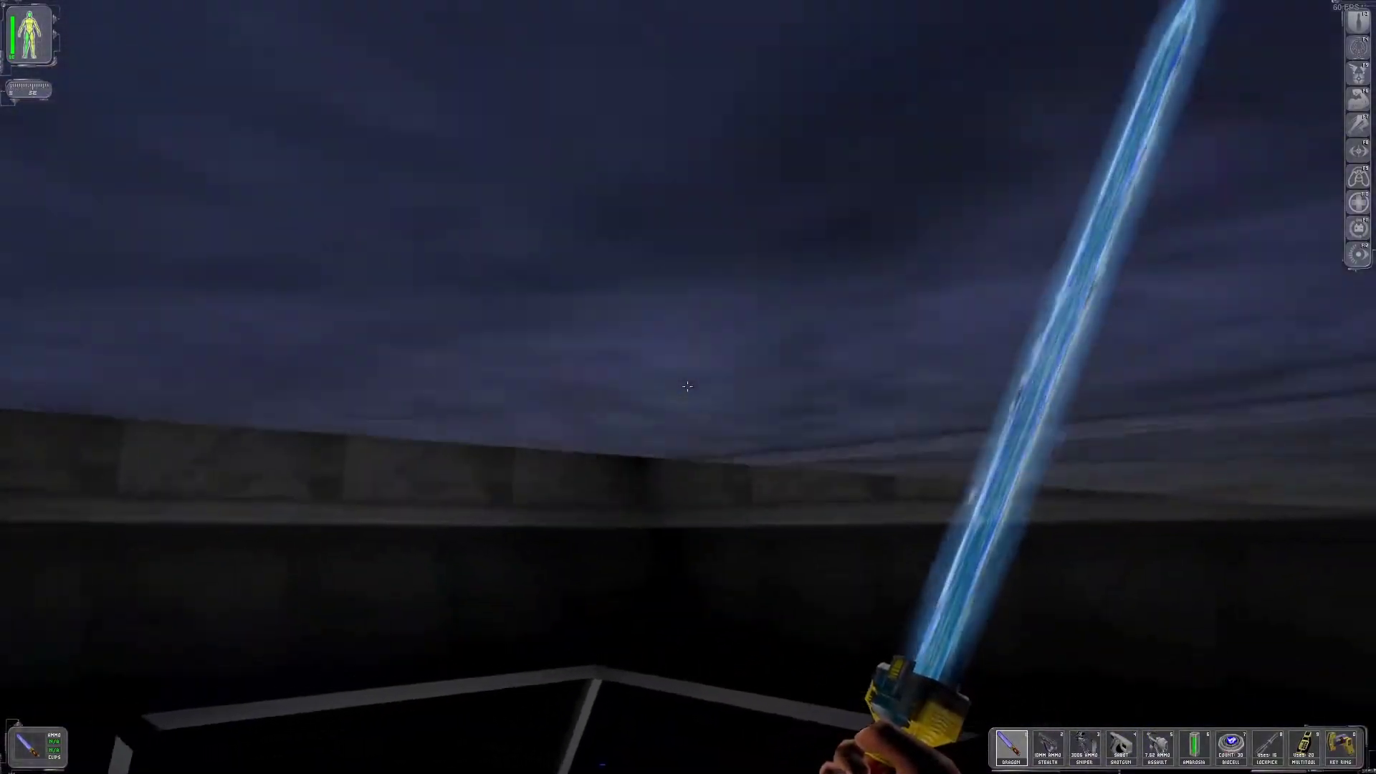
{"action": "key", "text": "w"}
{"action": "key", "text": "w"}
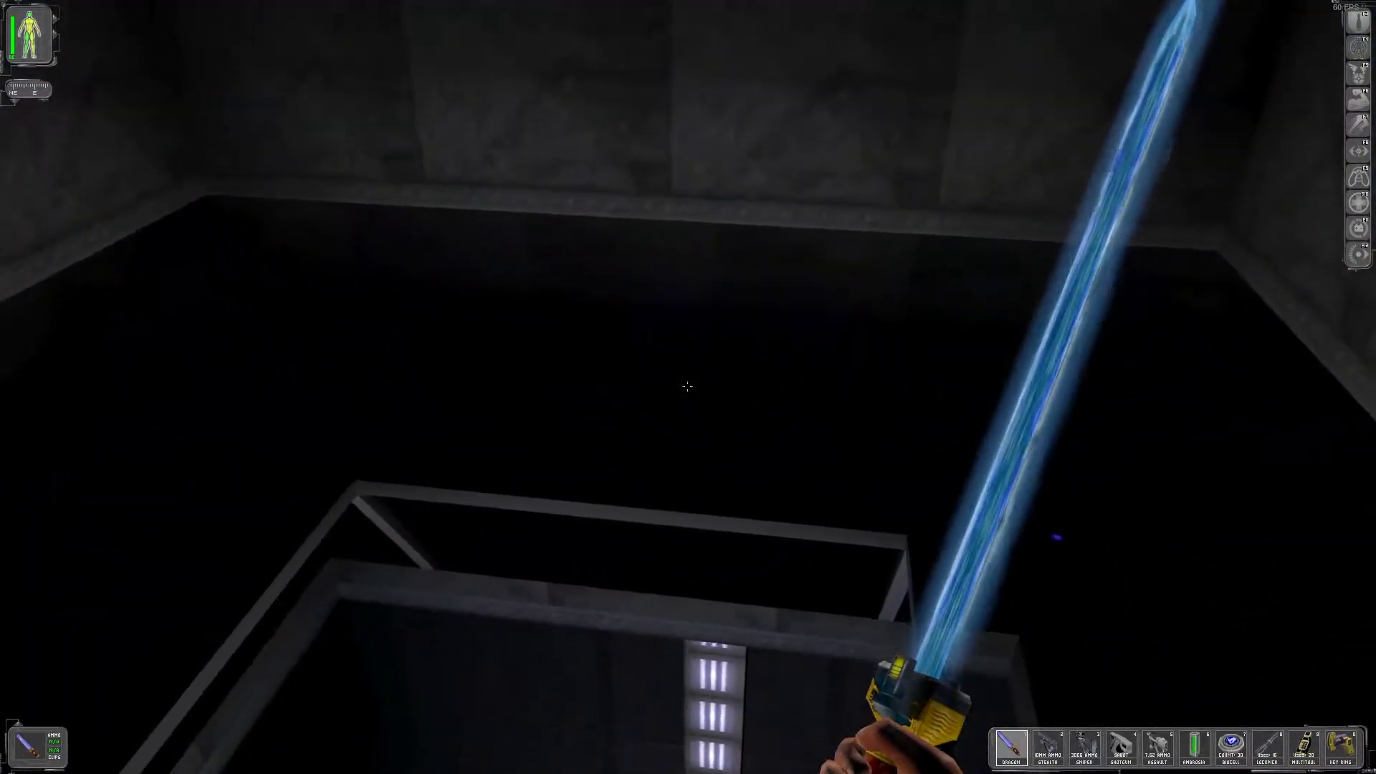
{"action": "key", "text": "w"}
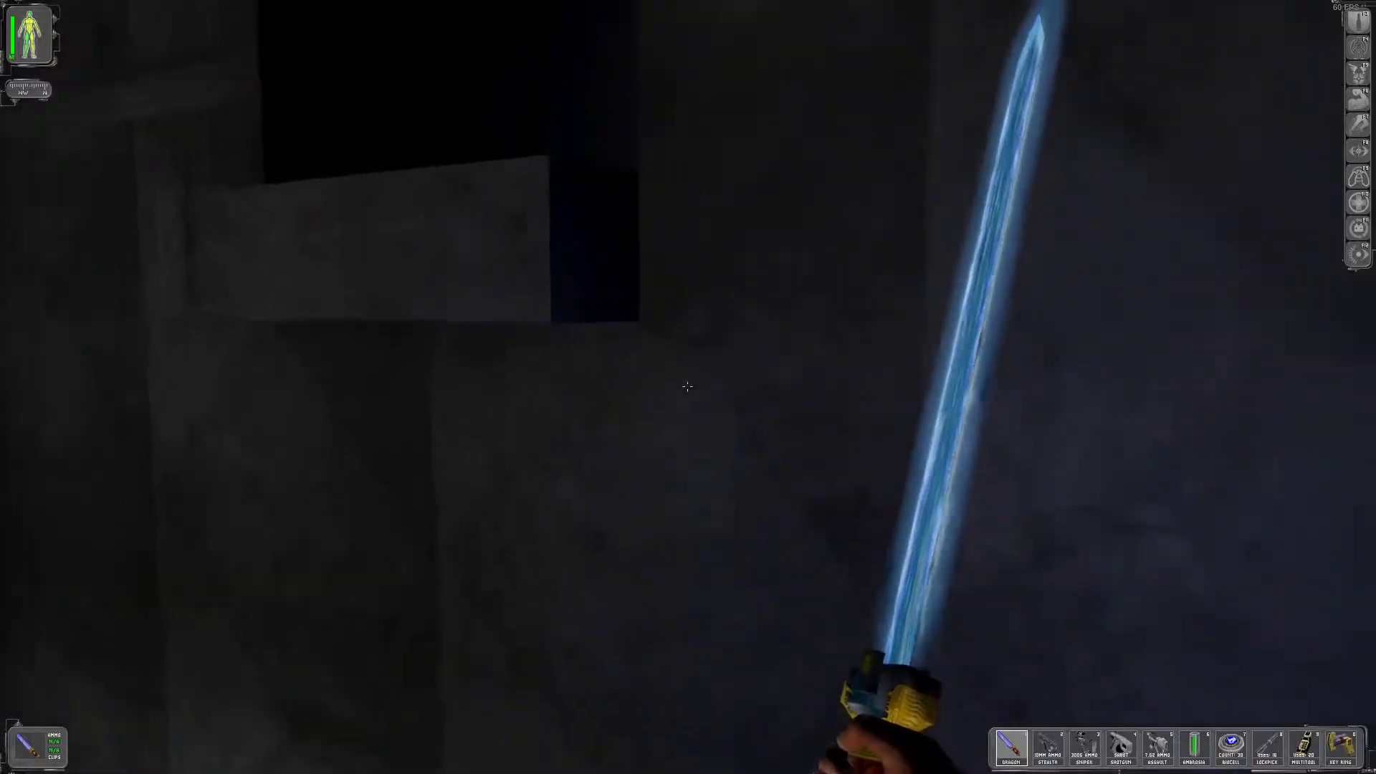
{"action": "key", "text": "w"}
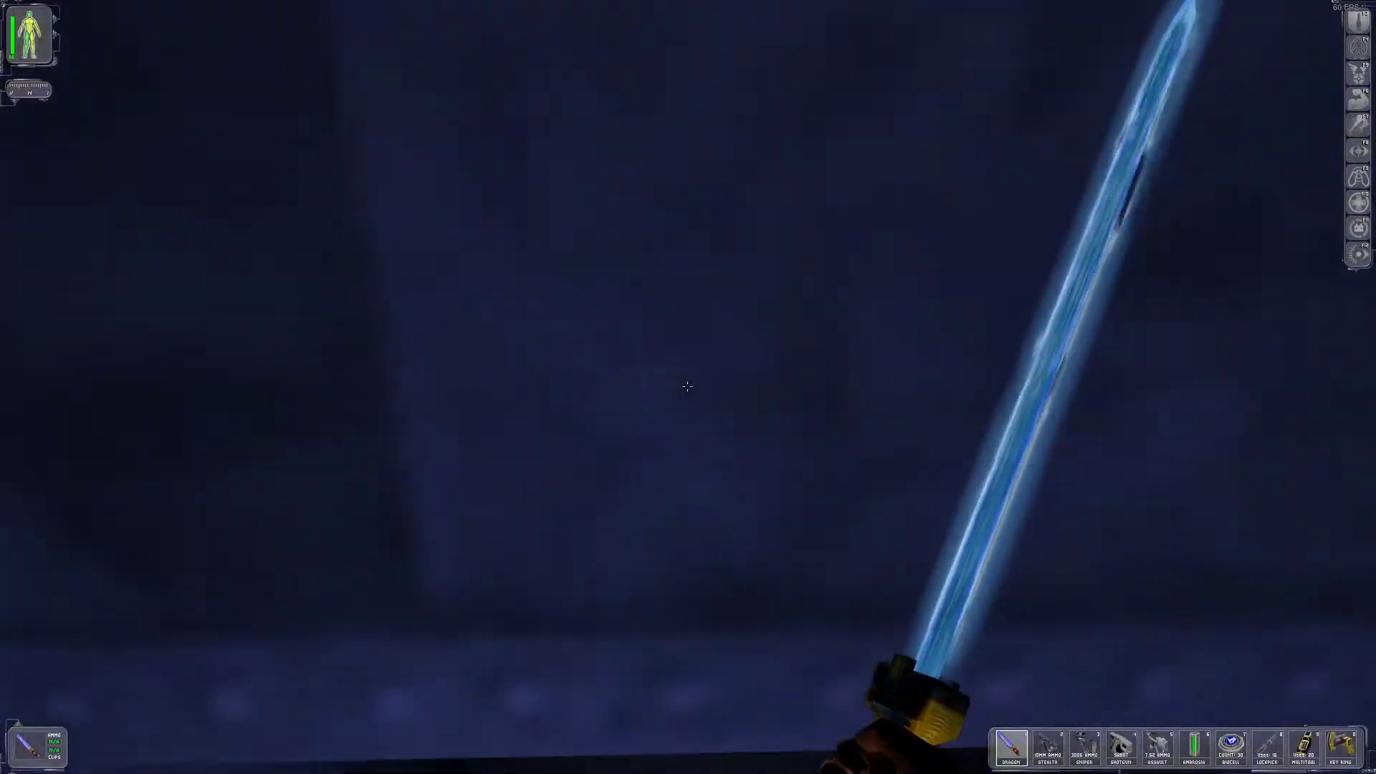
Crawl through the vent, toggling Speed Enhancement on and then off
{"action": "key", "text": "w"}
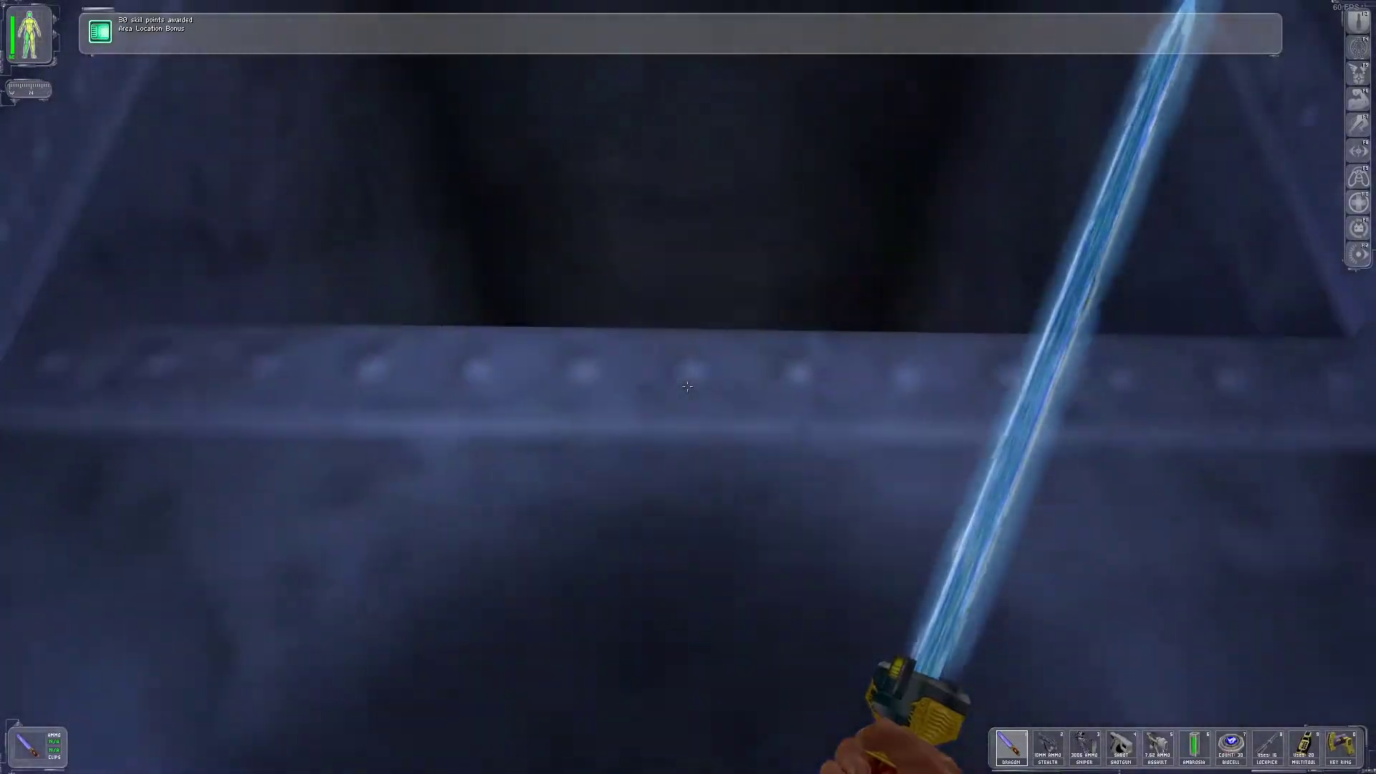
{"action": "key", "text": "w"}
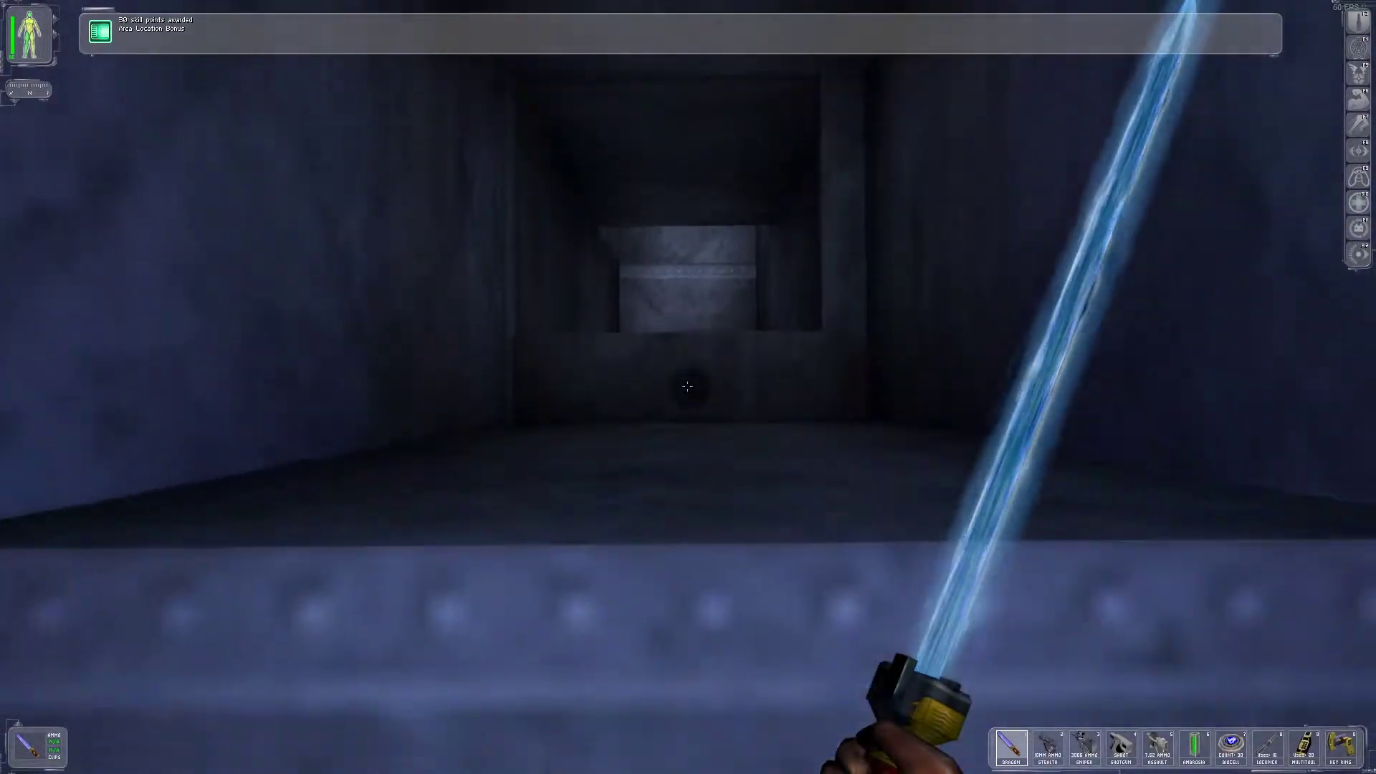
{"action": "key", "text": "w"}
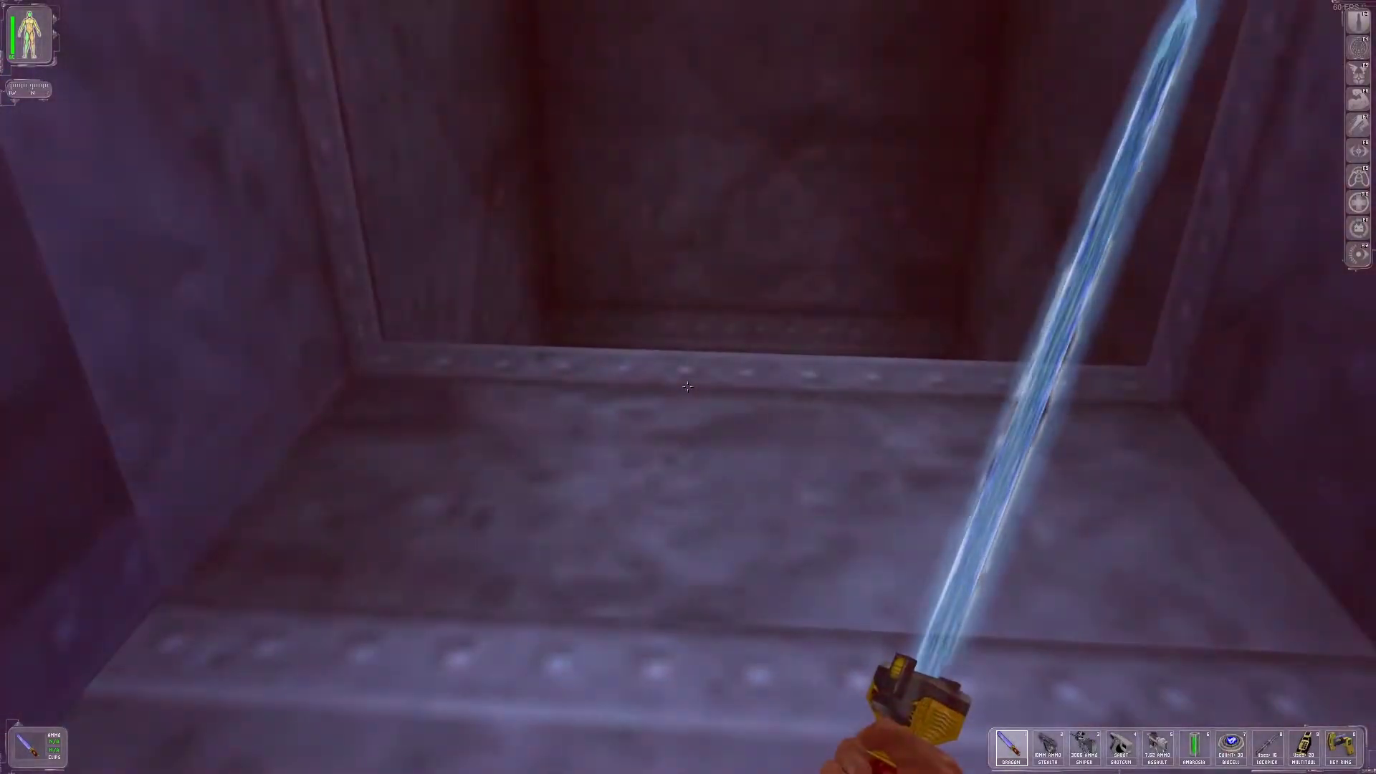
{"action": "key", "text": "w"}
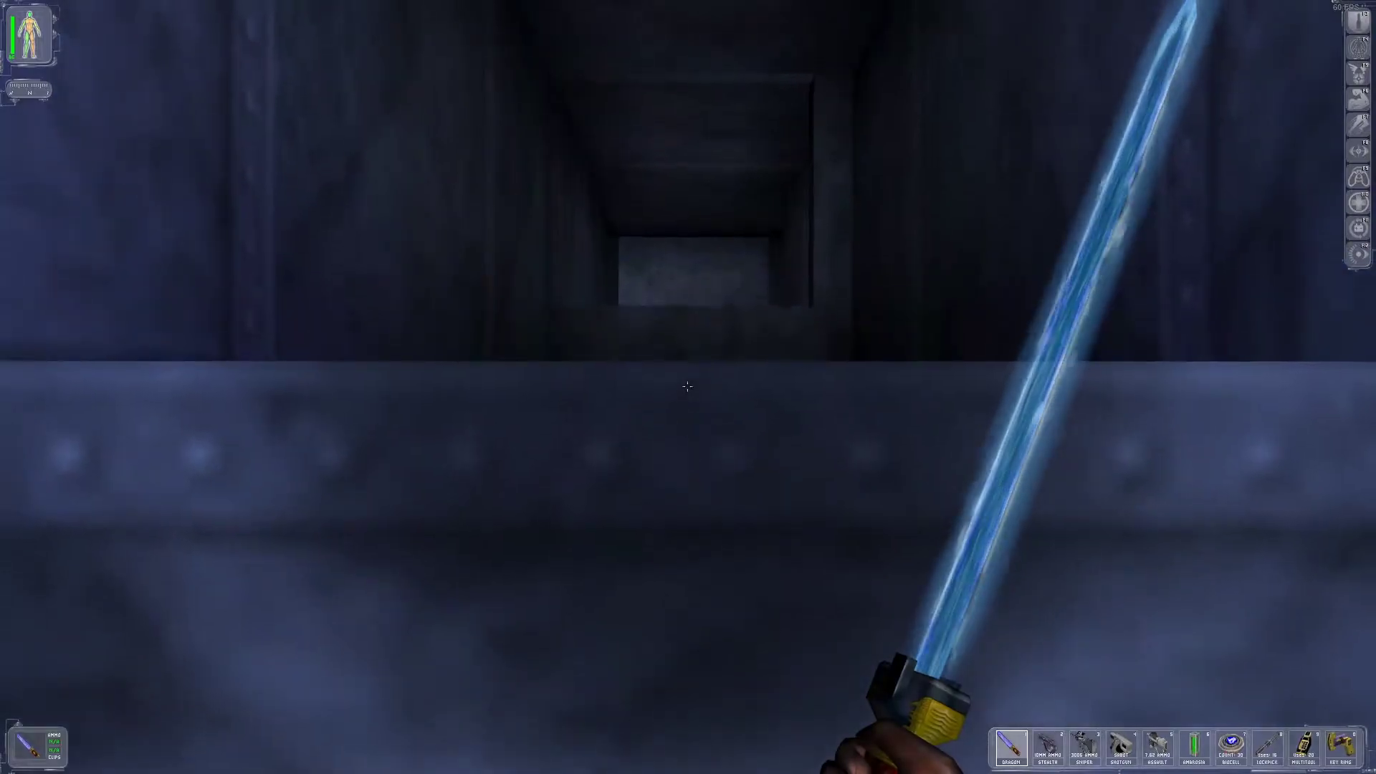
{"action": "key", "text": "F4"}
{"action": "key", "text": "w"}
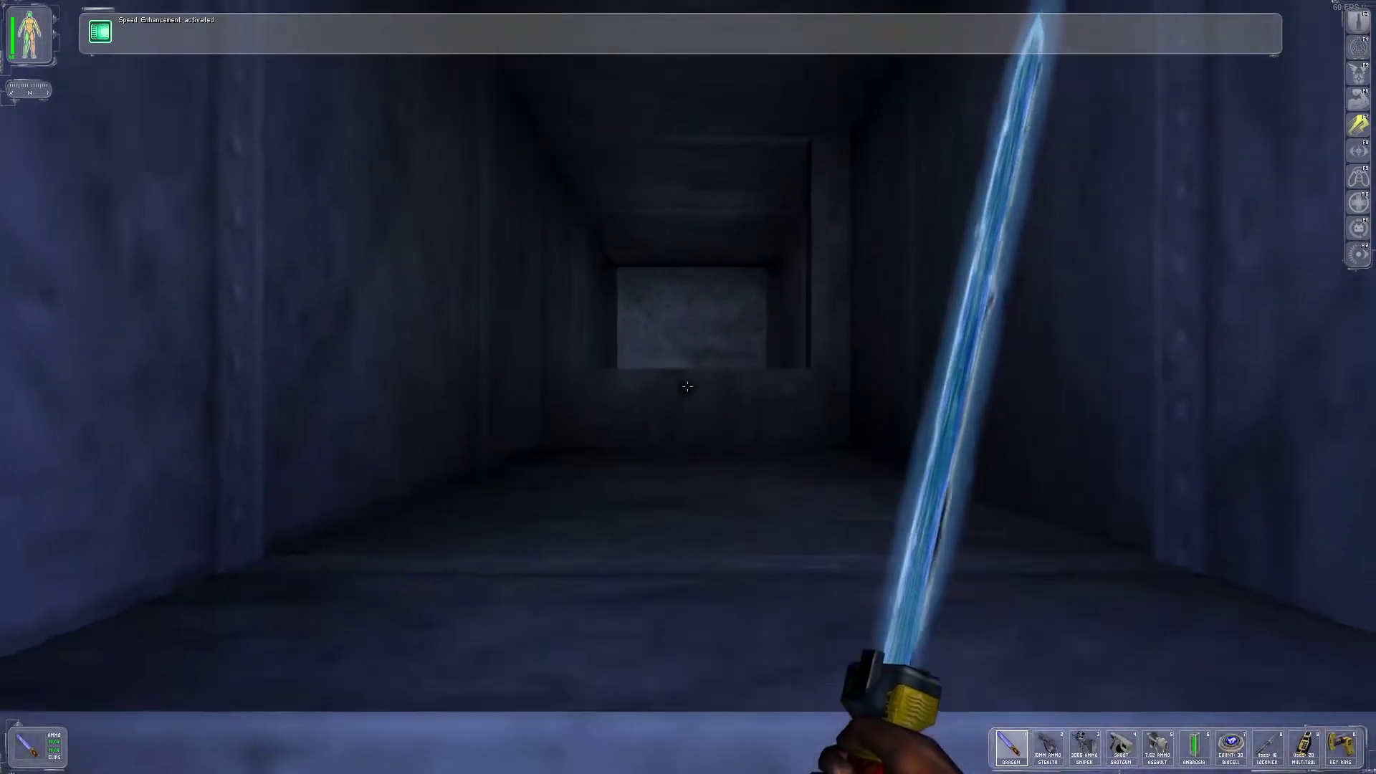
{"action": "key", "text": "w"}
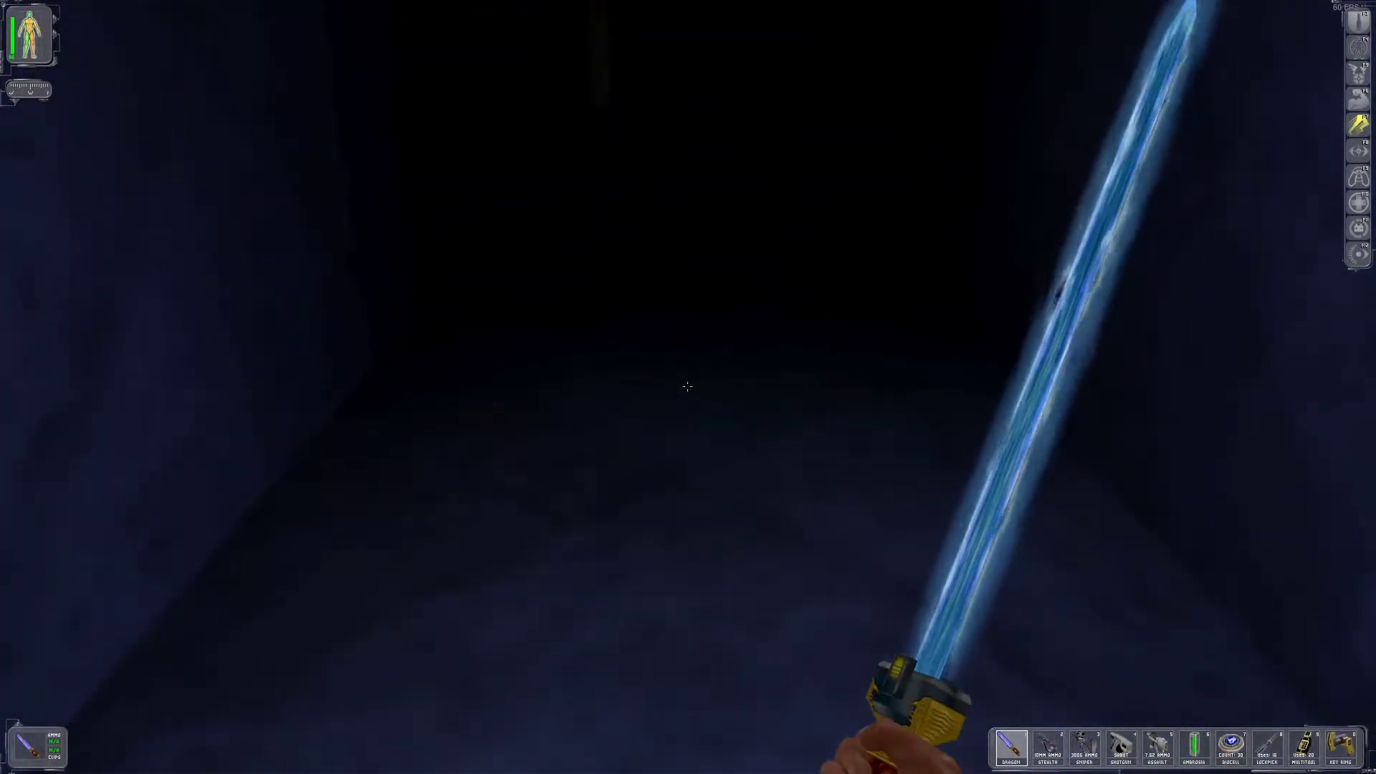
{"action": "key", "text": "F4"}
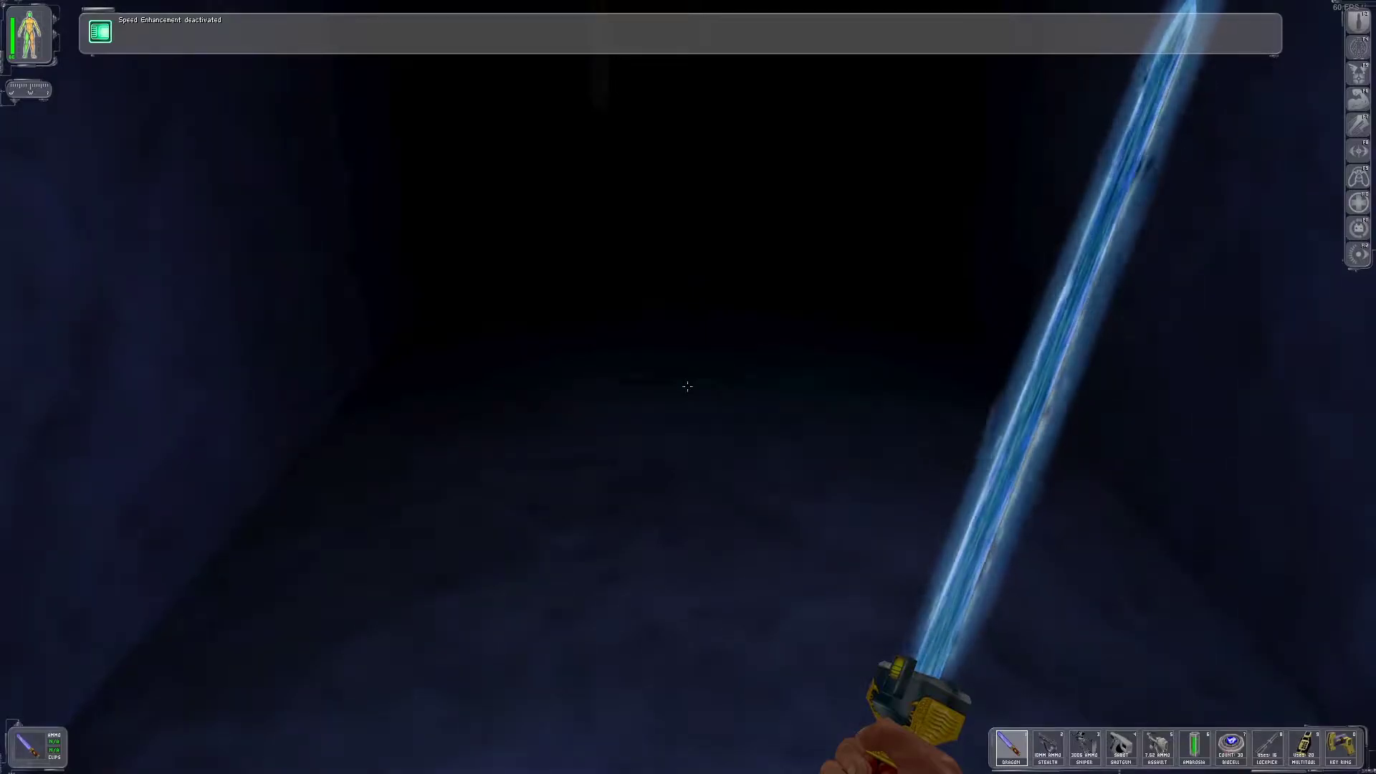
Light the vent with the Light aug, drop down the shaft and open the grate
{"action": "key", "text": "F12"}
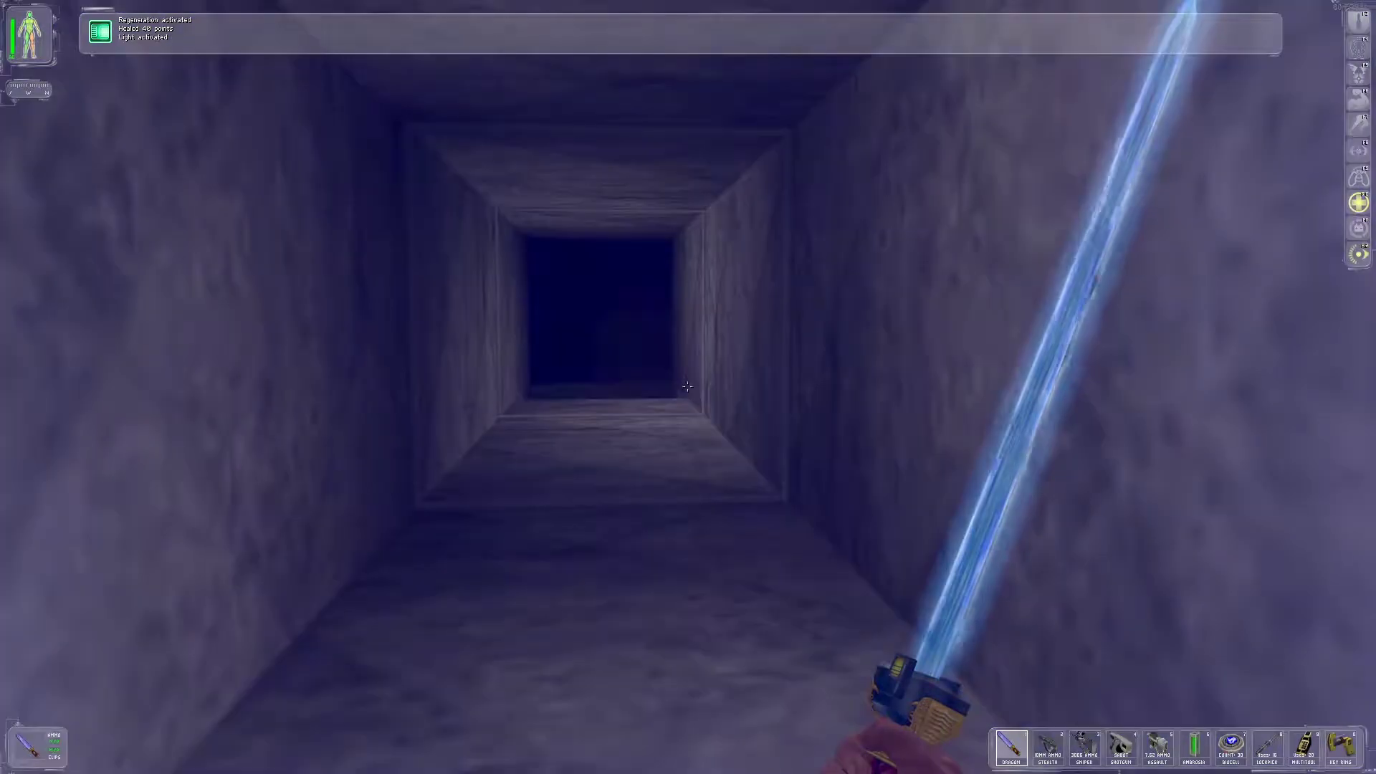
{"action": "key", "text": "w"}
{"action": "key", "text": "w"}
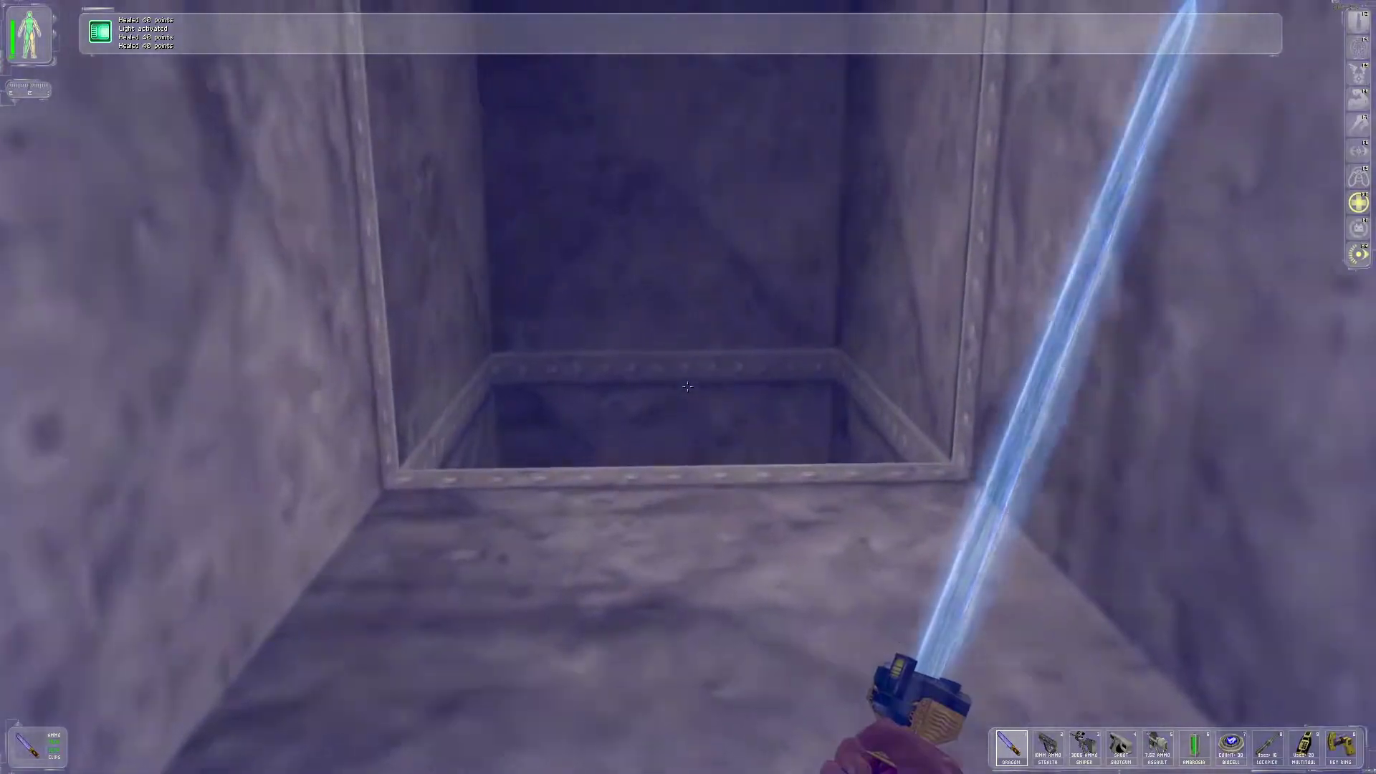
{"action": "key", "text": "w"}
{"action": "key", "text": "w"}
{"action": "right_click", "coordinate": [687, 386]}
{"action": "key", "text": "w"}
{"action": "key", "text": "w"}
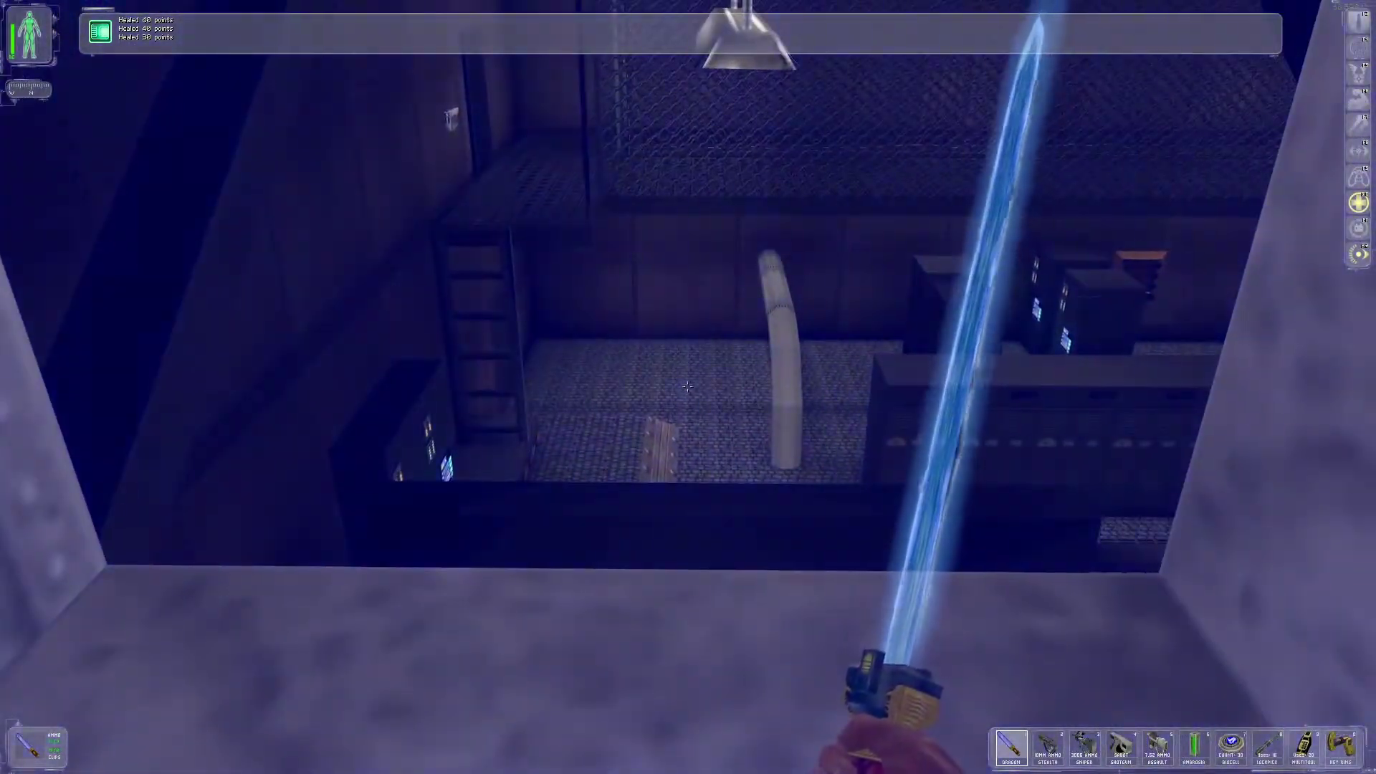
{"action": "key", "text": "w"}
{"action": "key", "text": "w"}
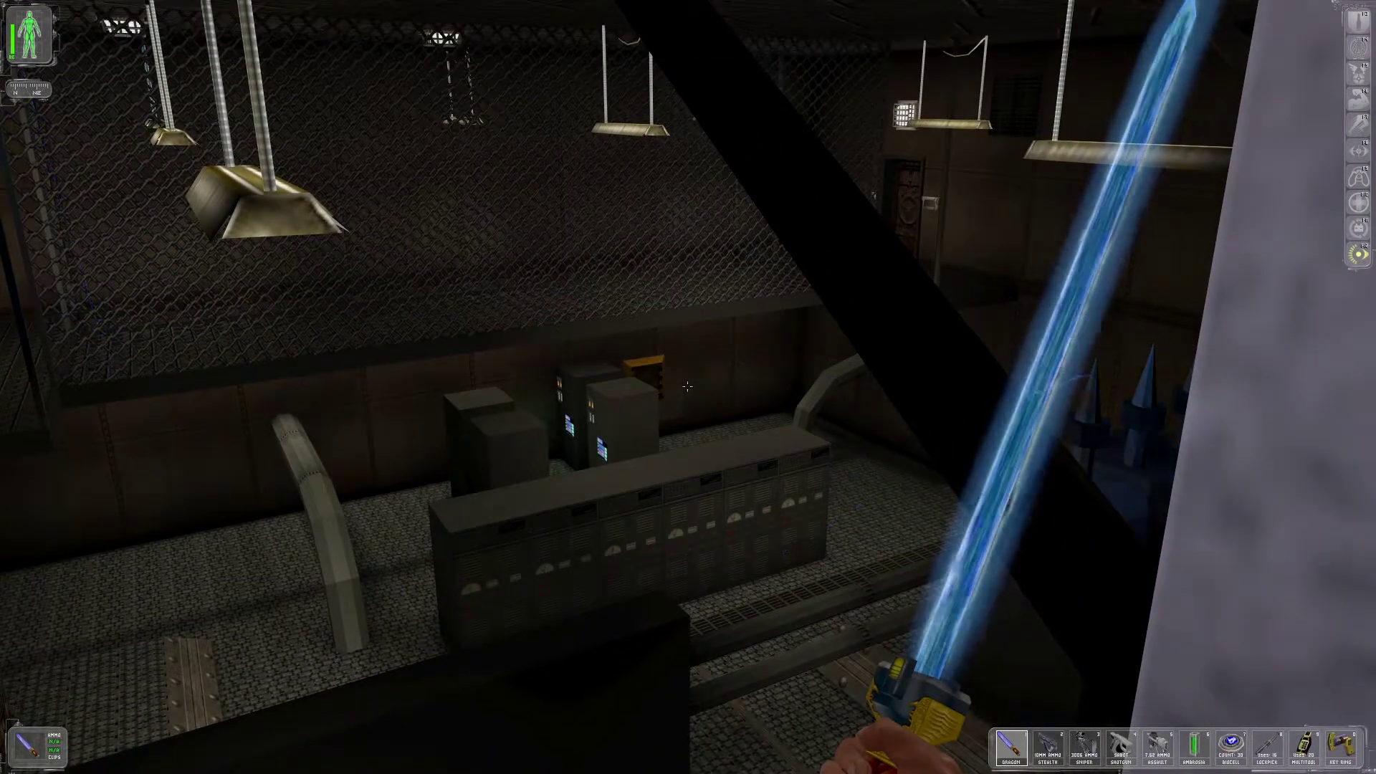
Ready the LAM and throw it into the machinery room below
{"action": "key", "text": "F1"}
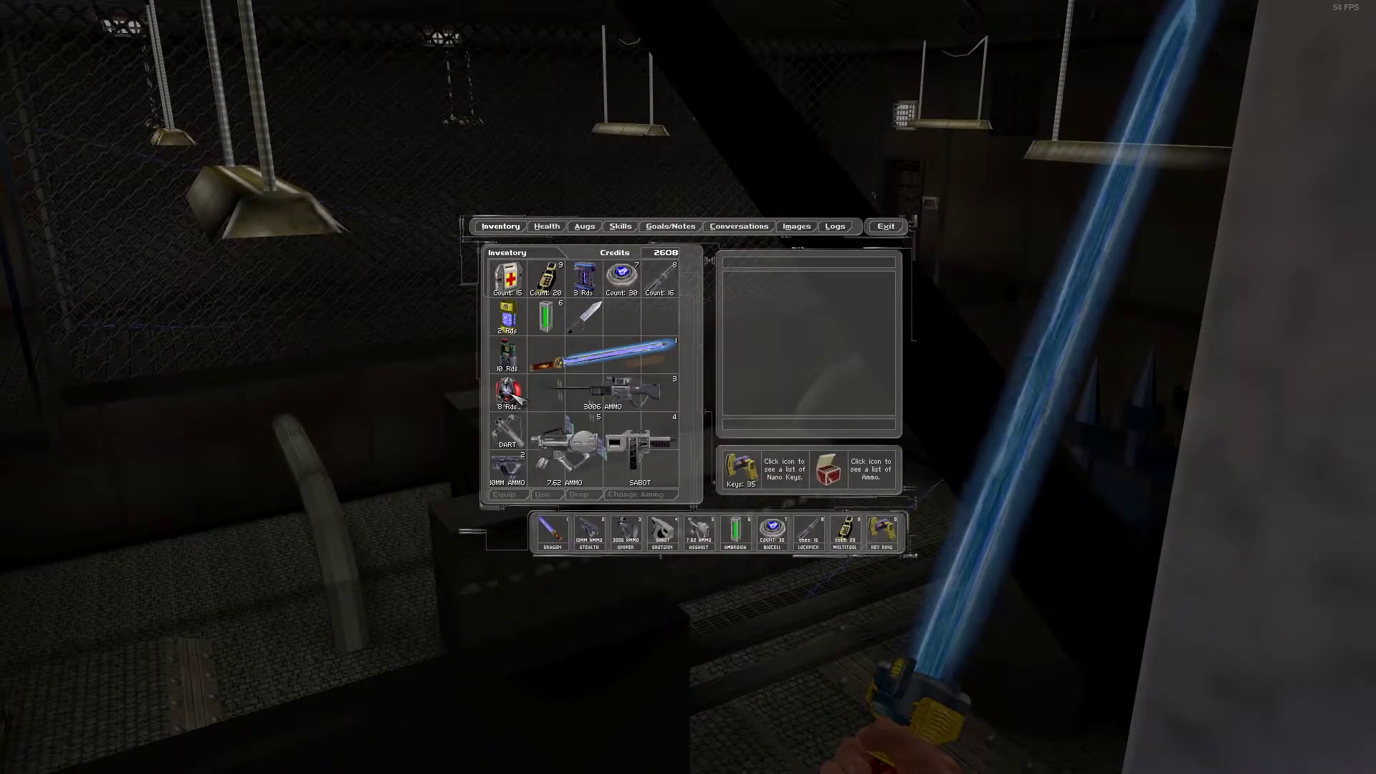
{"action": "key", "text": "Escape"}
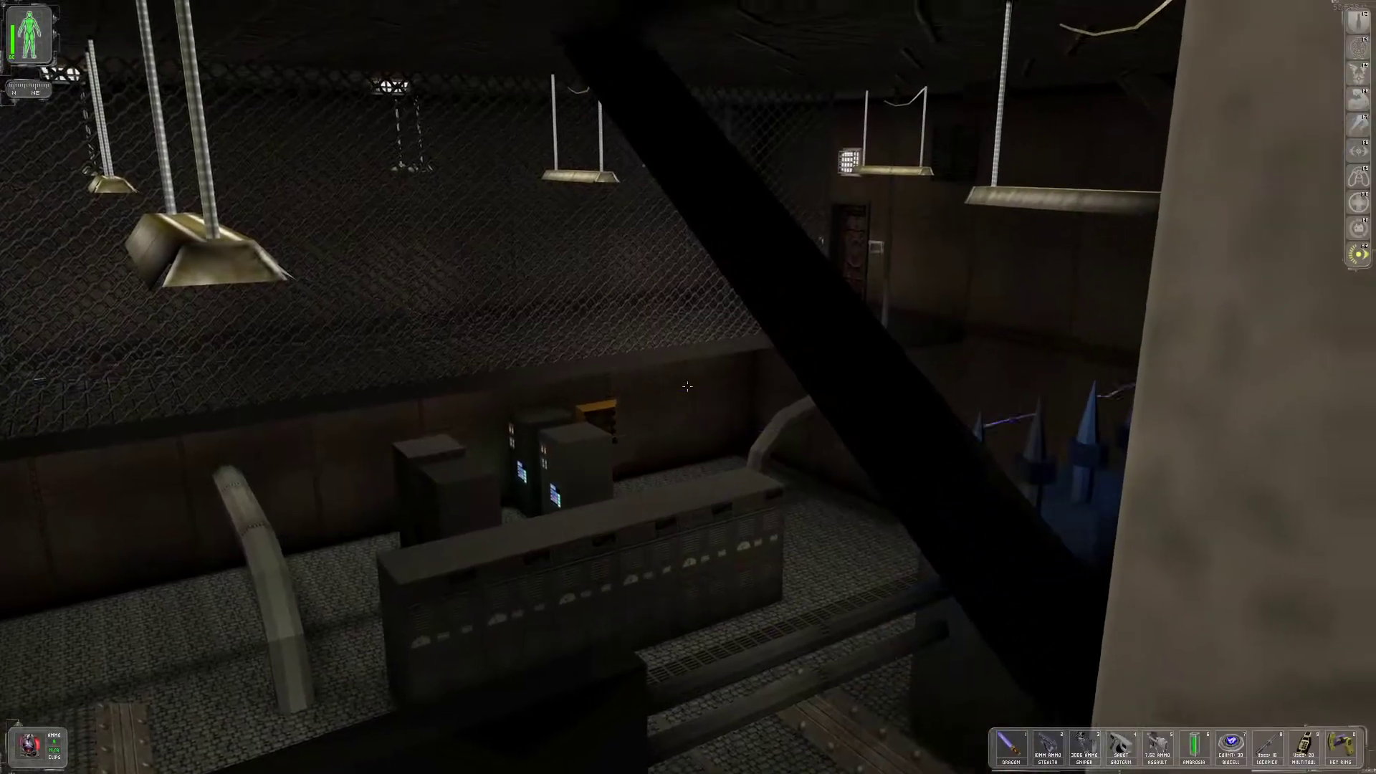
{"action": "key", "text": "0"}
{"action": "key", "text": "w"}
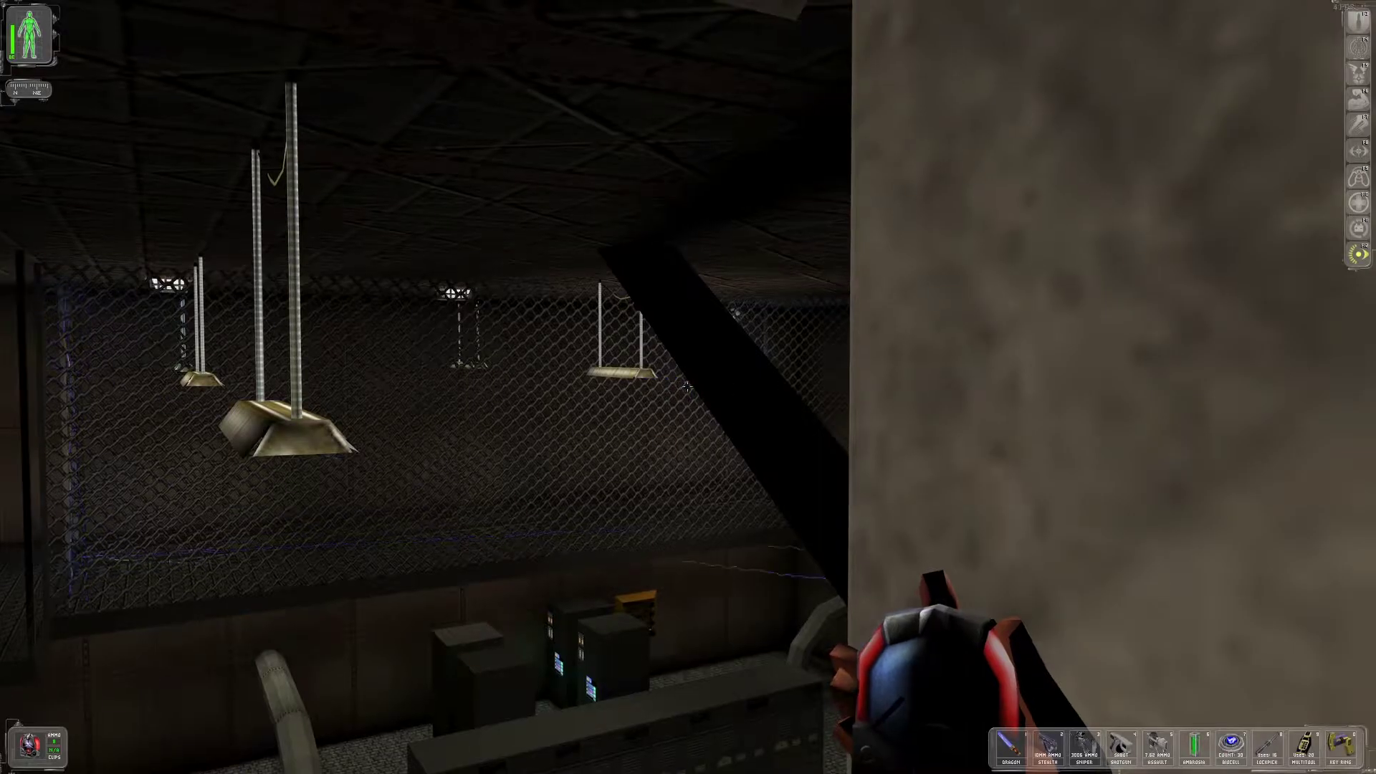
{"action": "left_click", "coordinate": [687, 385]}
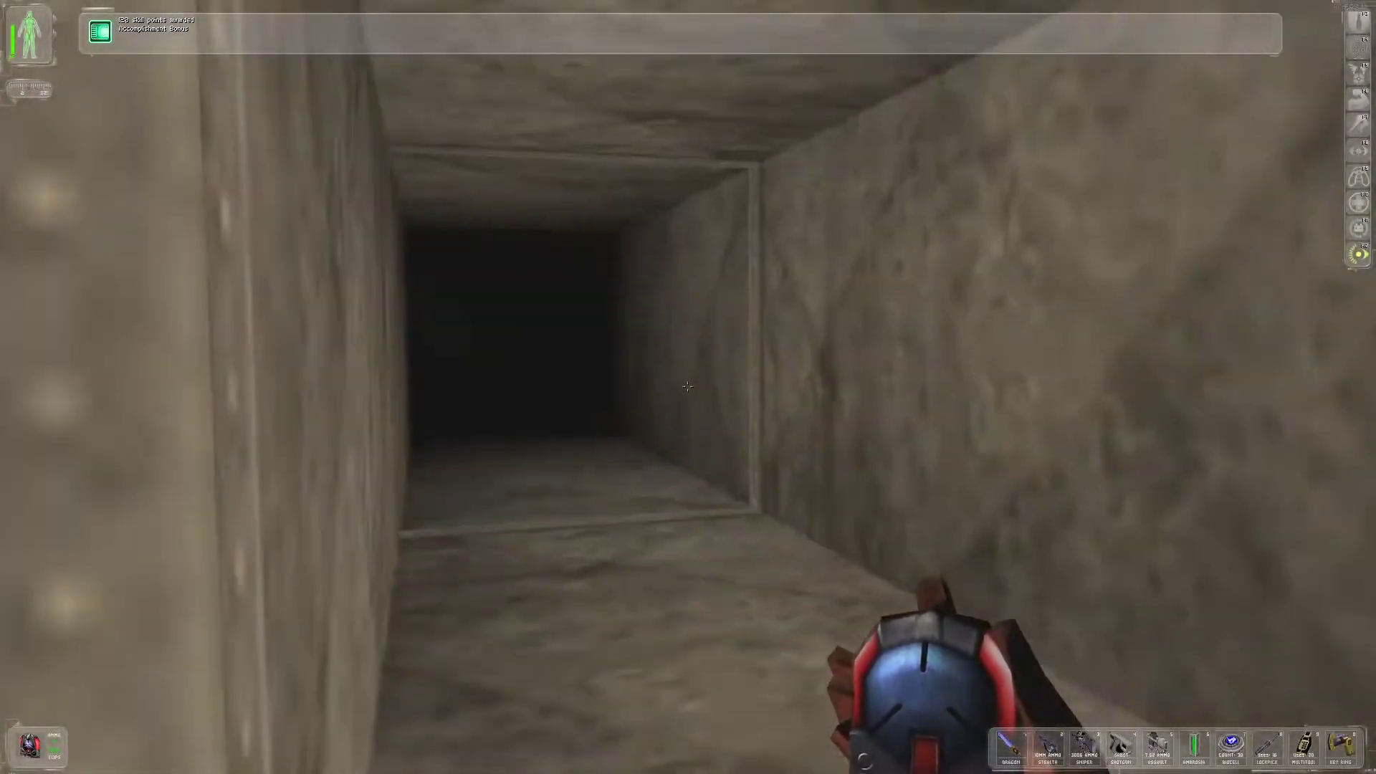
Toggle the light off and on, then crawl down the vent to the grate
{"action": "key", "text": "F12"}
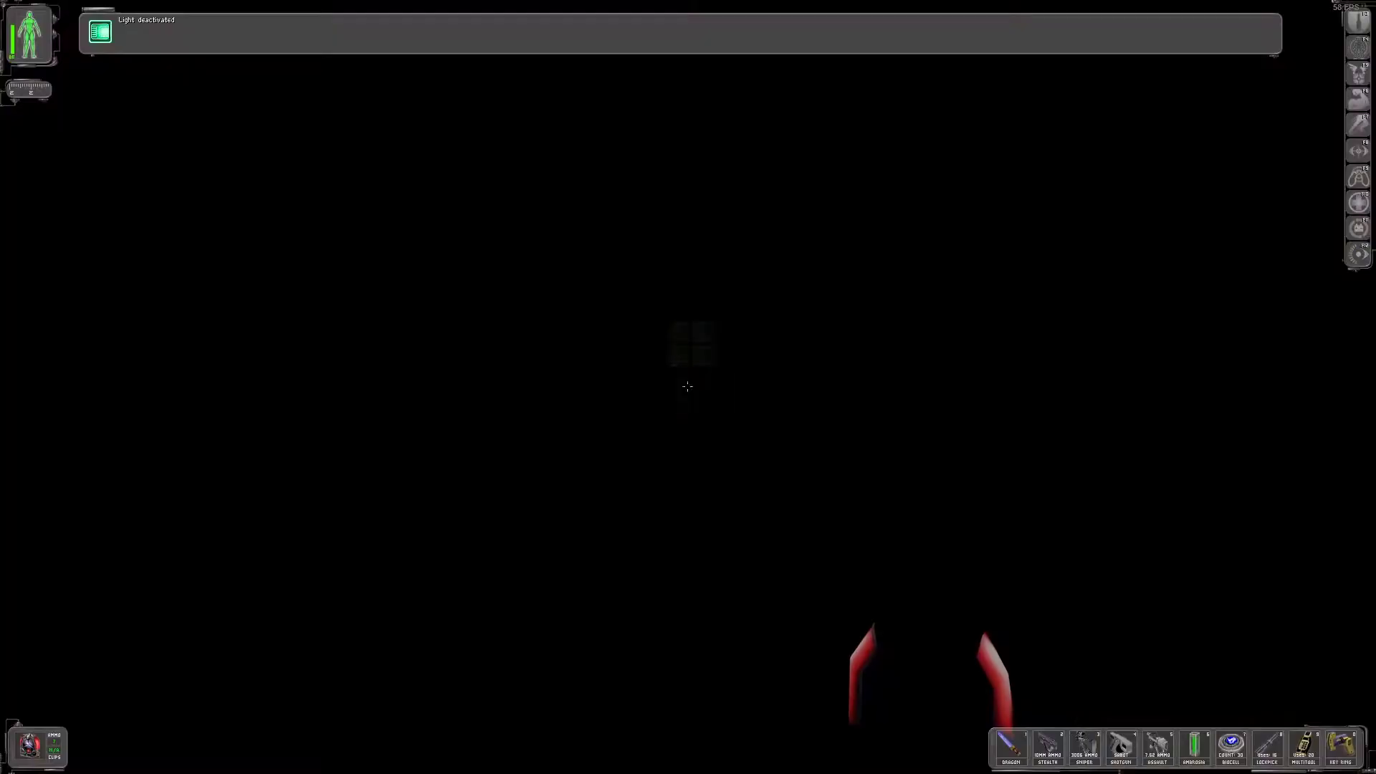
{"action": "key", "text": "F12"}
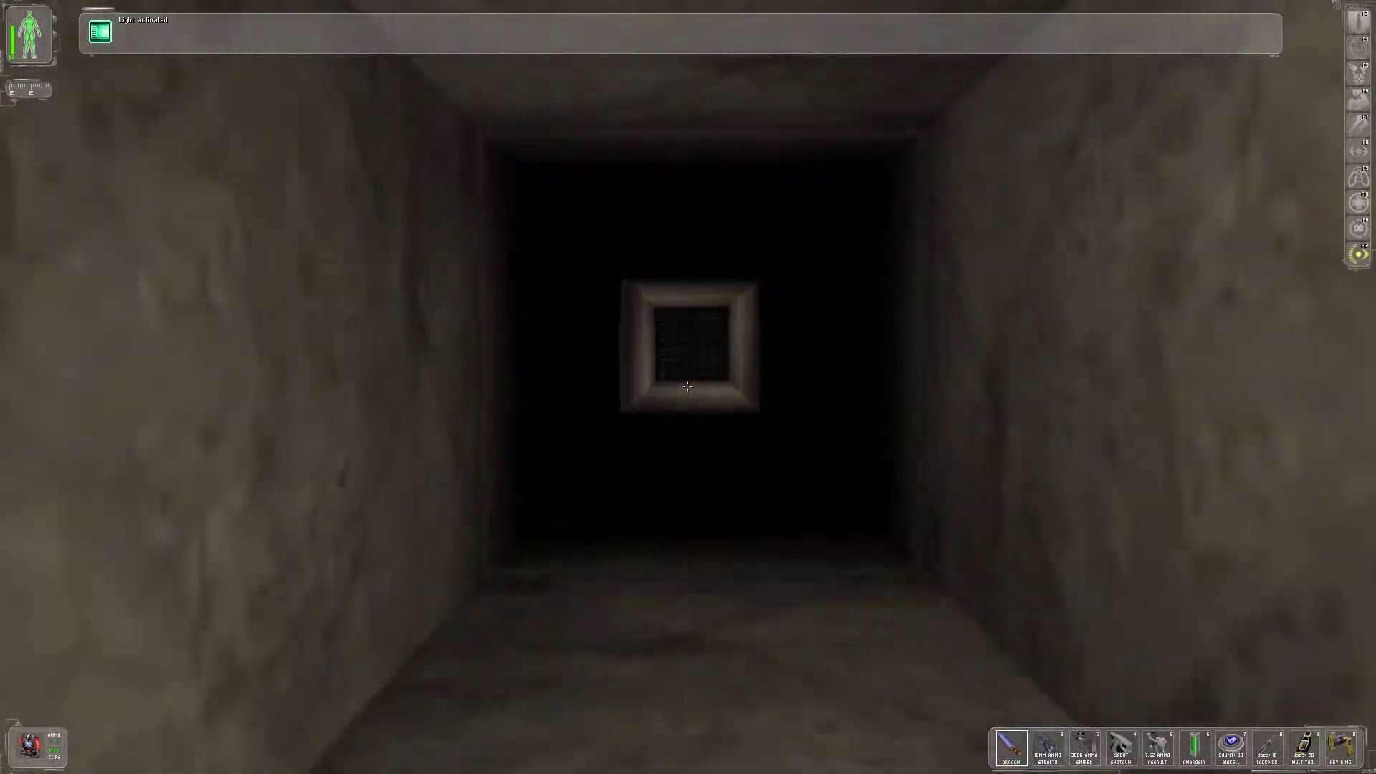
{"action": "key", "text": "w"}
{"action": "key", "text": "w"}
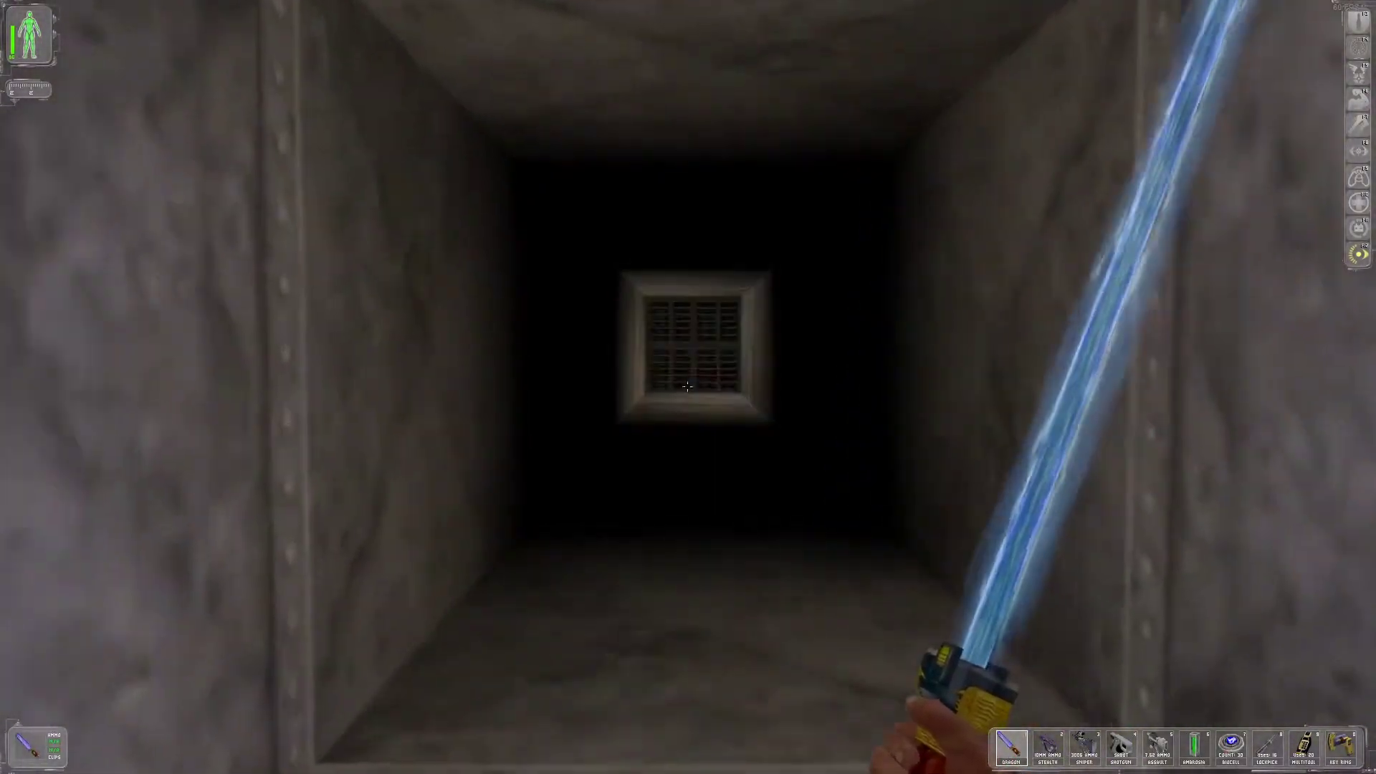
{"action": "key", "text": "w"}
{"action": "key", "text": "w"}
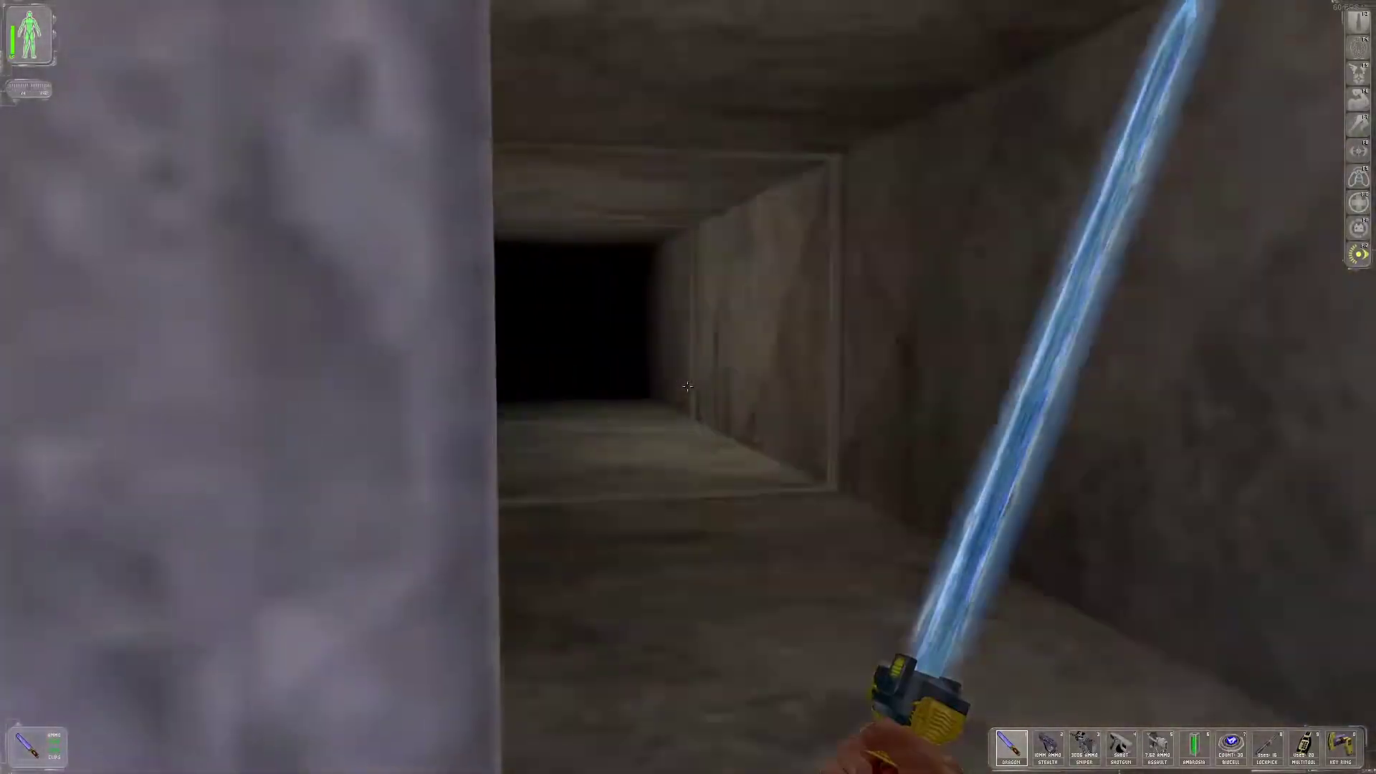
{"action": "key", "text": "w"}
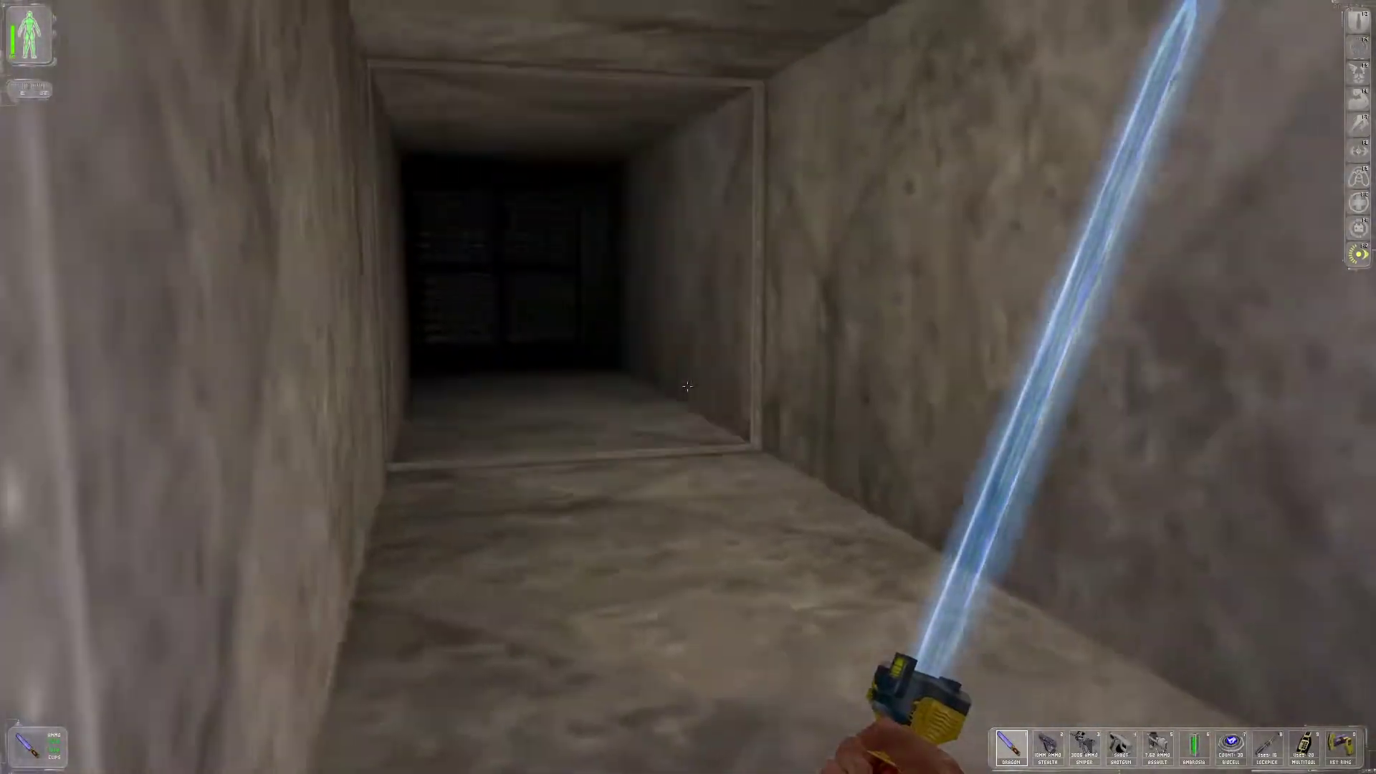
{"action": "key", "text": "w"}
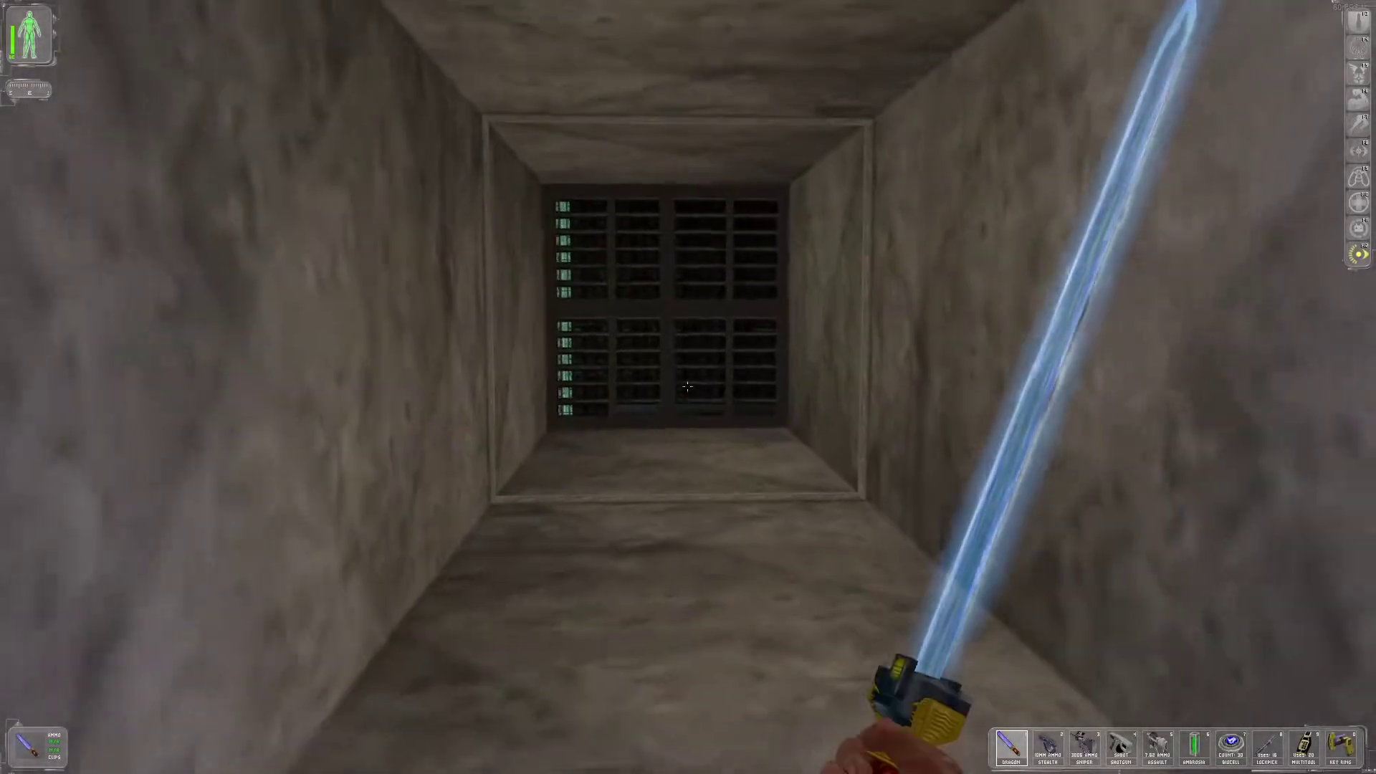
{"action": "key", "text": "w"}
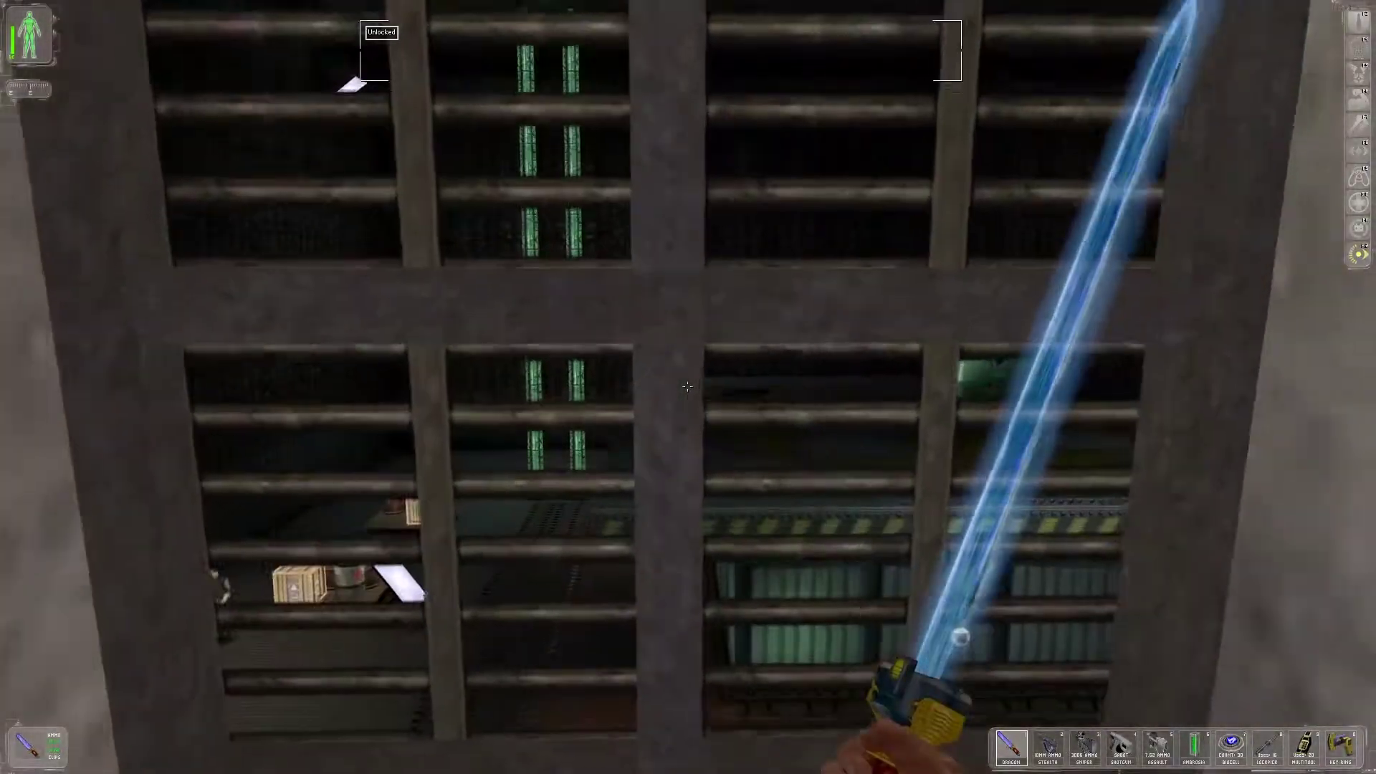
Draw the scoped stealth pistol and shoot the soldier near the crates
{"action": "key", "text": "2"}
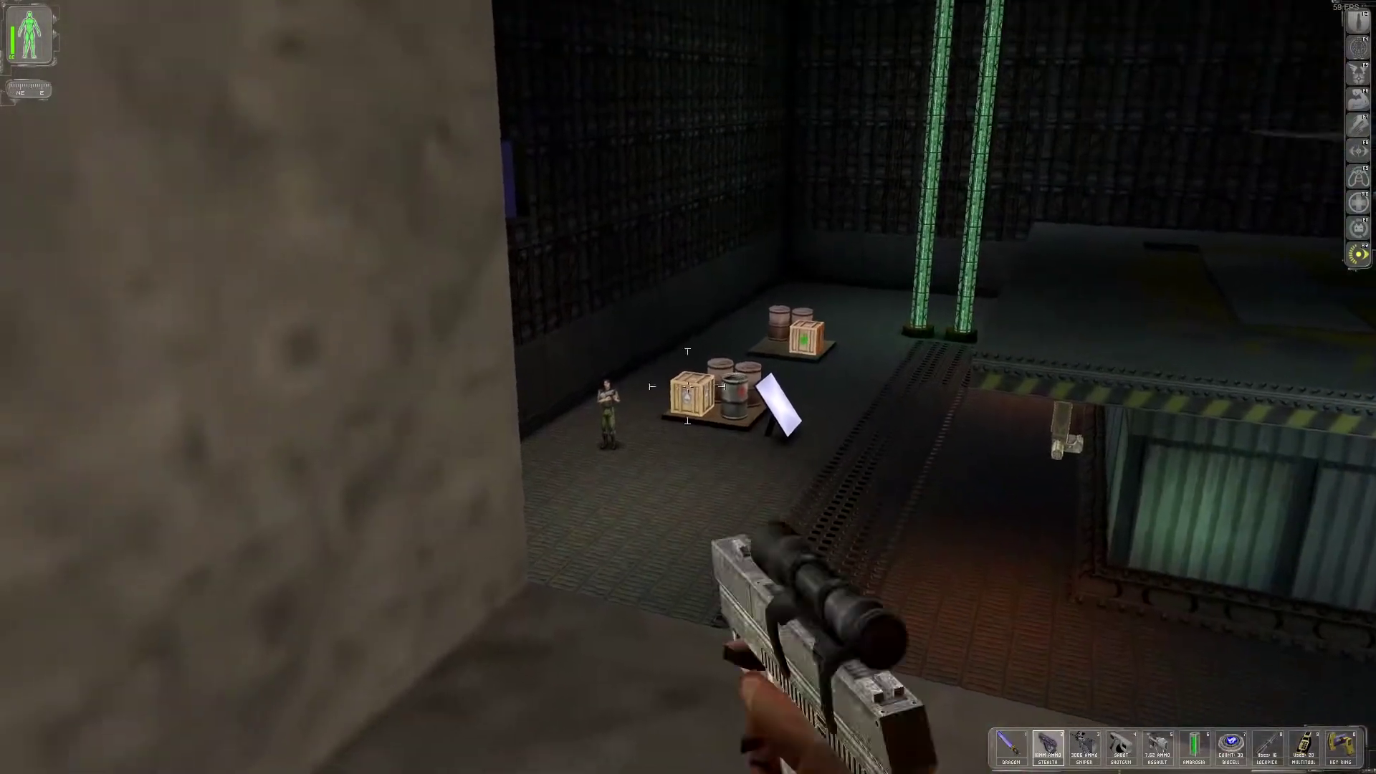
{"action": "key", "text": "bracketright"}
{"action": "left_click", "coordinate": [687, 386]}
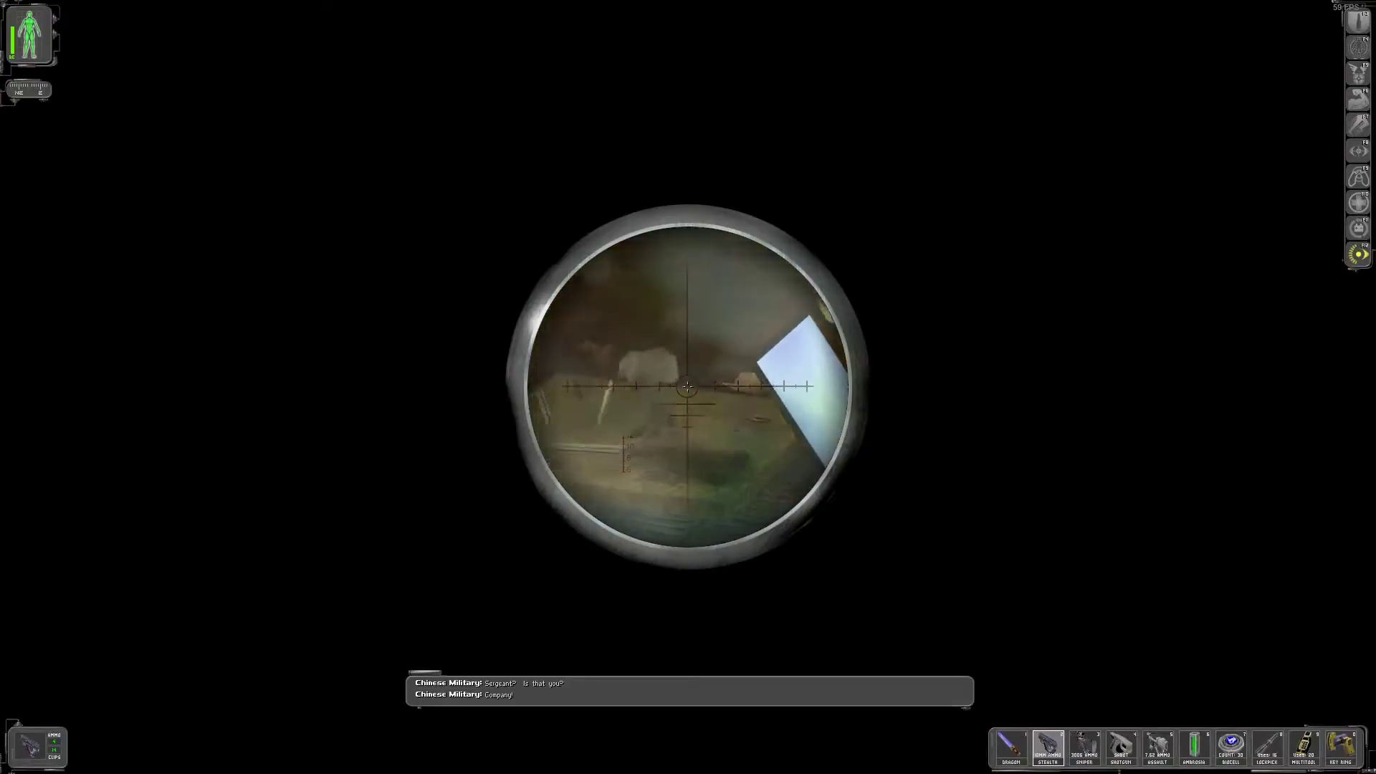
{"action": "key", "text": "bracketright"}
{"action": "key", "text": "bracketright"}
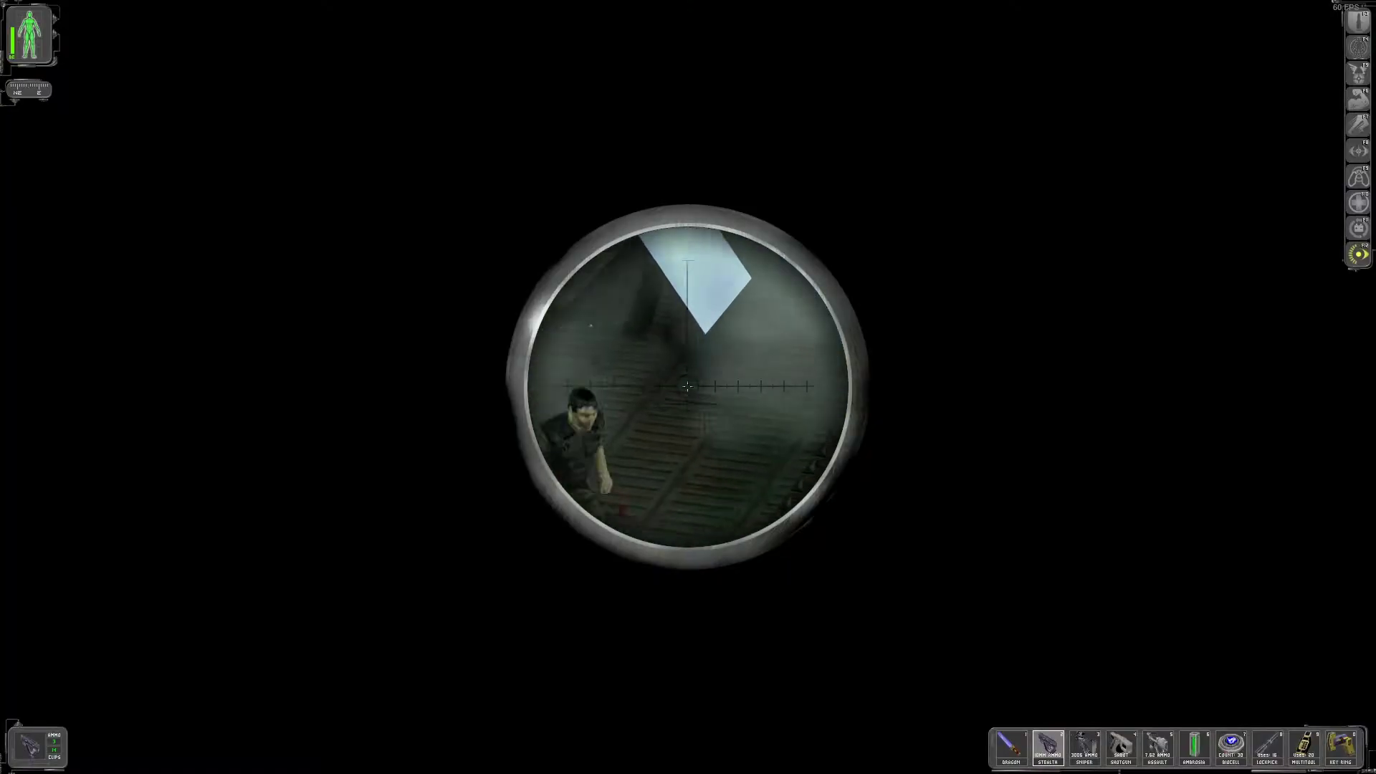
{"action": "left_click", "coordinate": [687, 386]}
{"action": "key", "text": "bracketright"}
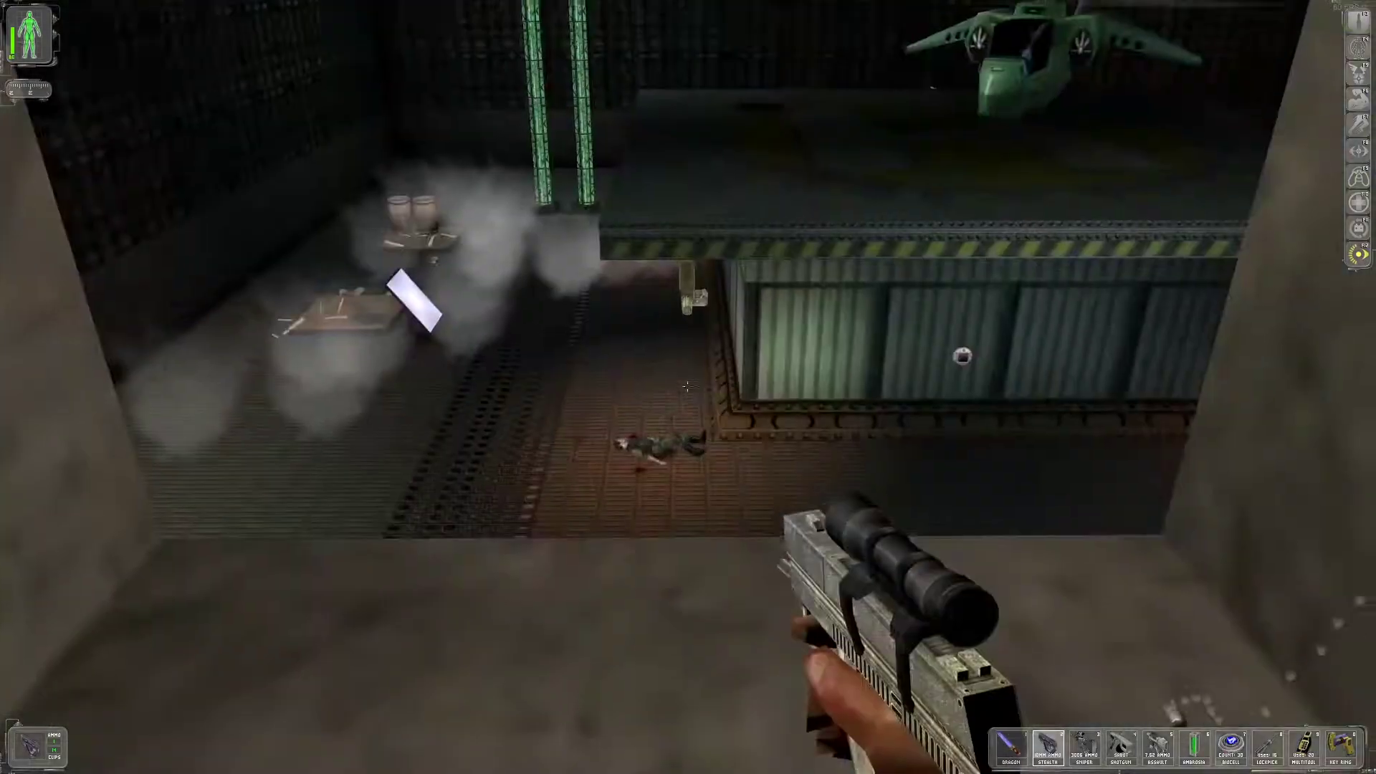
Snipe a soldier by the helicopter and scope in on the one at the console
{"action": "key", "text": "w"}
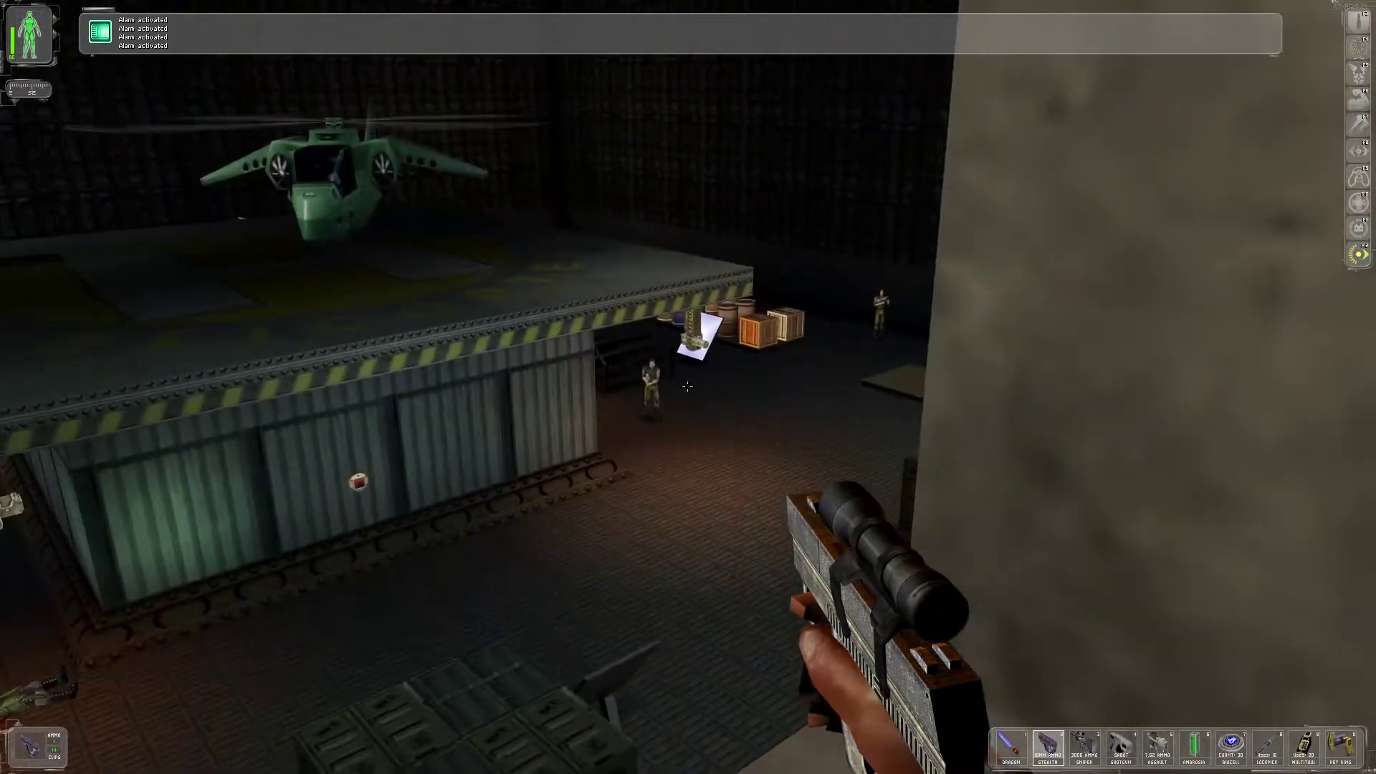
{"action": "key", "text": "bracketright"}
{"action": "key", "text": "bracketright"}
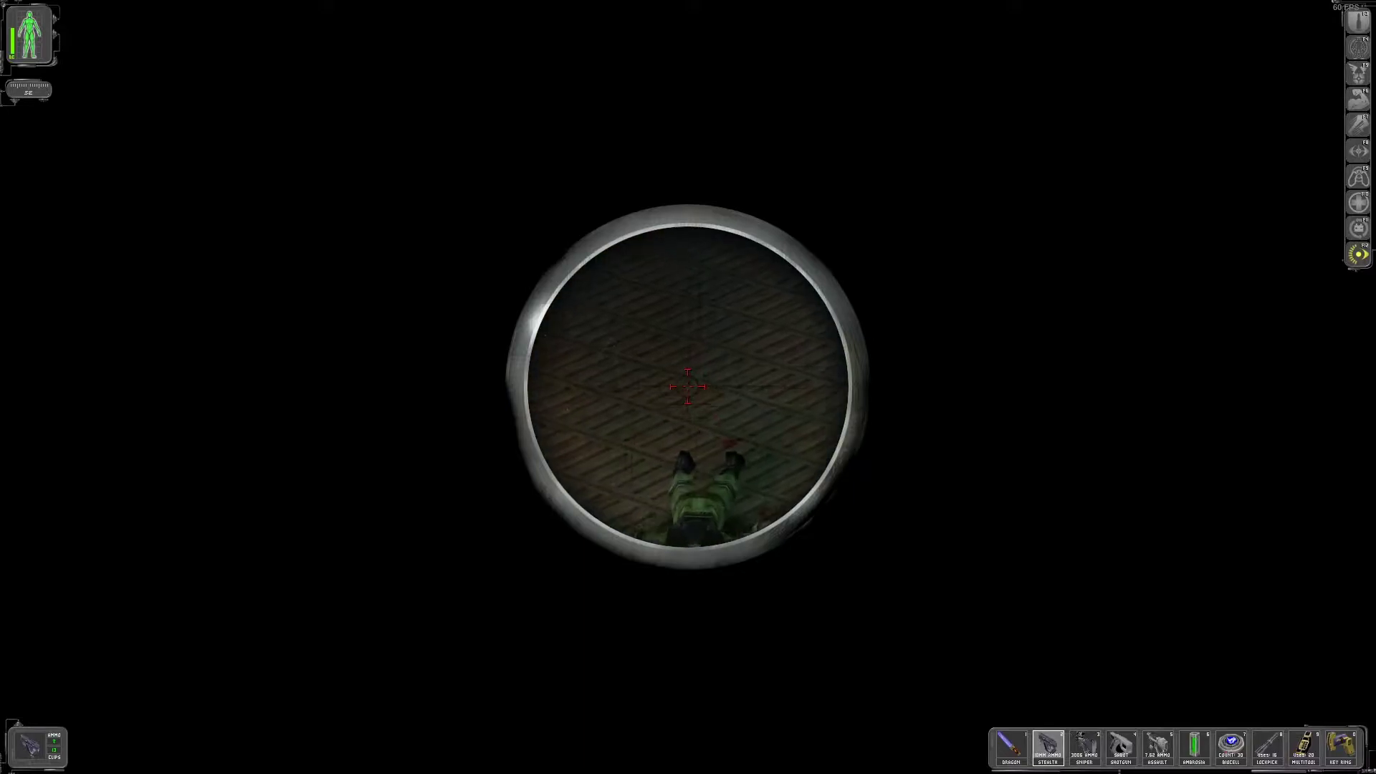
{"action": "left_click", "coordinate": [689, 387]}
{"action": "key", "text": "bracketright"}
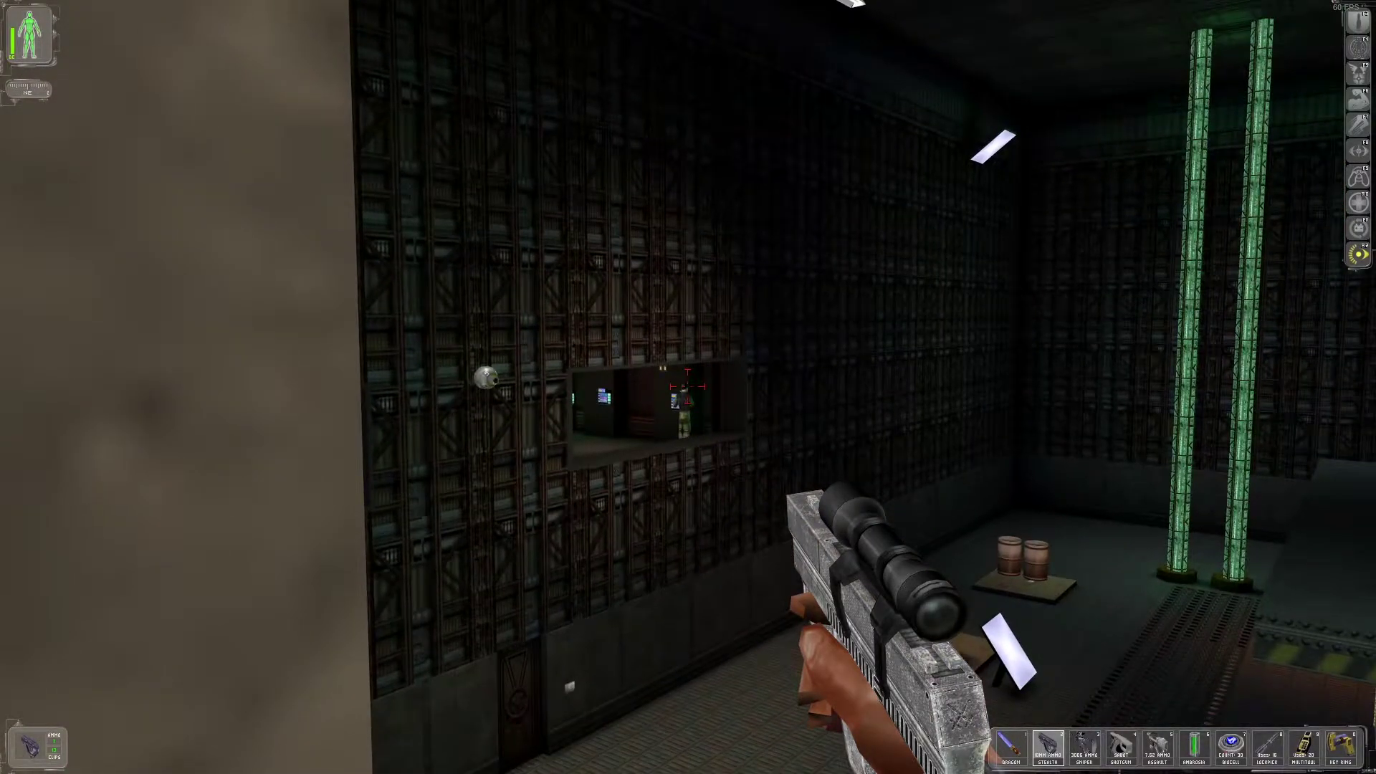
{"action": "key", "text": "bracketleft"}
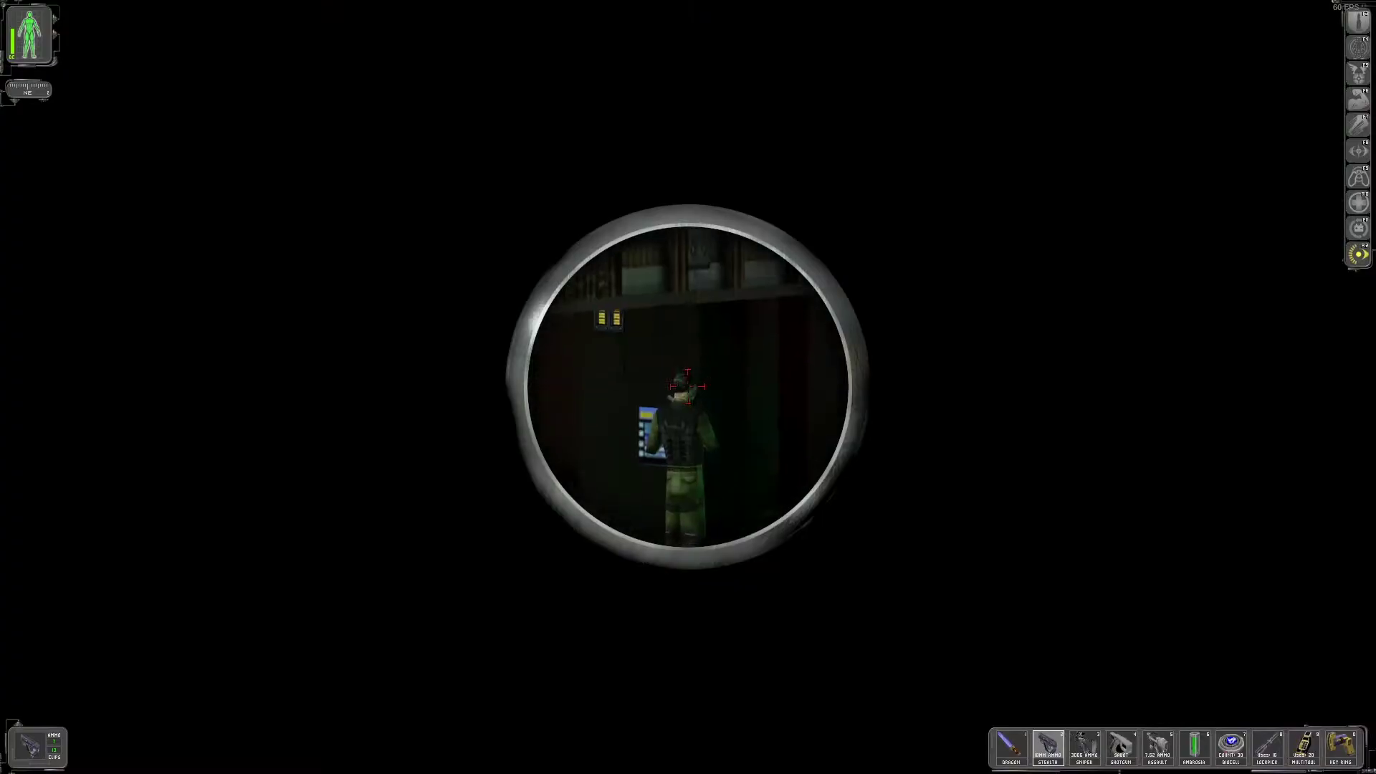
{"action": "key", "text": "bracketleft"}
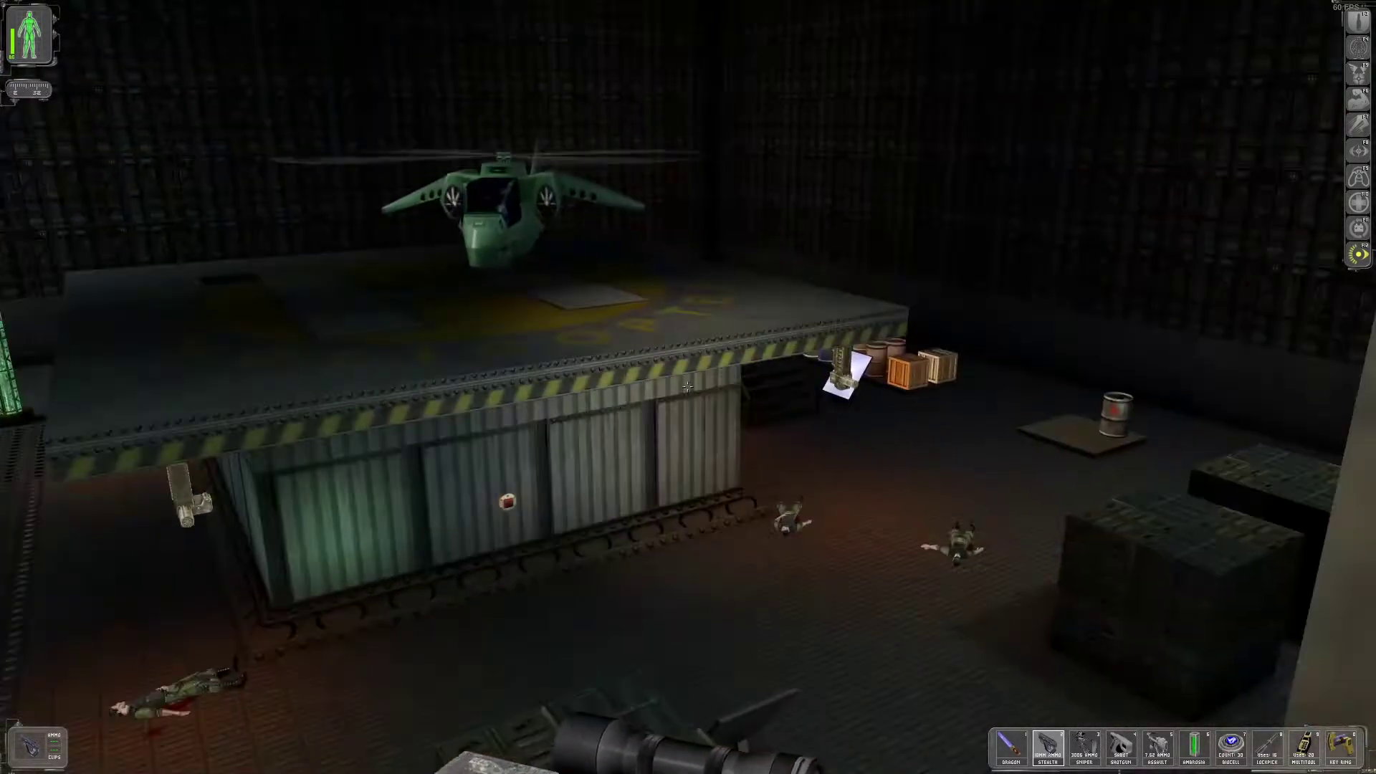
Head back into the vent with the light on and crawl past the robot room overlook
{"action": "key", "text": "w"}
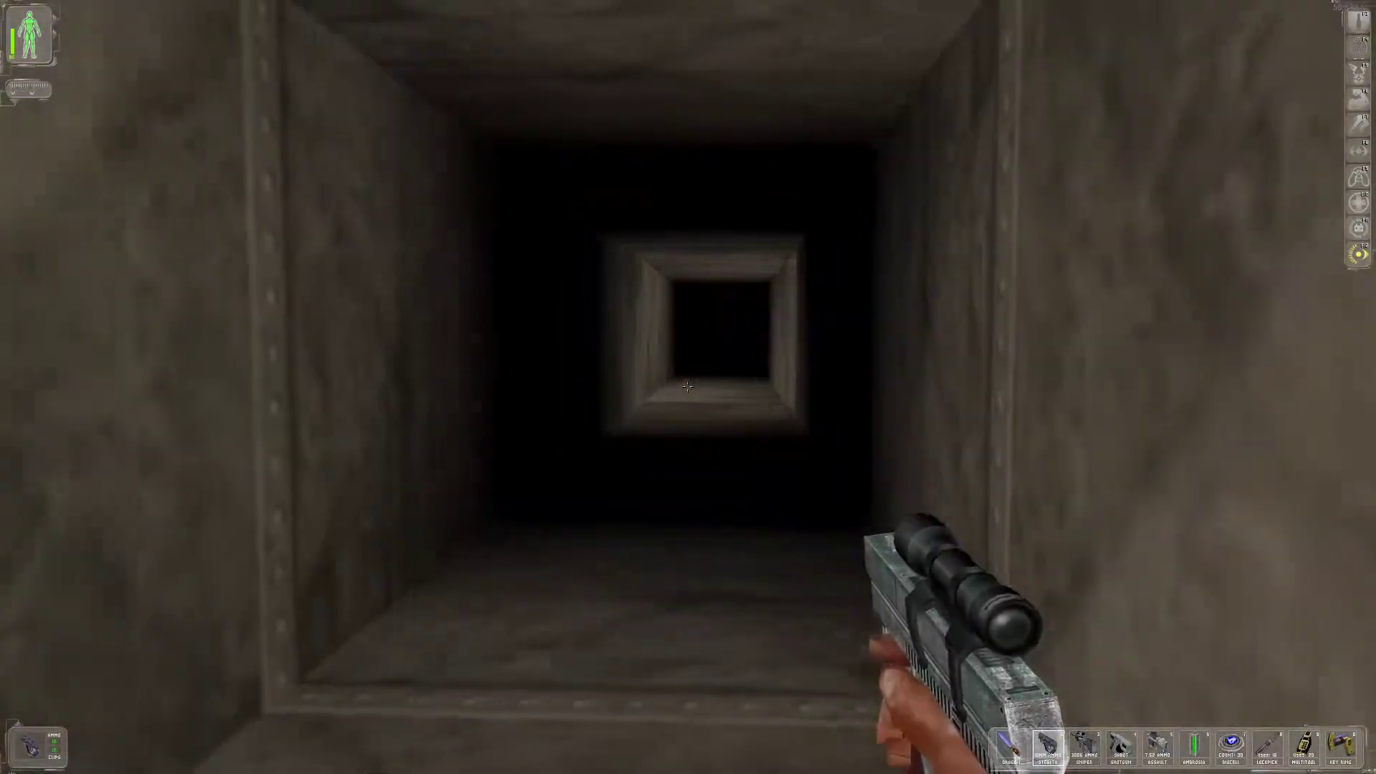
{"action": "key", "text": "F12"}
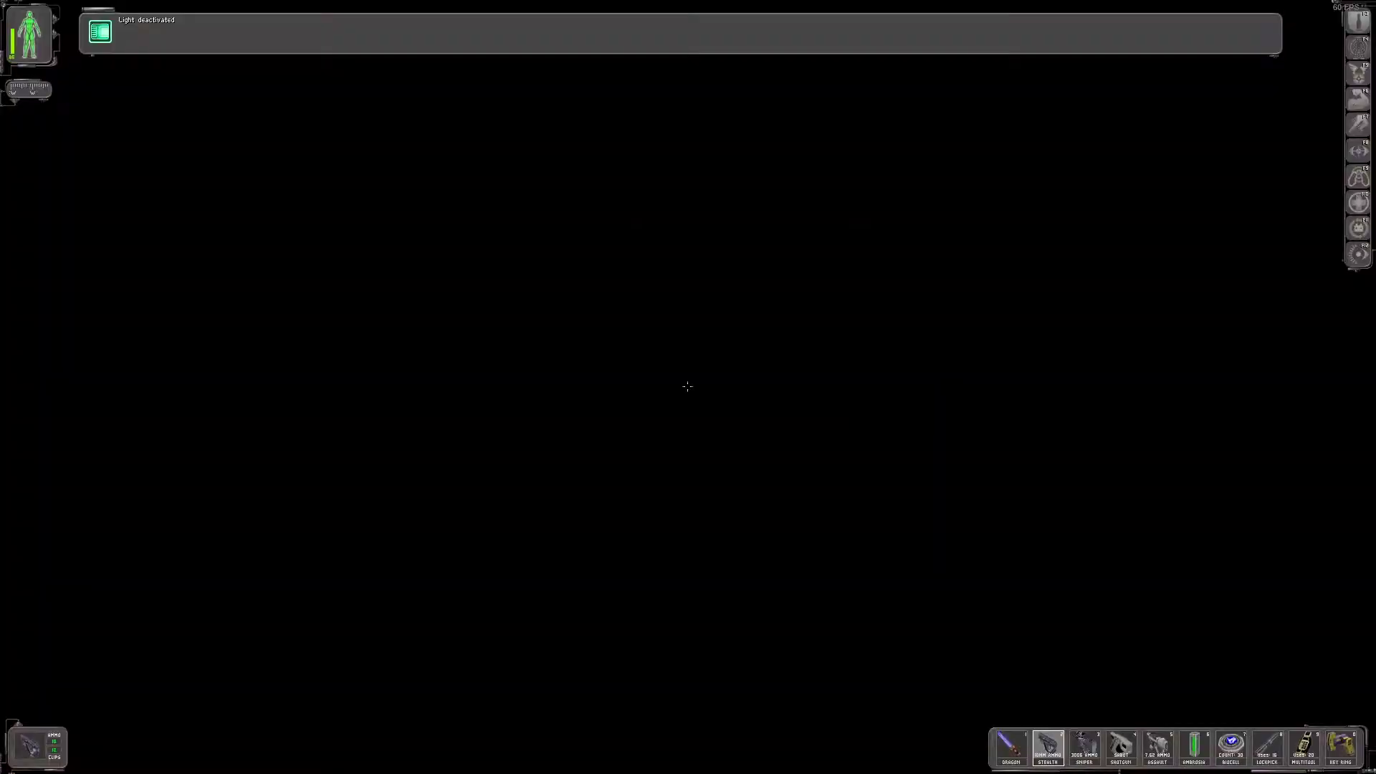
{"action": "key", "text": "F12"}
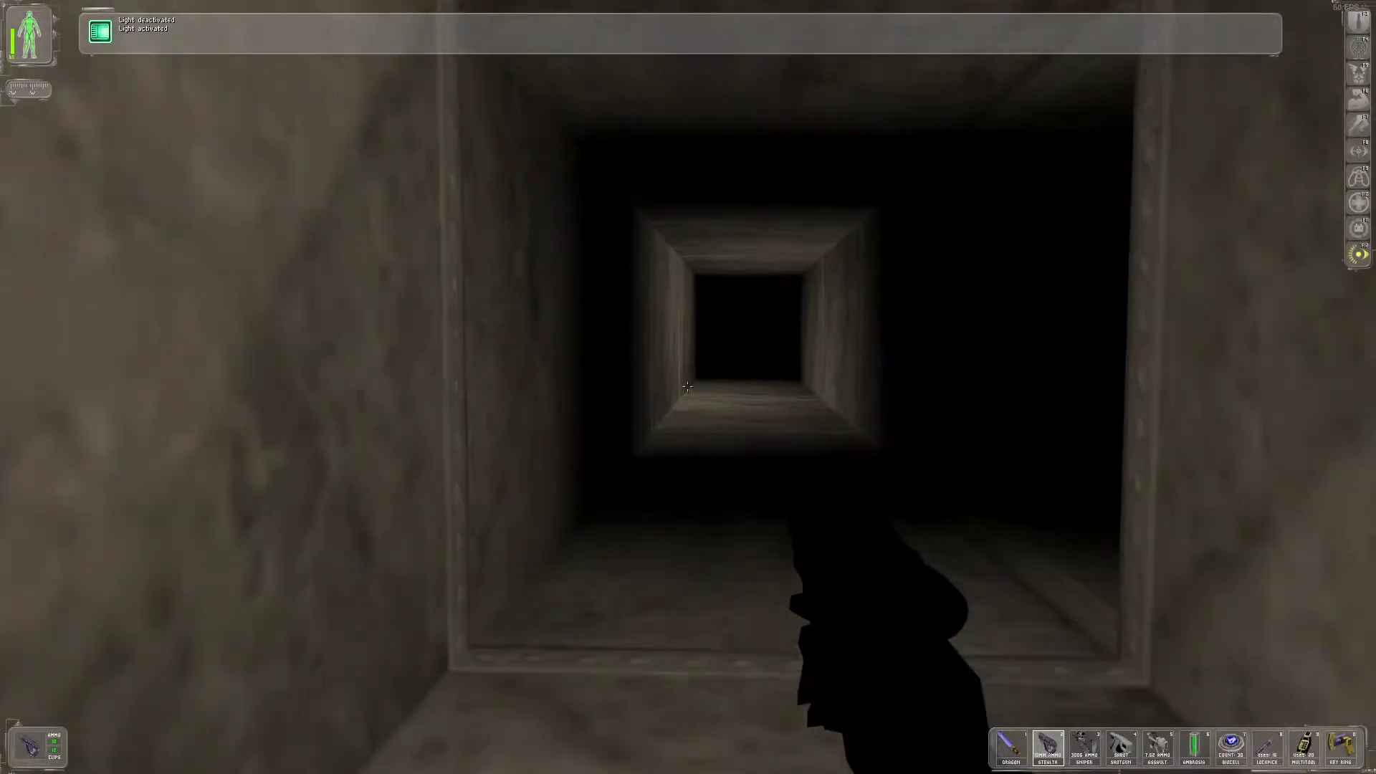
{"action": "key", "text": "w"}
{"action": "key", "text": "w"}
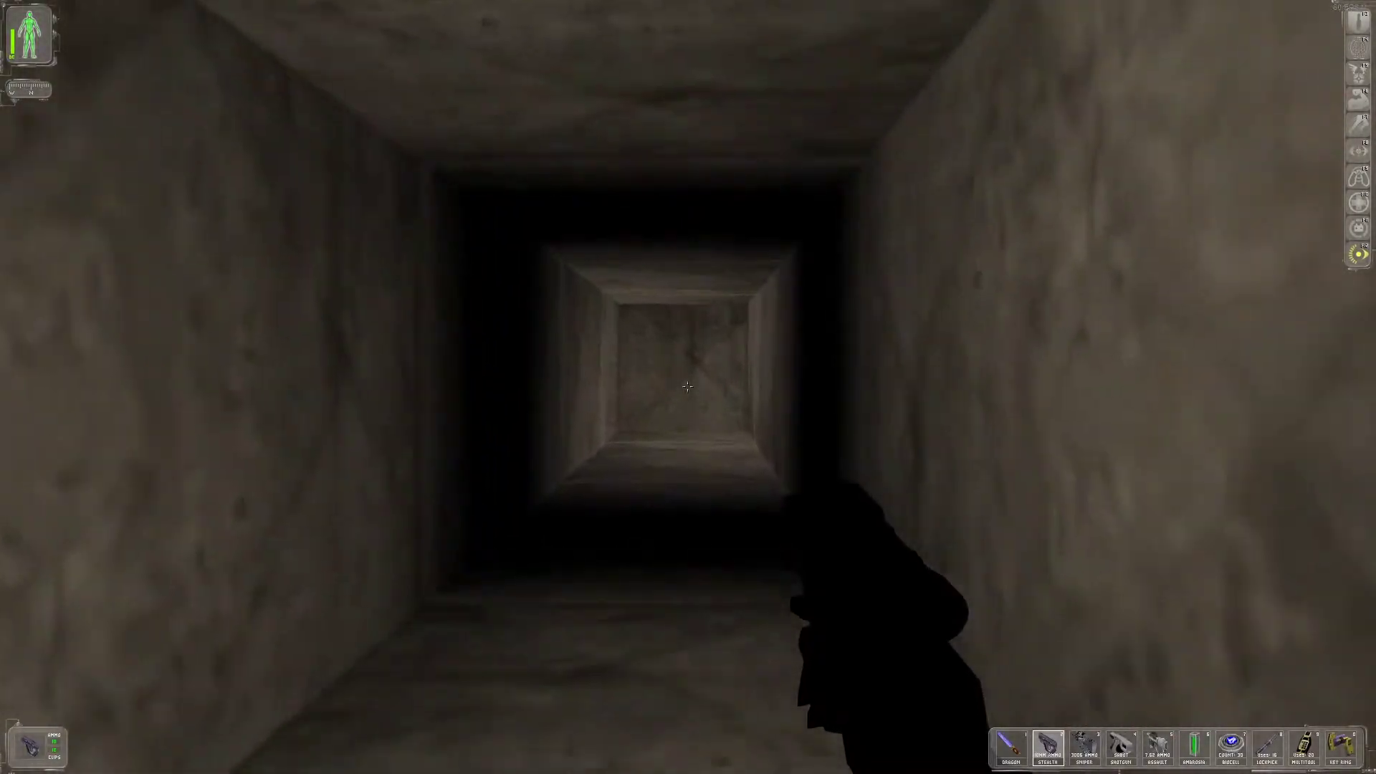
{"action": "key", "text": "w"}
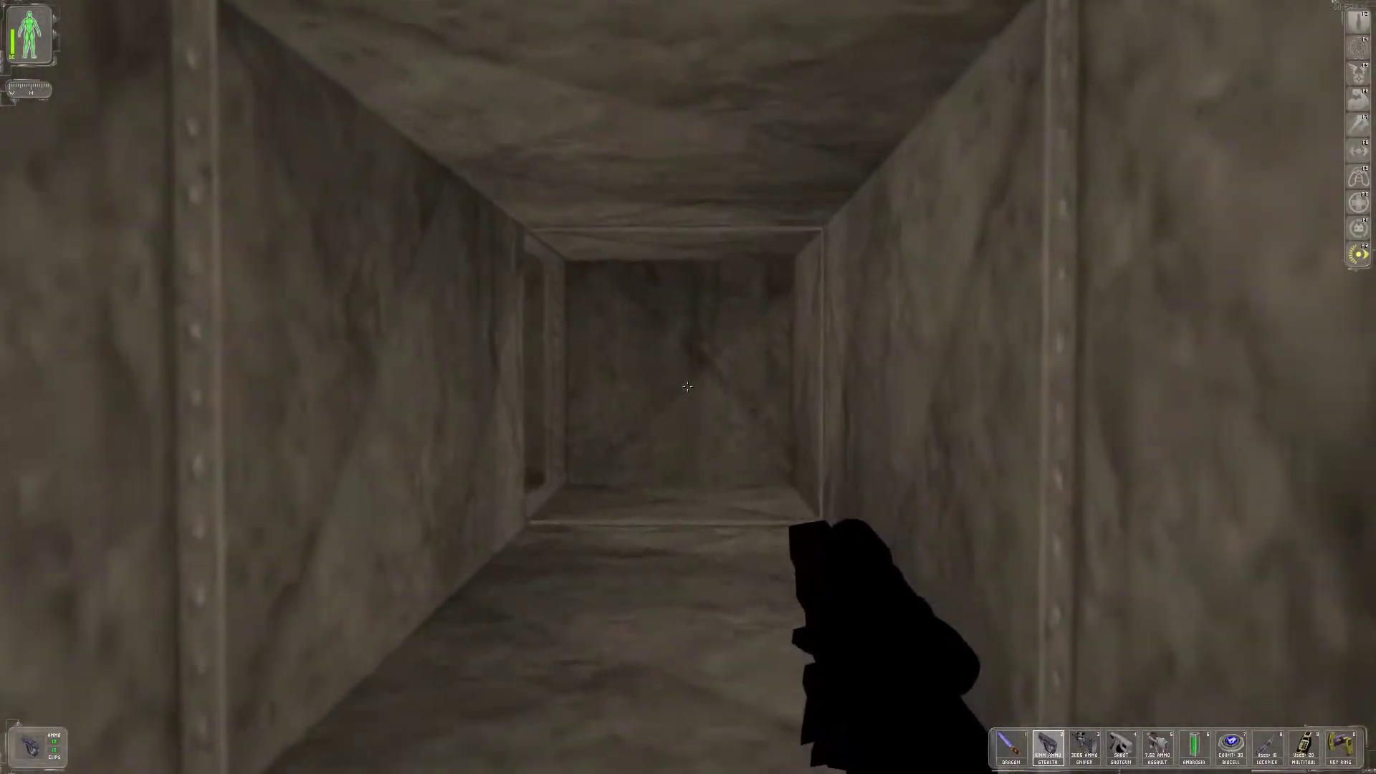
{"action": "key", "text": "w"}
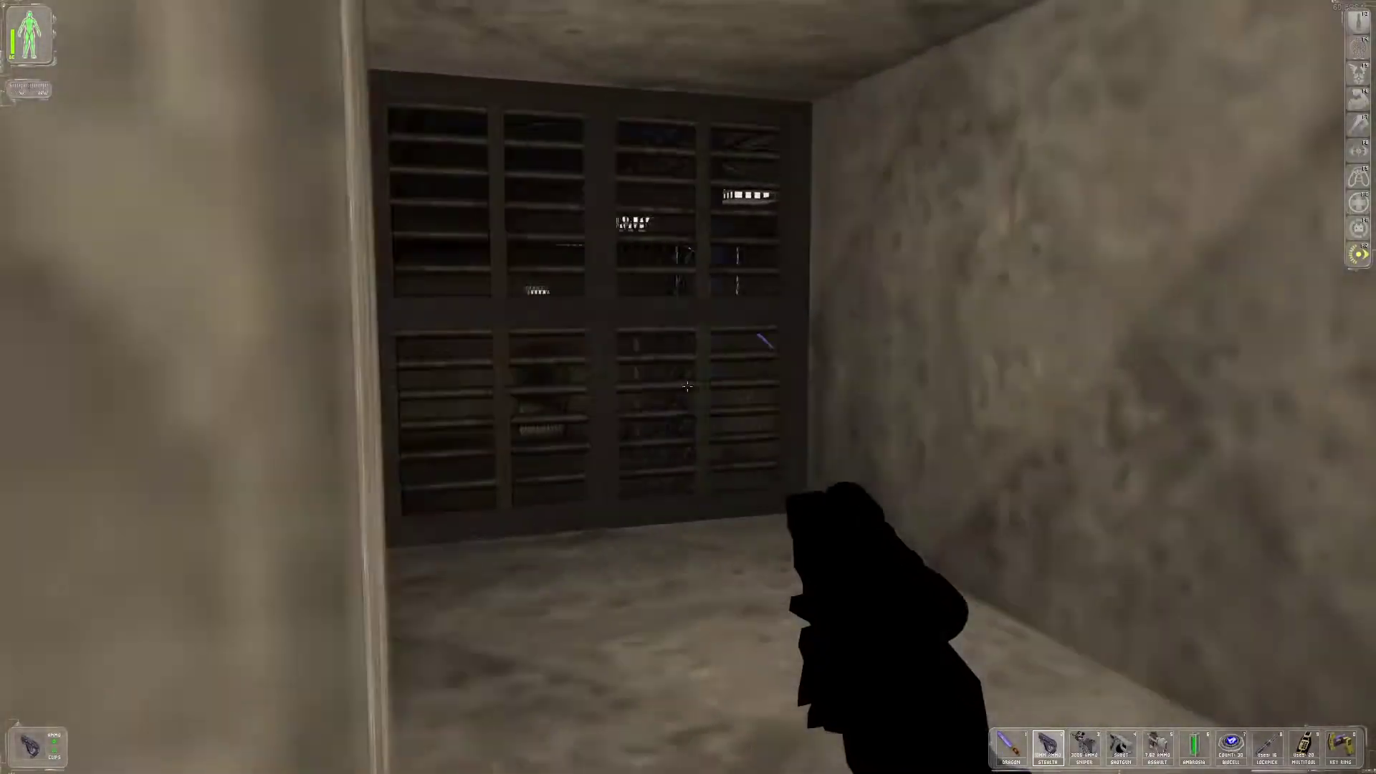
{"action": "key", "text": "w"}
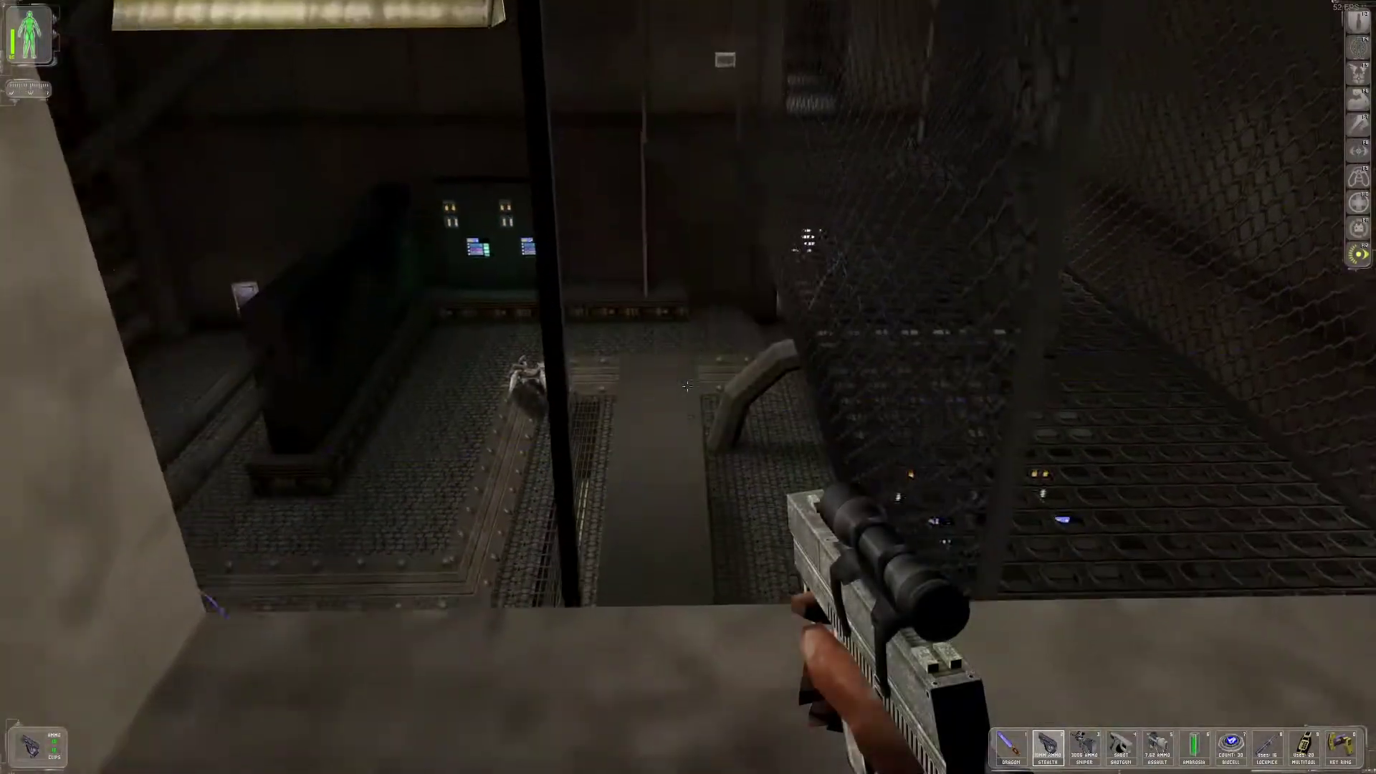
{"action": "key", "text": "w"}
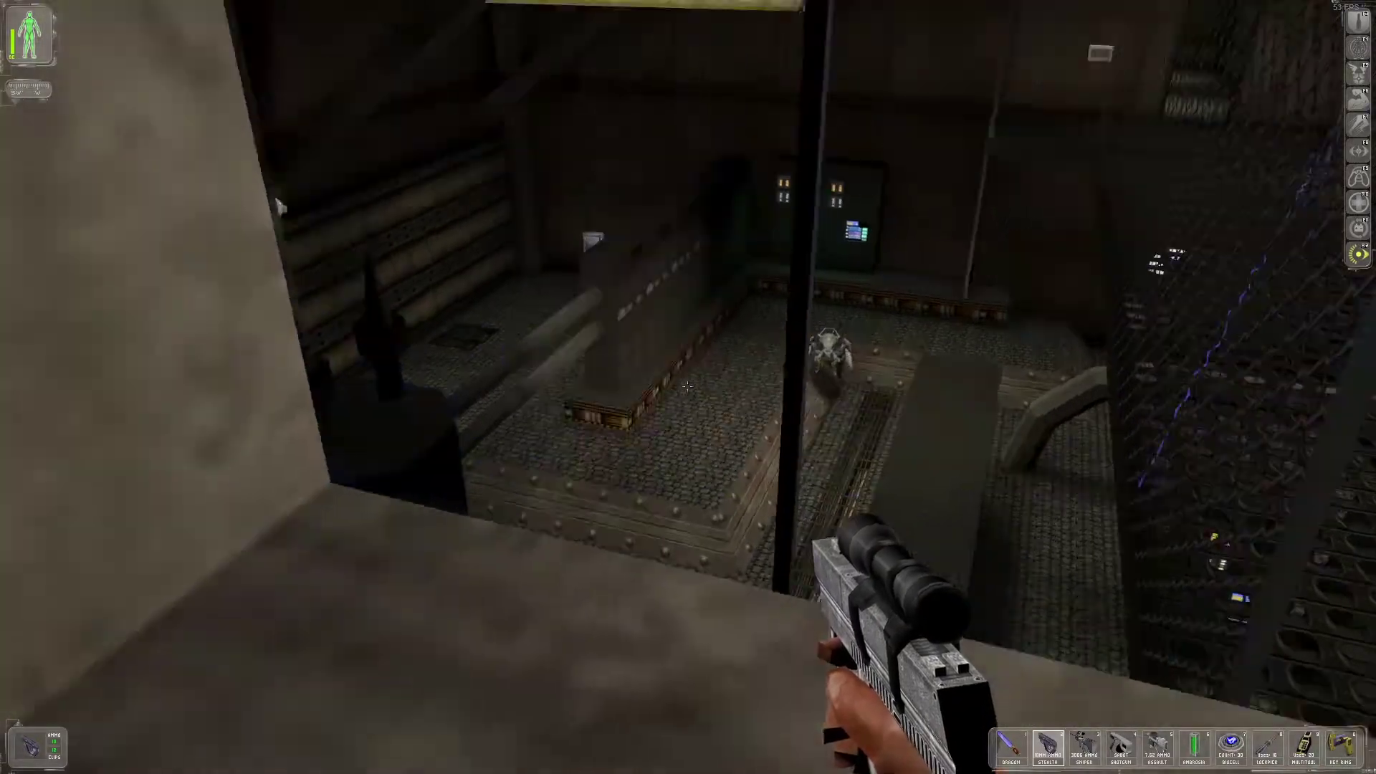
{"action": "key", "text": "w"}
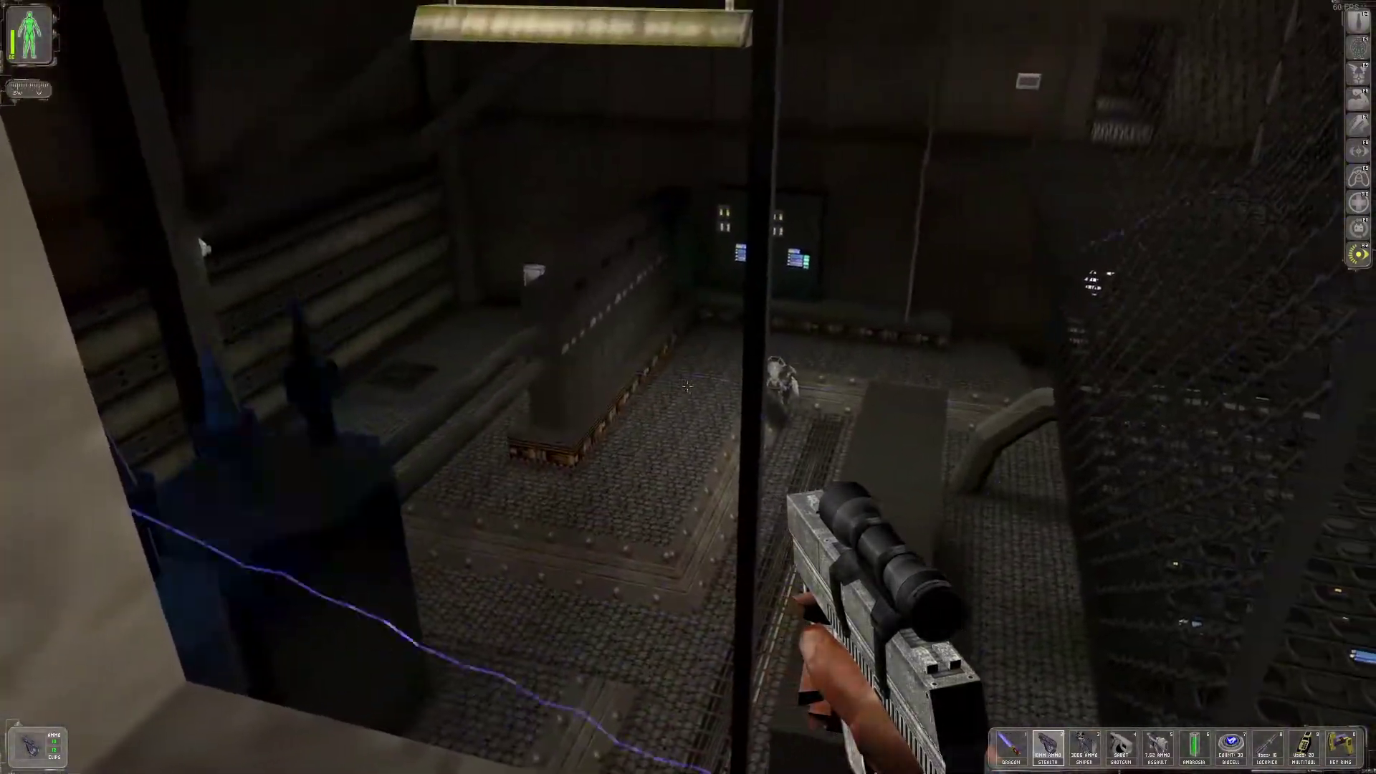
{"action": "key", "text": "w"}
{"action": "key", "text": "w"}
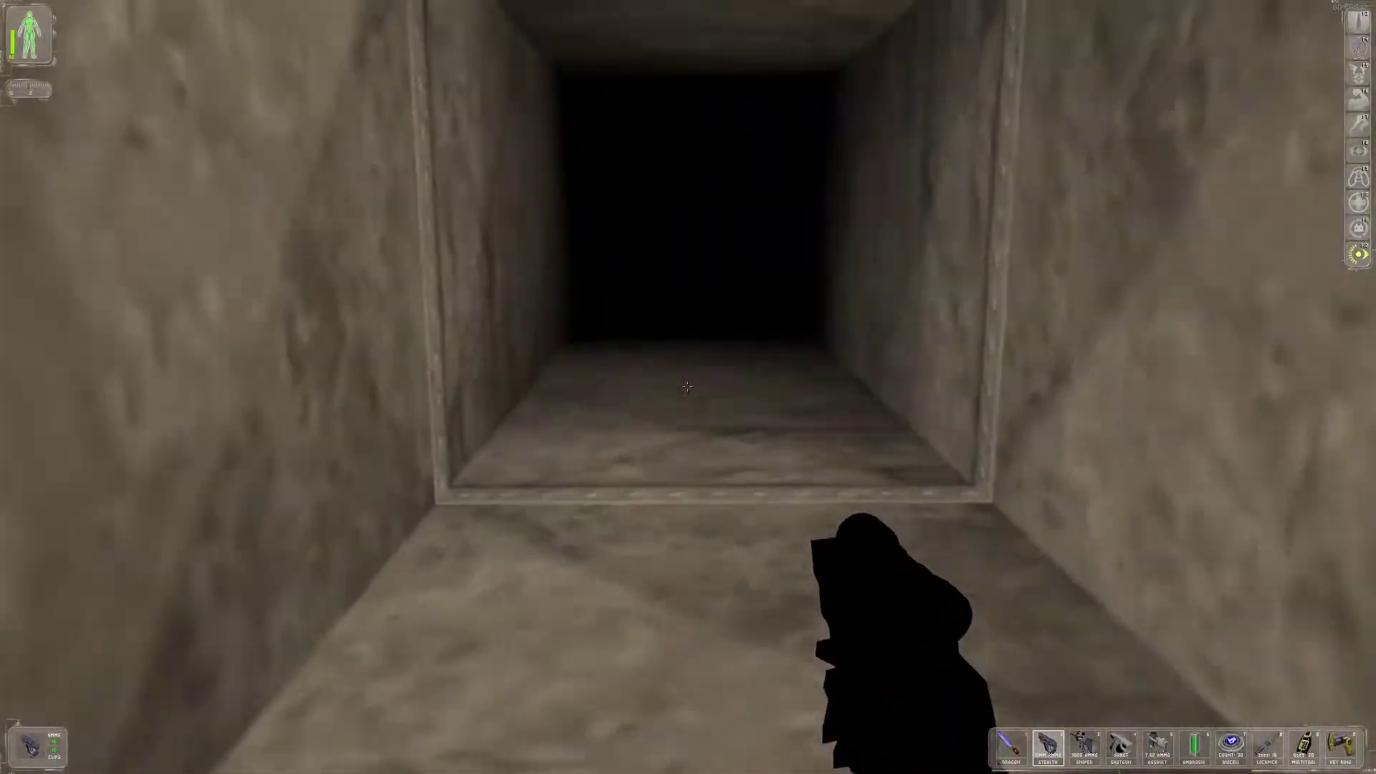
Crawl along the concrete vent, switching the light off at the exit
{"action": "key", "text": "F12"}
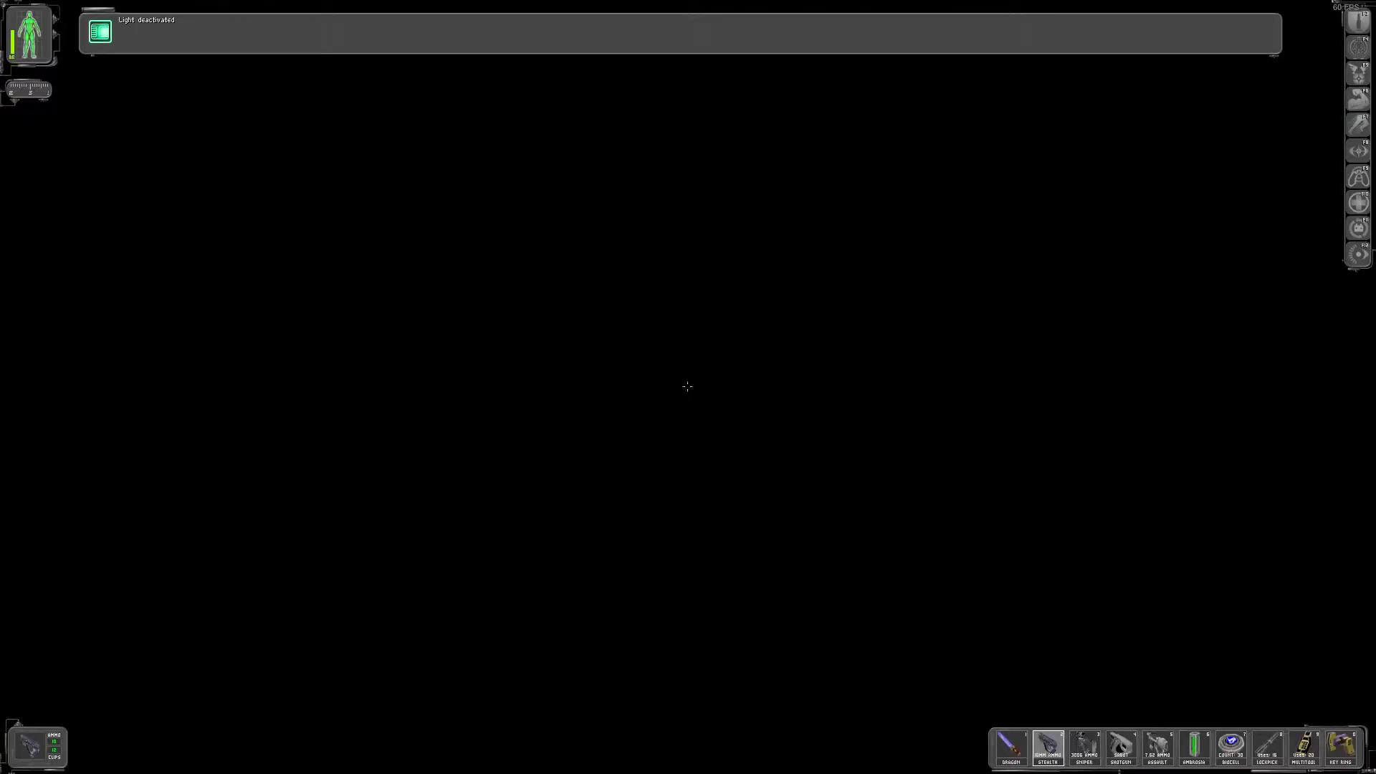
{"action": "key", "text": "F12"}
{"action": "key", "text": "w"}
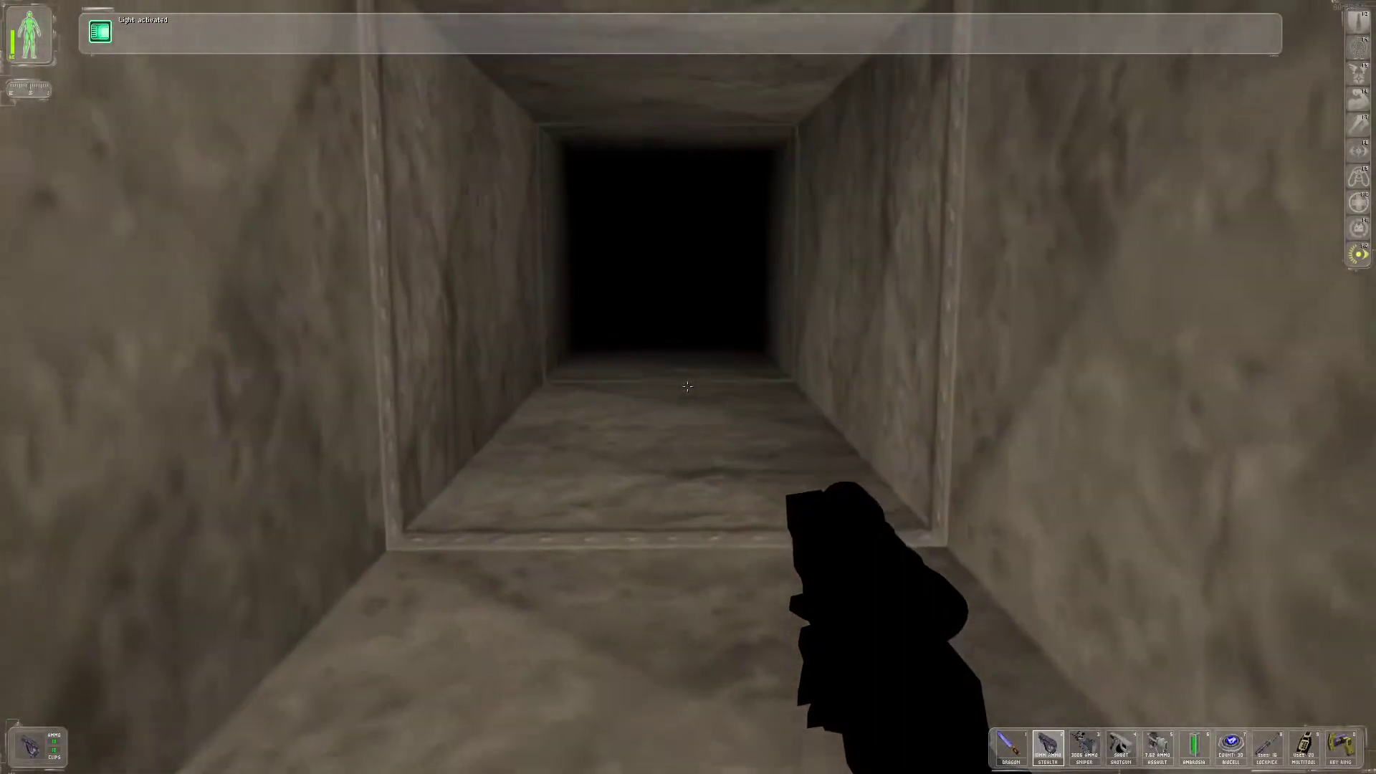
{"action": "key", "text": "w"}
{"action": "key", "text": "w"}
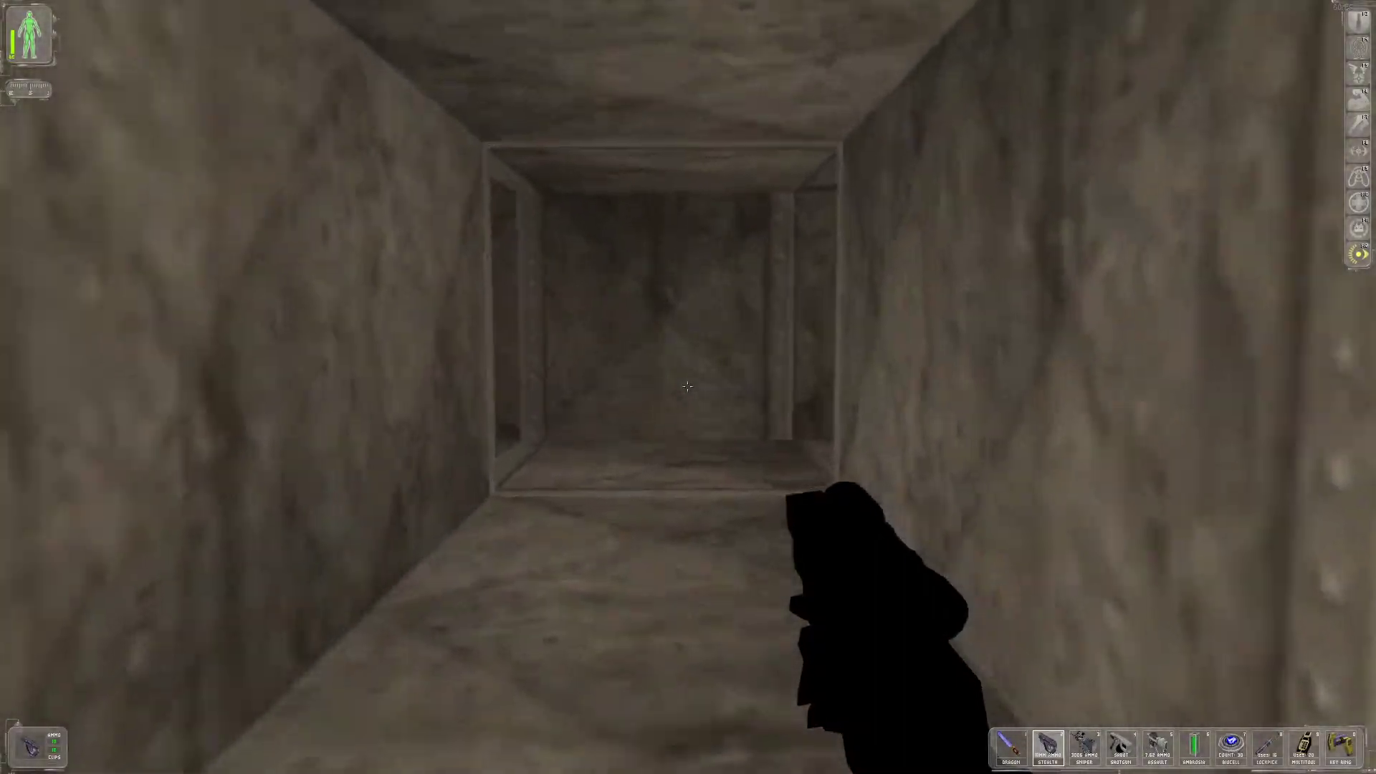
{"action": "key", "text": "w"}
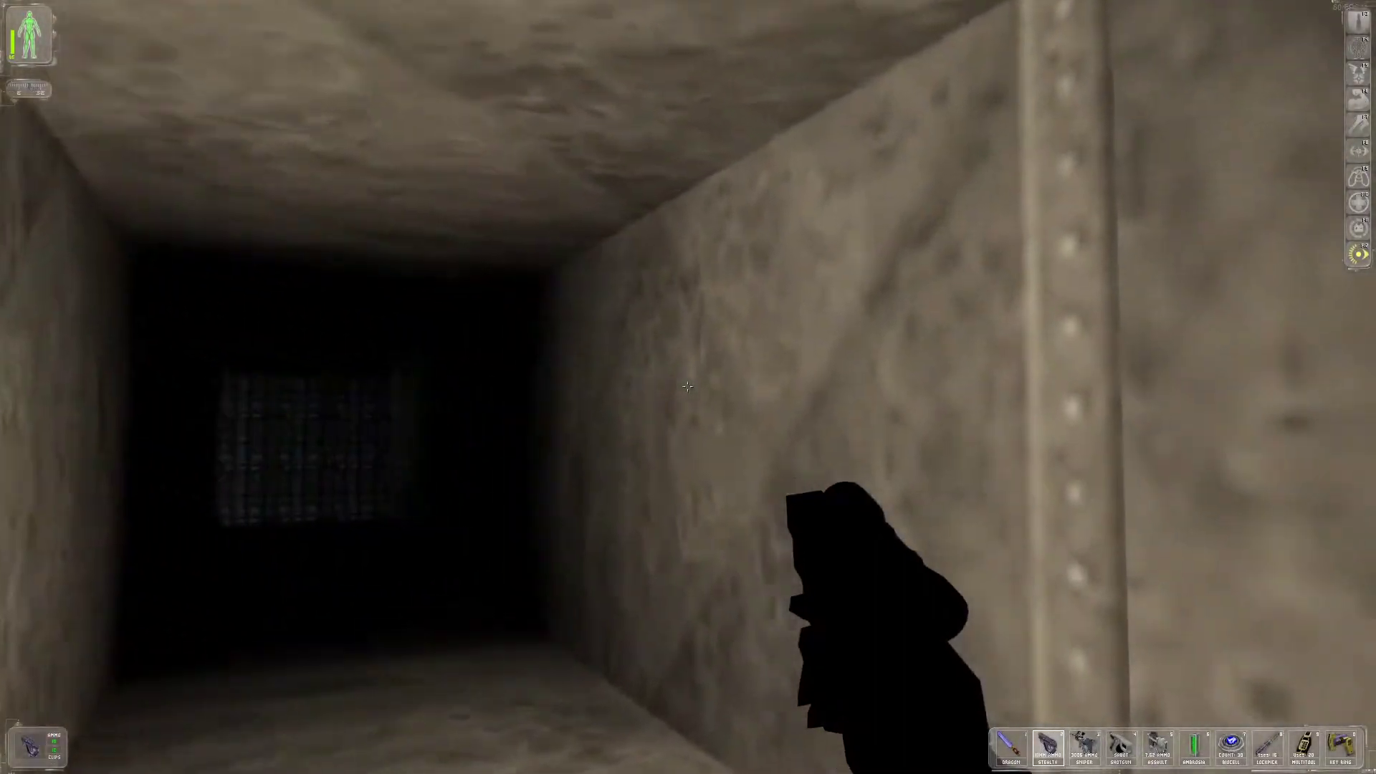
{"action": "key", "text": "F12"}
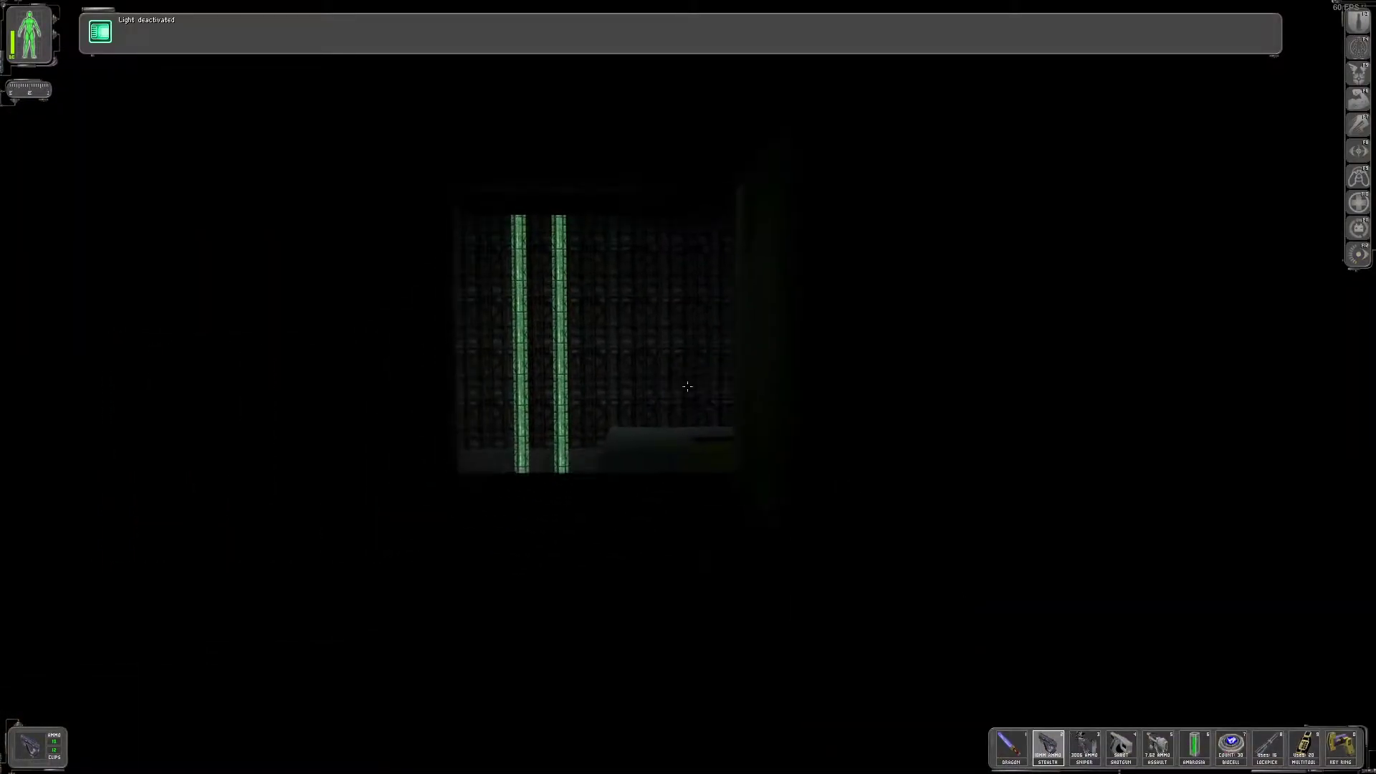
Drop onto the hangar floor and survey the bodies and crates
{"action": "key", "text": "w"}
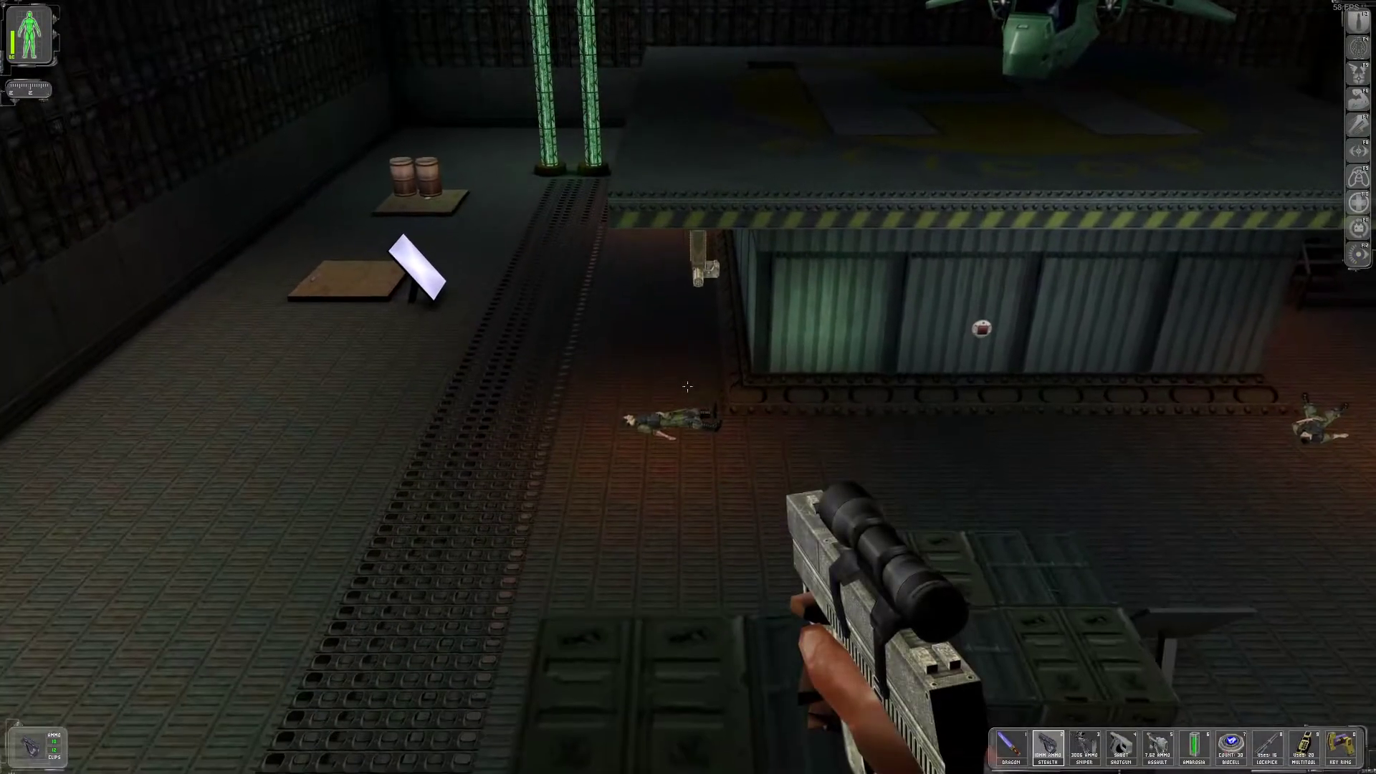
{"action": "key", "text": "w"}
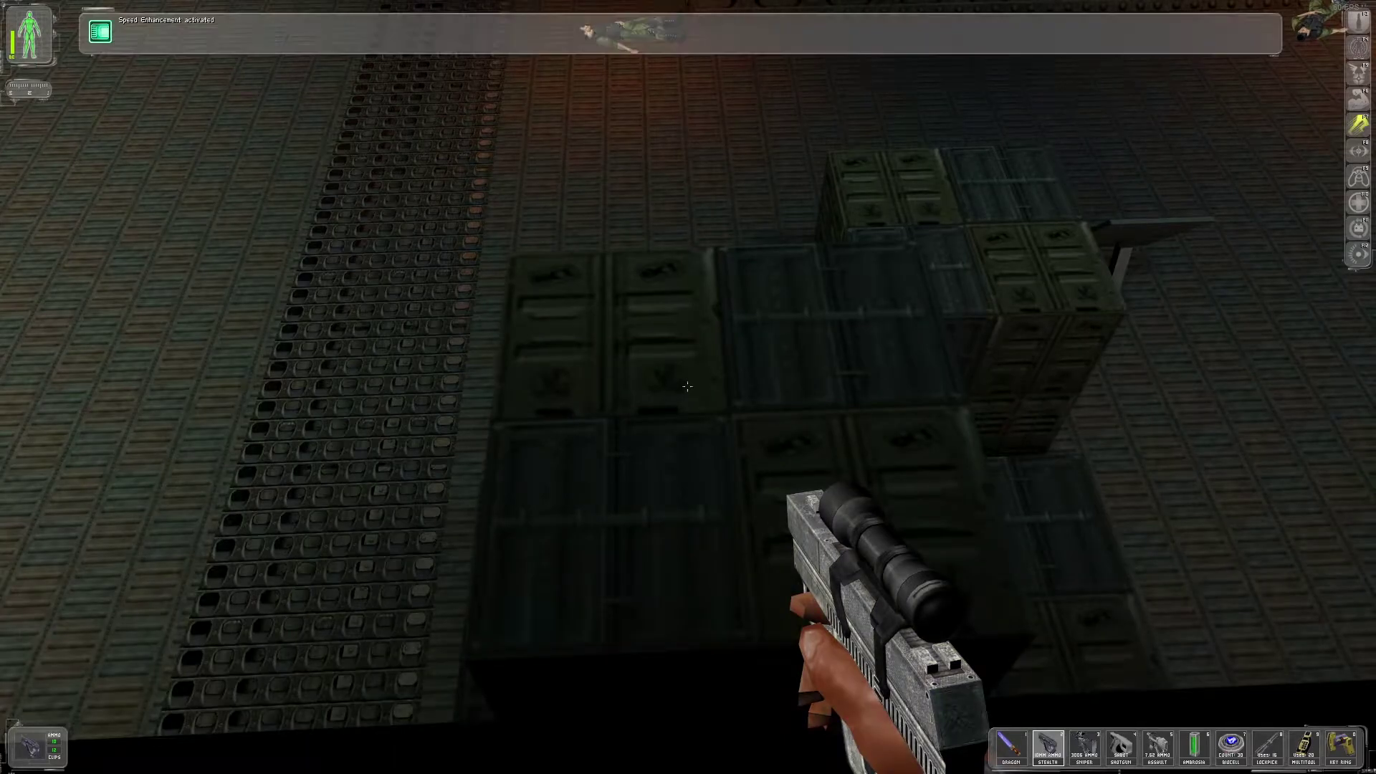
{"action": "key", "text": "w"}
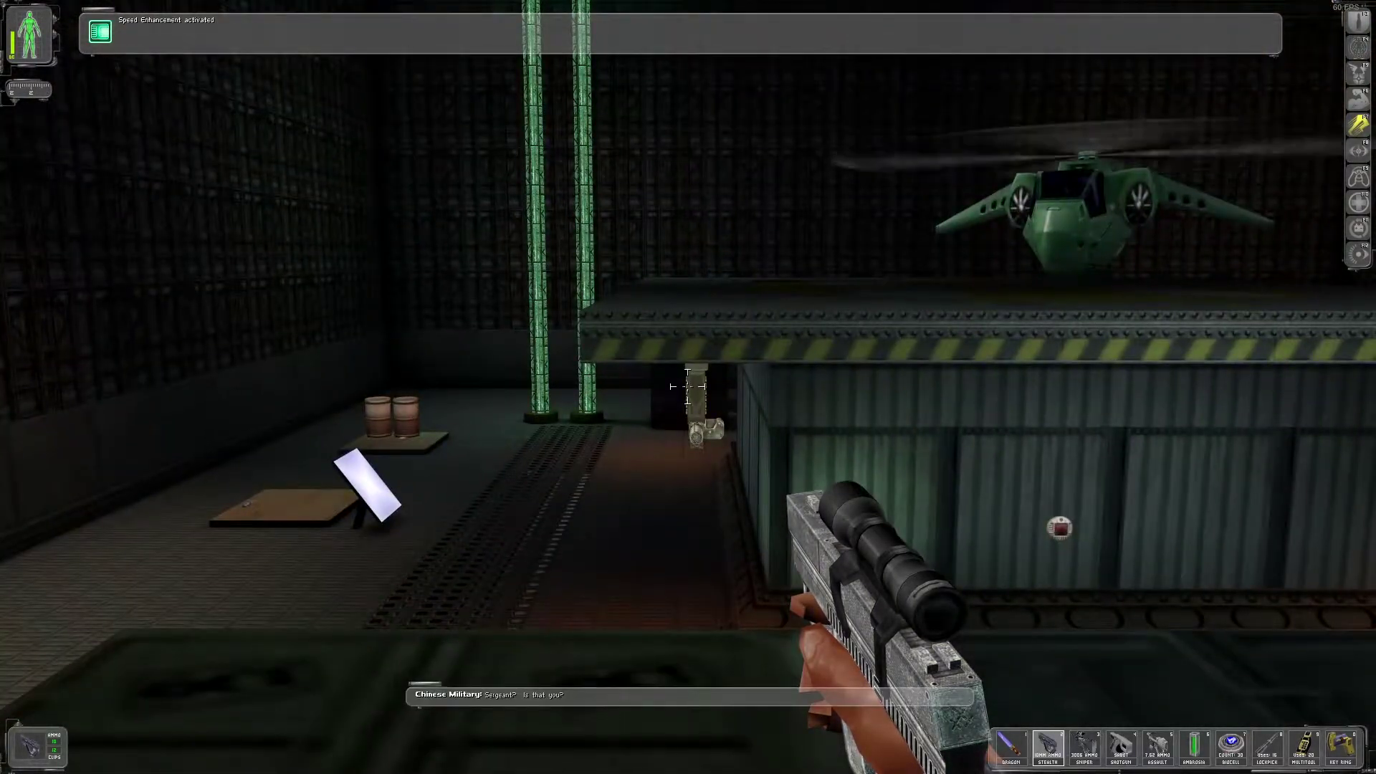
{"action": "key", "text": "w"}
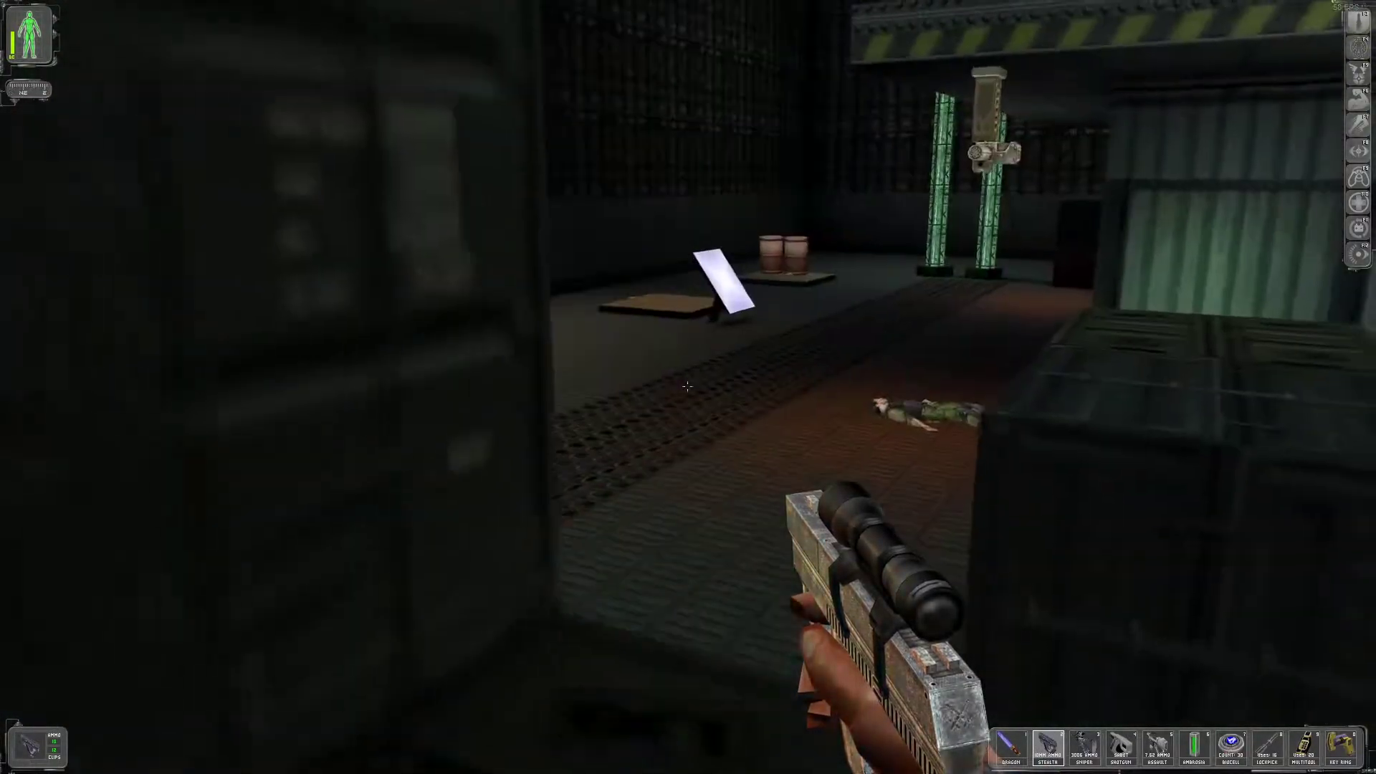
{"action": "key", "text": "w"}
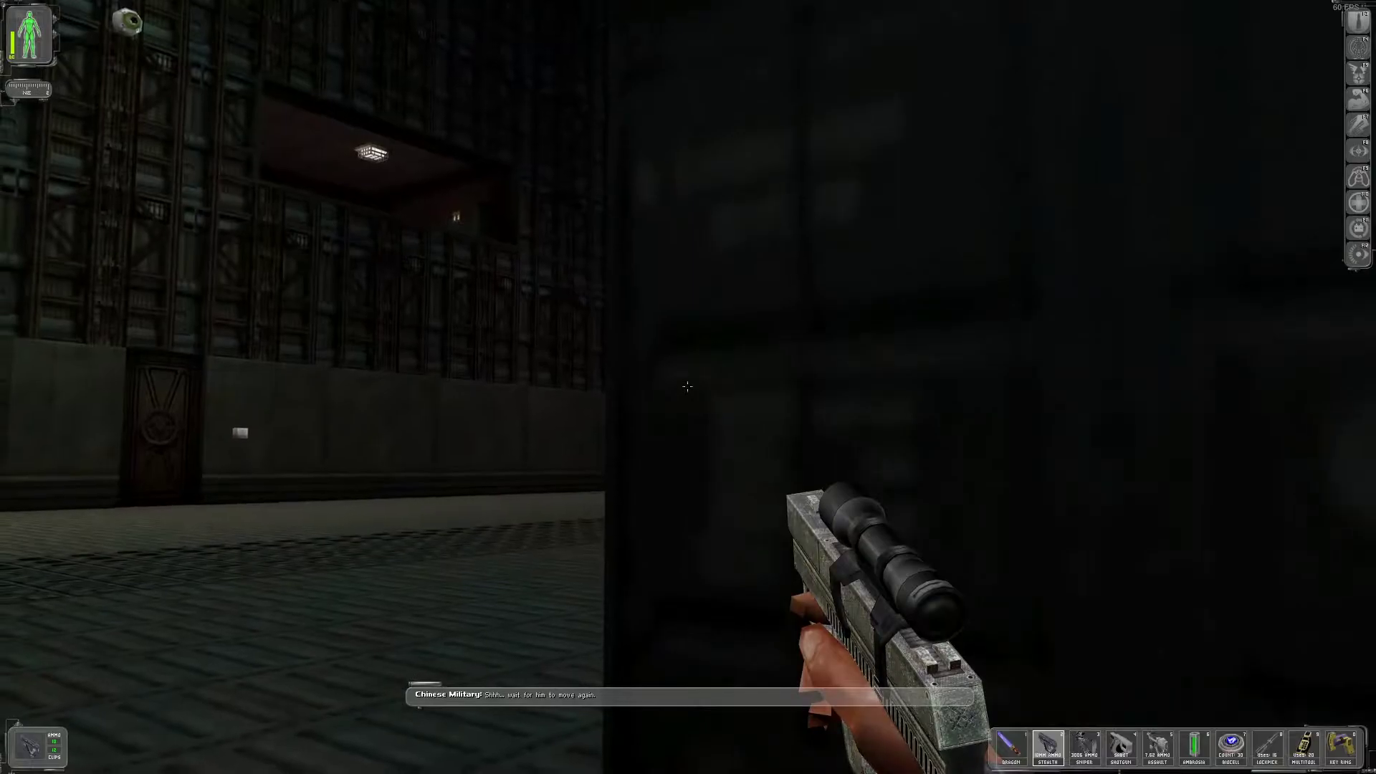
{"action": "key", "text": "w"}
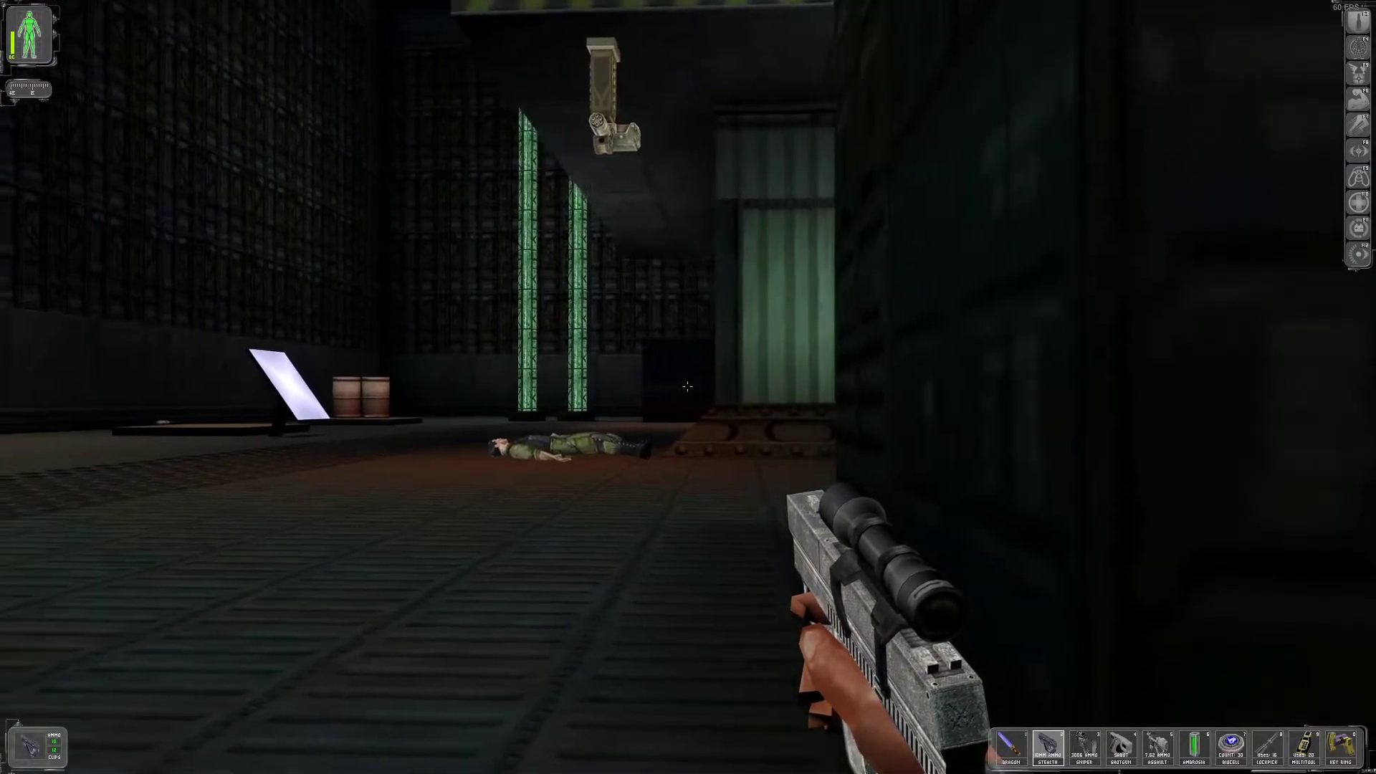
{"action": "key", "text": "w"}
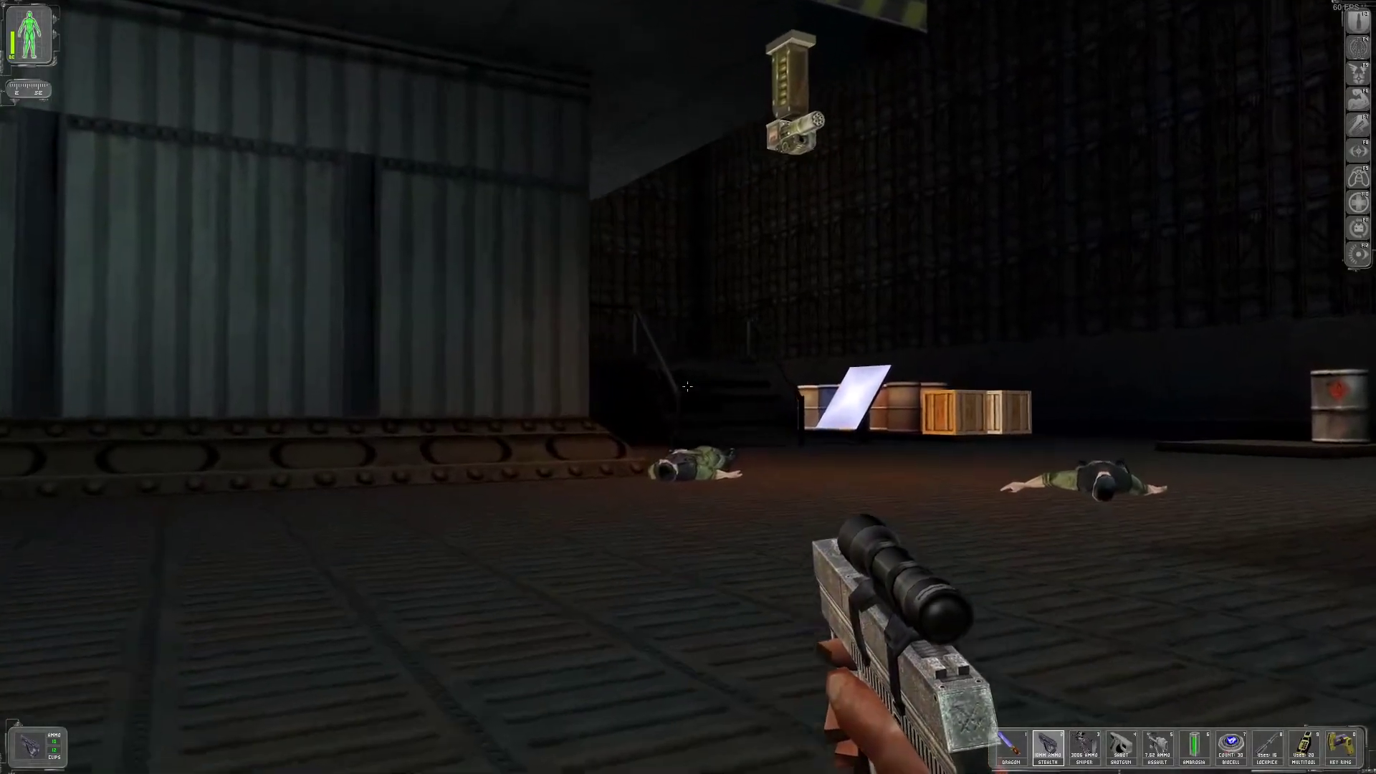
Loot two corpses for 7.62 ammo, a LAM and a key, then ready the assault rifle
{"action": "key", "text": "w"}
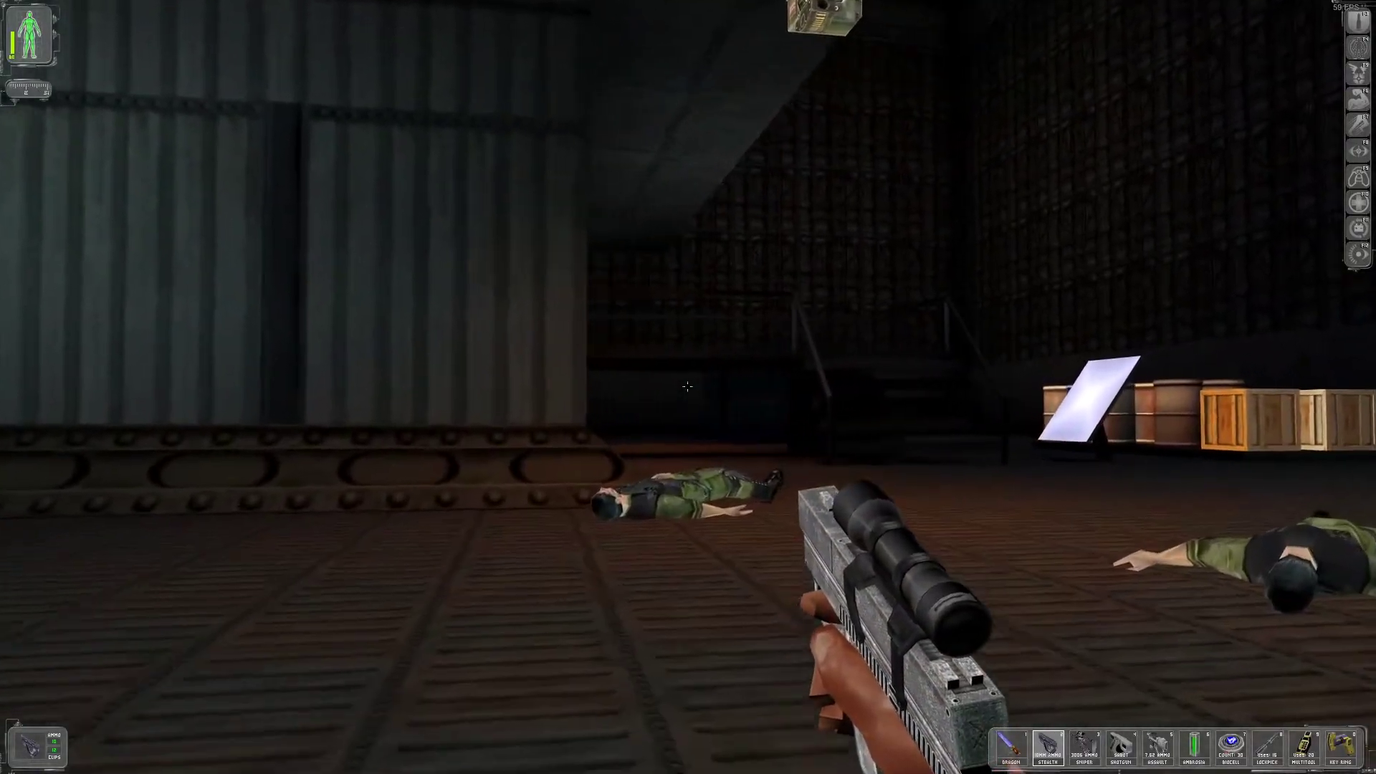
{"action": "key", "text": "w"}
{"action": "right_click", "coordinate": [687, 385]}
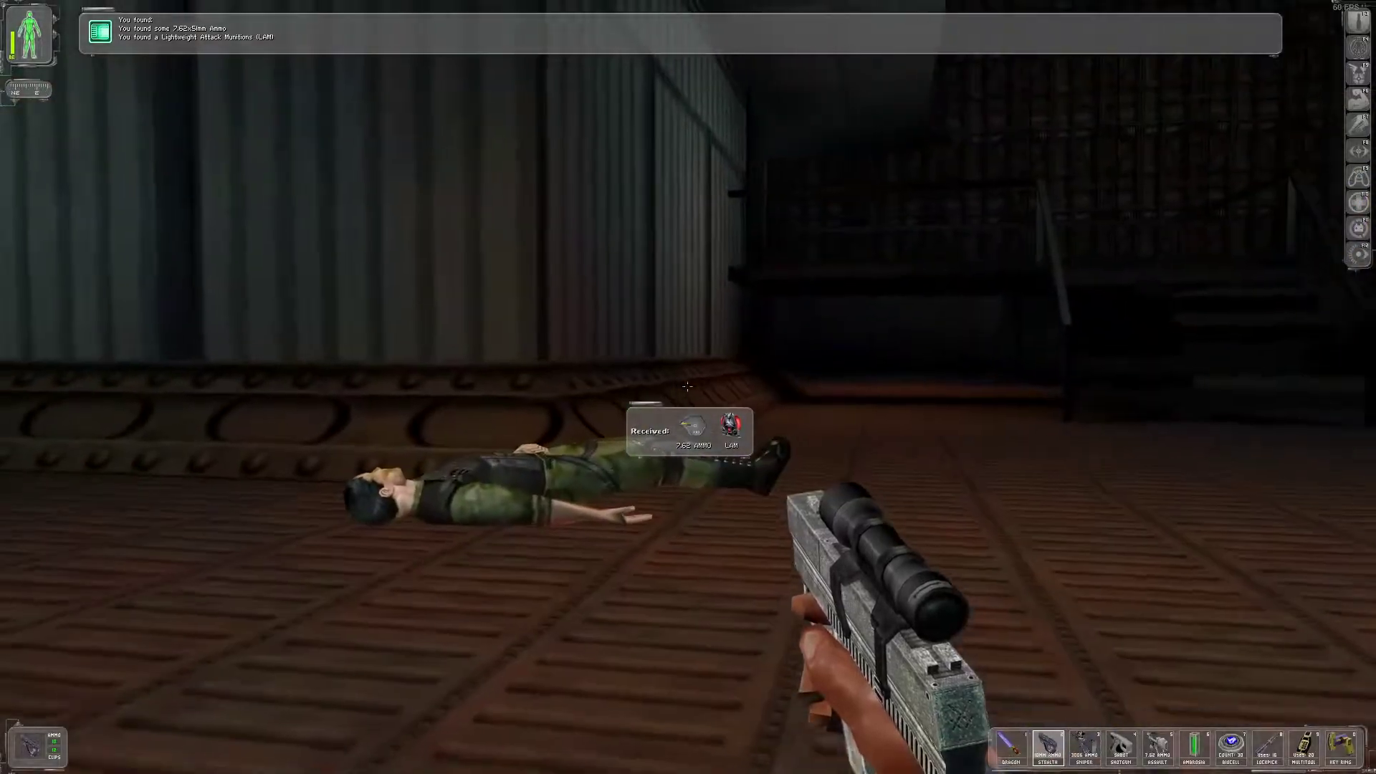
{"action": "key", "text": "w"}
{"action": "right_click", "coordinate": [688, 386]}
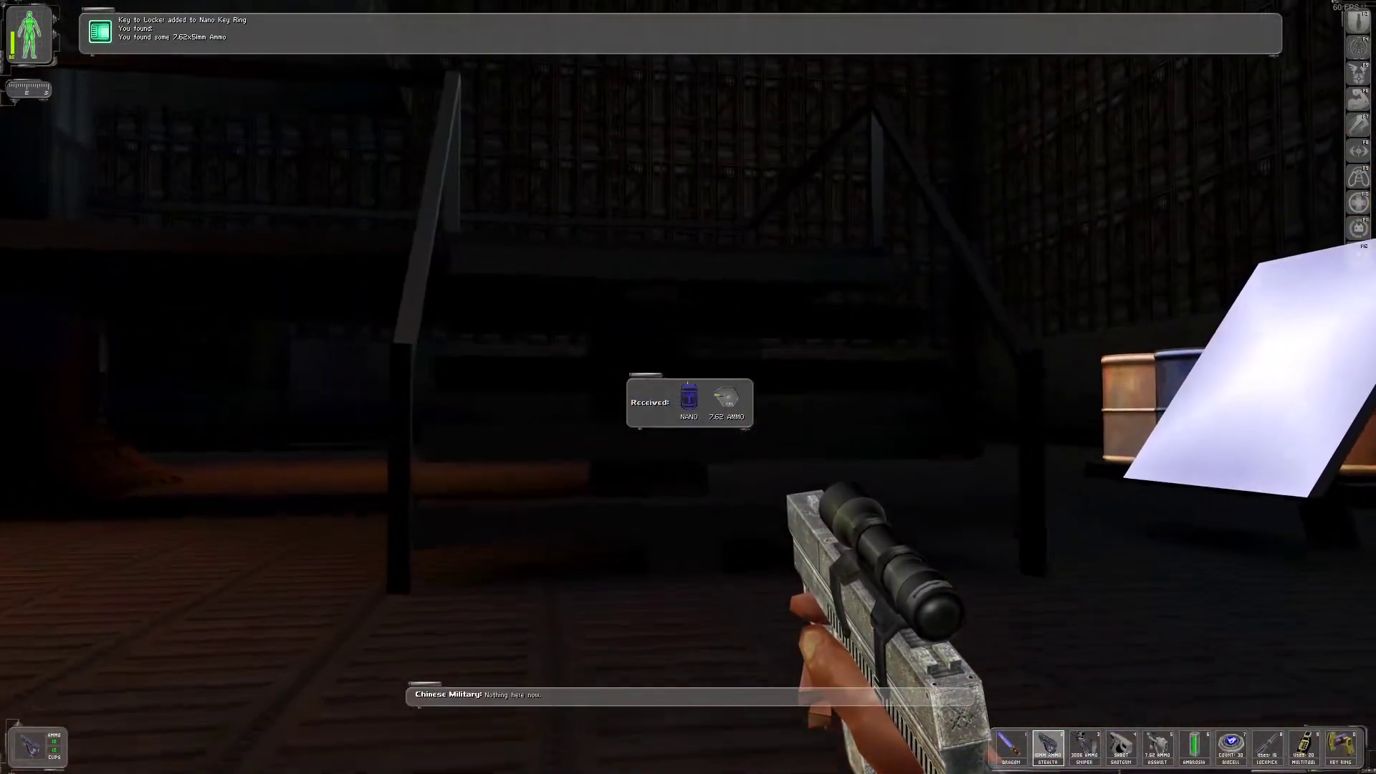
{"action": "key", "text": "3"}
Climb the stairs and shoot the soldier seated at the office desk
{"action": "key", "text": "w"}
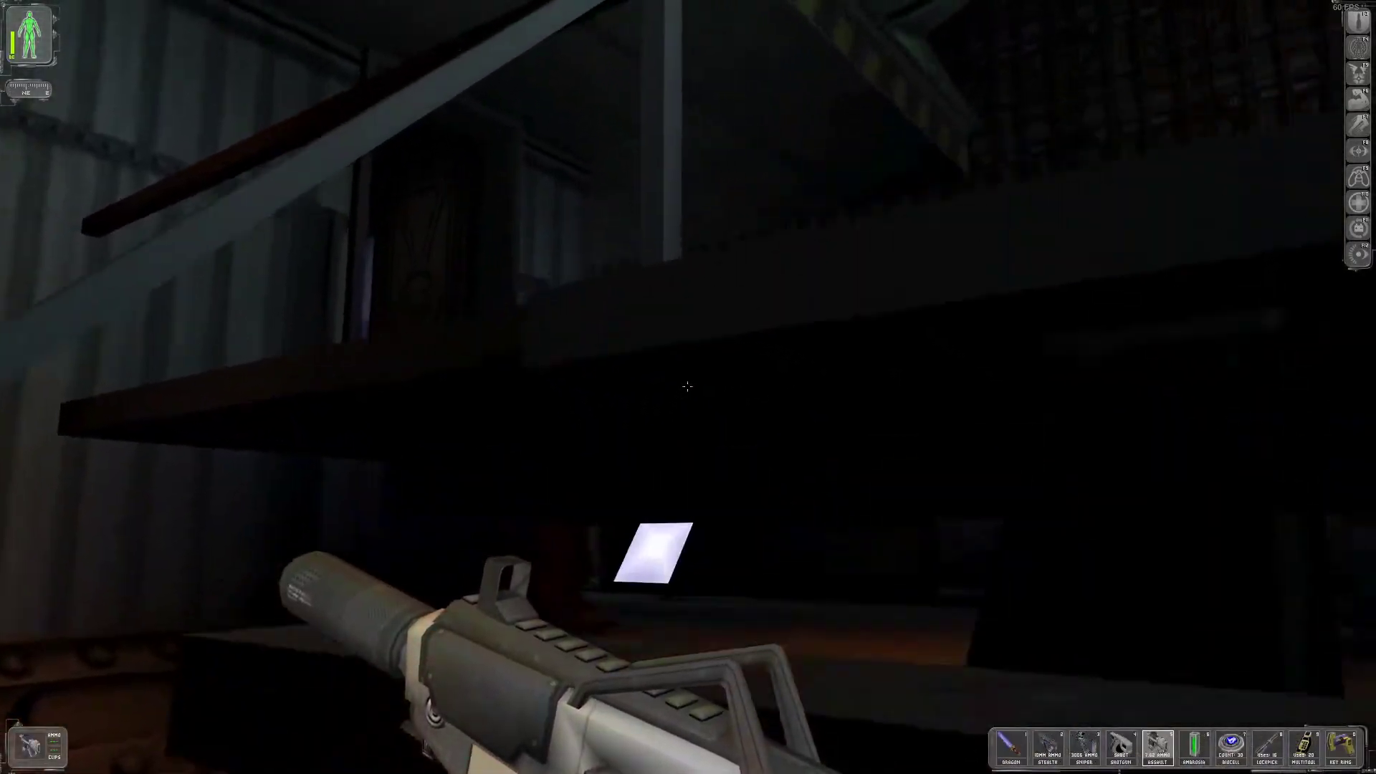
{"action": "key", "text": "w"}
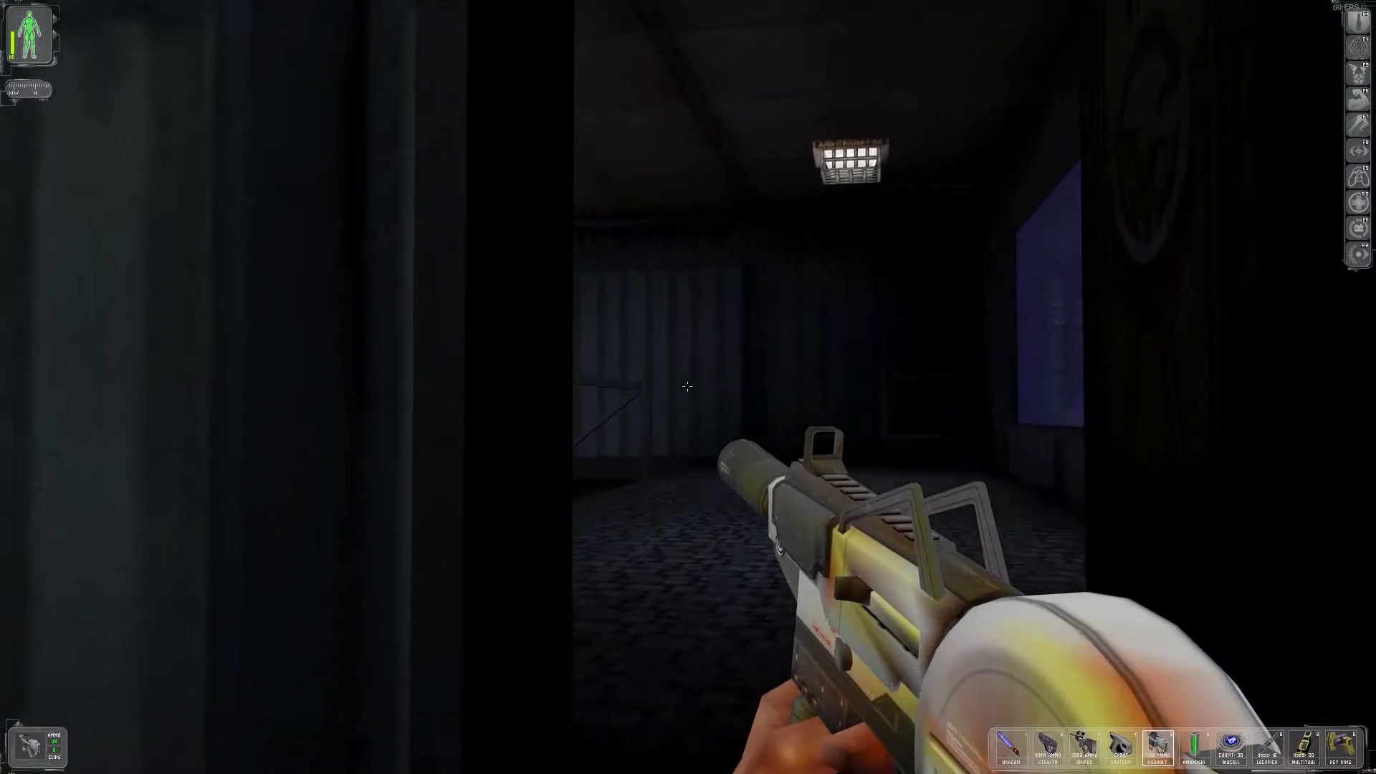
{"action": "key", "text": "w"}
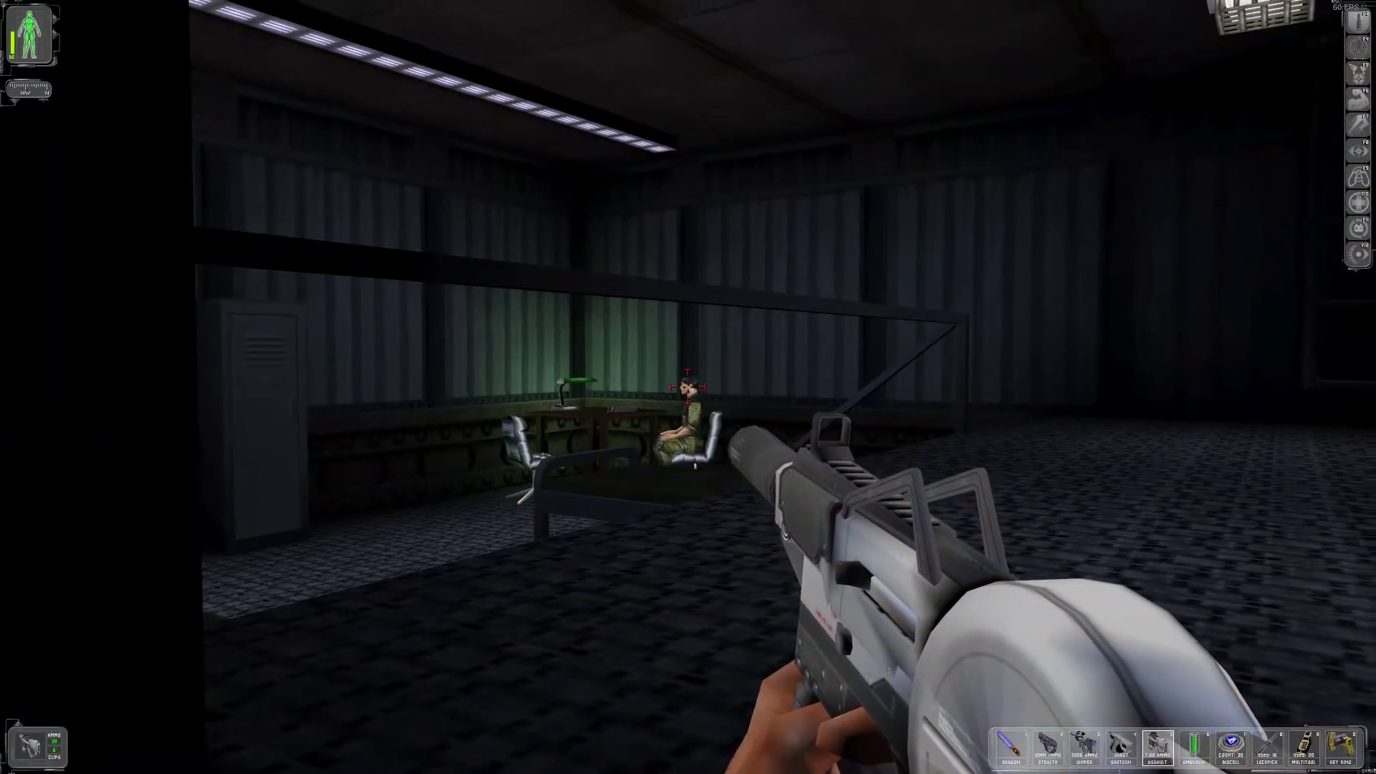
{"action": "left_click", "coordinate": [688, 387]}
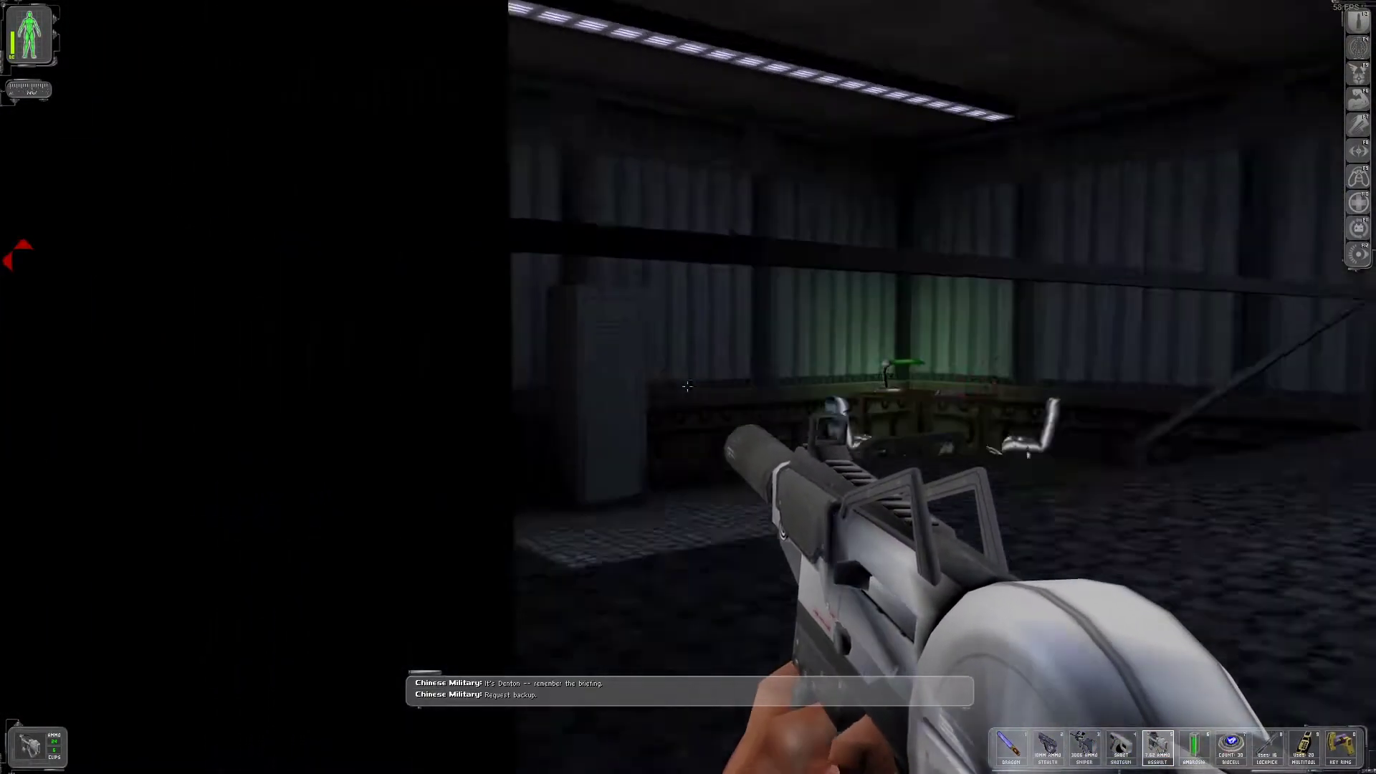
Holster the rifle, search the soldier's body and read the book 'Jacob's Shadow'
{"action": "key", "text": "w"}
{"action": "key", "text": "h"}
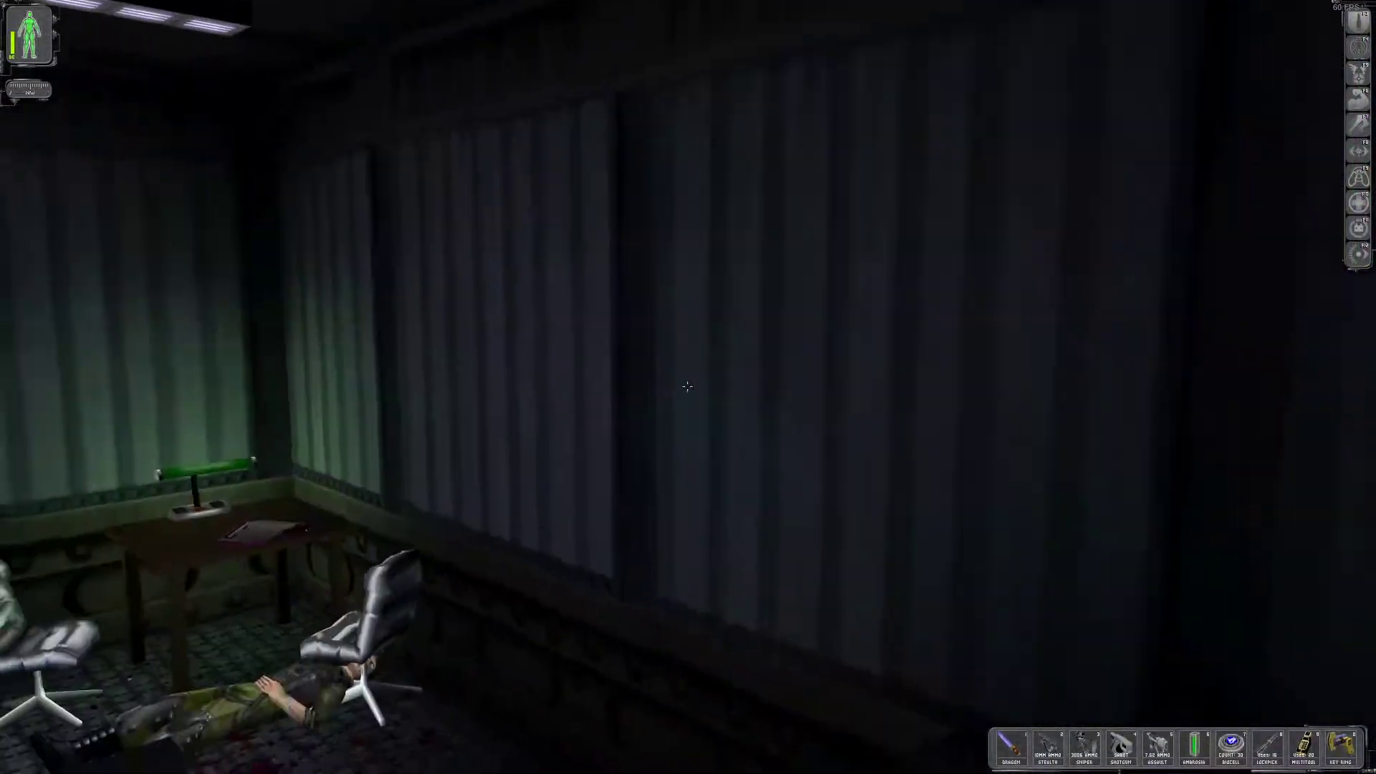
{"action": "key", "text": "w"}
{"action": "right_click", "coordinate": [687, 385]}
{"action": "key", "text": "w"}
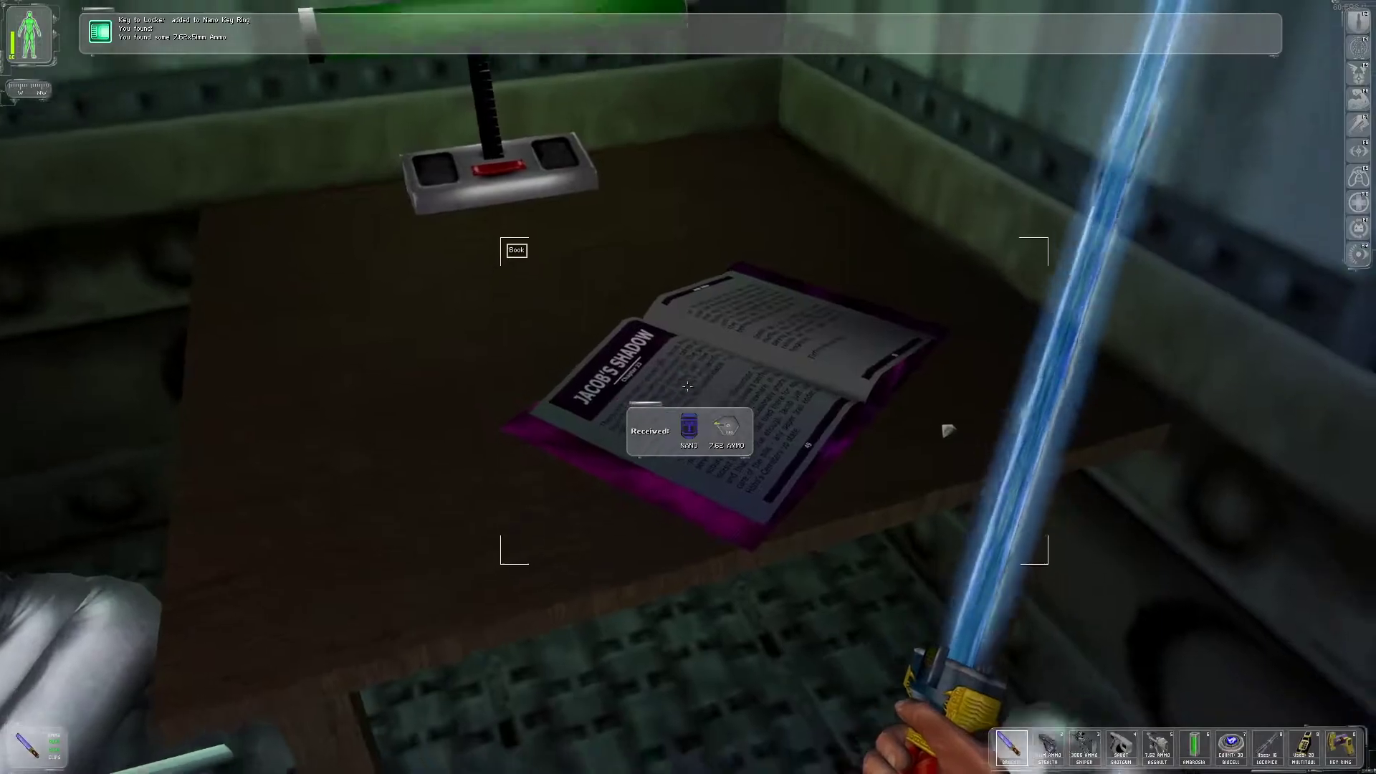
{"action": "right_click", "coordinate": [687, 387]}
{"action": "right_click", "coordinate": [687, 386]}
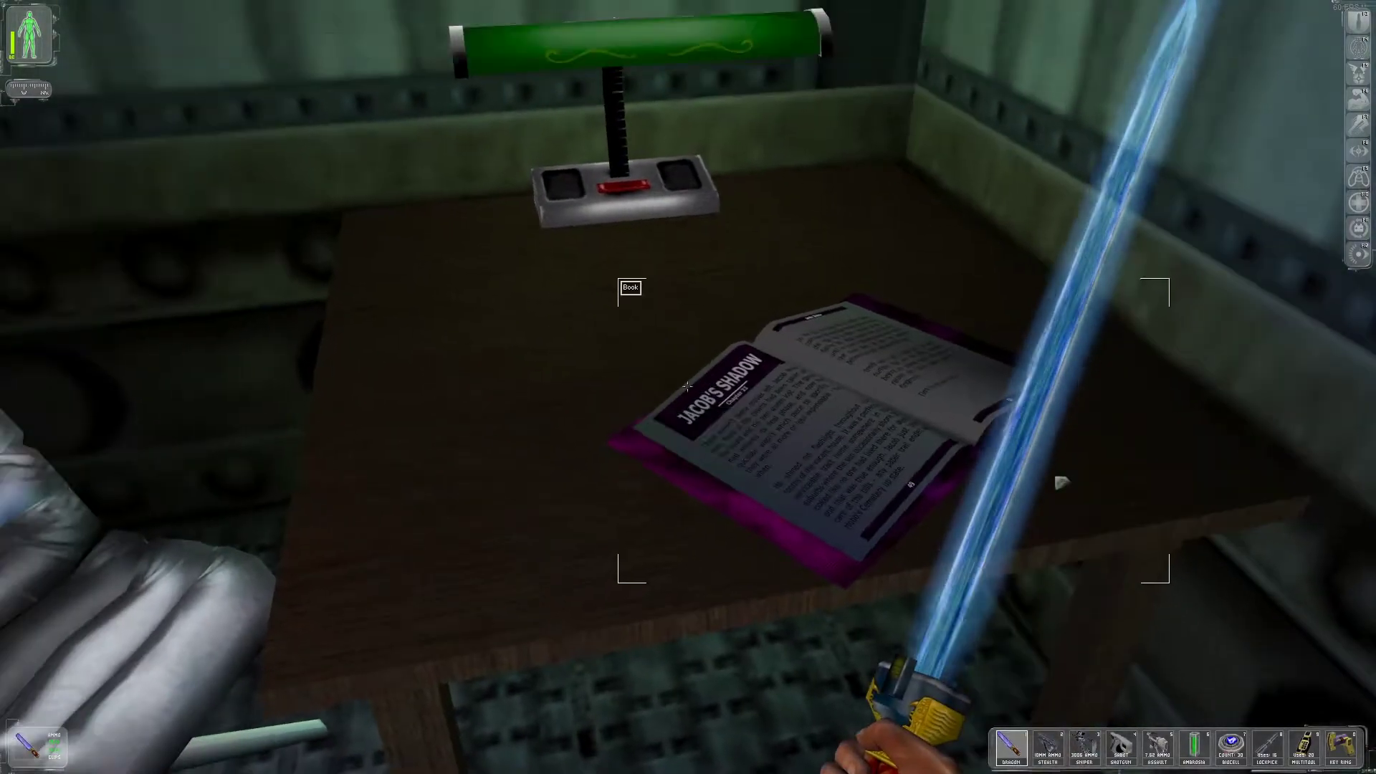
Try the locker, pick up the ballistic armor and open the inventory
{"action": "key", "text": "w"}
{"action": "right_click", "coordinate": [687, 386]}
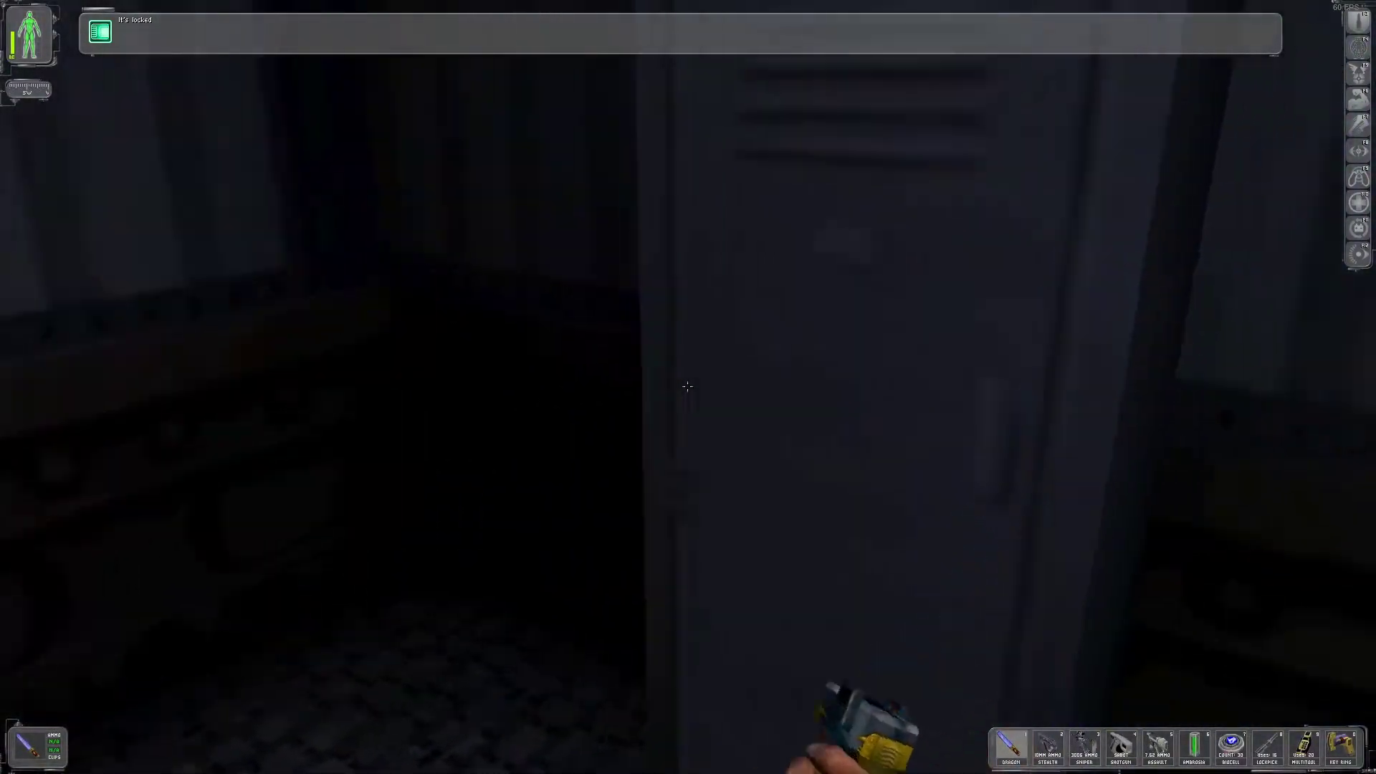
{"action": "right_click", "coordinate": [687, 385]}
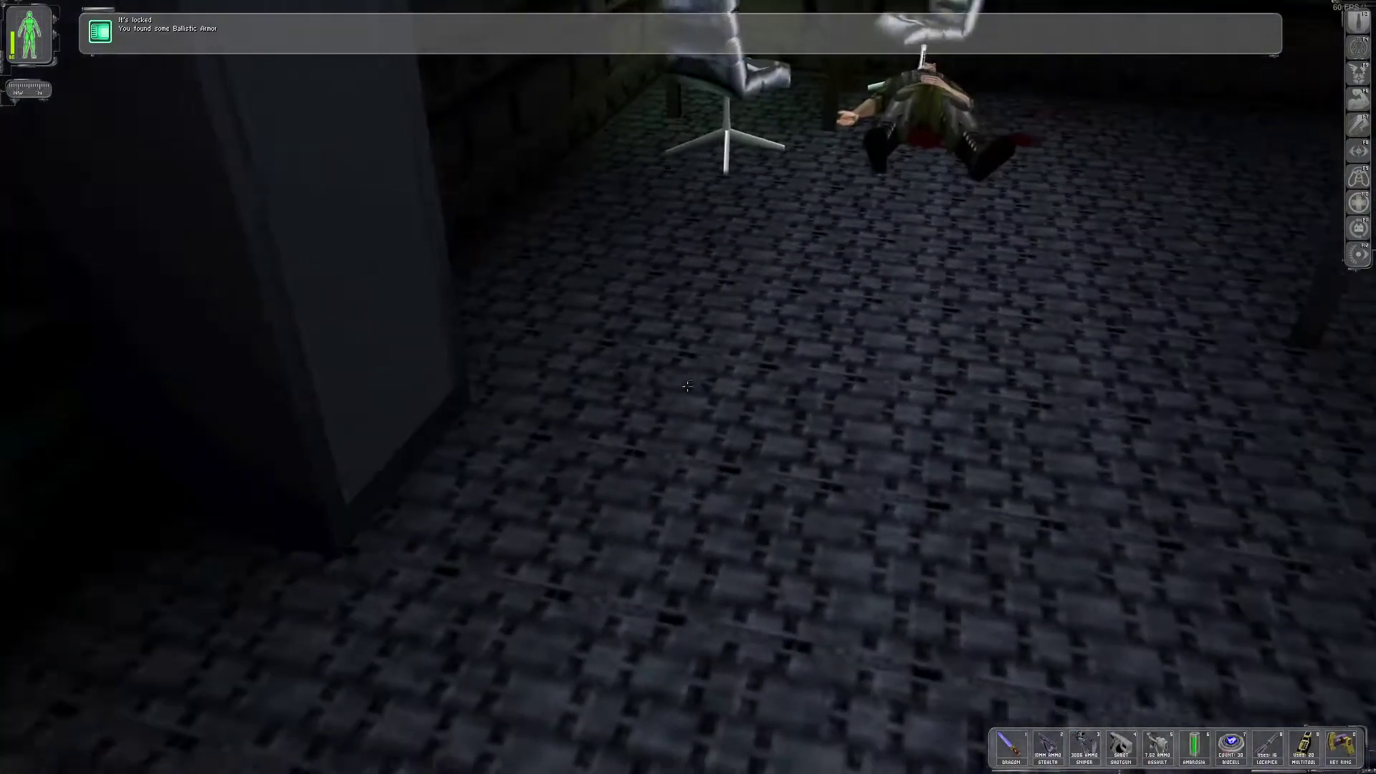
{"action": "key", "text": "F1"}
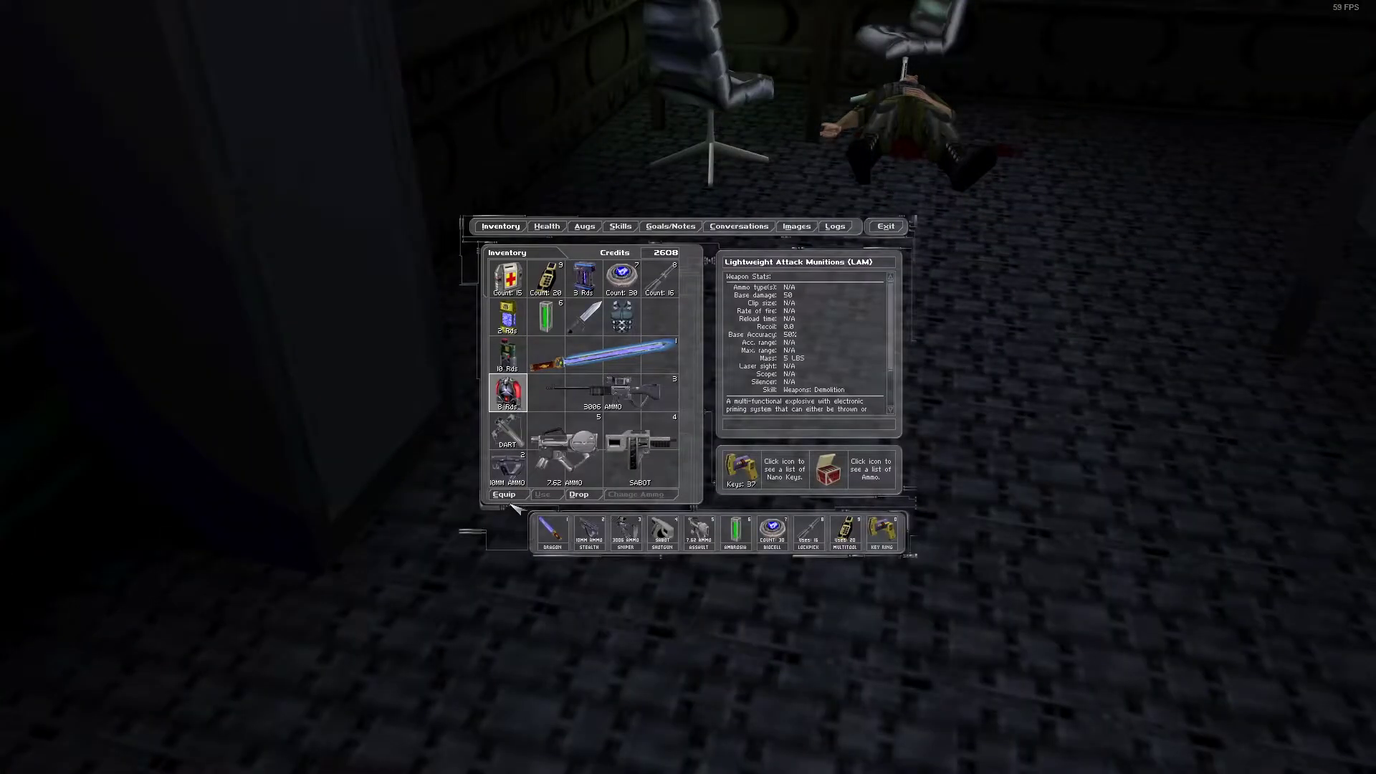
Close the inventory, search the soldier's body again and walk back toward the hangar
{"action": "key", "text": "Escape"}
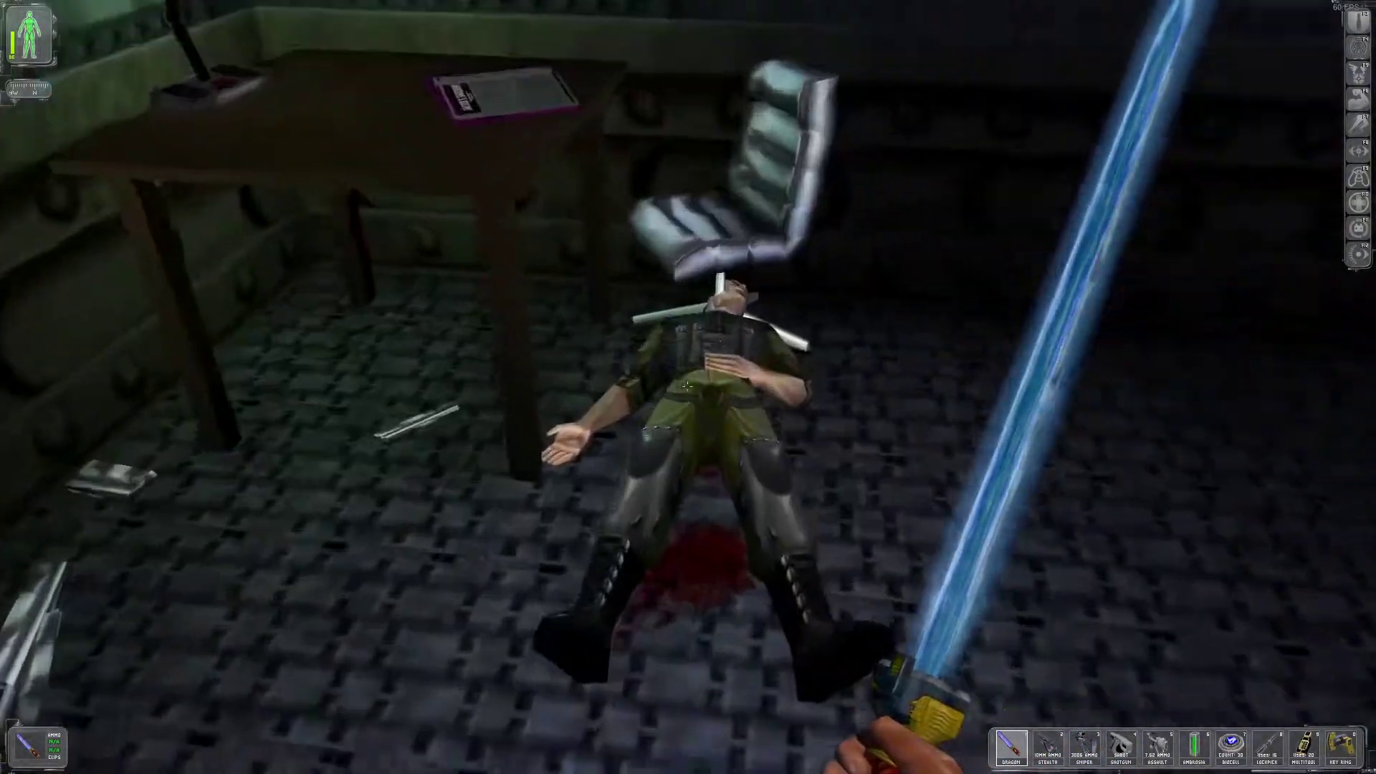
{"action": "right_click", "coordinate": [686, 386]}
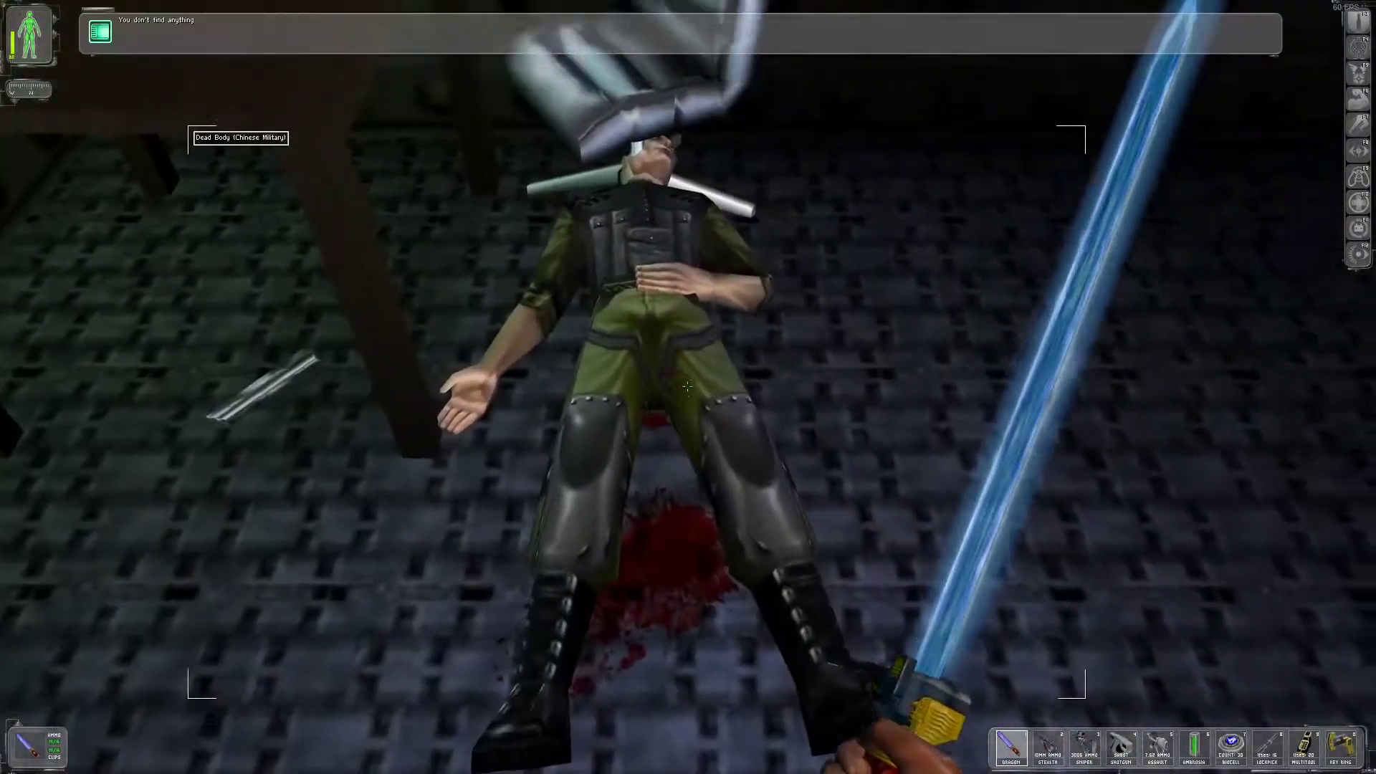
{"action": "key", "text": "w"}
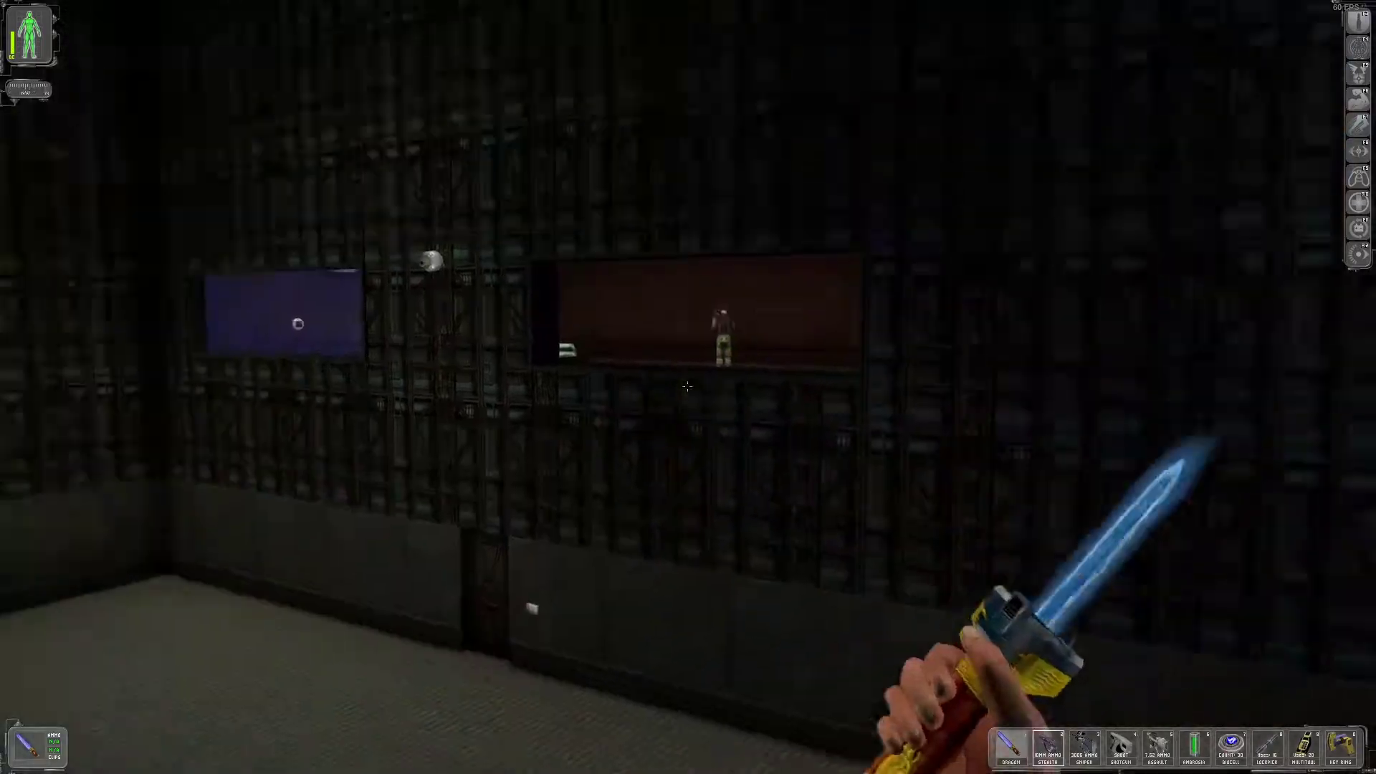
Switch to the scoped pistol, zoom in on the guard, then leave the scope
{"action": "key", "text": "2"}
{"action": "right_click", "coordinate": [687, 386]}
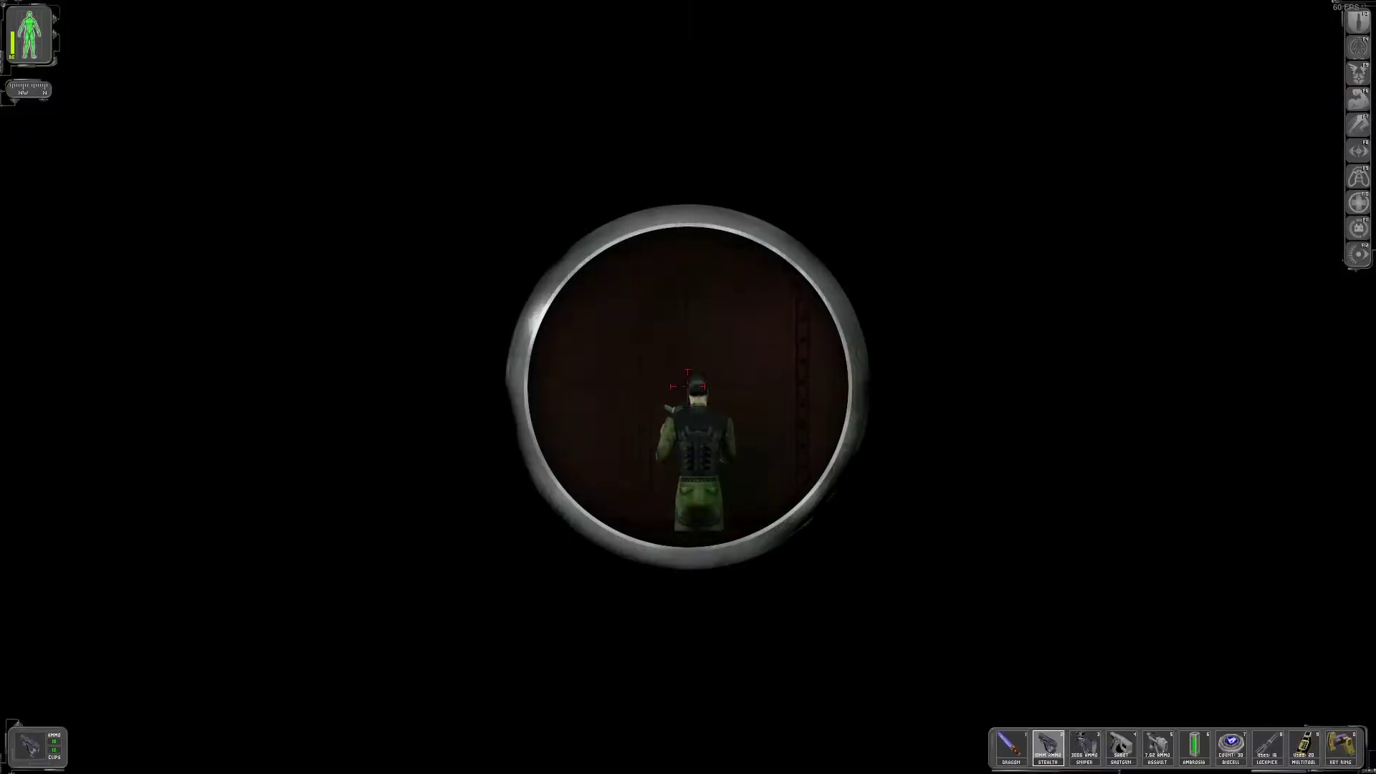
{"action": "right_click", "coordinate": [687, 386]}
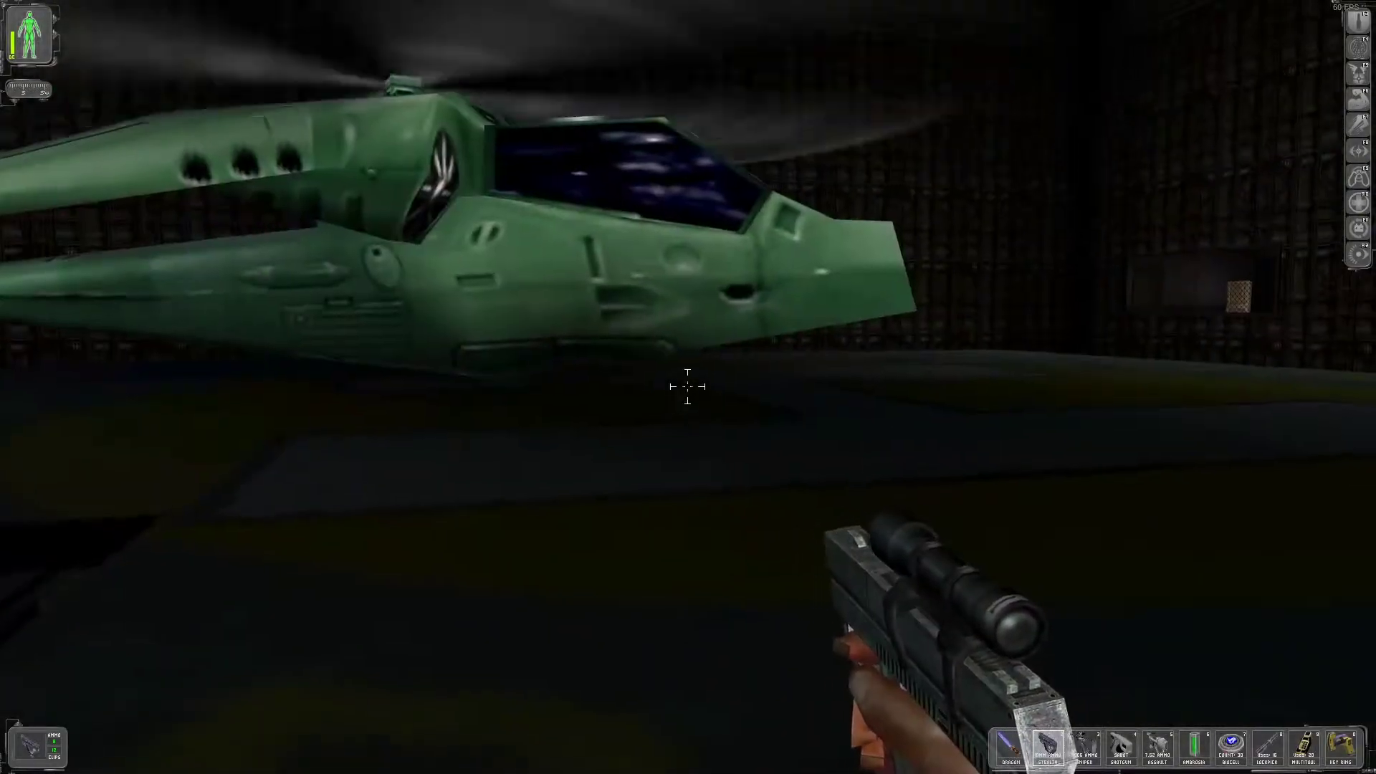
Walk past the attack helicopter and try to pick up the platform medkit
{"action": "key", "text": "w"}
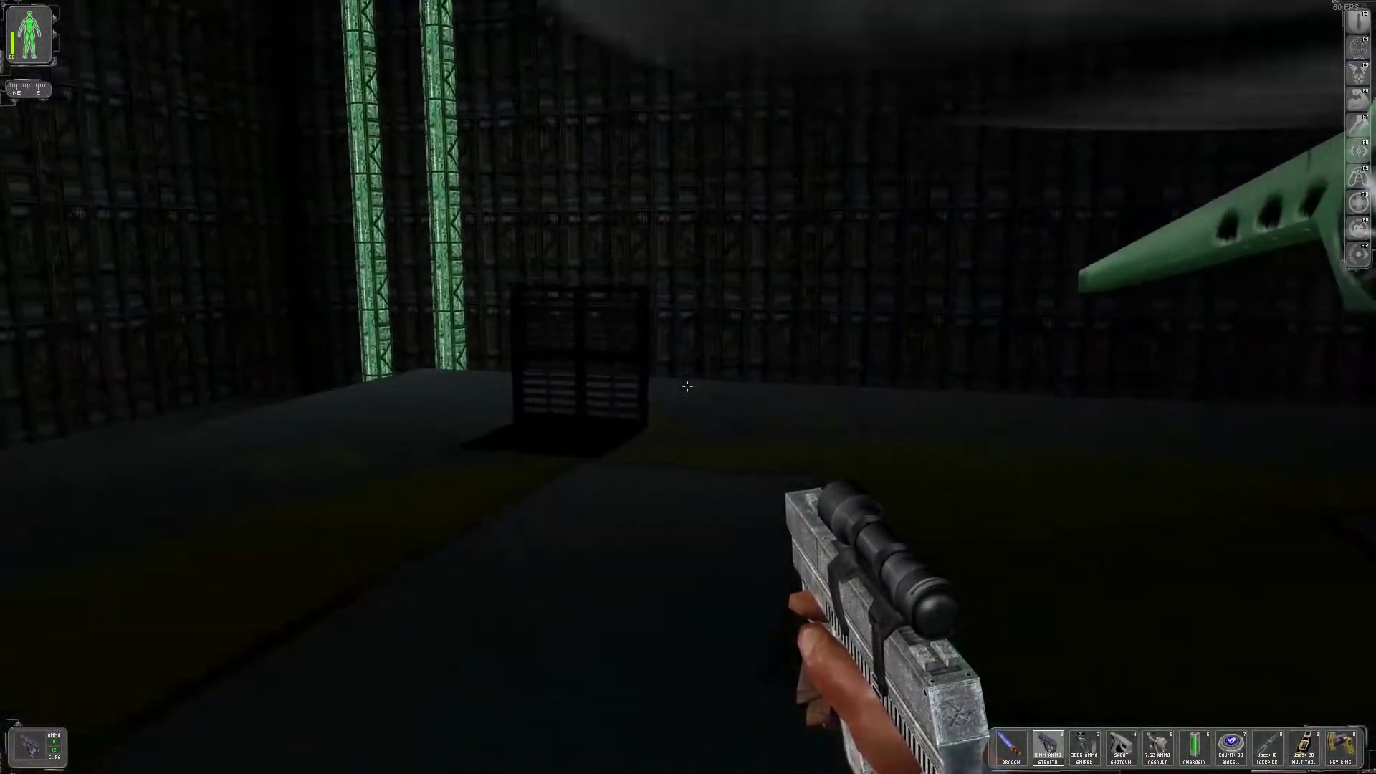
{"action": "key", "text": "w"}
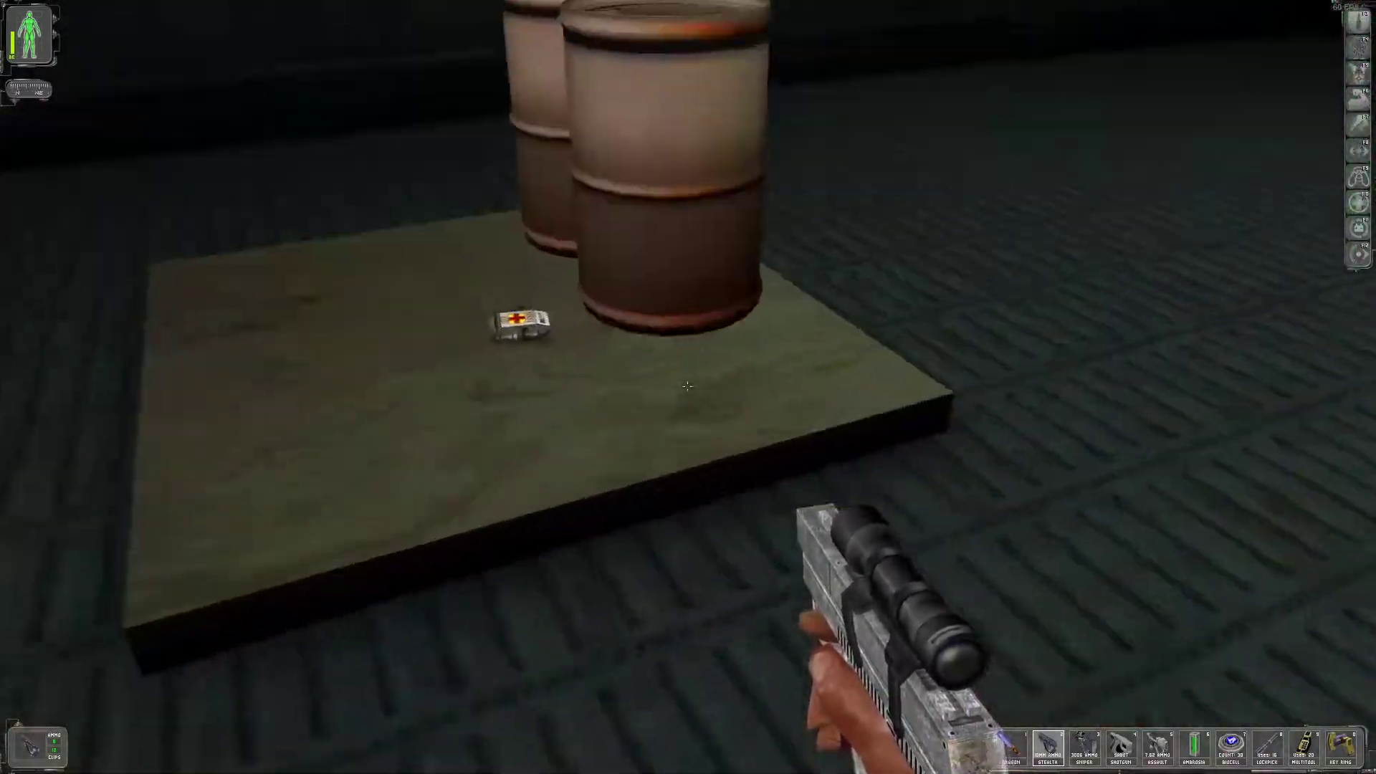
{"action": "key", "text": "w"}
{"action": "right_click", "coordinate": [686, 386]}
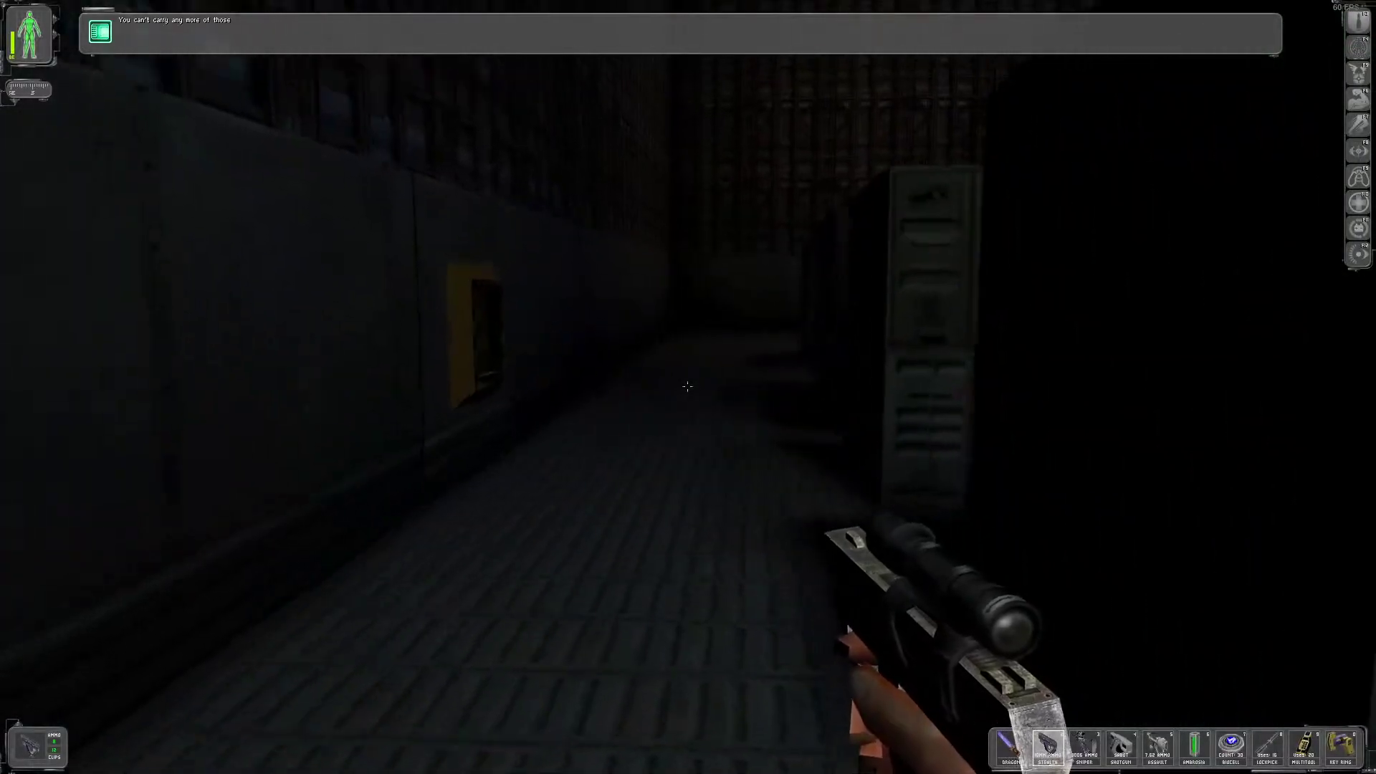
Recharge bioelectric energy at the repair bot
{"action": "key", "text": "w"}
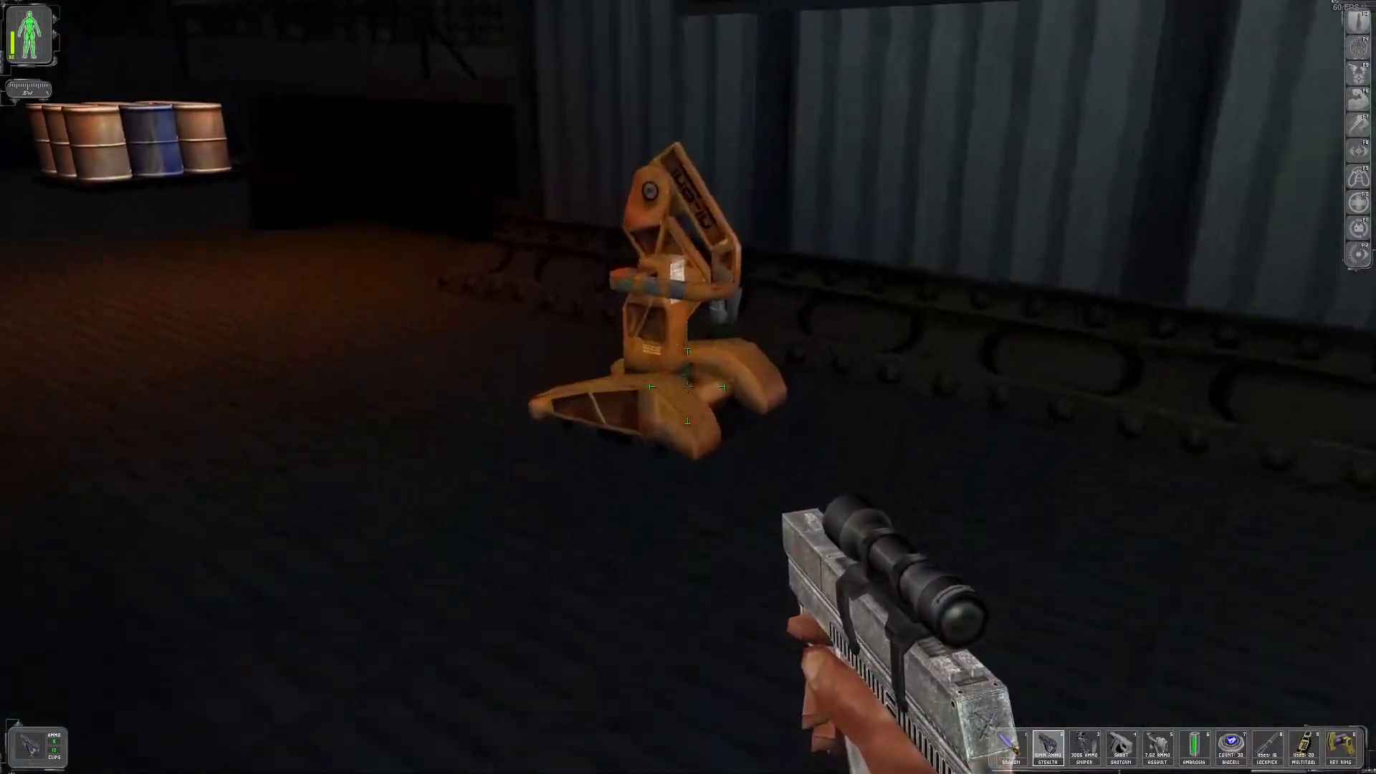
{"action": "right_click", "coordinate": [686, 385]}
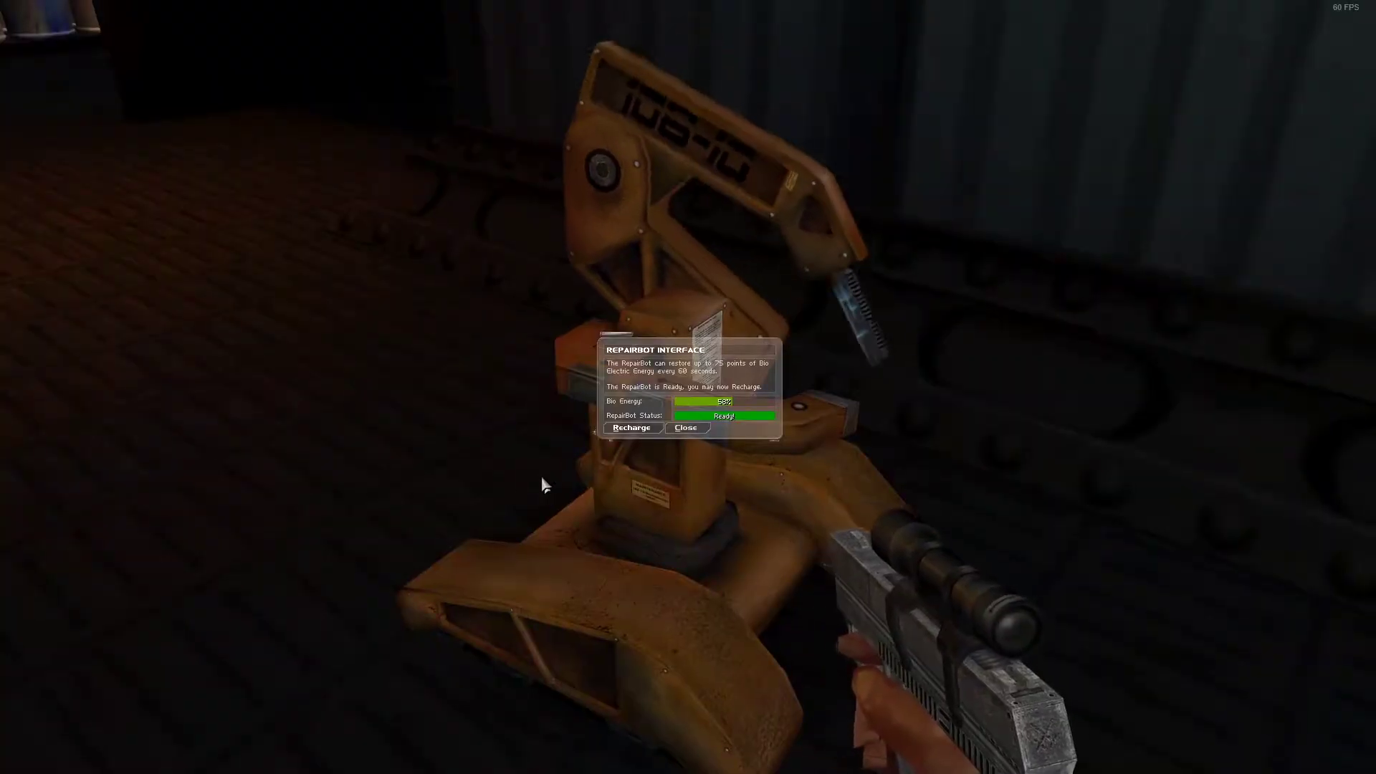
{"action": "left_click", "coordinate": [631, 427]}
Ready the LAM grenade from the inventory
{"action": "key", "text": "F1"}
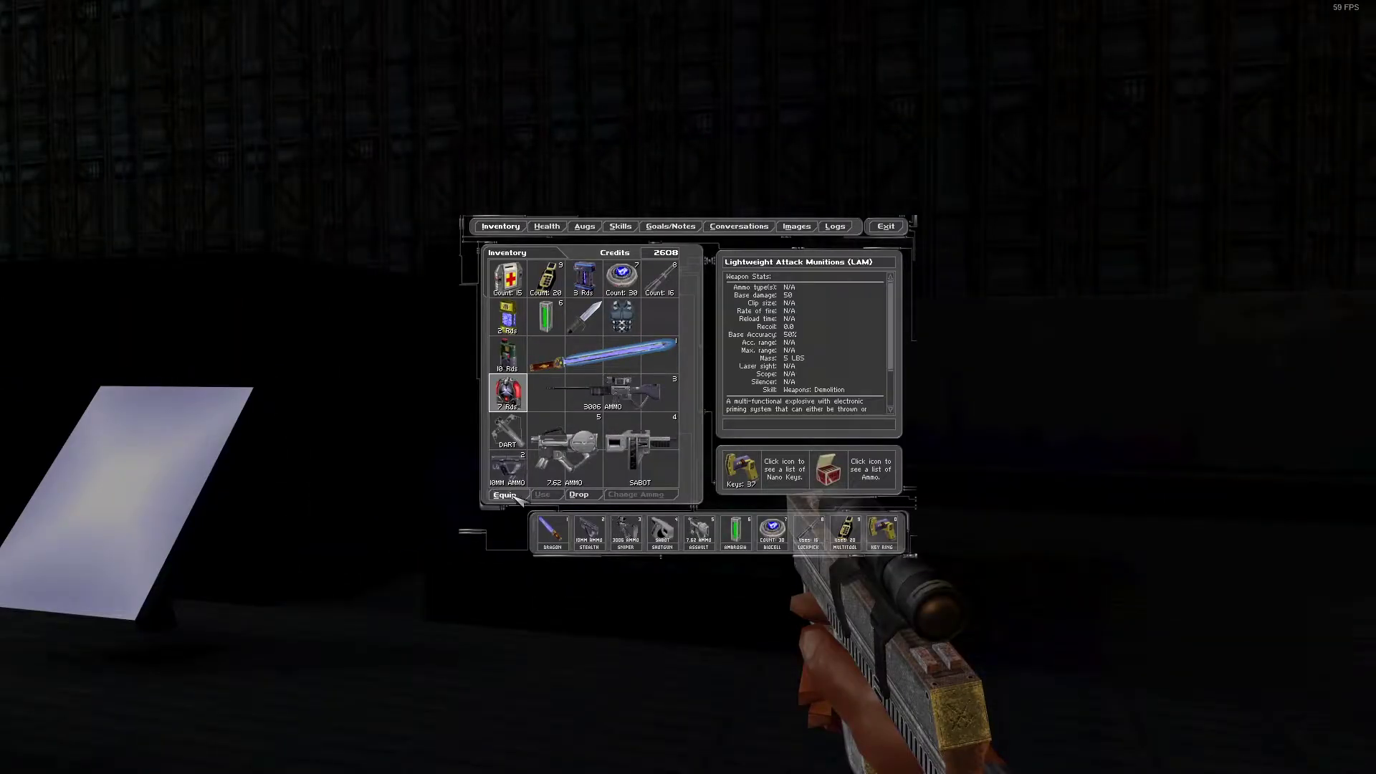
{"action": "key", "text": "Escape"}
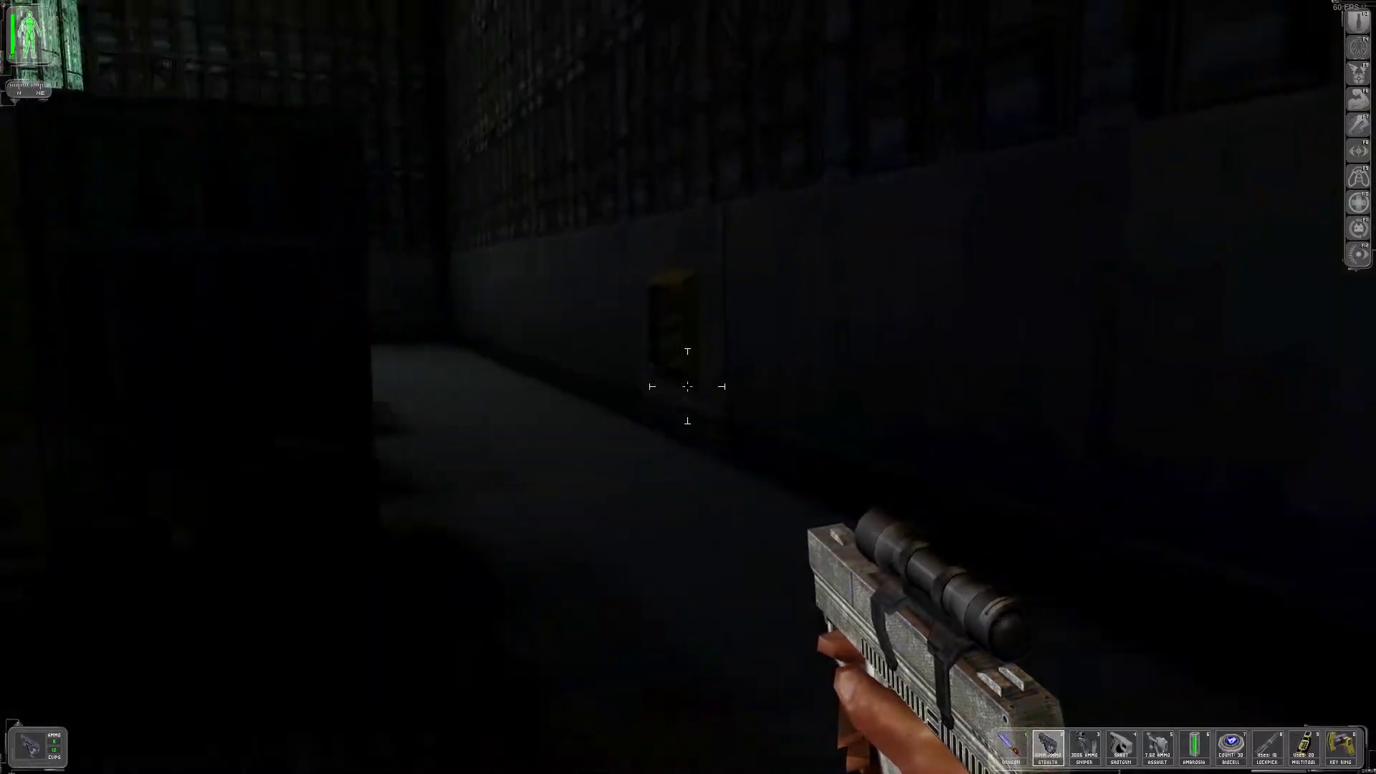
{"action": "key", "text": "F1"}
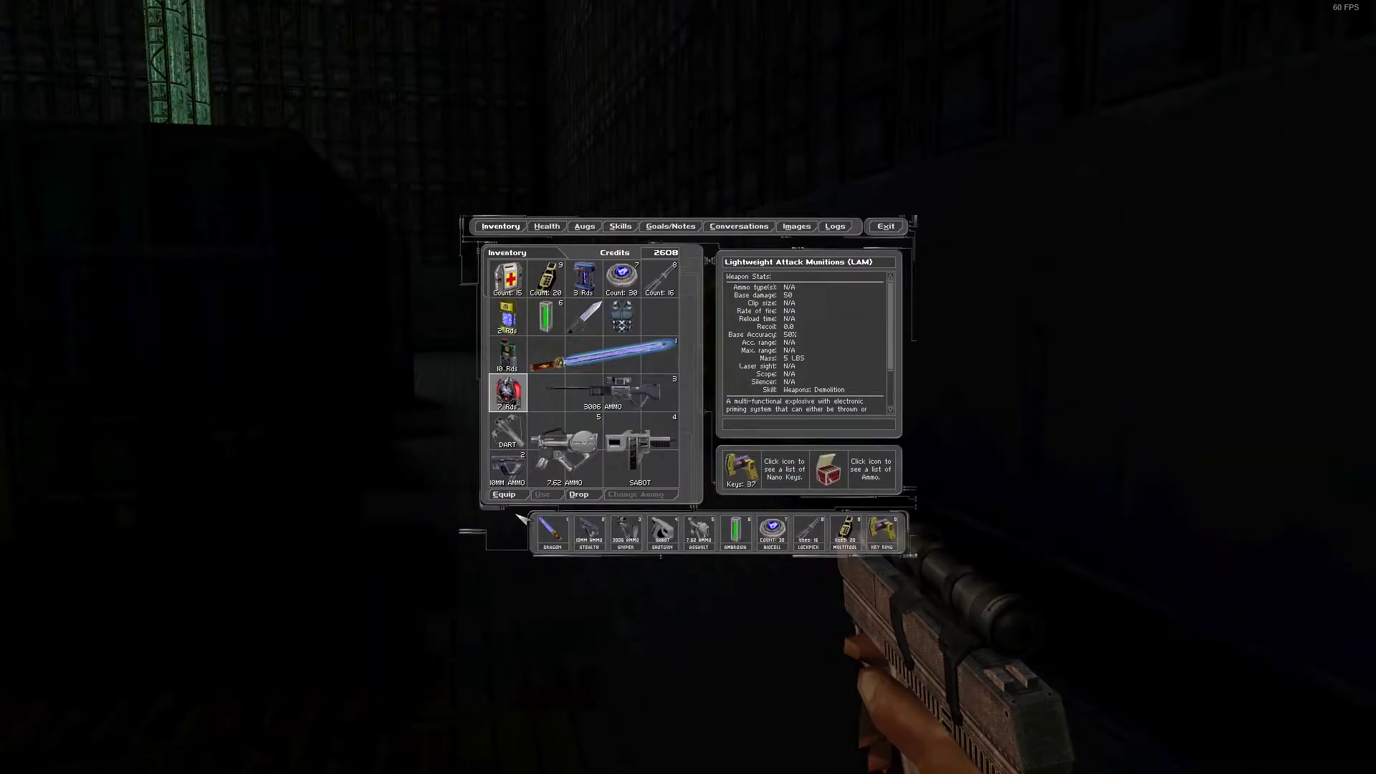
{"action": "key", "text": "Escape"}
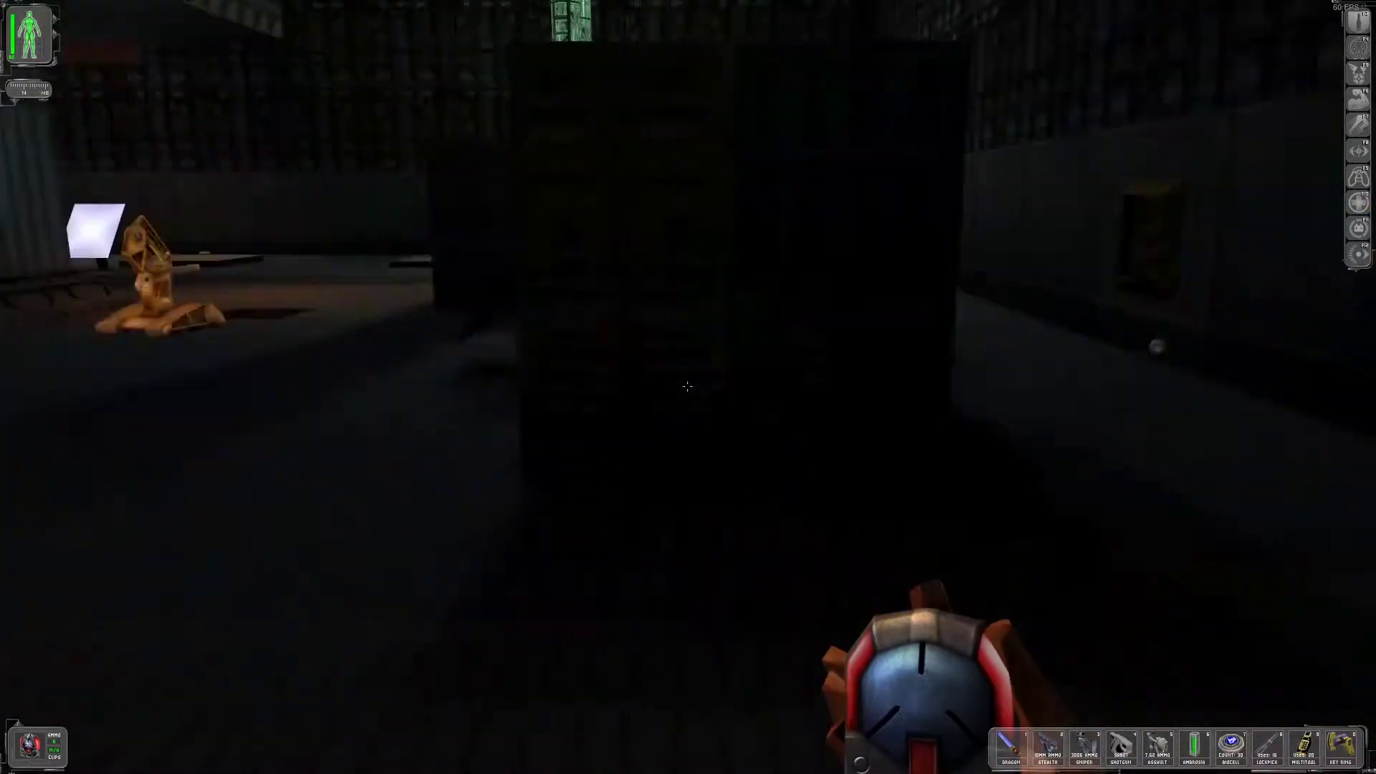
Smash two crates with the Dragon's Tooth sword and collect the 10mm and 7.62mm ammo
{"action": "key", "text": "1"}
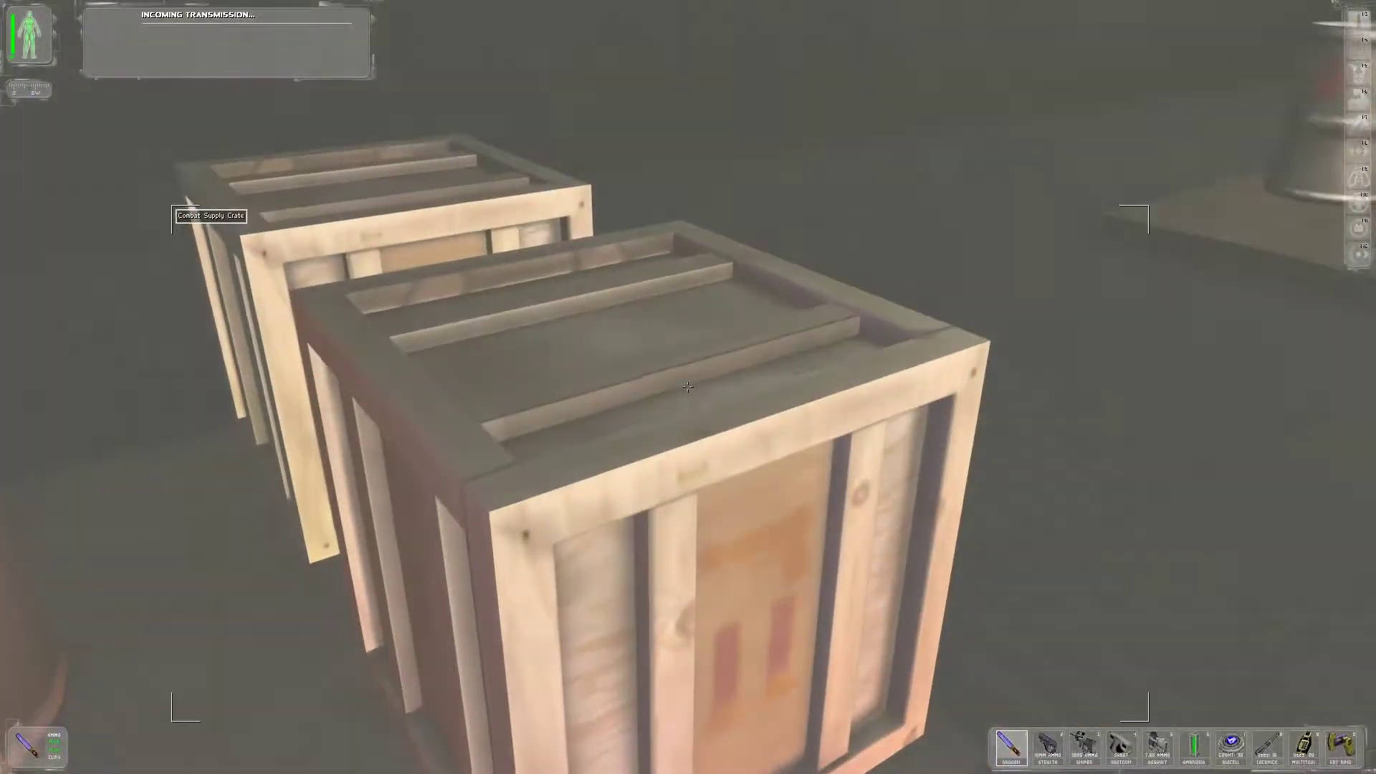
{"action": "left_click", "coordinate": [688, 388]}
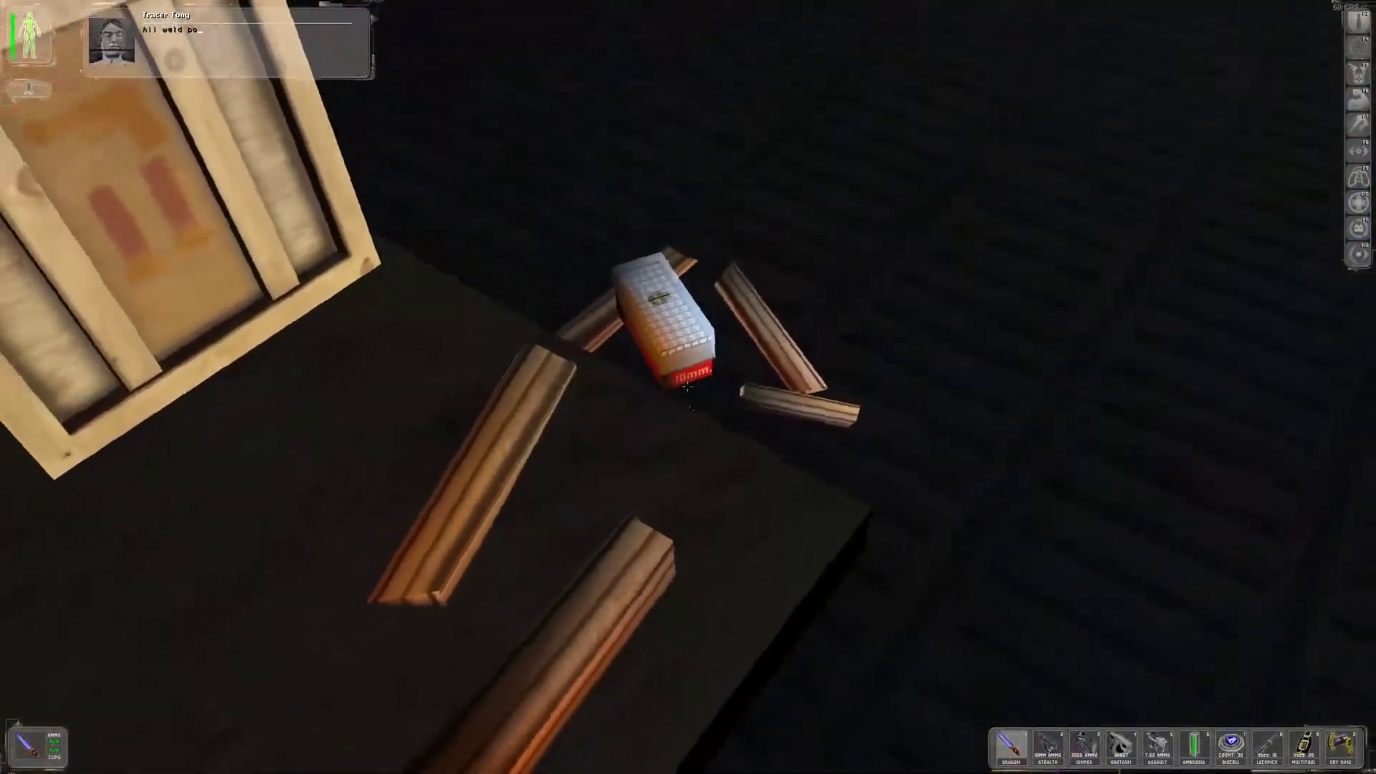
{"action": "right_click", "coordinate": [688, 387]}
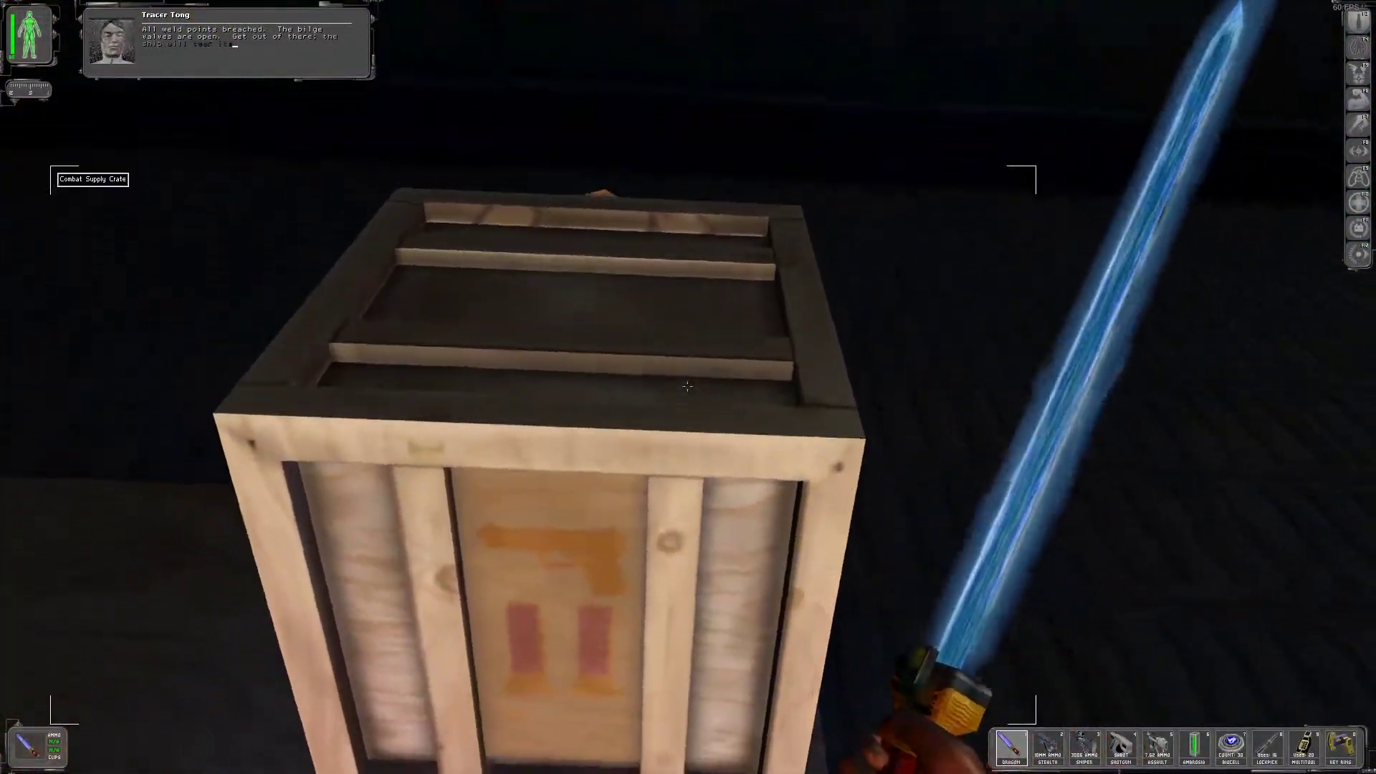
{"action": "left_click", "coordinate": [689, 387]}
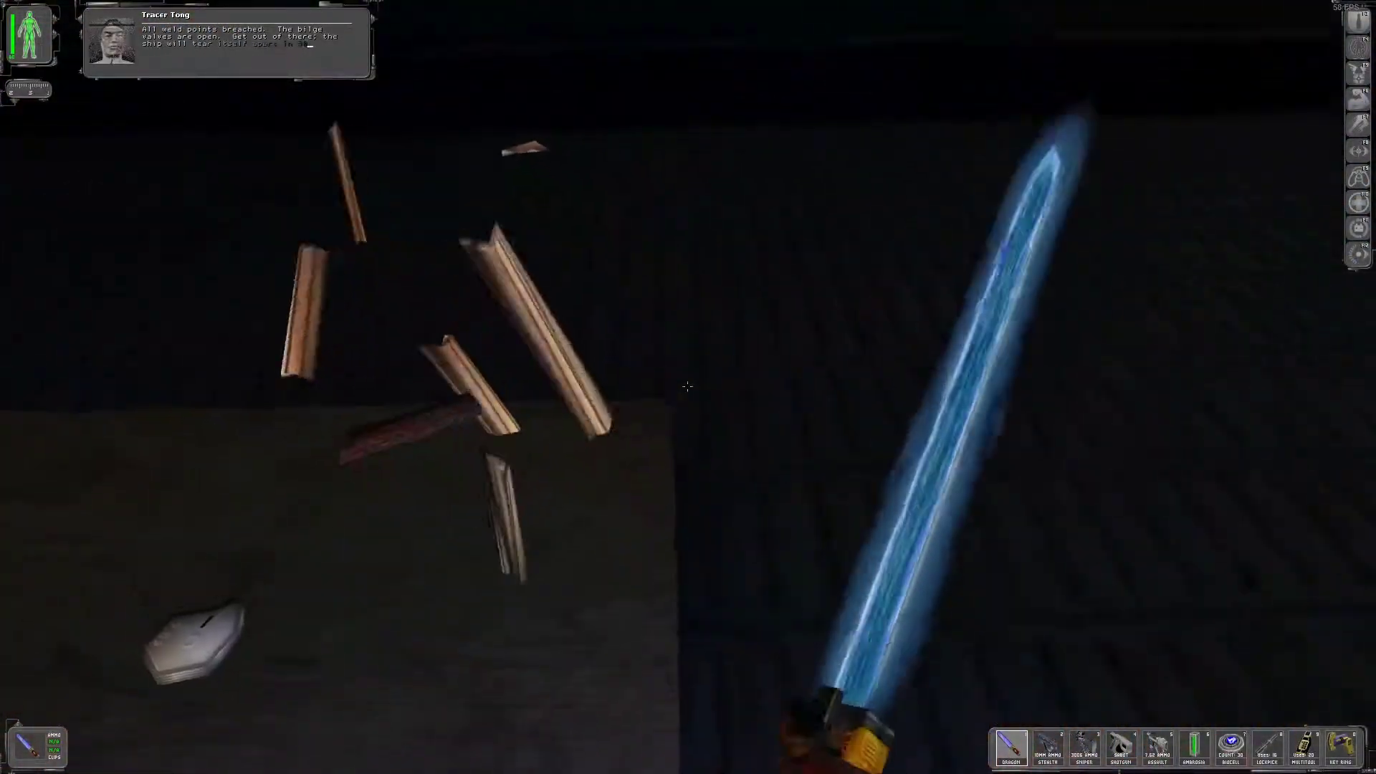
{"action": "right_click", "coordinate": [688, 387]}
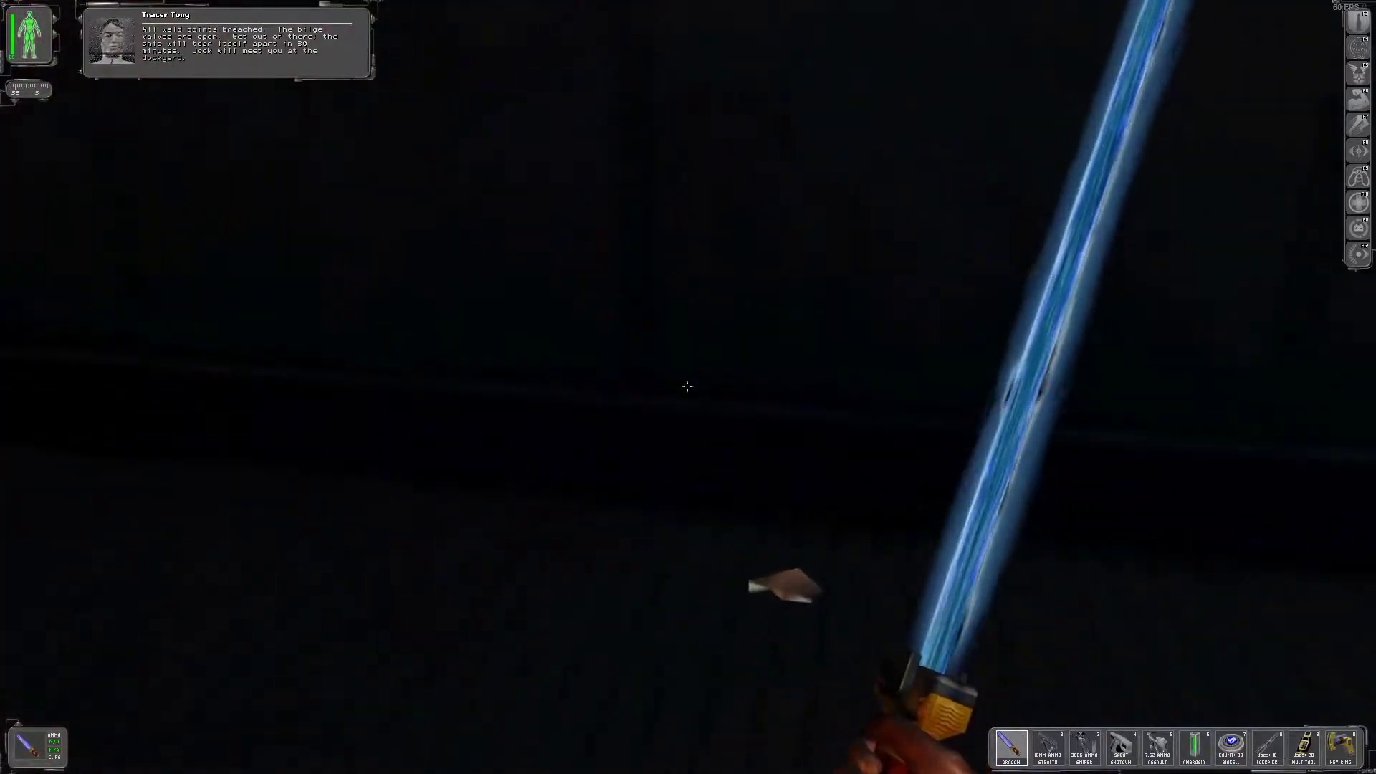
Walk through the warehouse past the railing to the locked door
{"action": "key", "text": "w"}
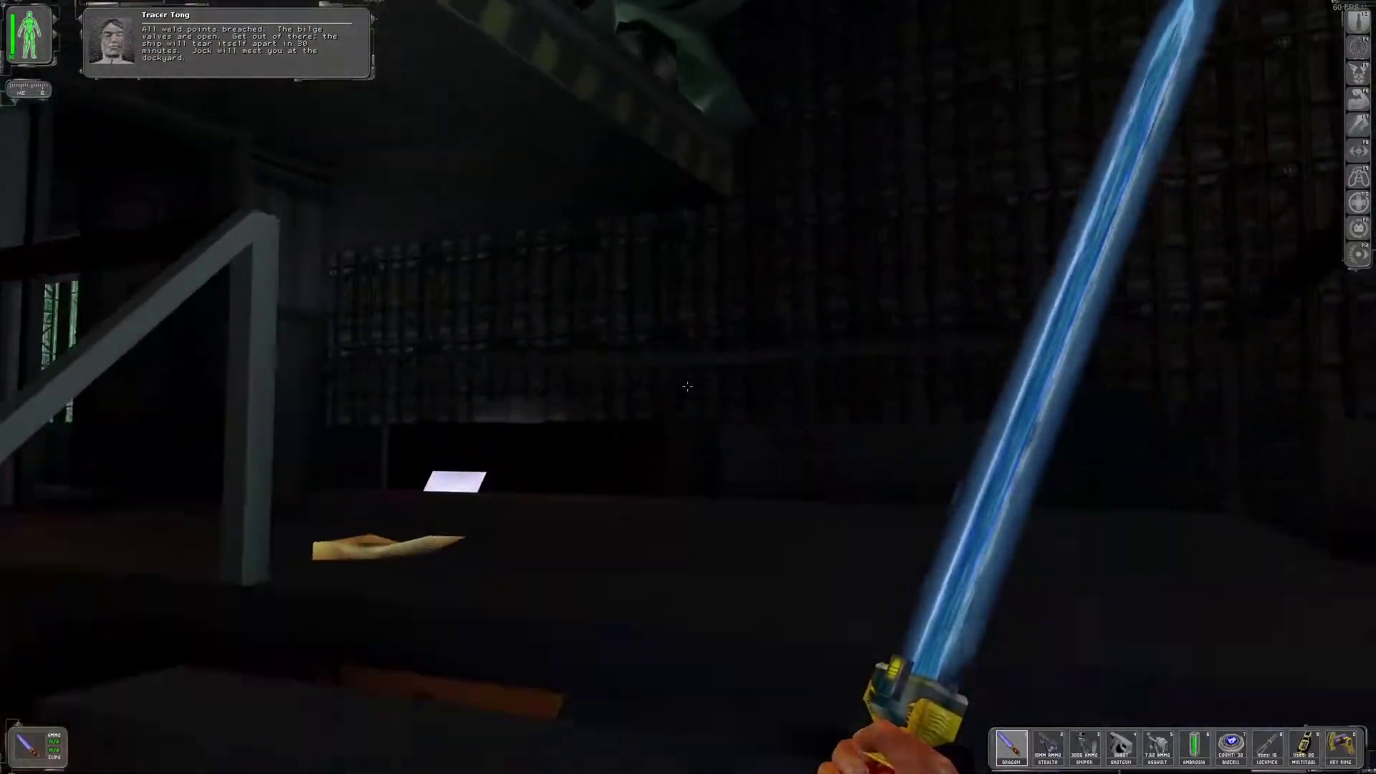
{"action": "key", "text": "w"}
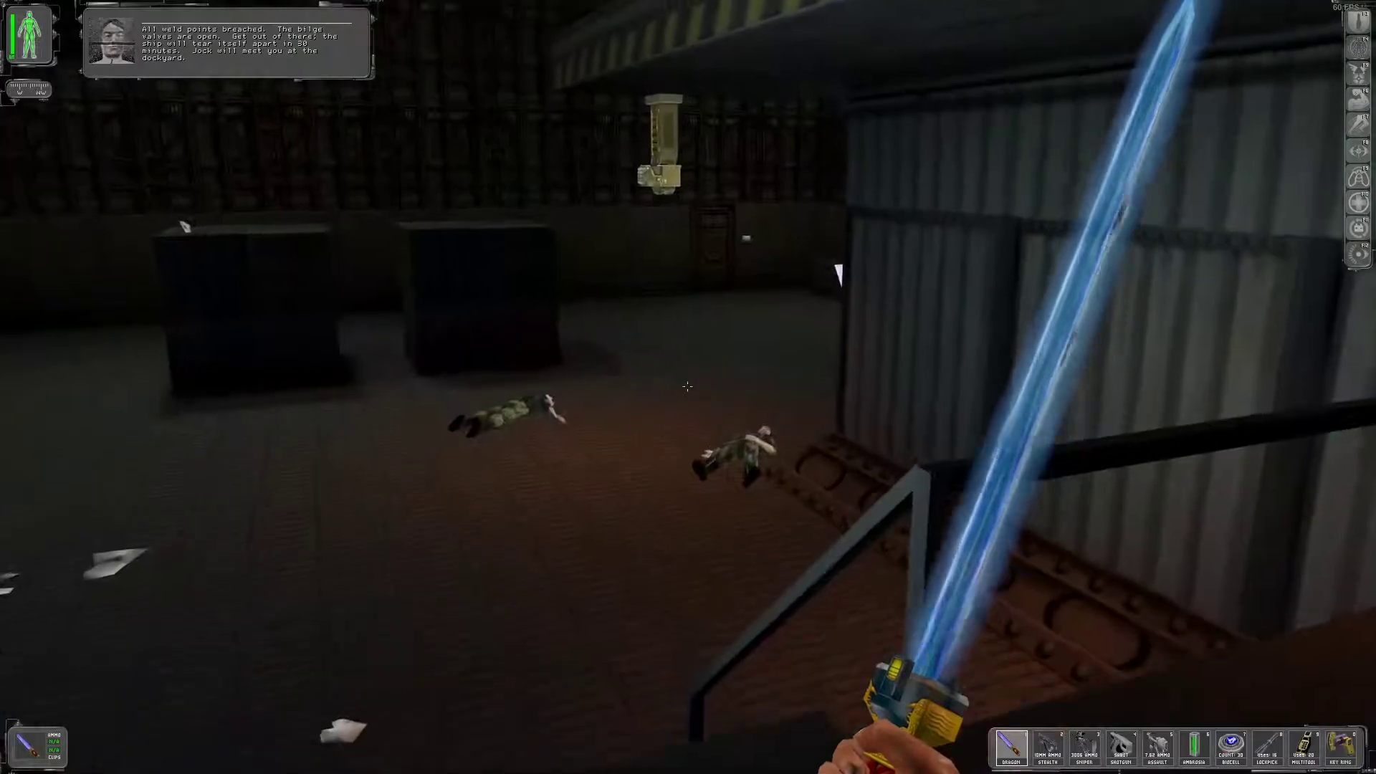
{"action": "key", "text": "w"}
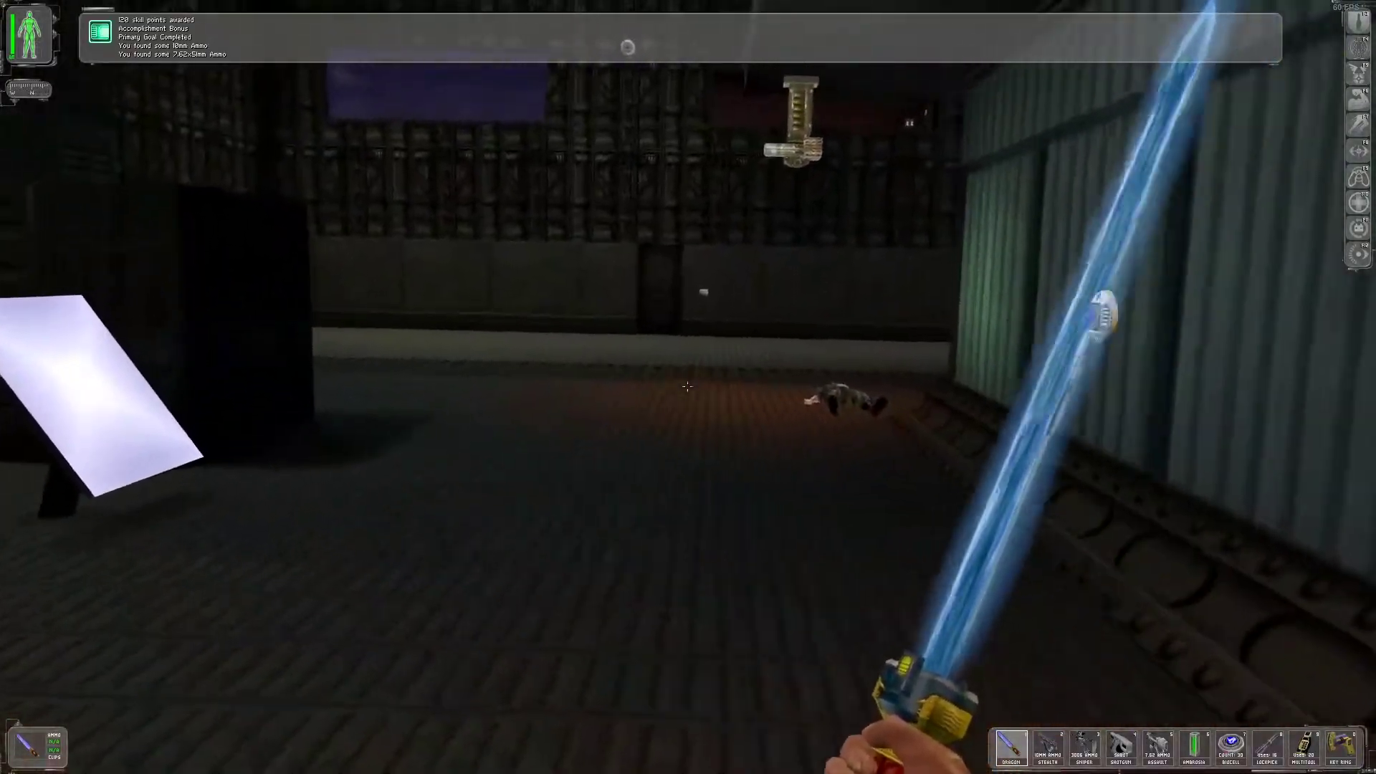
{"action": "key", "text": "w"}
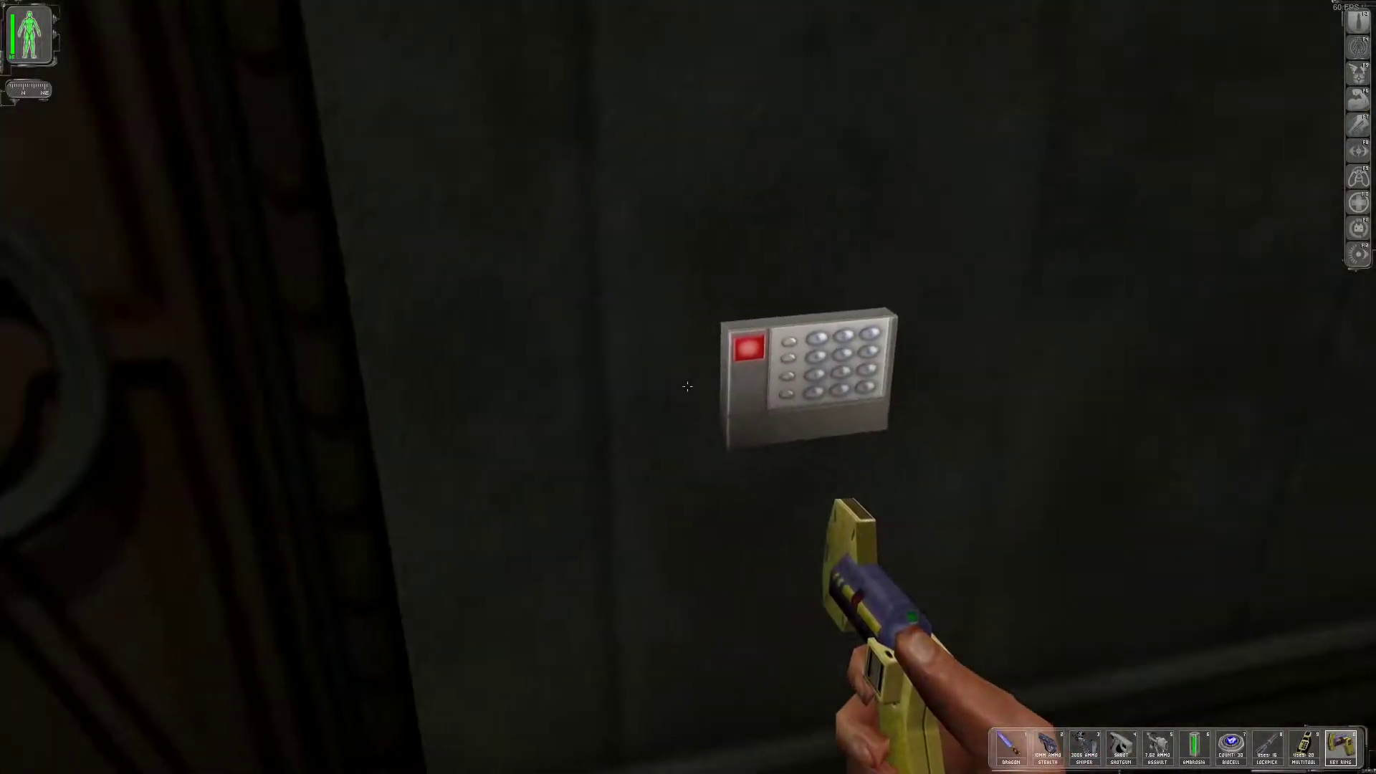
Bypass the security keypad with the multitool
{"action": "right_click", "coordinate": [726, 441]}
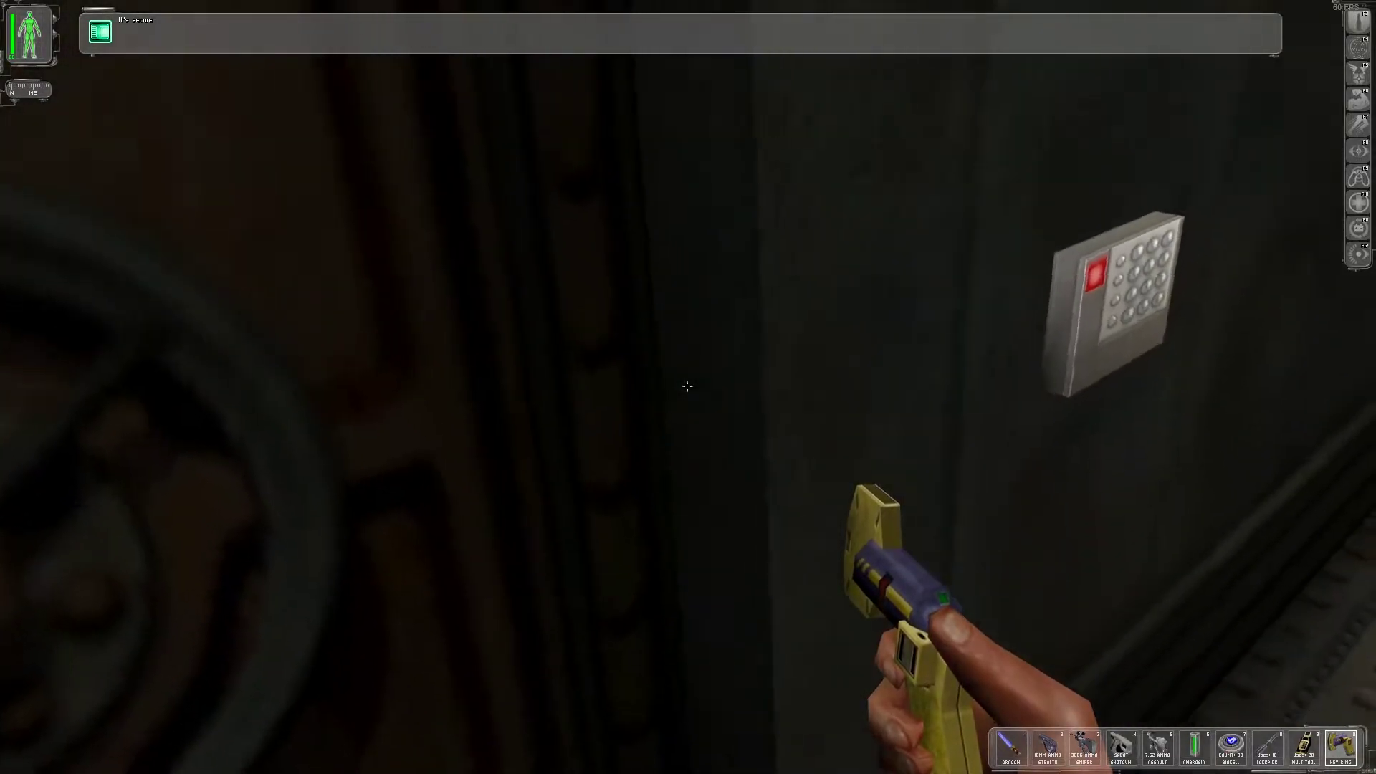
{"action": "key", "text": "s"}
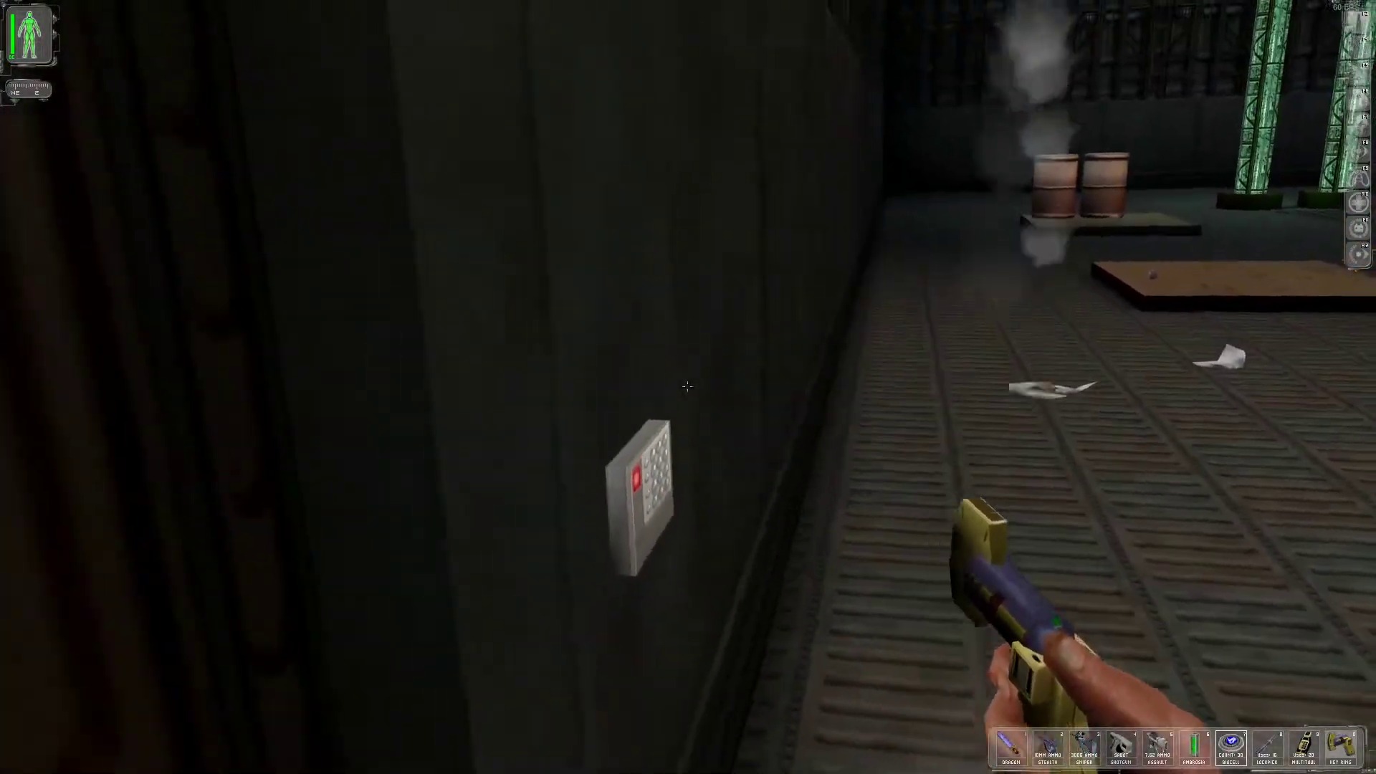
{"action": "key", "text": "7"}
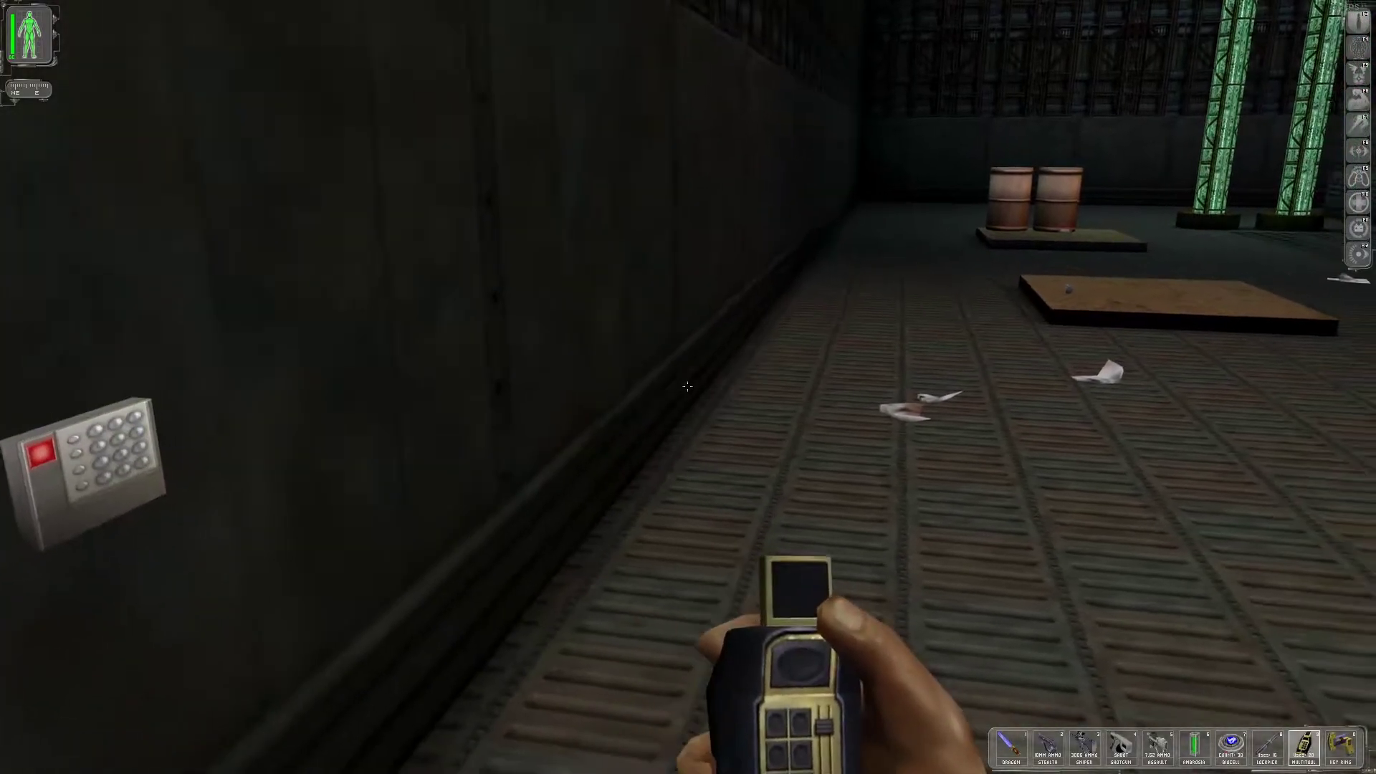
{"action": "key", "text": "w"}
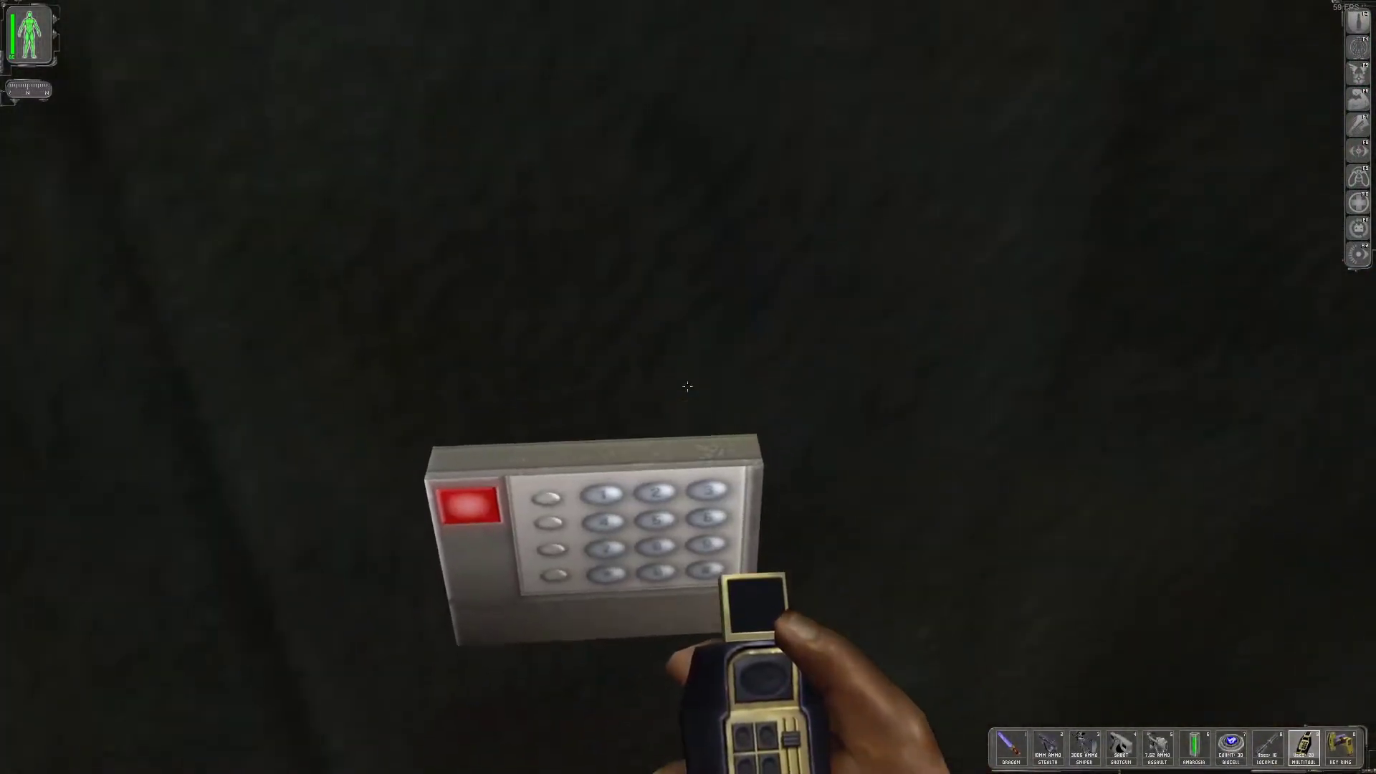
{"action": "left_click", "coordinate": [687, 386]}
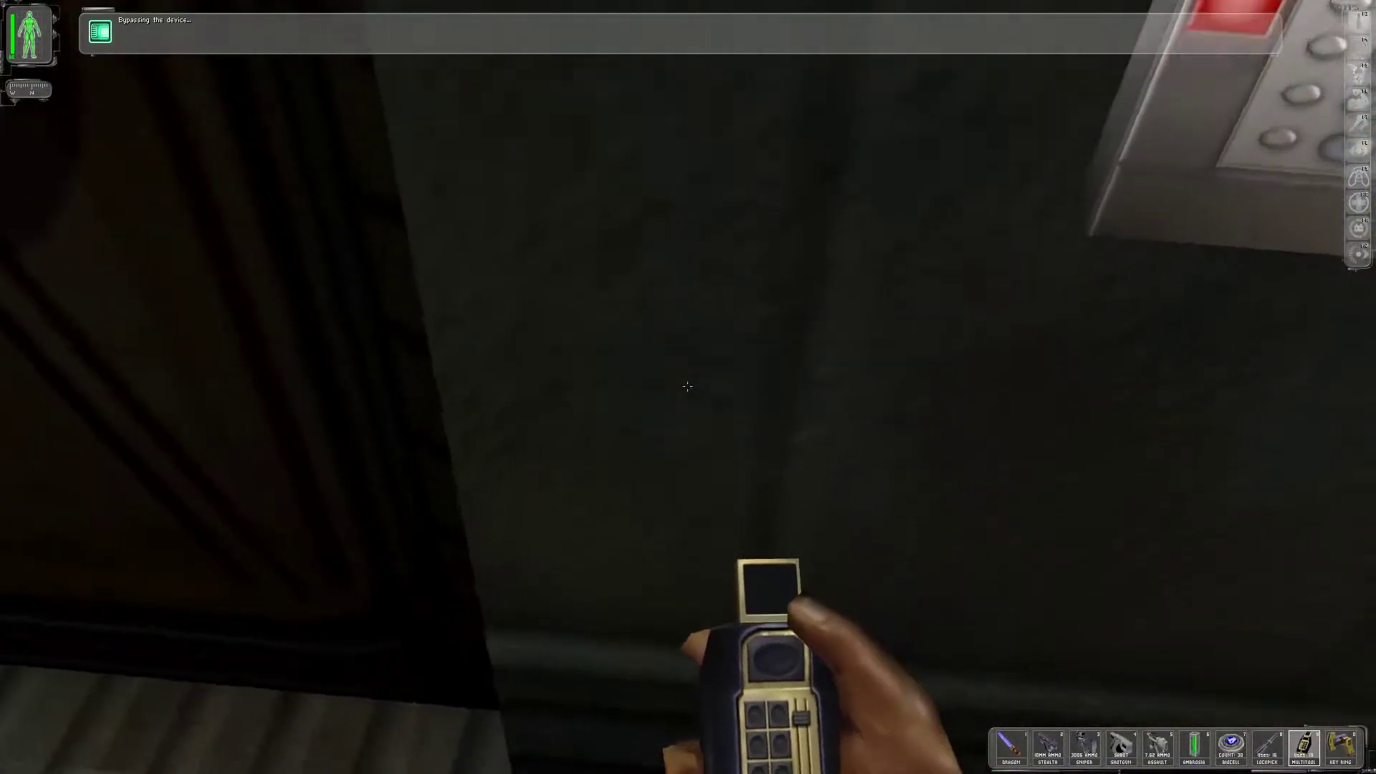
{"action": "left_click", "coordinate": [687, 386]}
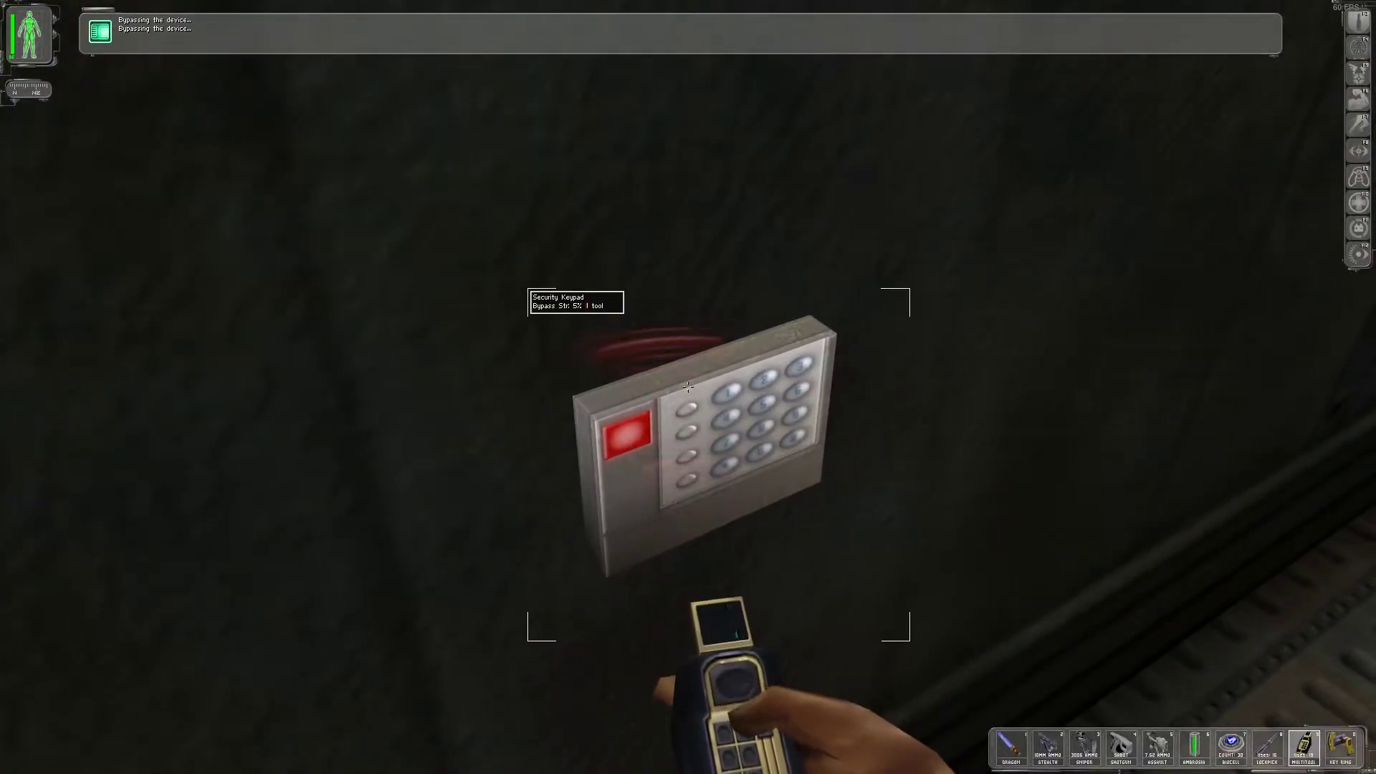
{"action": "right_click", "coordinate": [687, 385]}
{"action": "key", "text": "Escape"}
Smash the crate in the room beyond with the sword and take its medkit
{"action": "key", "text": "w"}
{"action": "key", "text": "w"}
{"action": "key", "text": "1"}
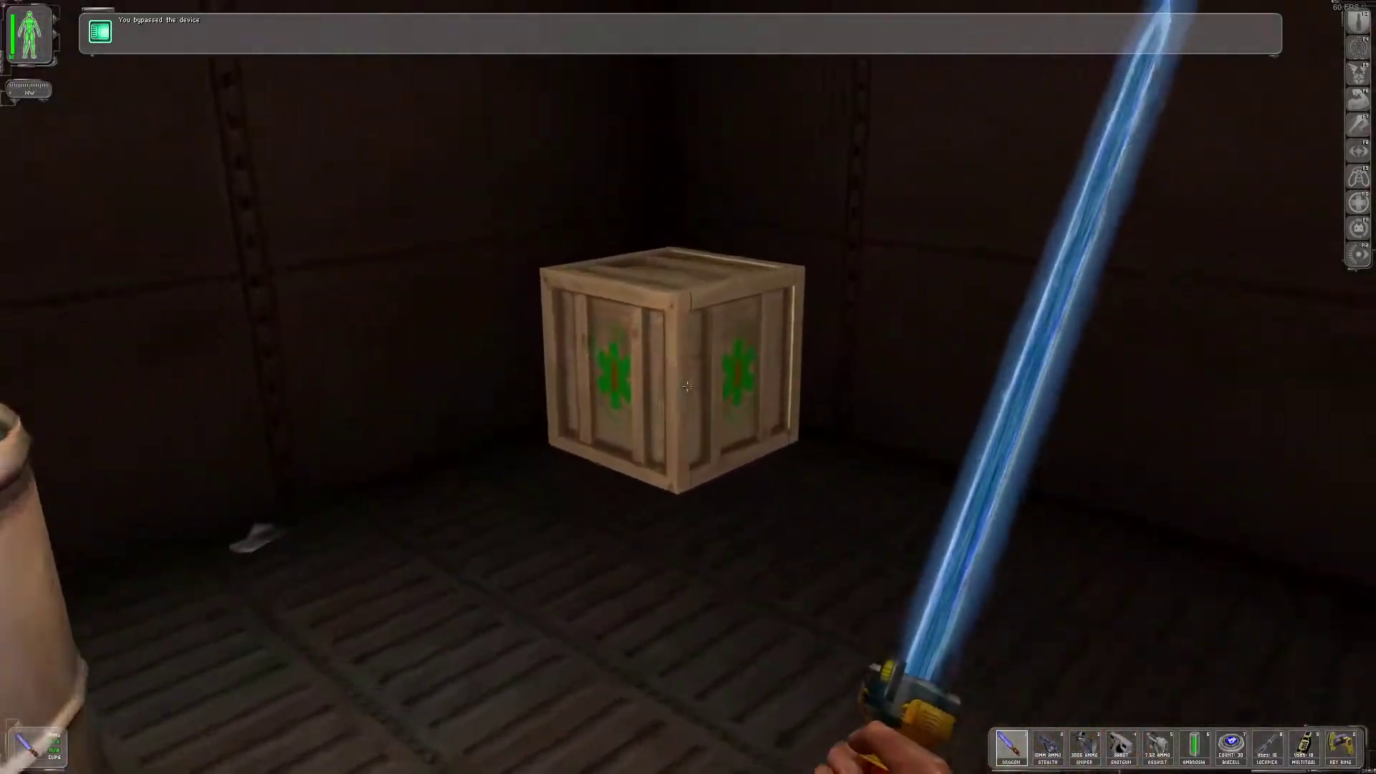
{"action": "left_click", "coordinate": [687, 386]}
{"action": "right_click", "coordinate": [687, 385]}
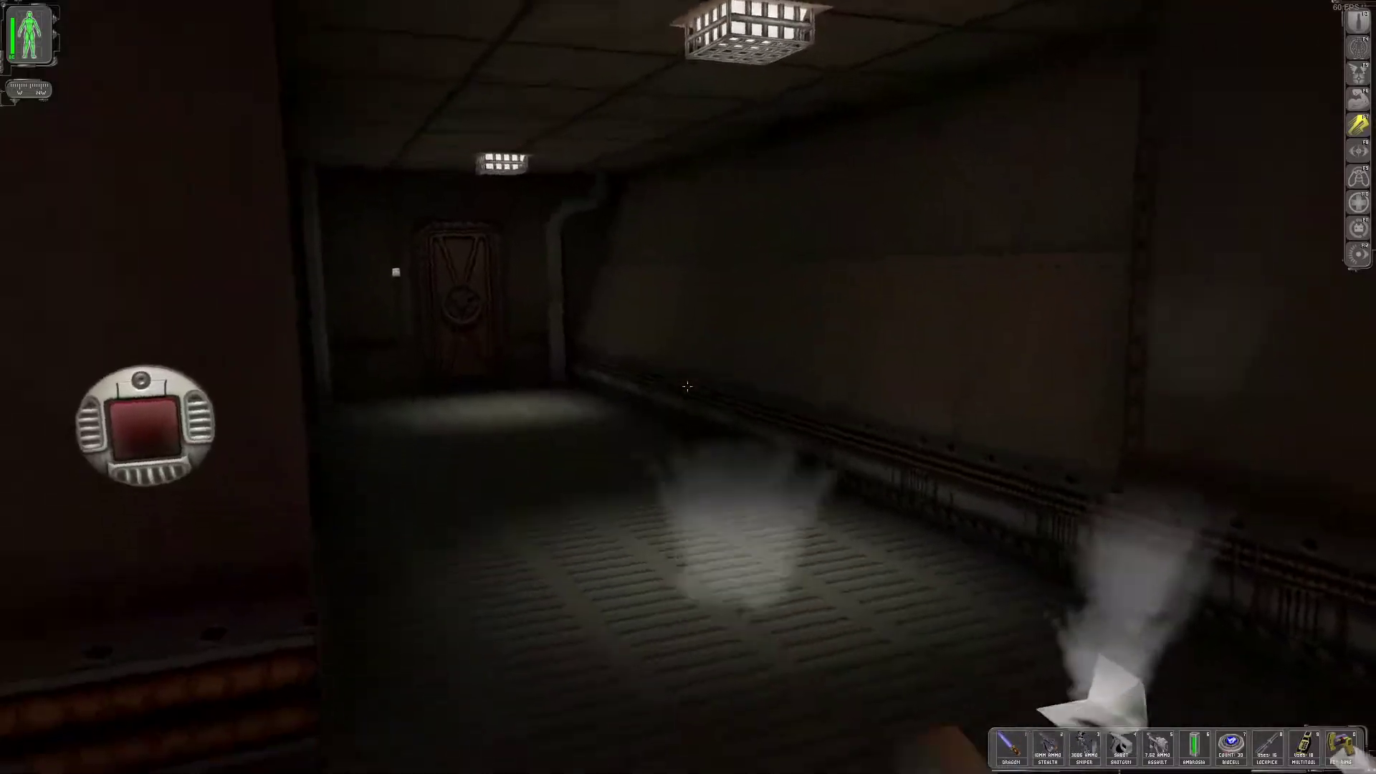
Search the fallen soldier's body for ammo, then pick it up and drop it
{"action": "key", "text": "F12"}
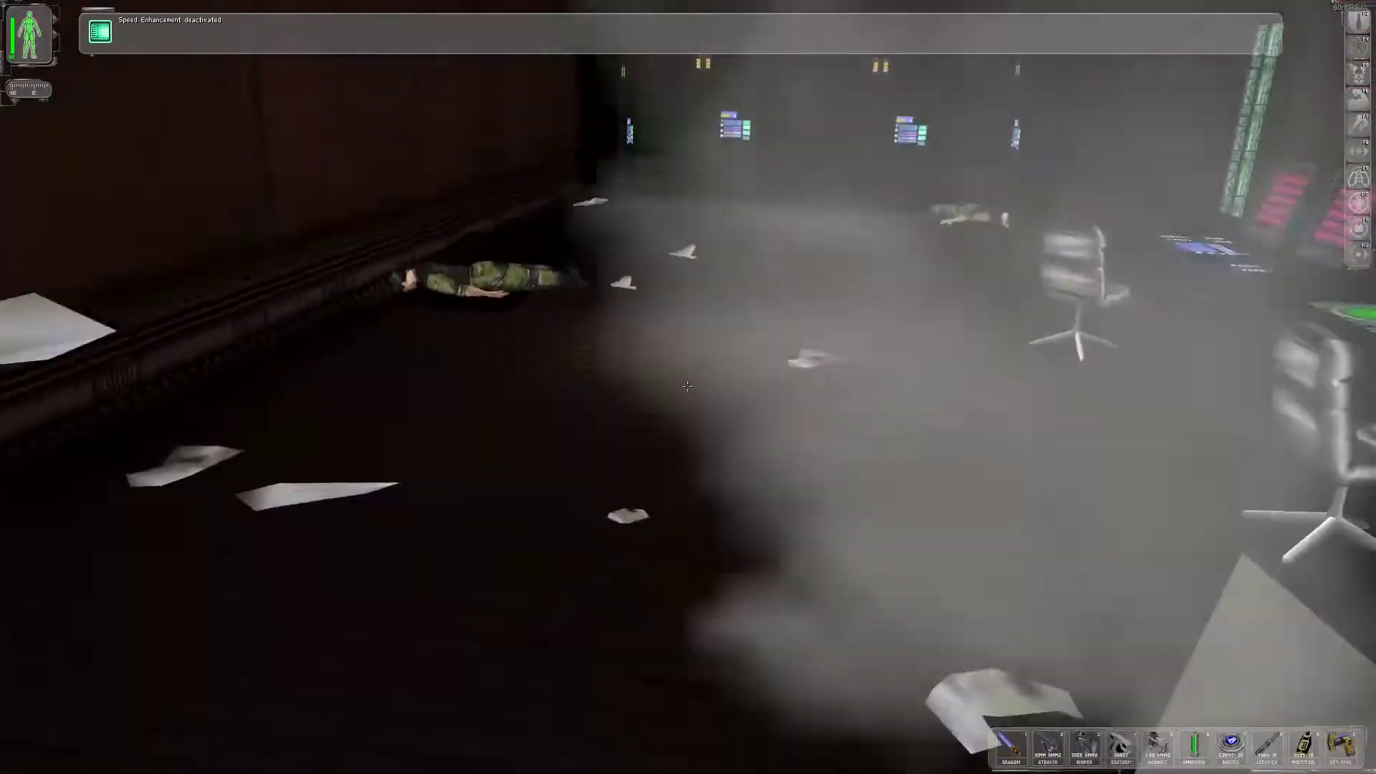
{"action": "right_click", "coordinate": [687, 387]}
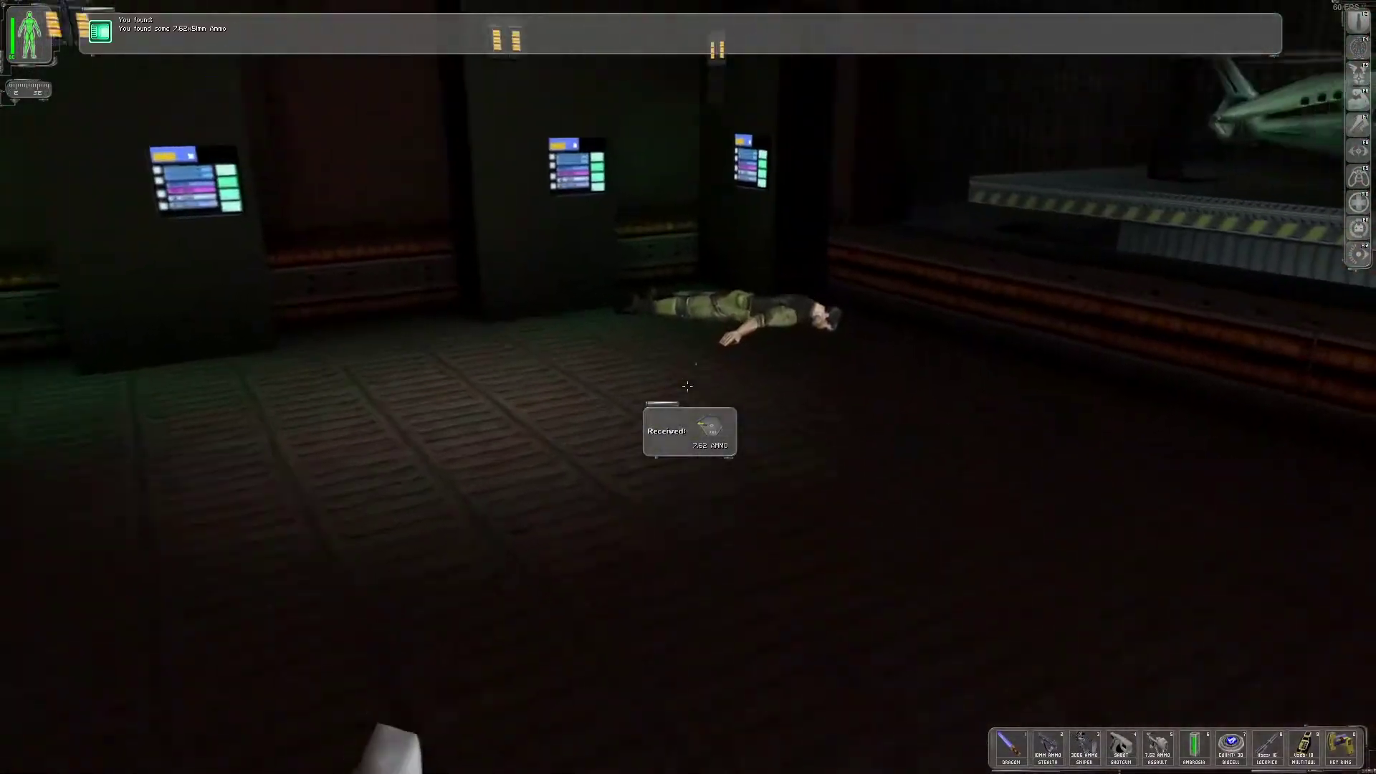
{"action": "right_click", "coordinate": [687, 387]}
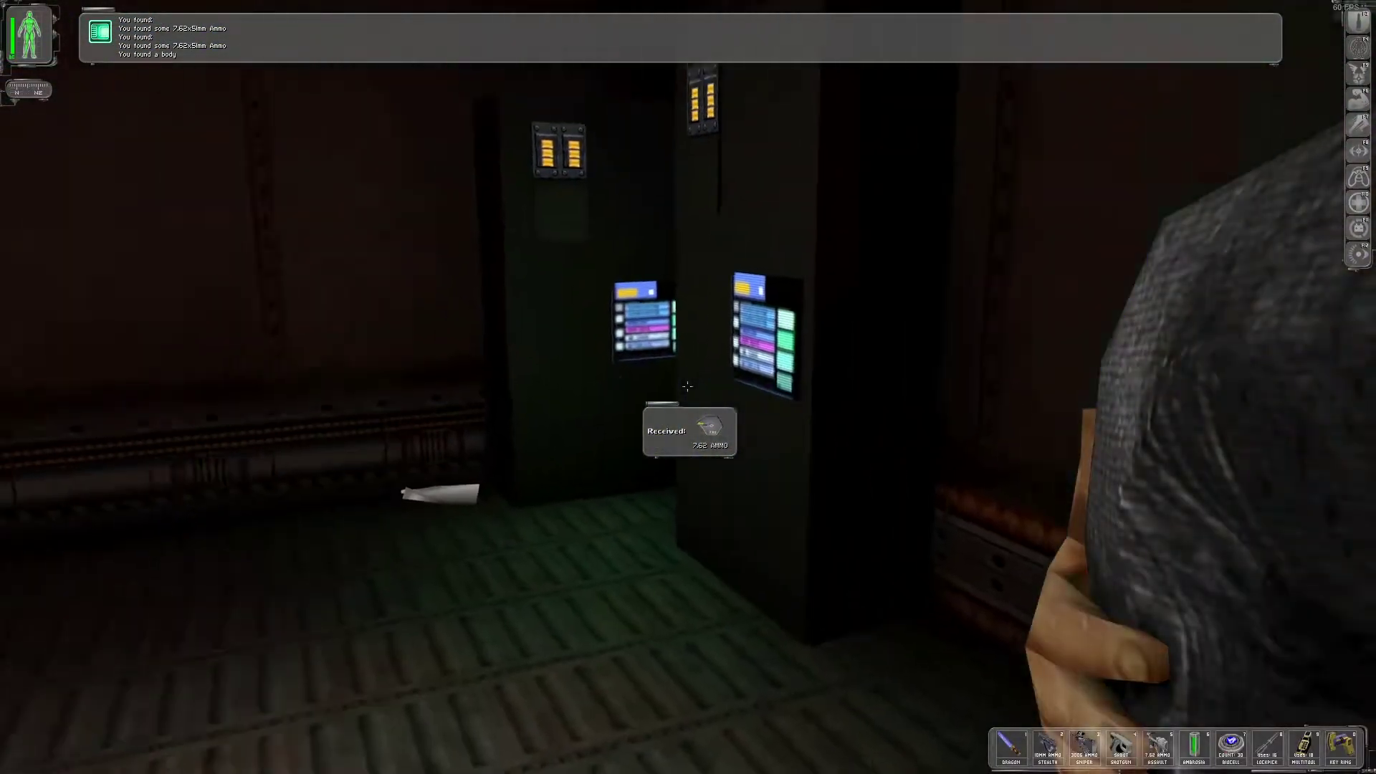
{"action": "right_click", "coordinate": [687, 387]}
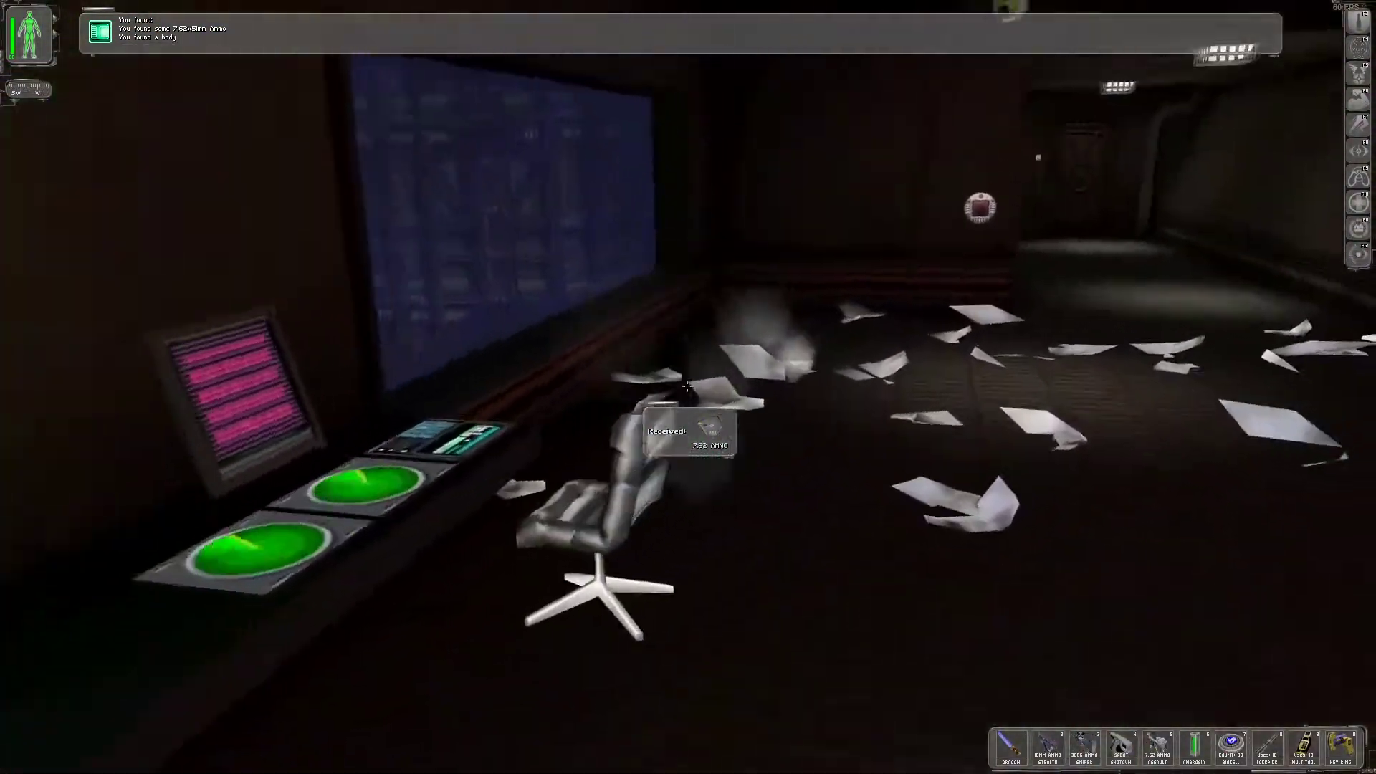
Walk through the office and barrel room to the warehouse doorway
{"action": "key", "text": "w"}
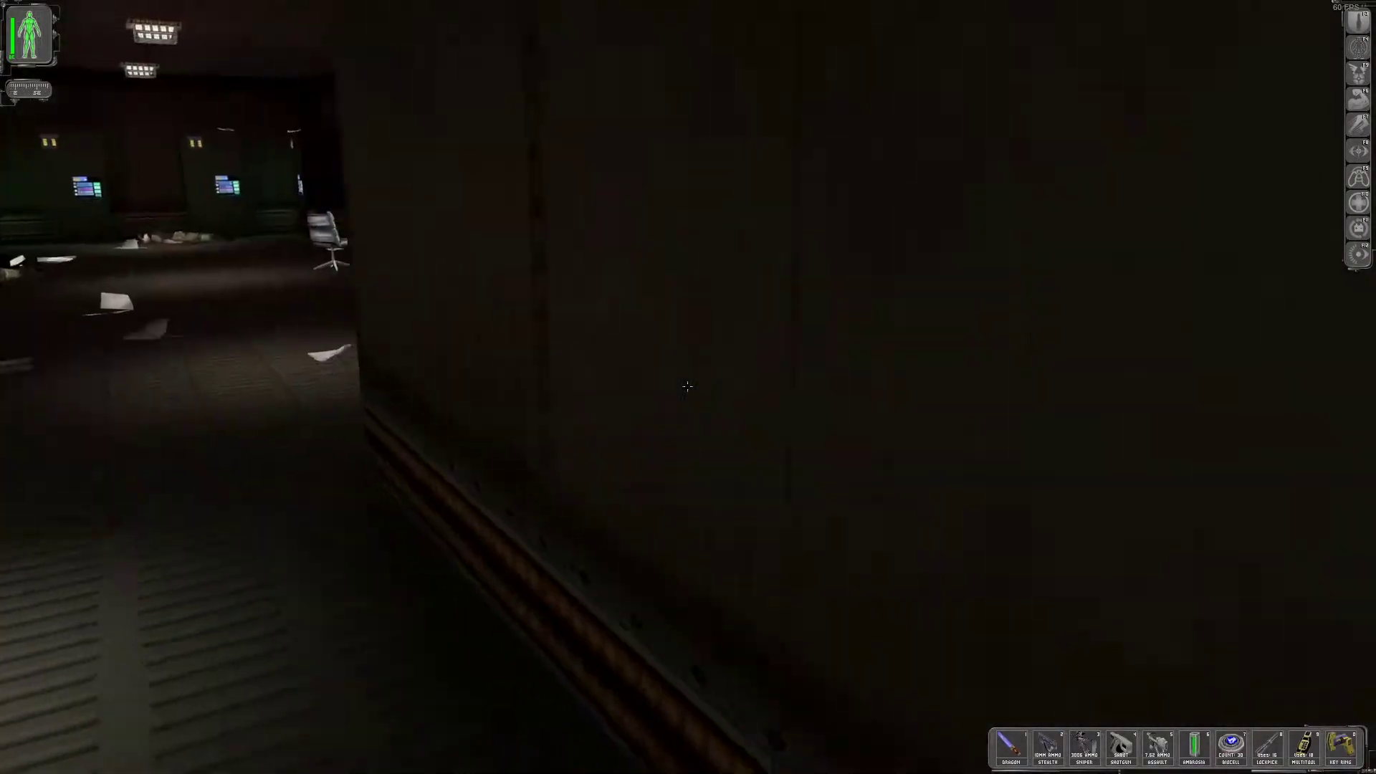
{"action": "key", "text": "w"}
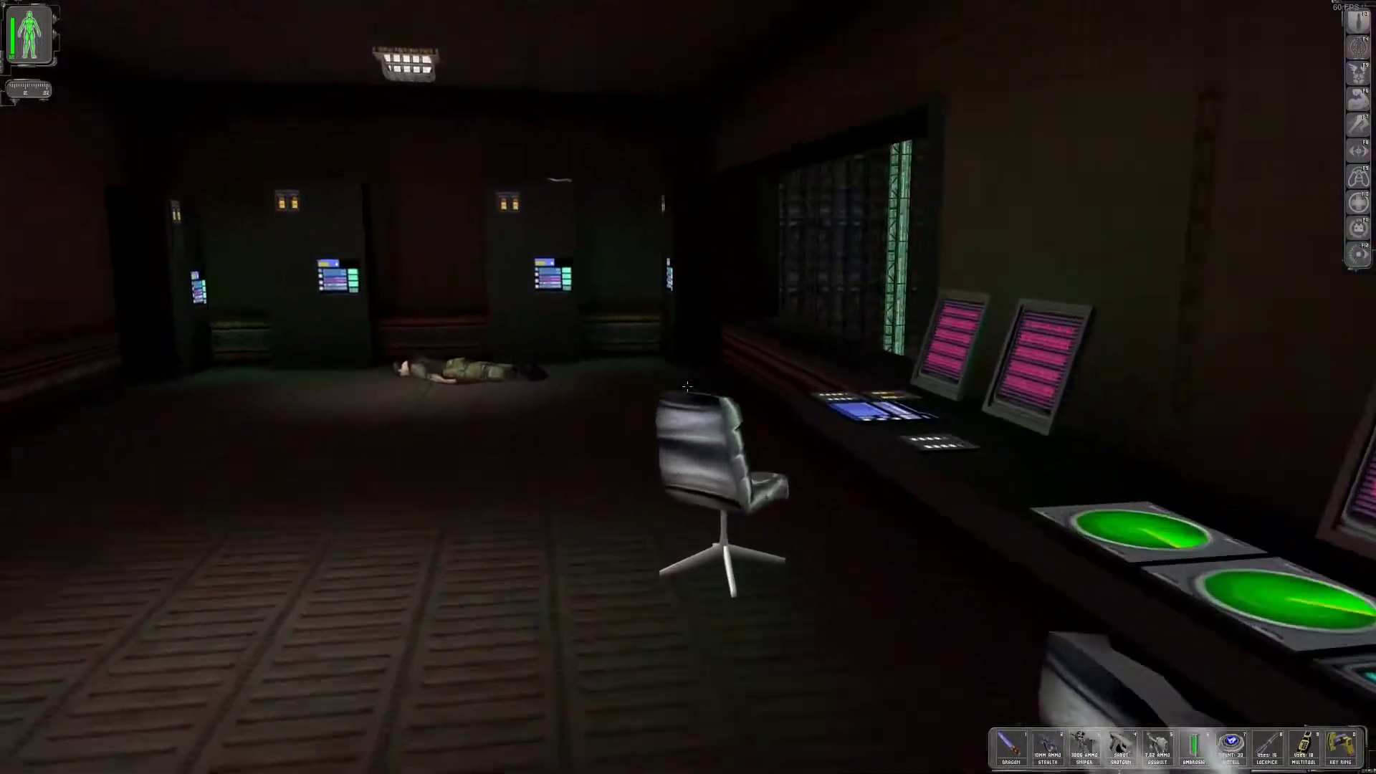
{"action": "key", "text": "w"}
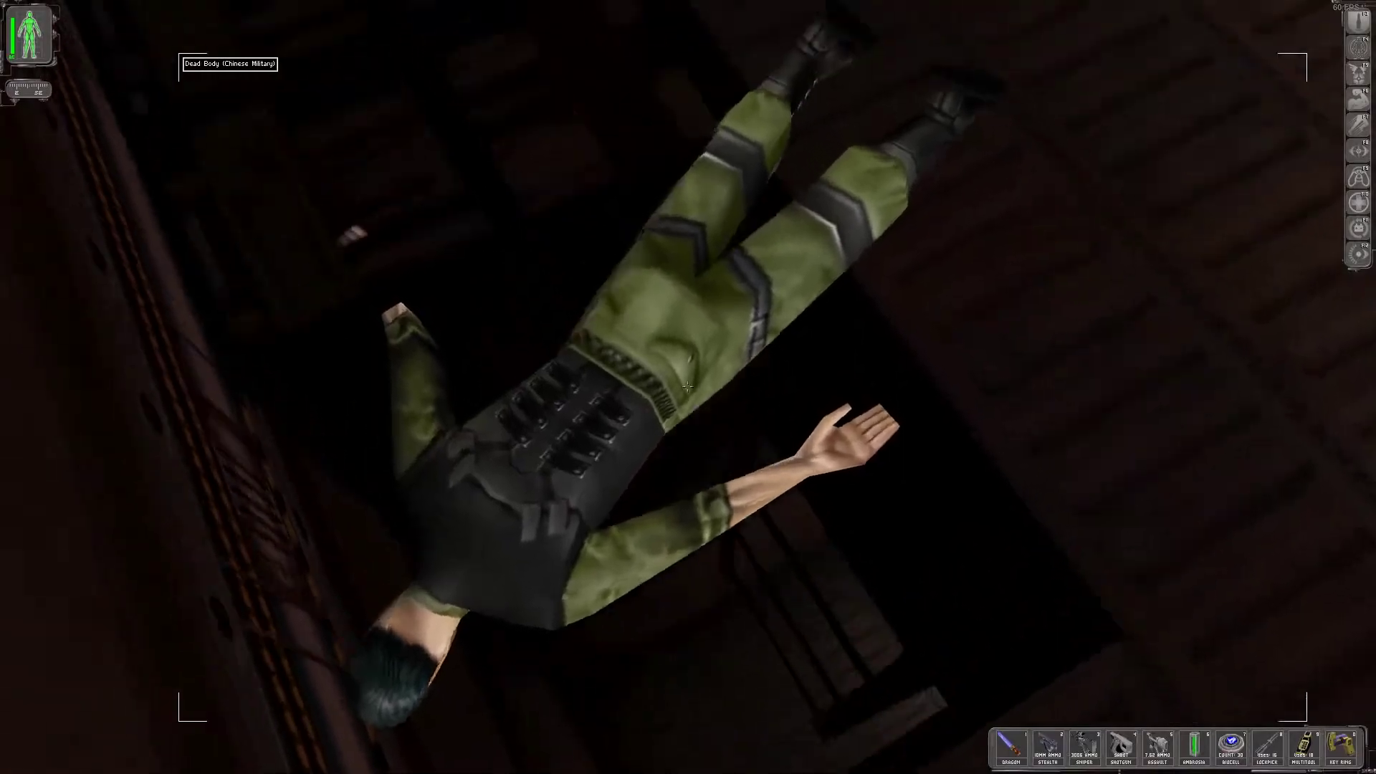
{"action": "key", "text": "w"}
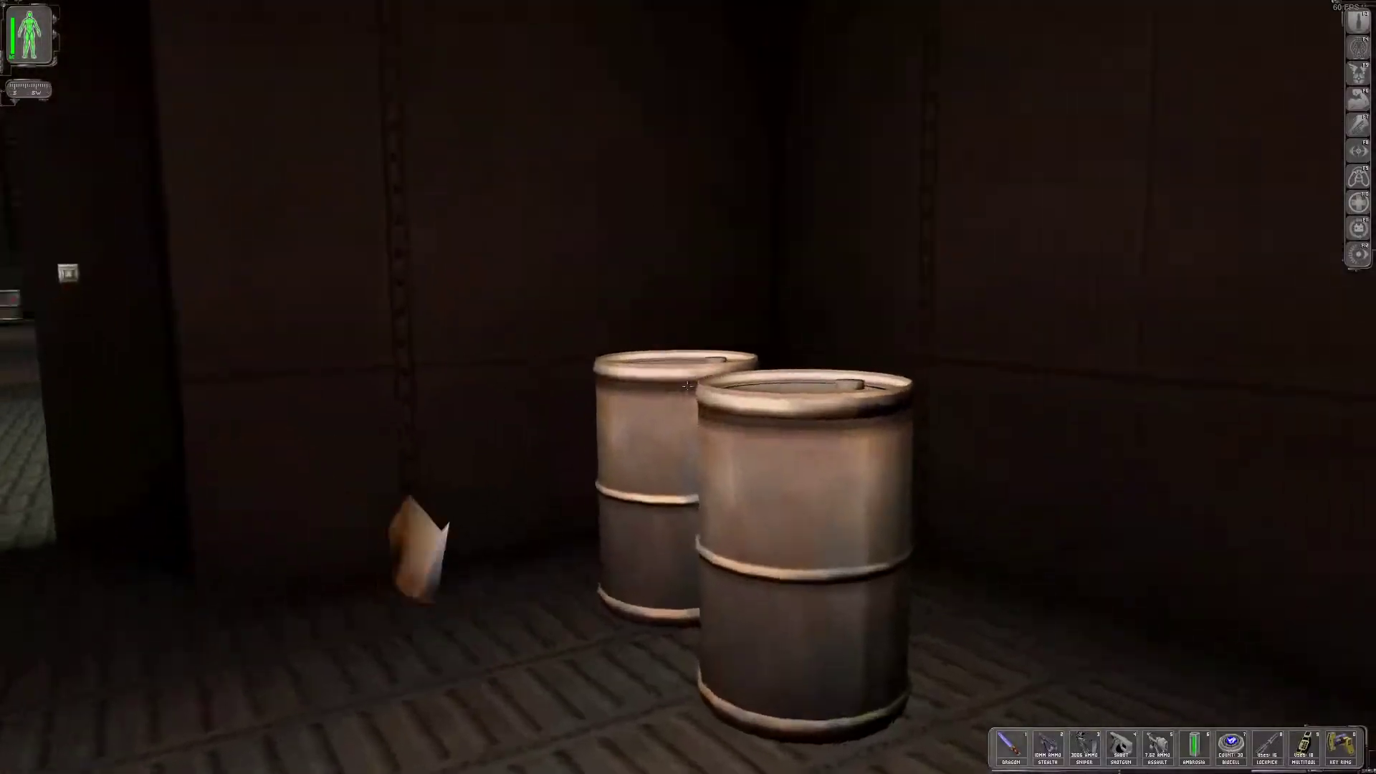
{"action": "key", "text": "w"}
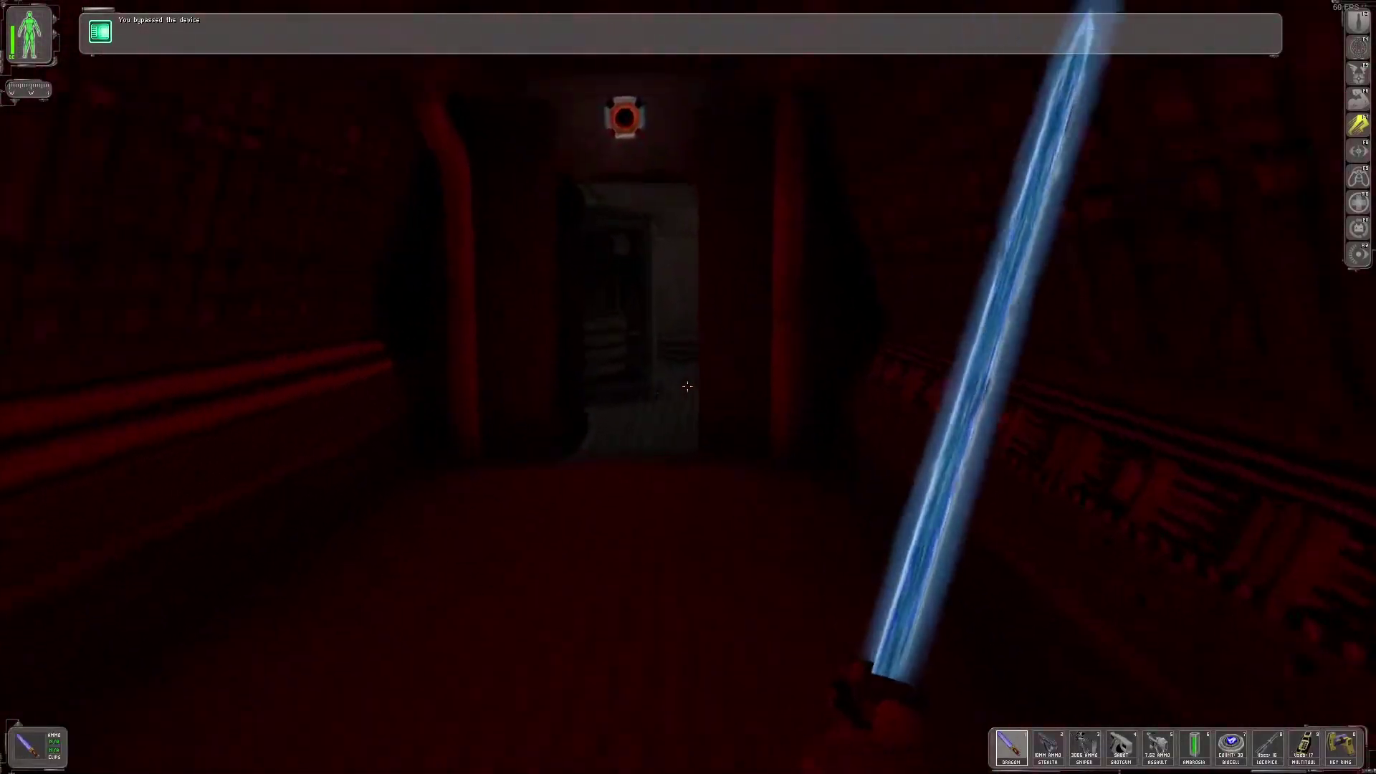
Pick up the multitool and recharge energy at the corridor's repair bot
{"action": "key", "text": "w"}
{"action": "key", "text": "w"}
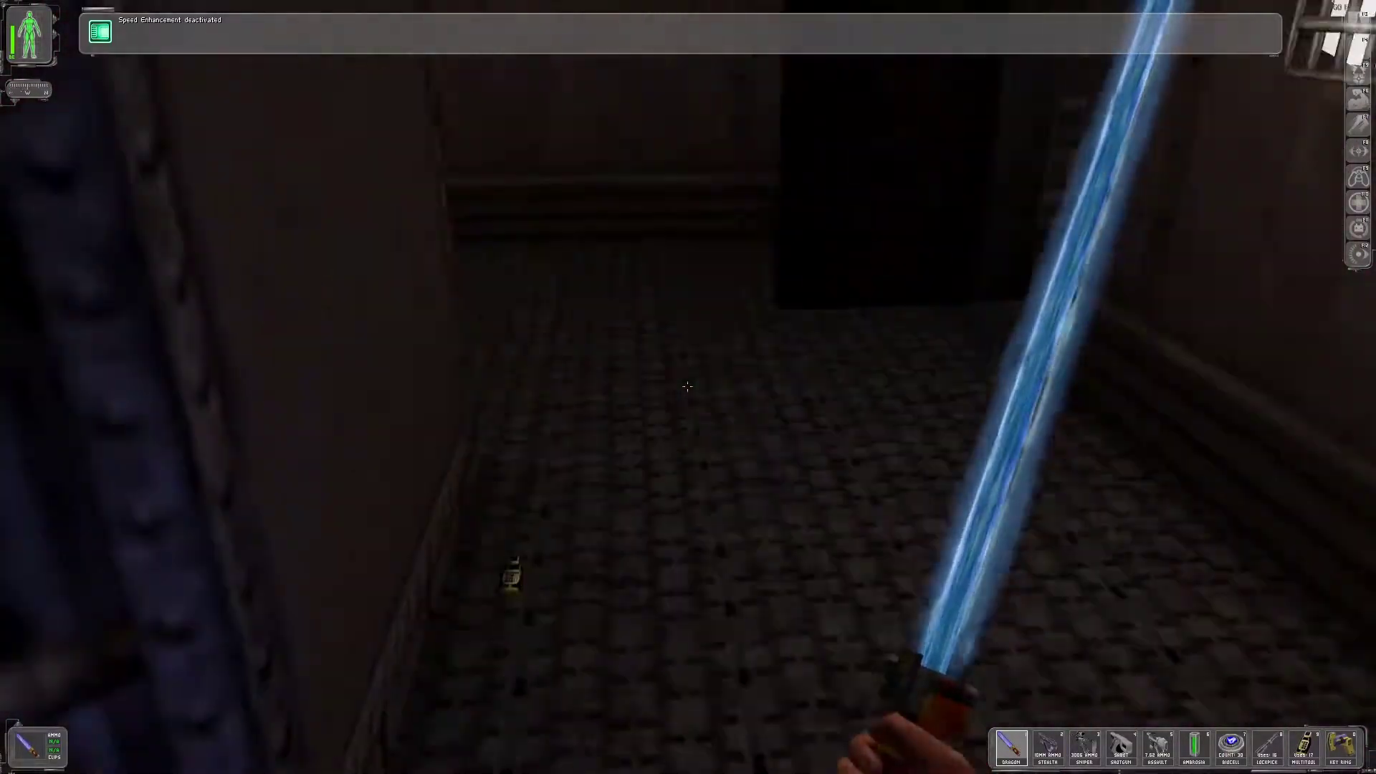
{"action": "key", "text": "1"}
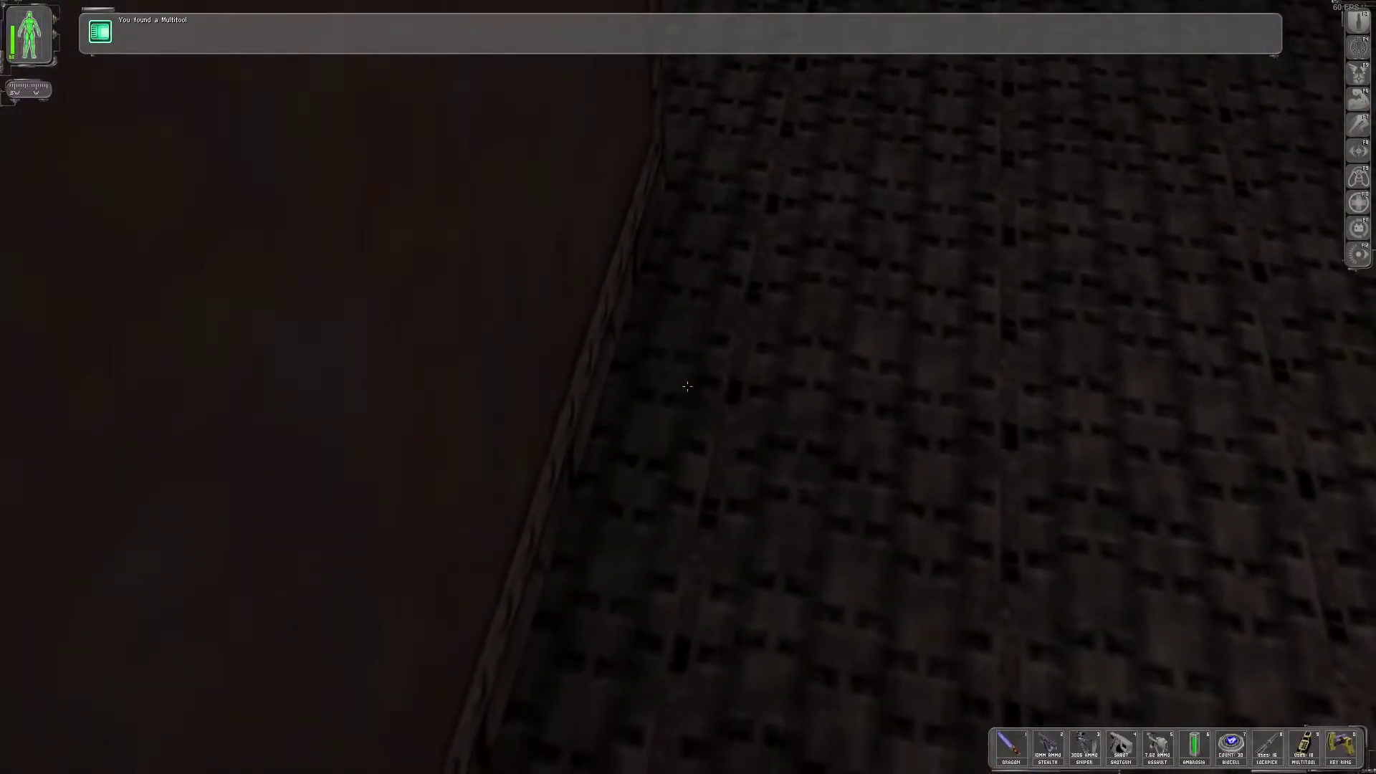
{"action": "key", "text": "w"}
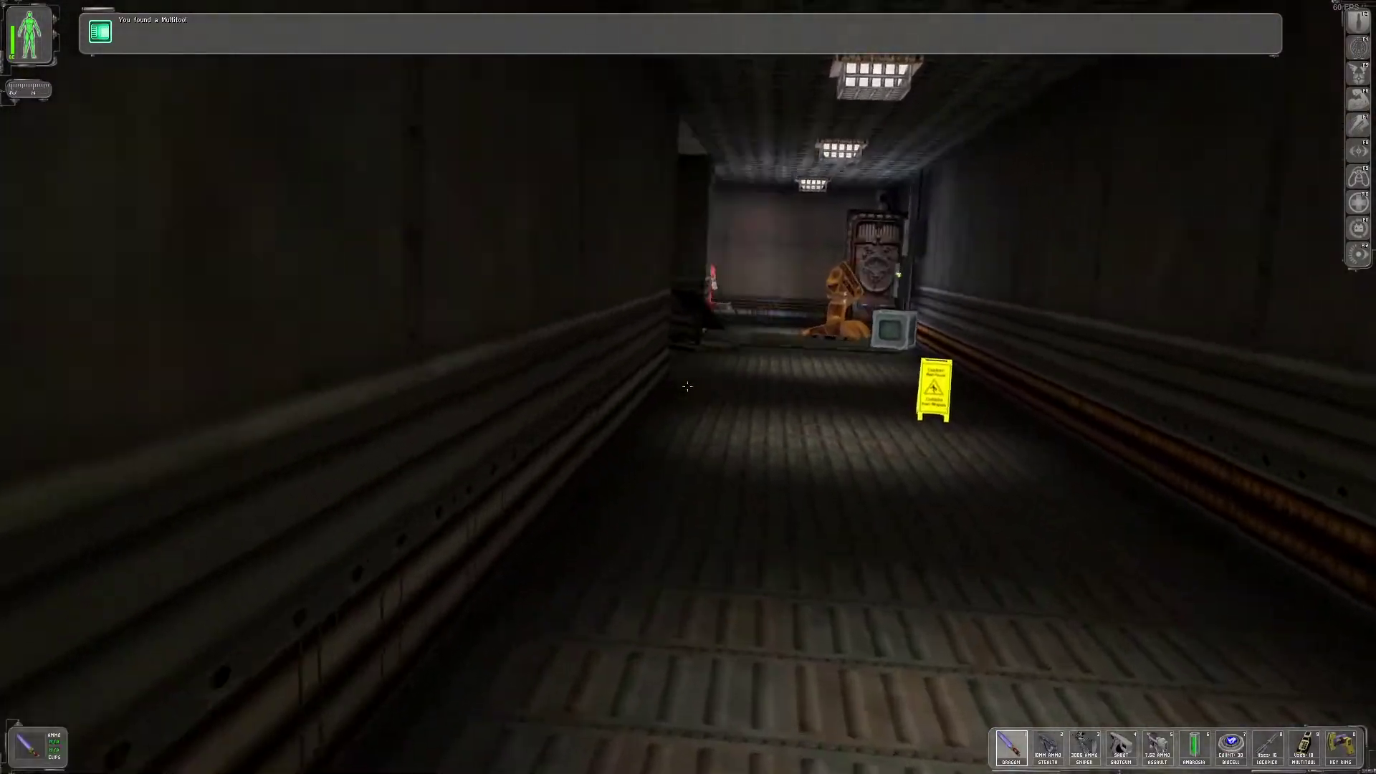
{"action": "key", "text": "1"}
{"action": "key", "text": "w"}
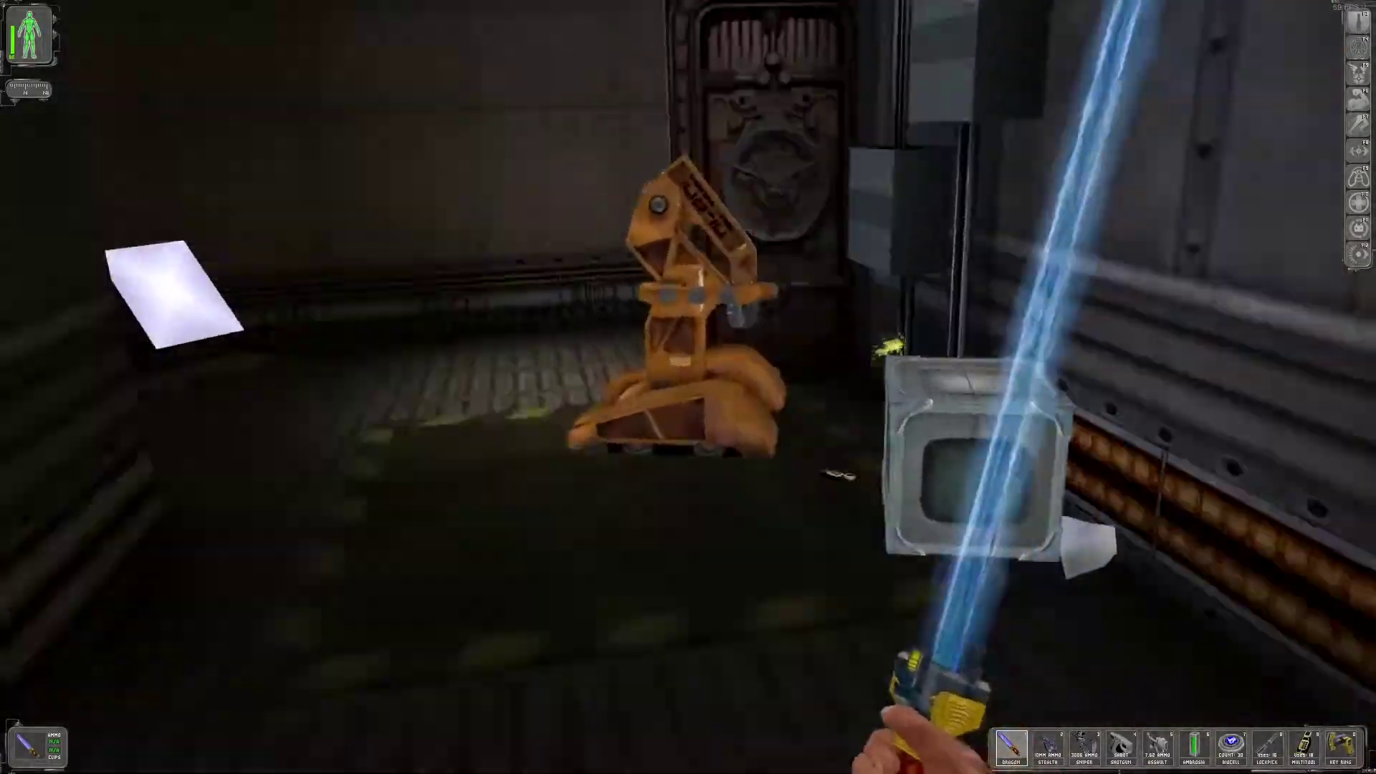
{"action": "right_click", "coordinate": [686, 386]}
{"action": "left_click", "coordinate": [628, 427]}
Follow the red-clad worker down the corridor and open the Engine Room wheel door
{"action": "key", "text": "w"}
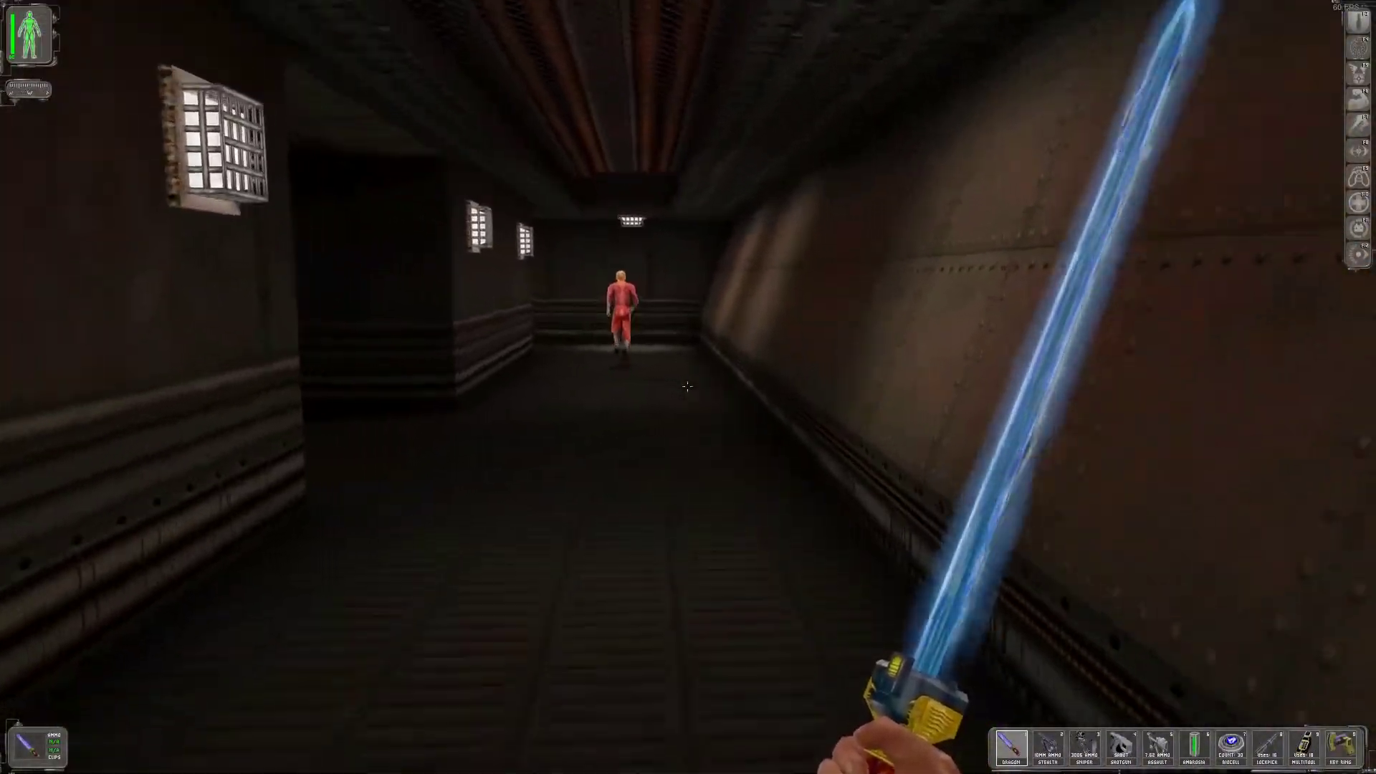
{"action": "key", "text": "w"}
{"action": "key", "text": "w"}
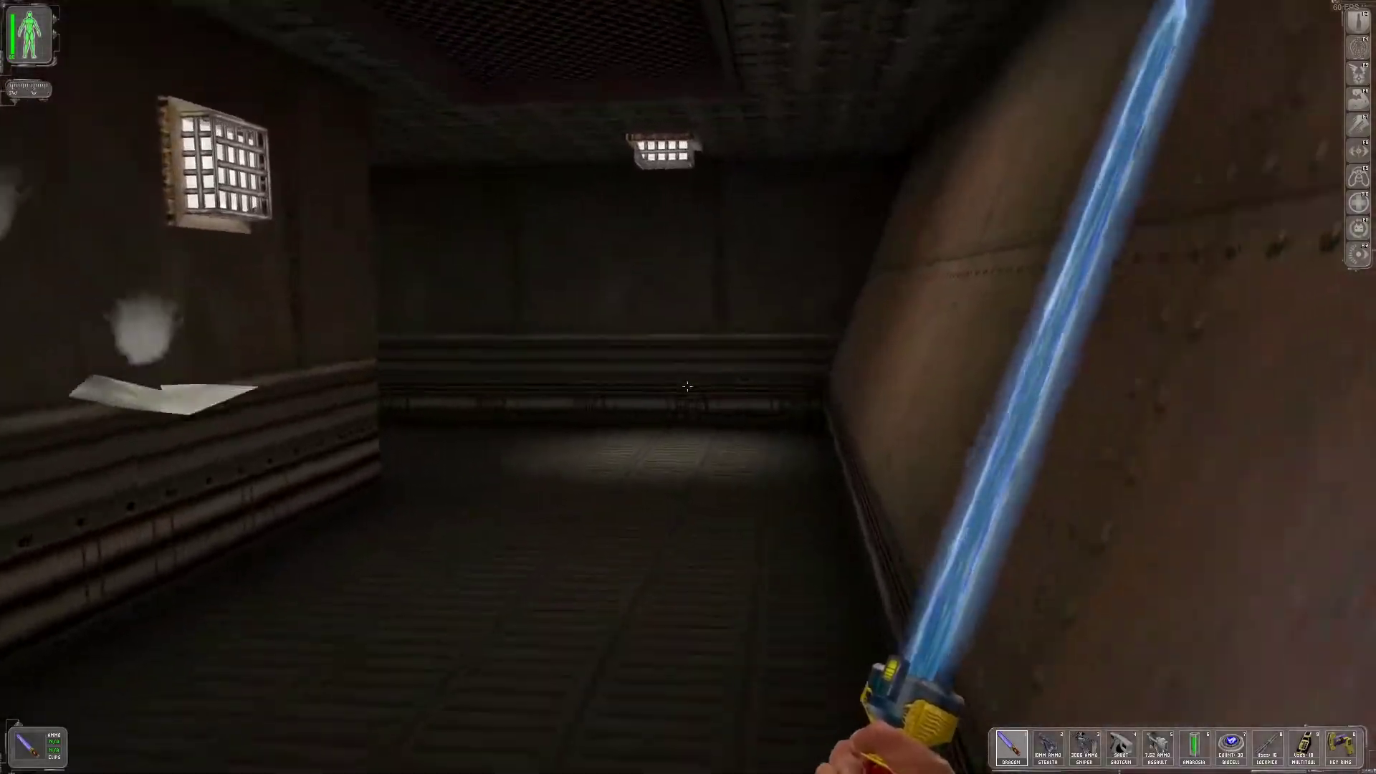
{"action": "key", "text": "w"}
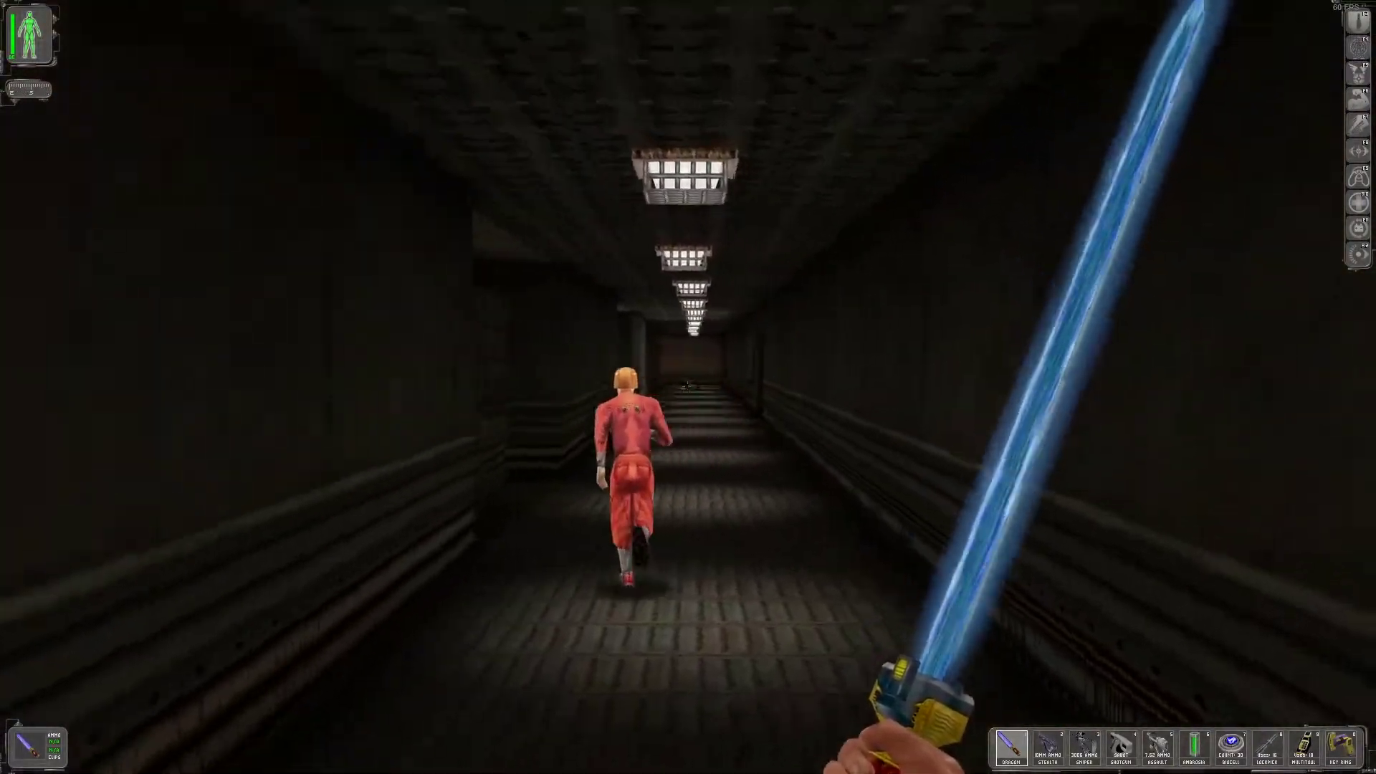
{"action": "key", "text": "w"}
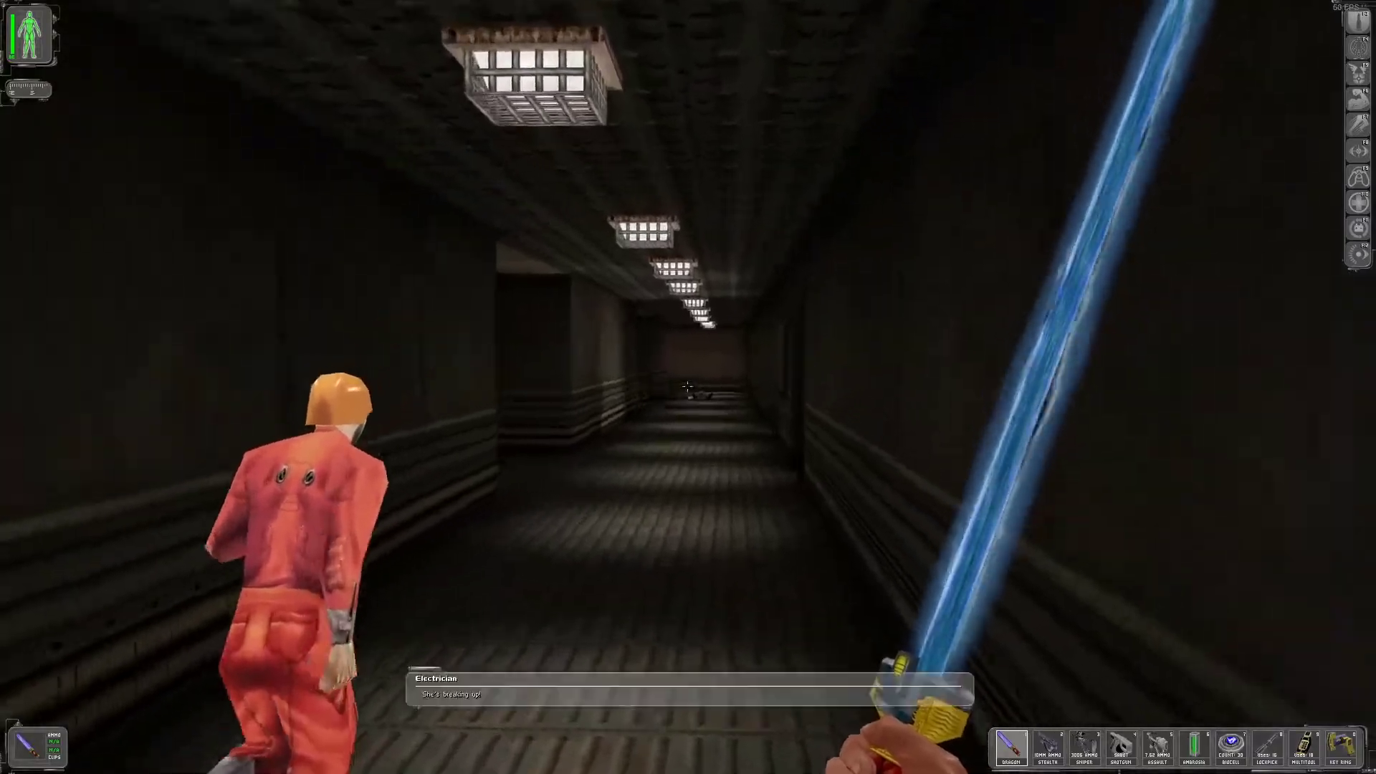
{"action": "key", "text": "w"}
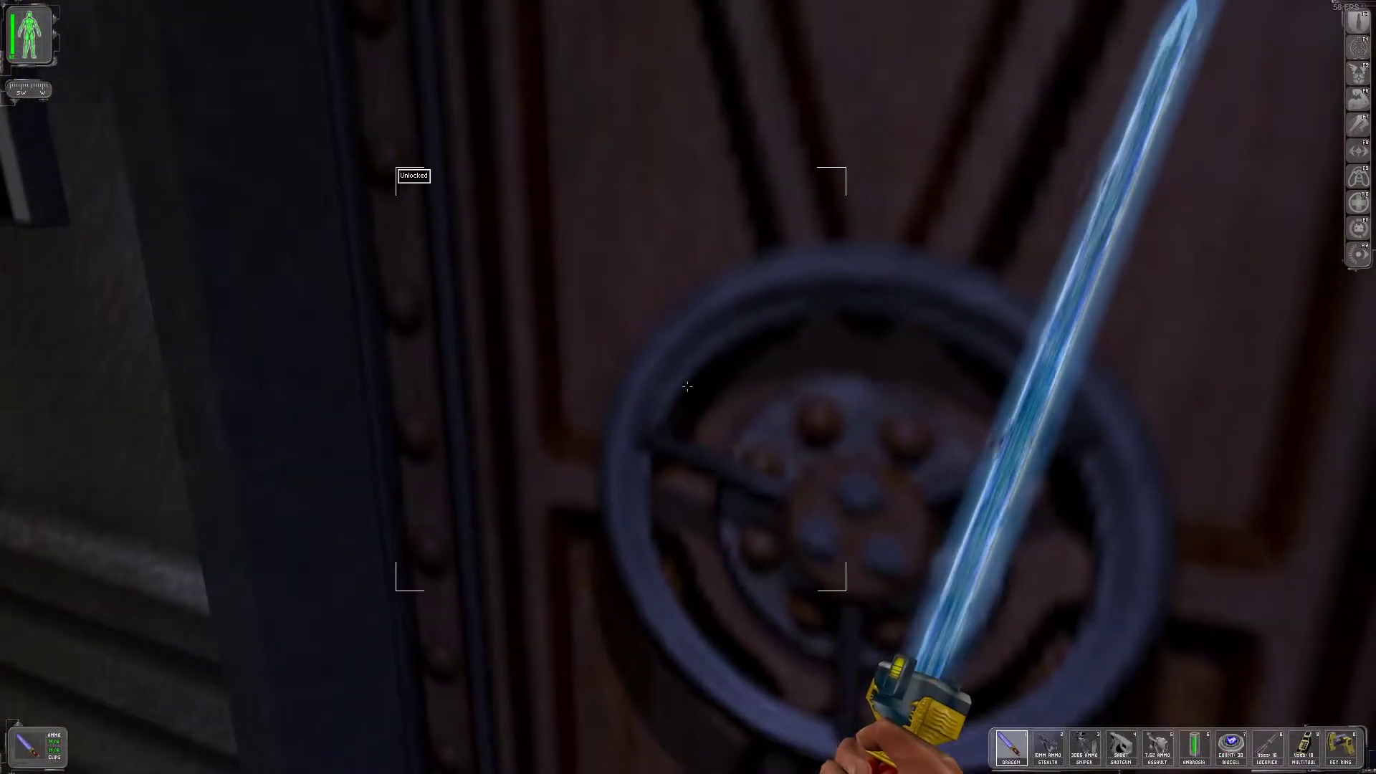
{"action": "right_click", "coordinate": [686, 386]}
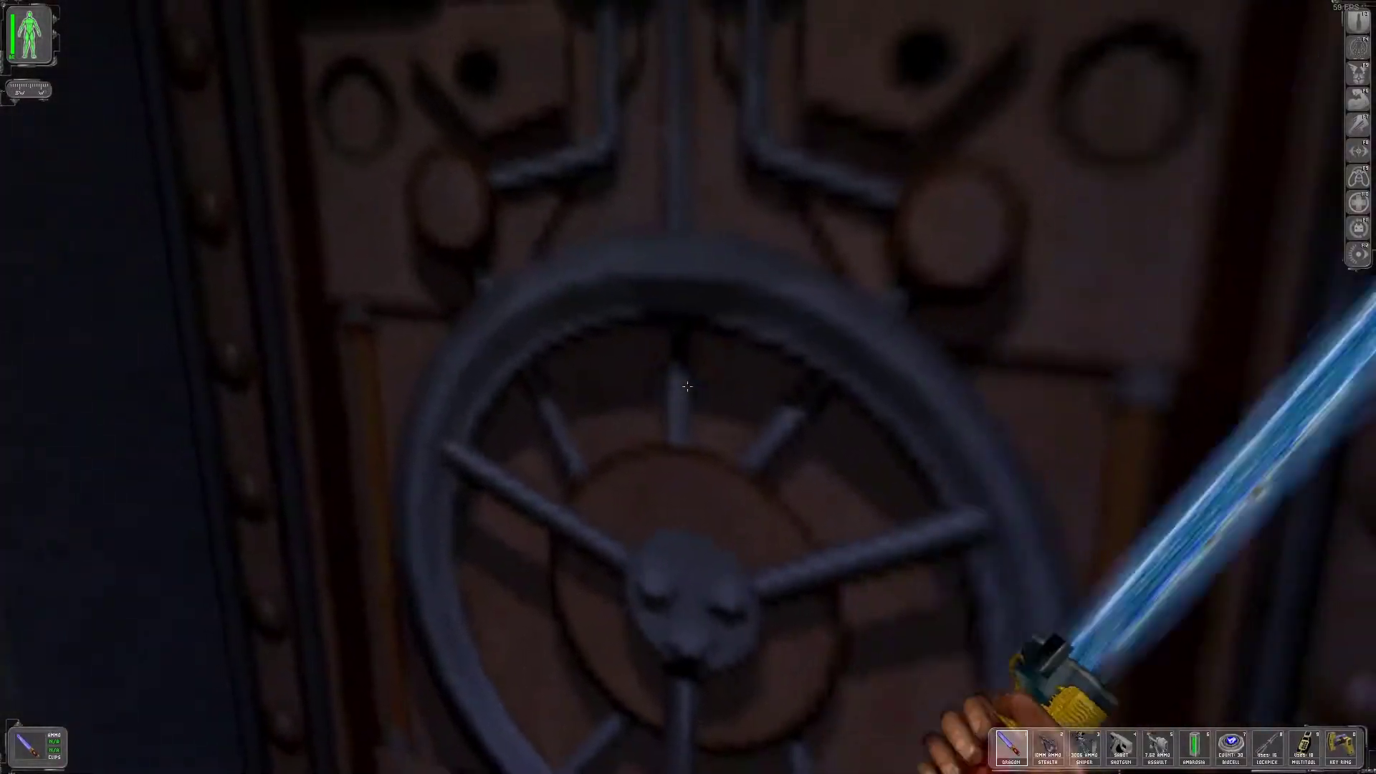
Cross the long corridor and climb the stairwell staircase to the upper corridor
{"action": "key", "text": "w"}
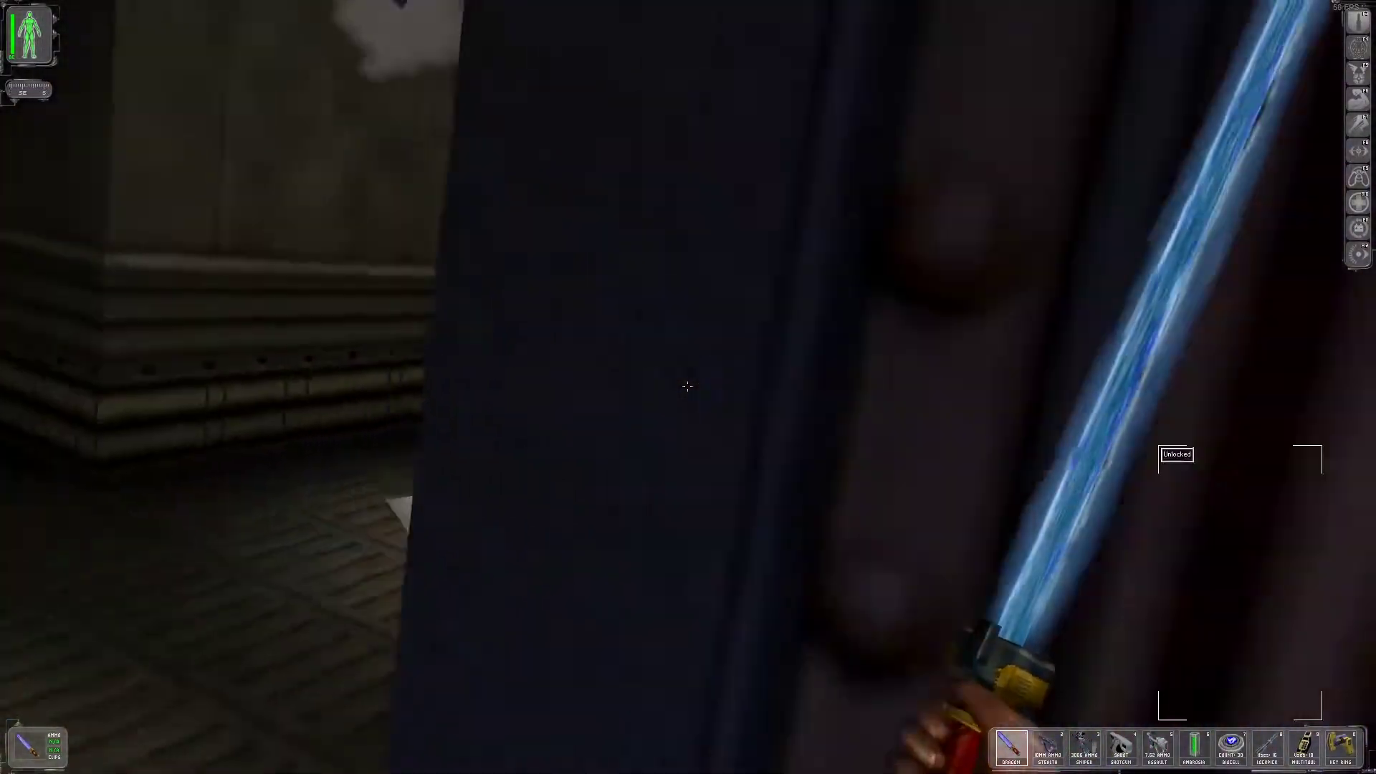
{"action": "key", "text": "w"}
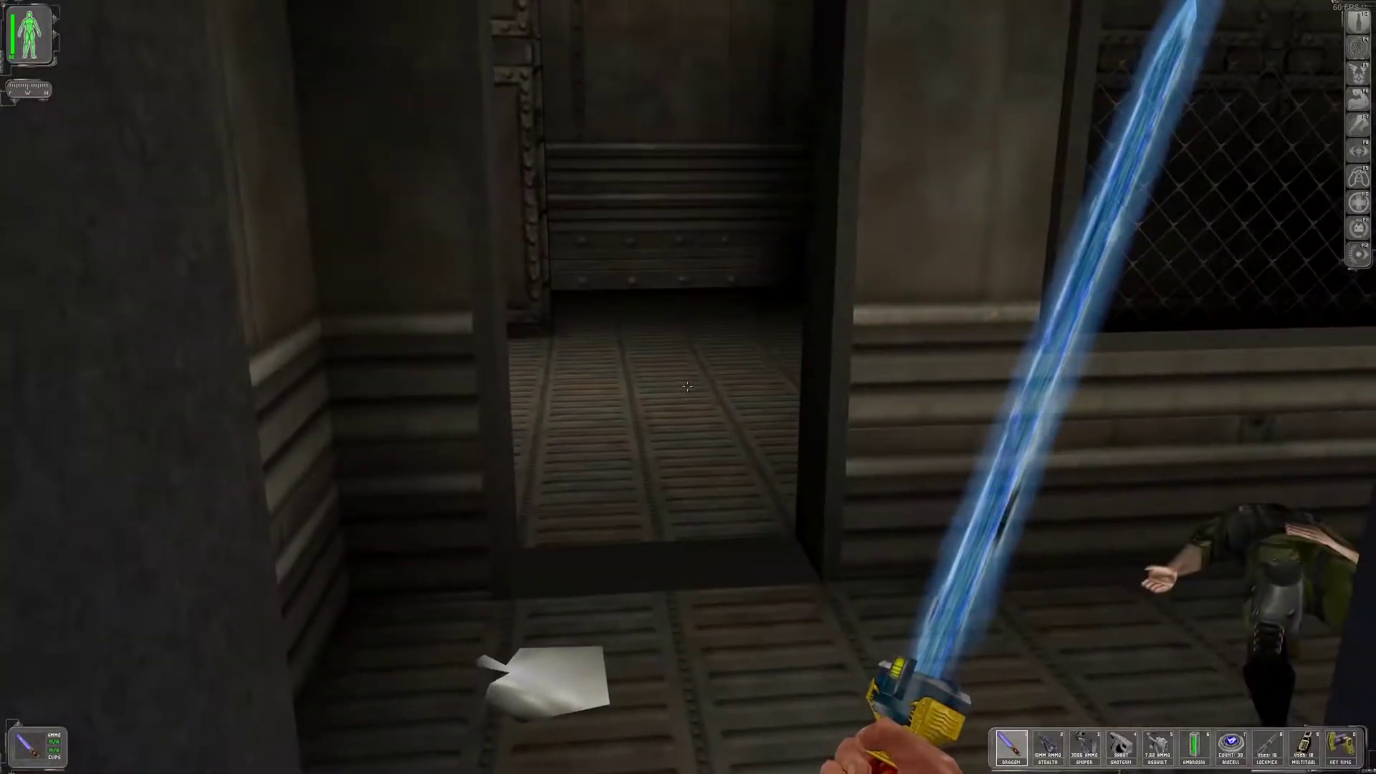
{"action": "key", "text": "w"}
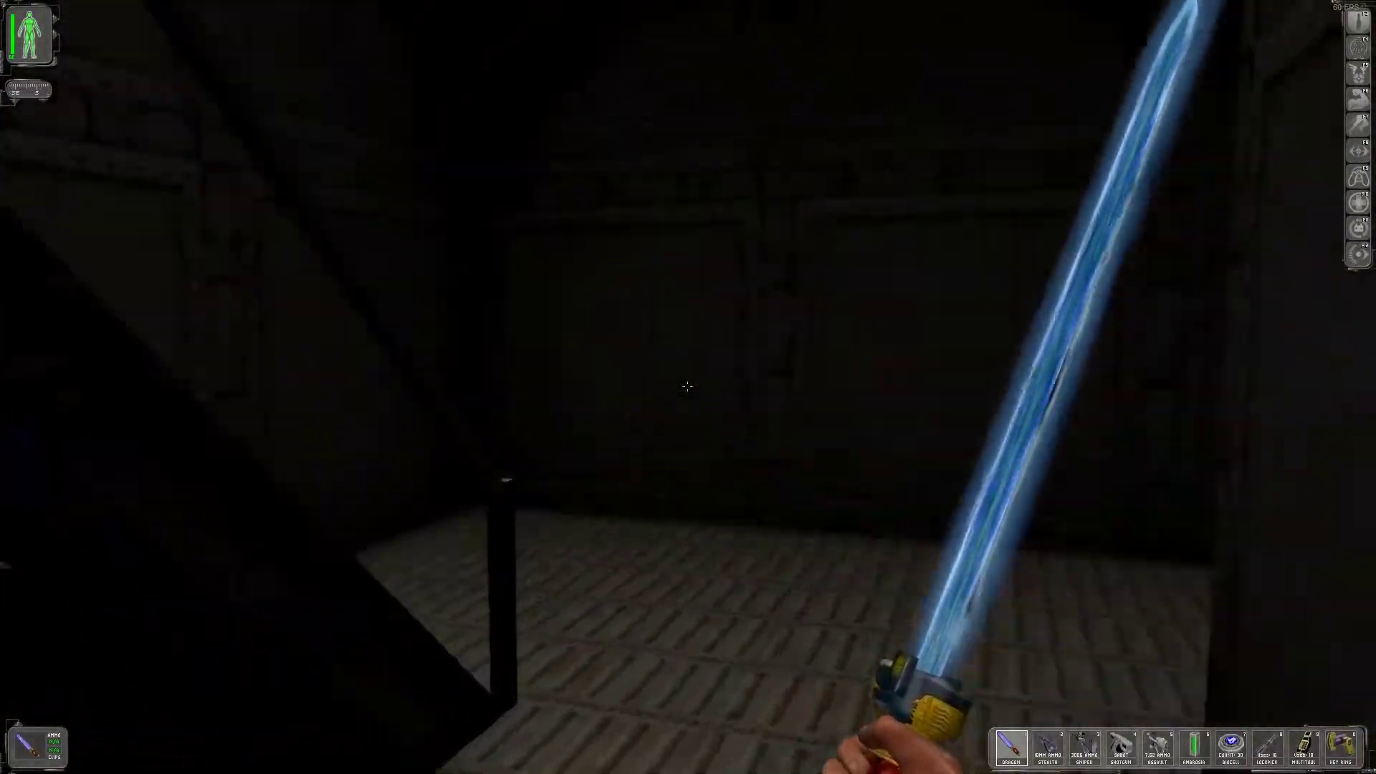
{"action": "key", "text": "w"}
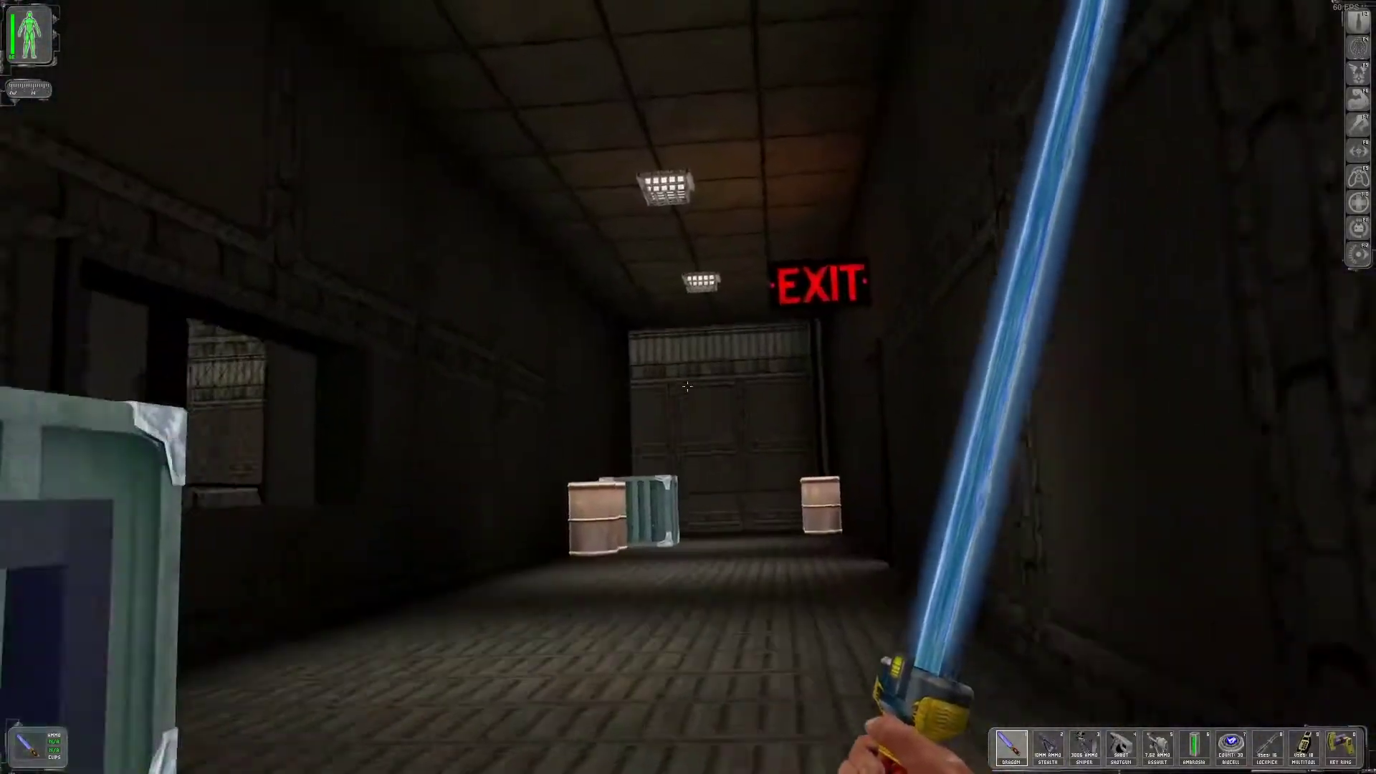
{"action": "key", "text": "w"}
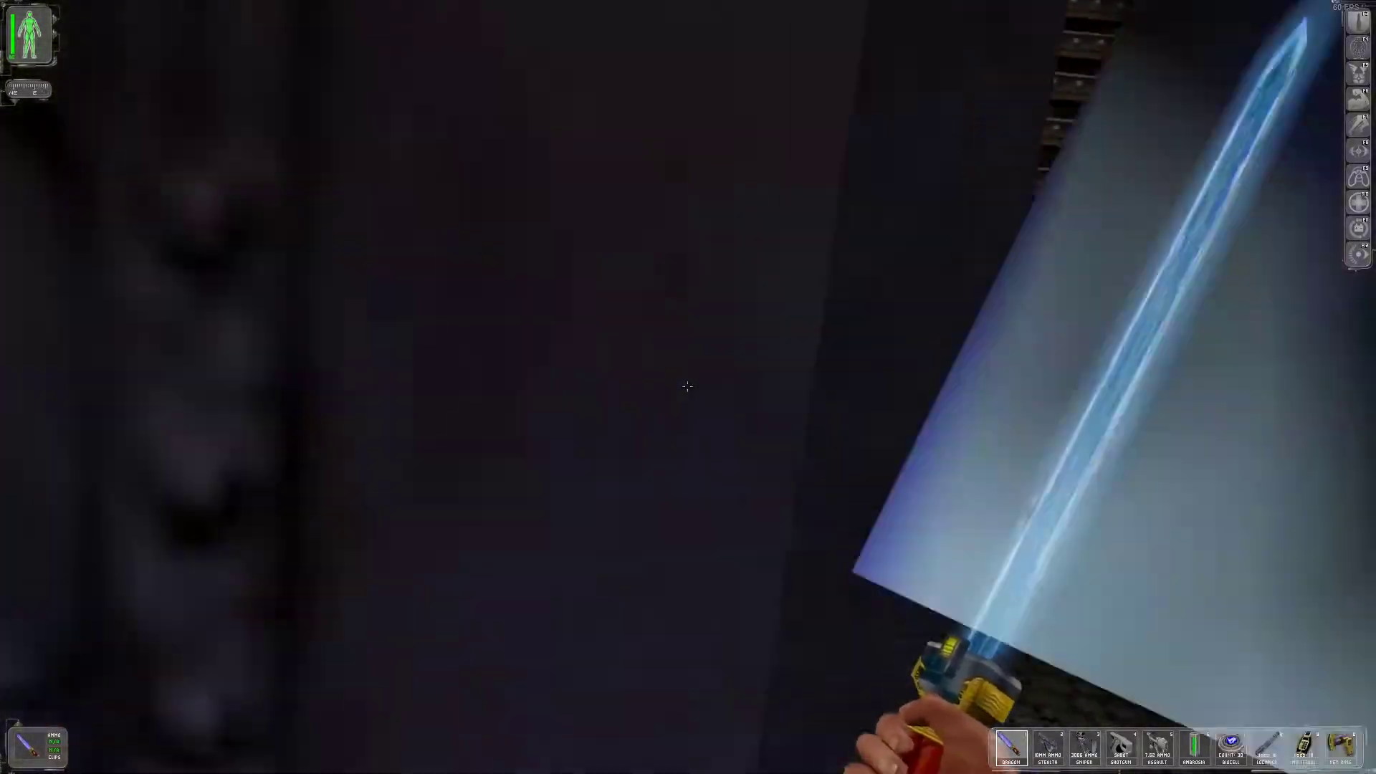
{"action": "key", "text": "w"}
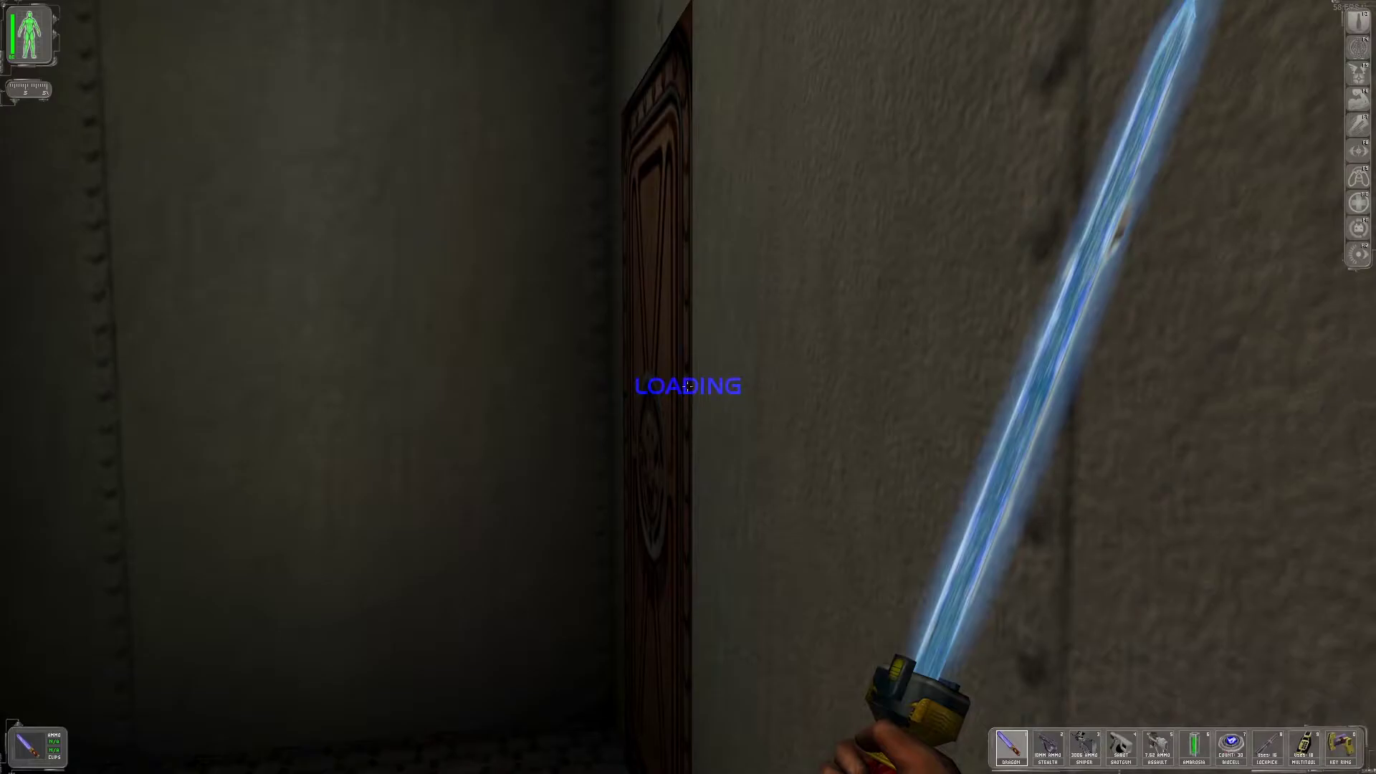
Climb into the tiled room, cross the dark room and follow the dock walkway
{"action": "key", "text": "w"}
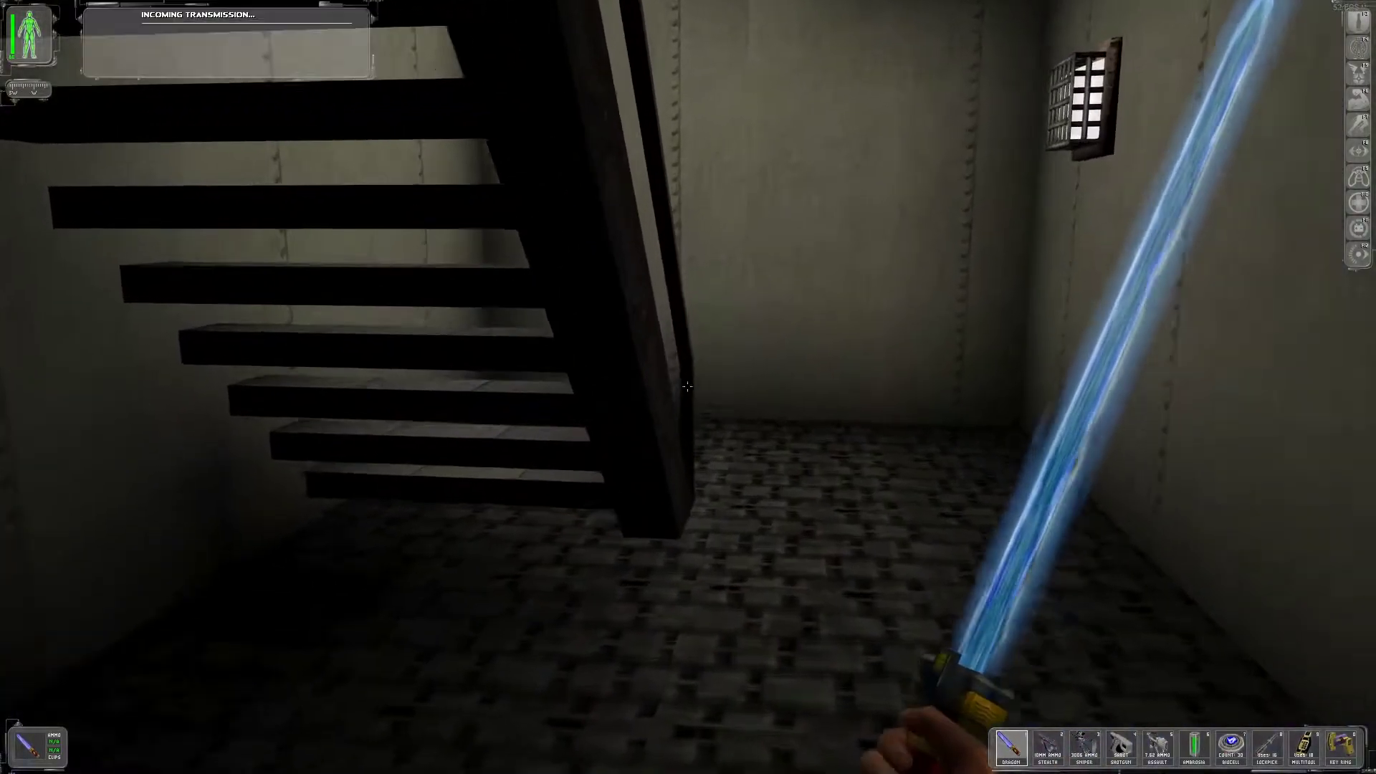
{"action": "key", "text": "w"}
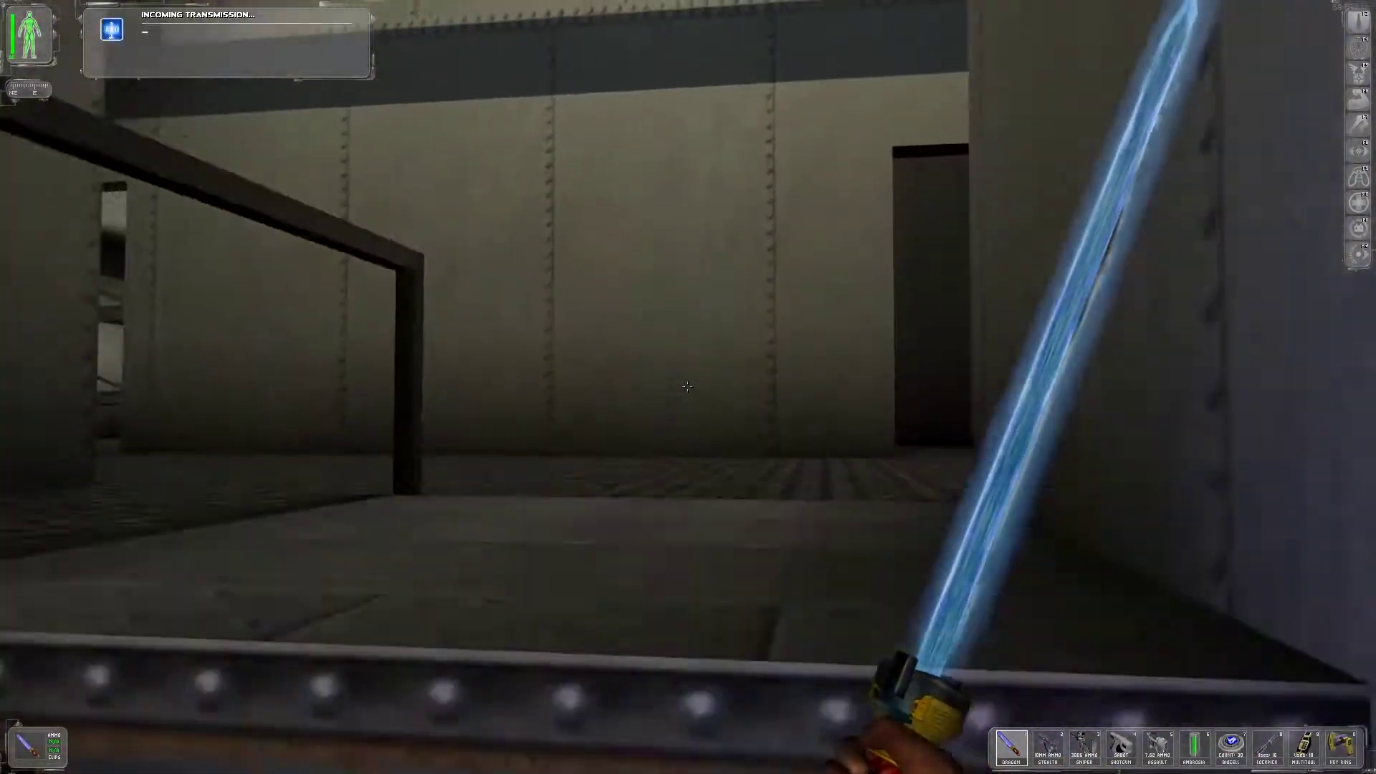
{"action": "key", "text": "w"}
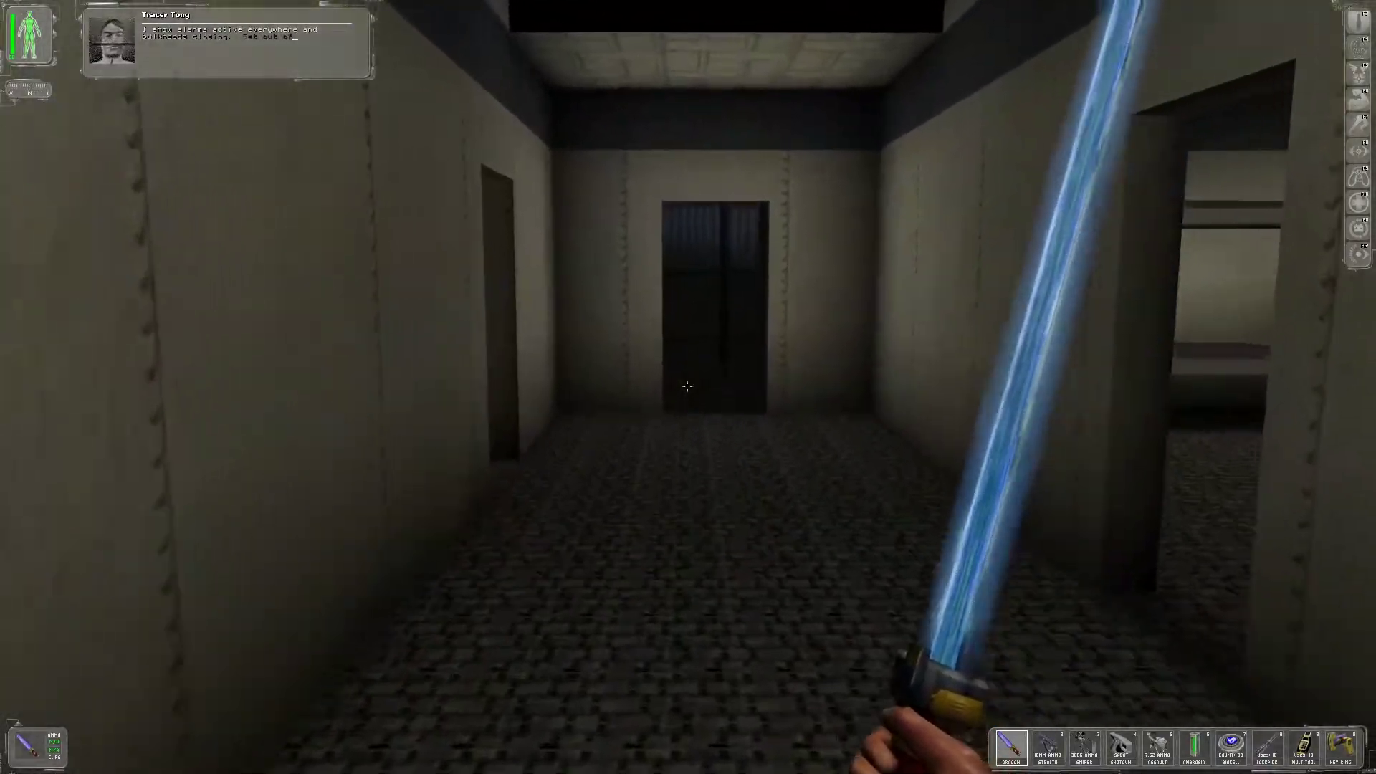
{"action": "key", "text": "w"}
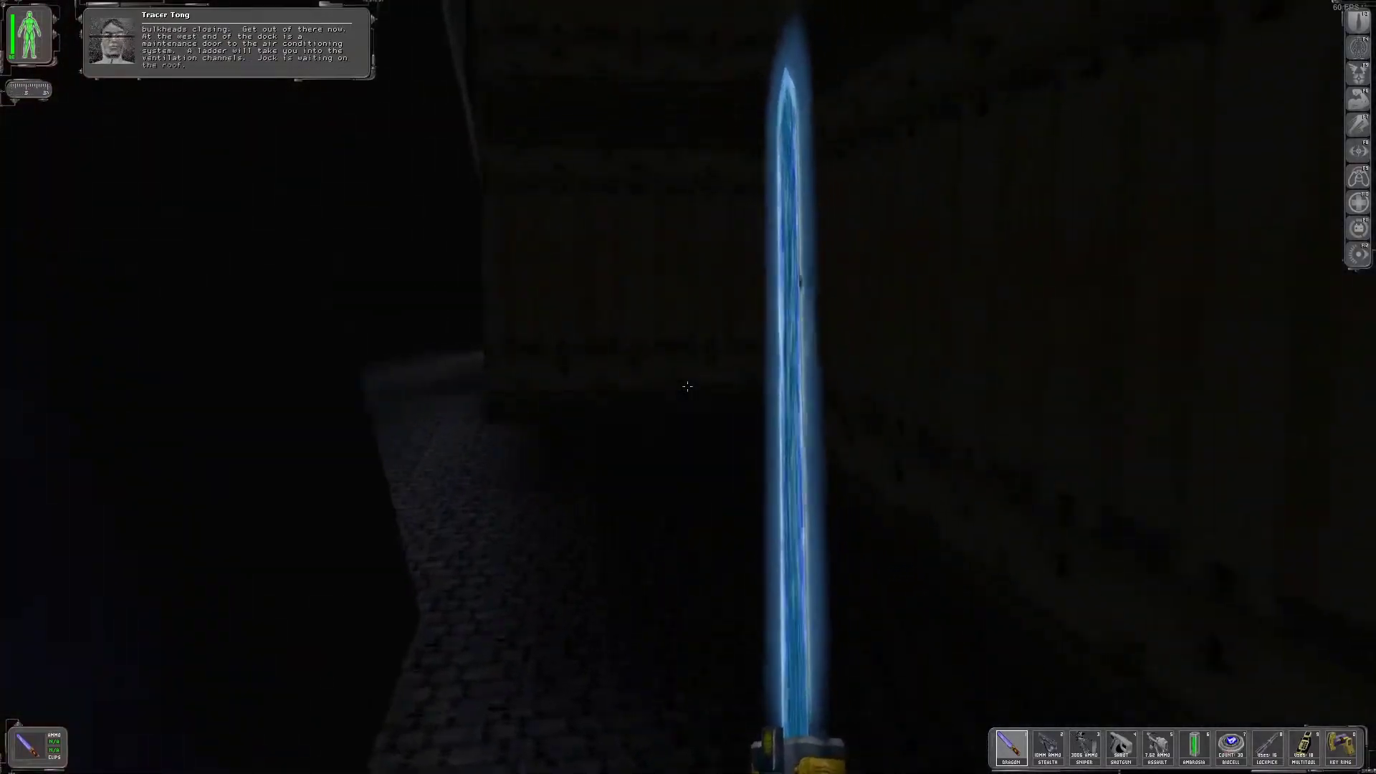
{"action": "left_click", "coordinate": [687, 387]}
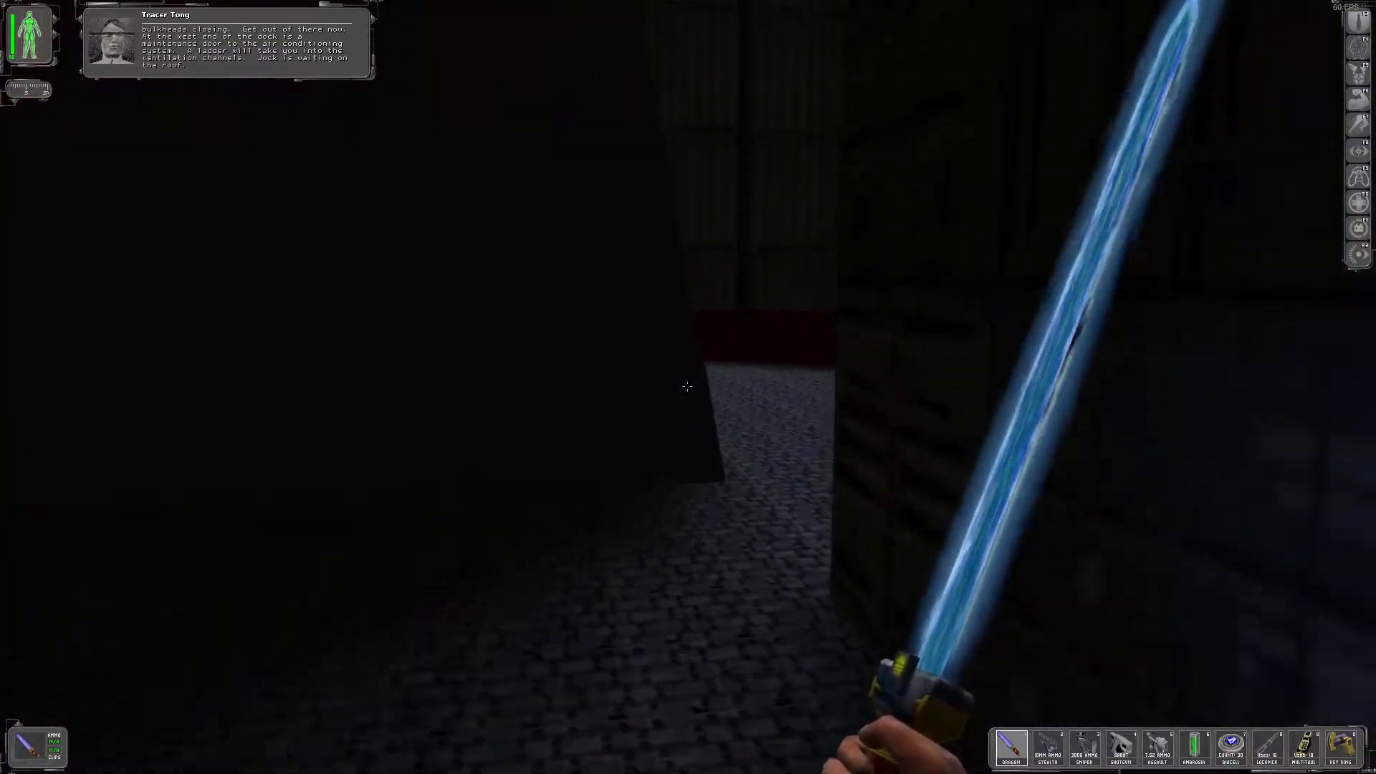
{"action": "key", "text": "w"}
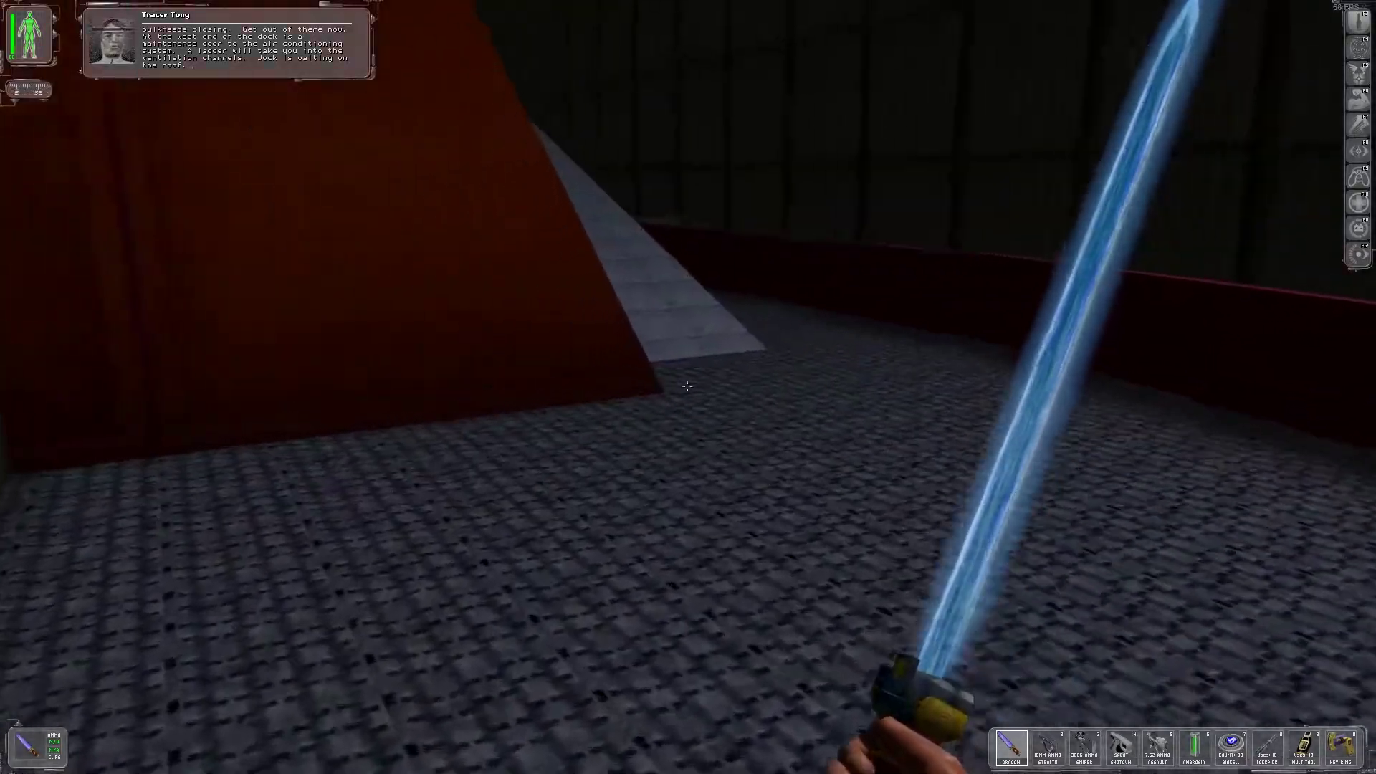
{"action": "key", "text": "w"}
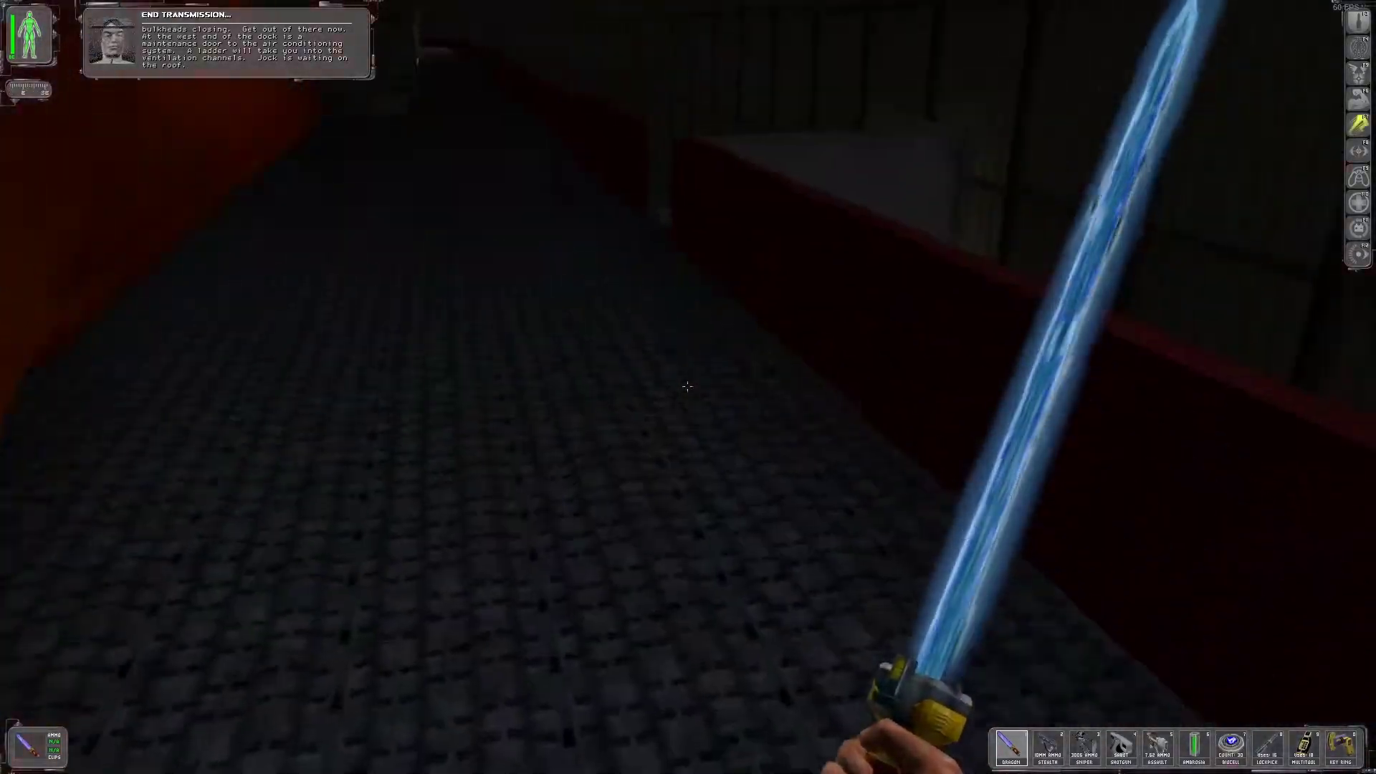
Walk past the crates and body into the Crane Control area and put the sword away
{"action": "key", "text": "w"}
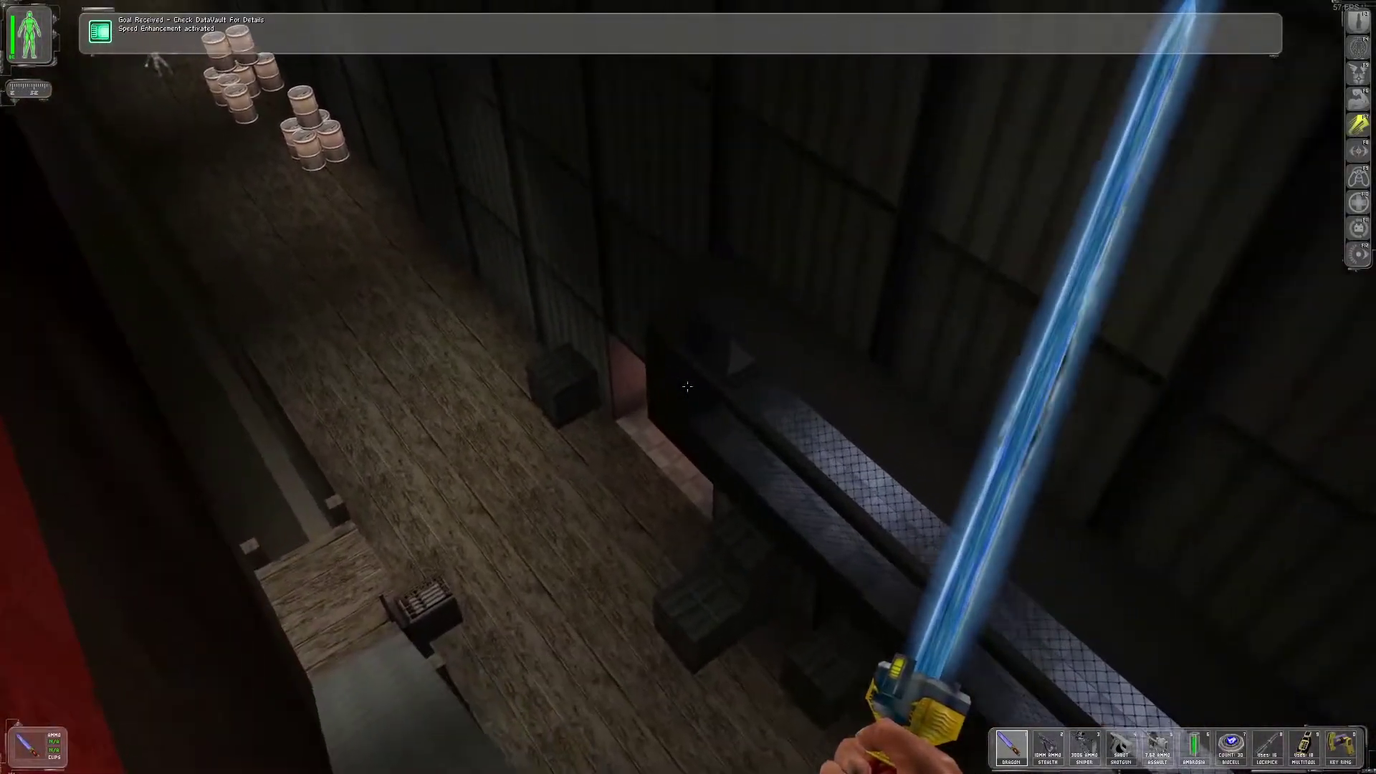
{"action": "key", "text": "w"}
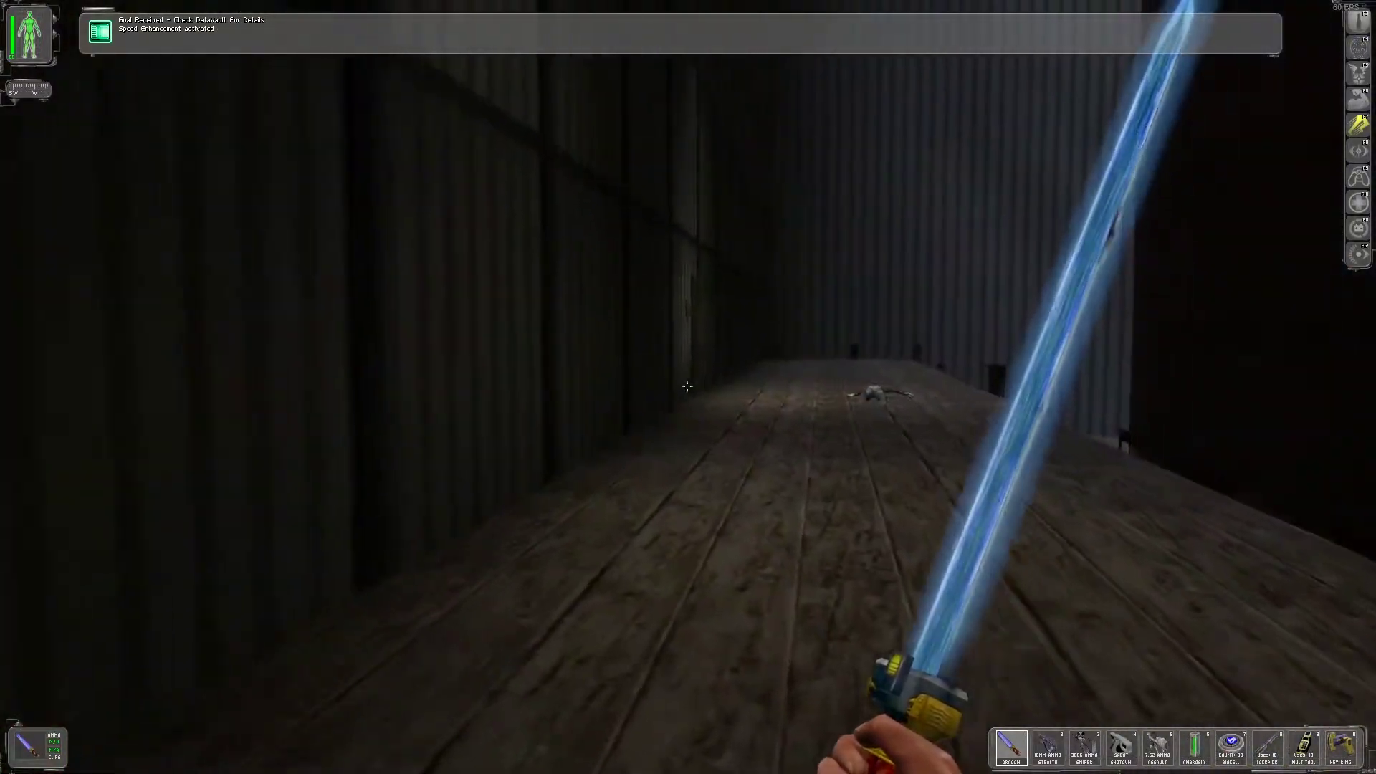
{"action": "key", "text": "w"}
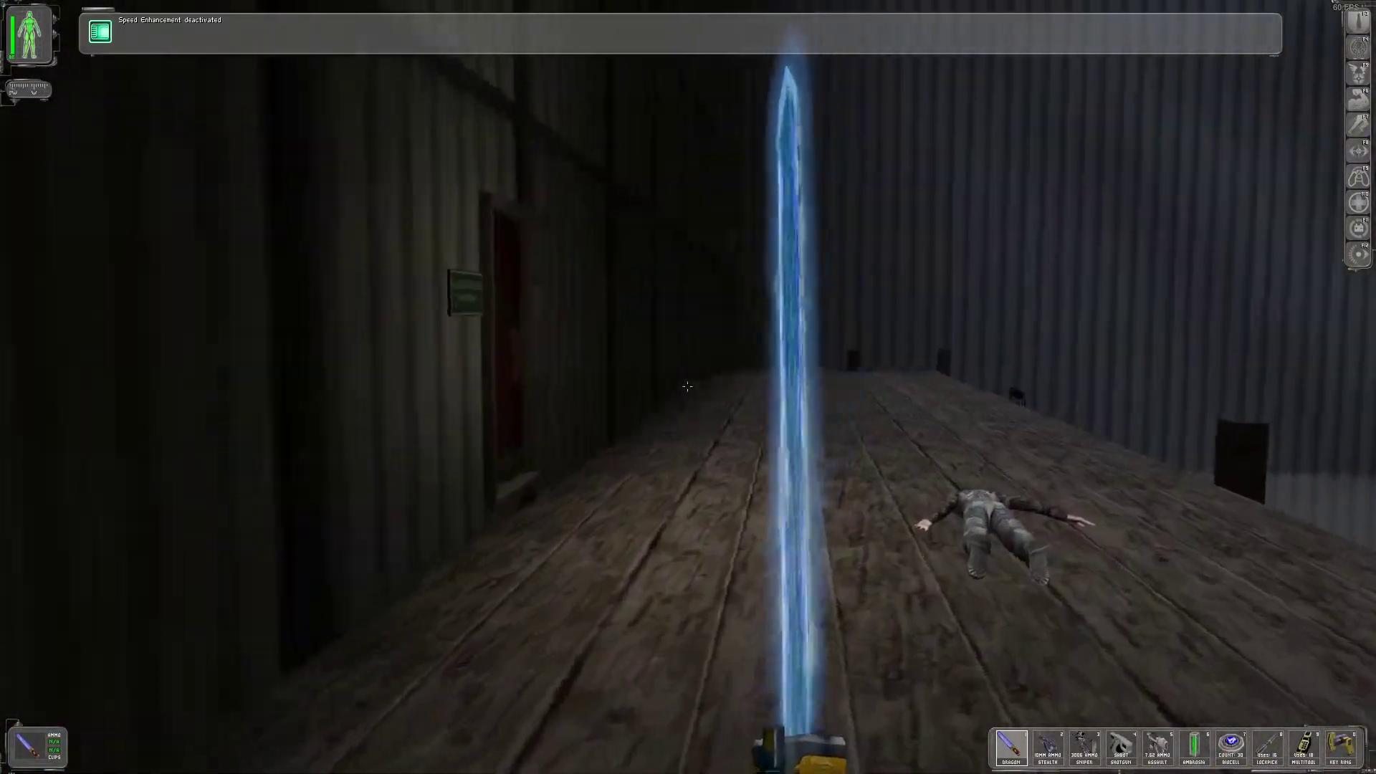
{"action": "key", "text": "w"}
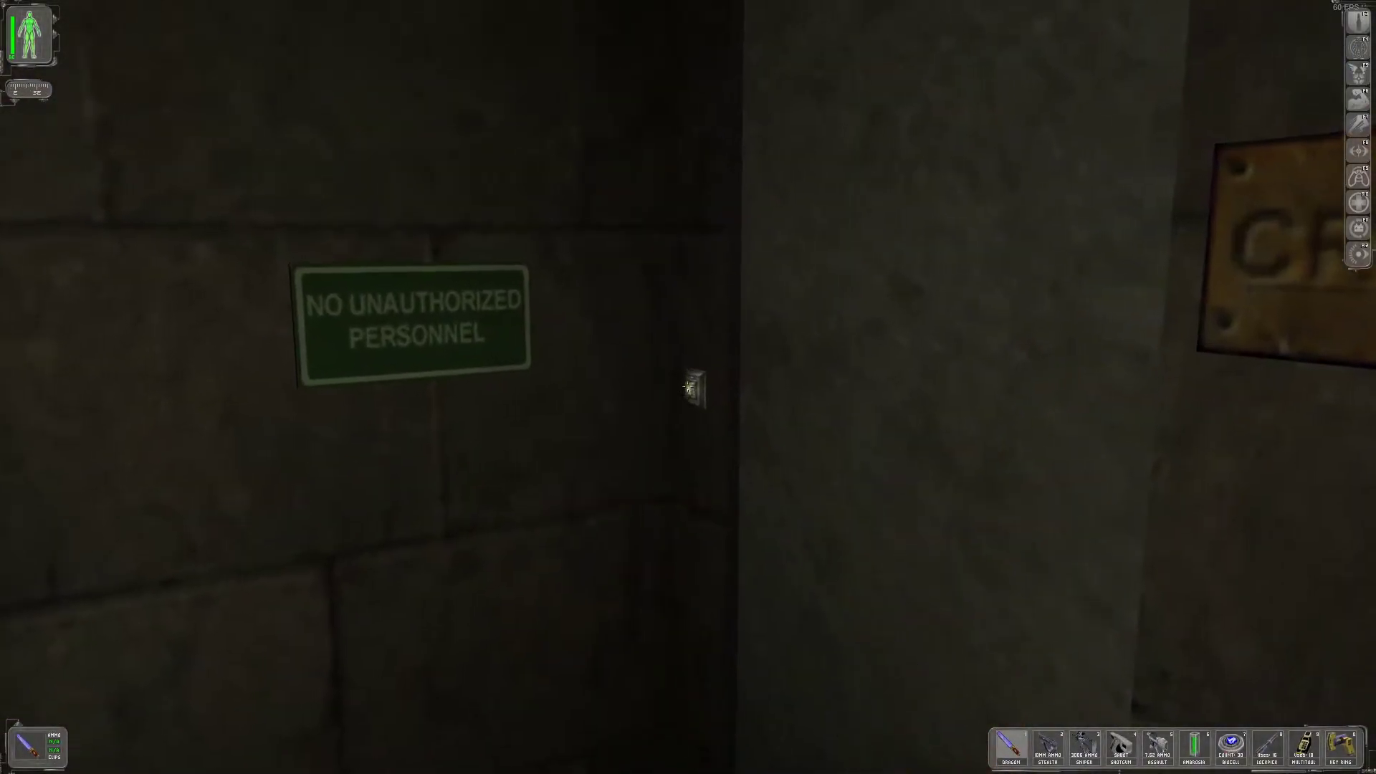
{"action": "key", "text": "w"}
{"action": "key", "text": "w"}
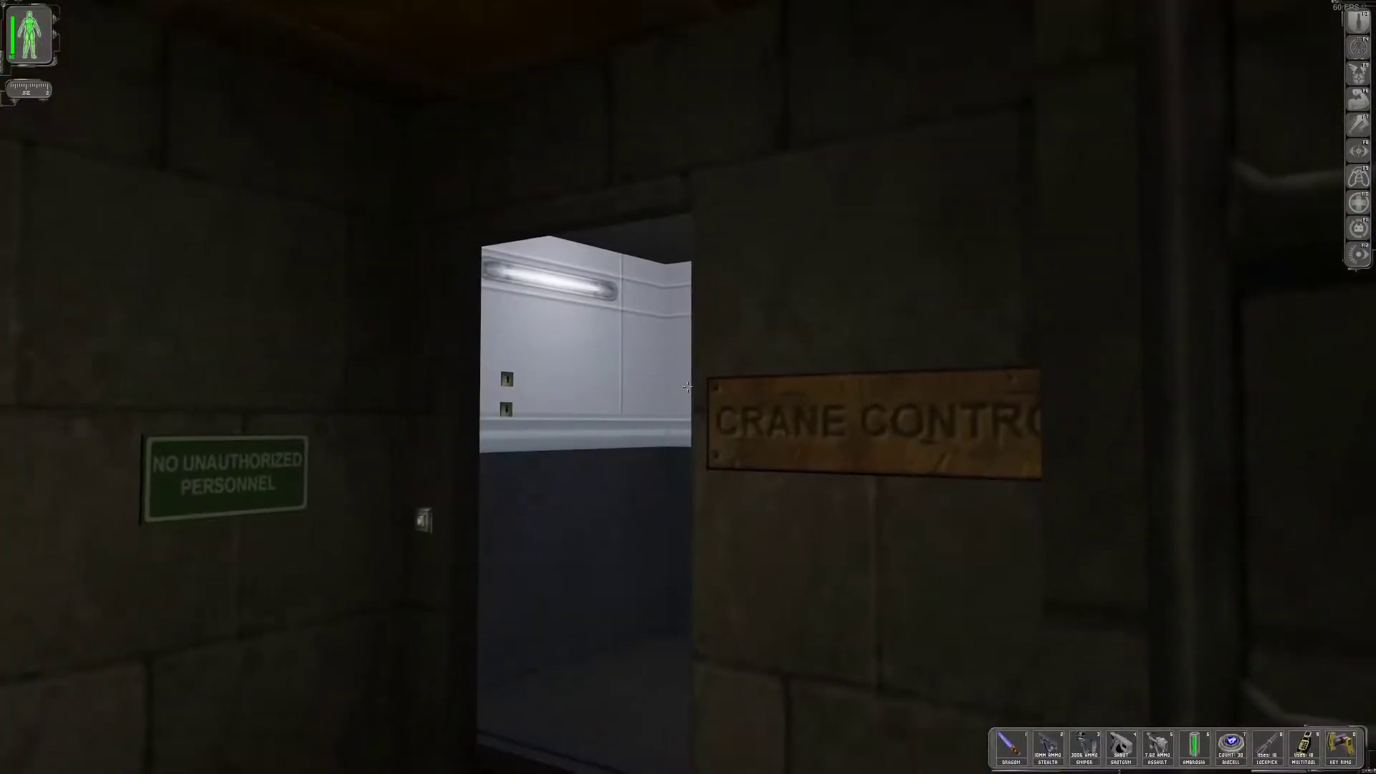
Climb the Crane Control ladder, head to the red door, and quicksave
{"action": "key", "text": "w"}
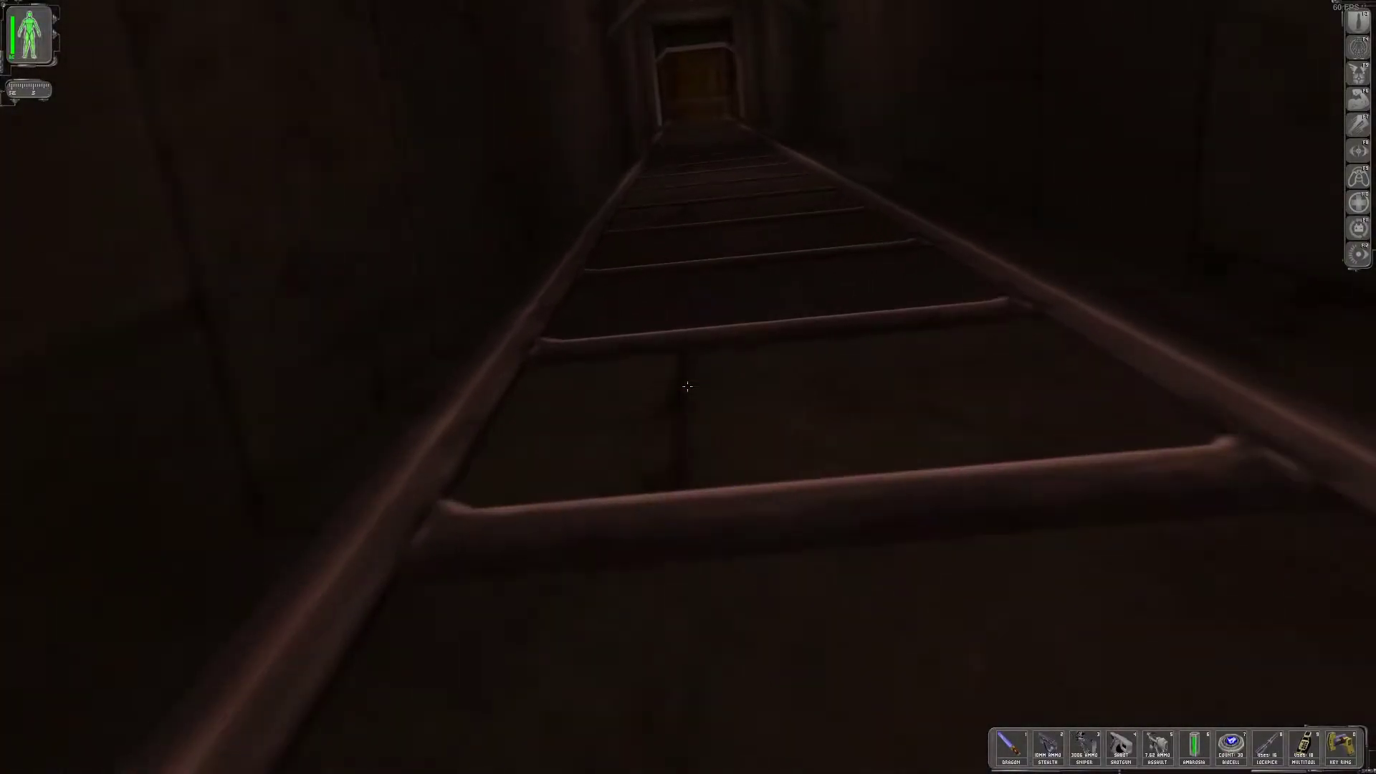
{"action": "key", "text": "w"}
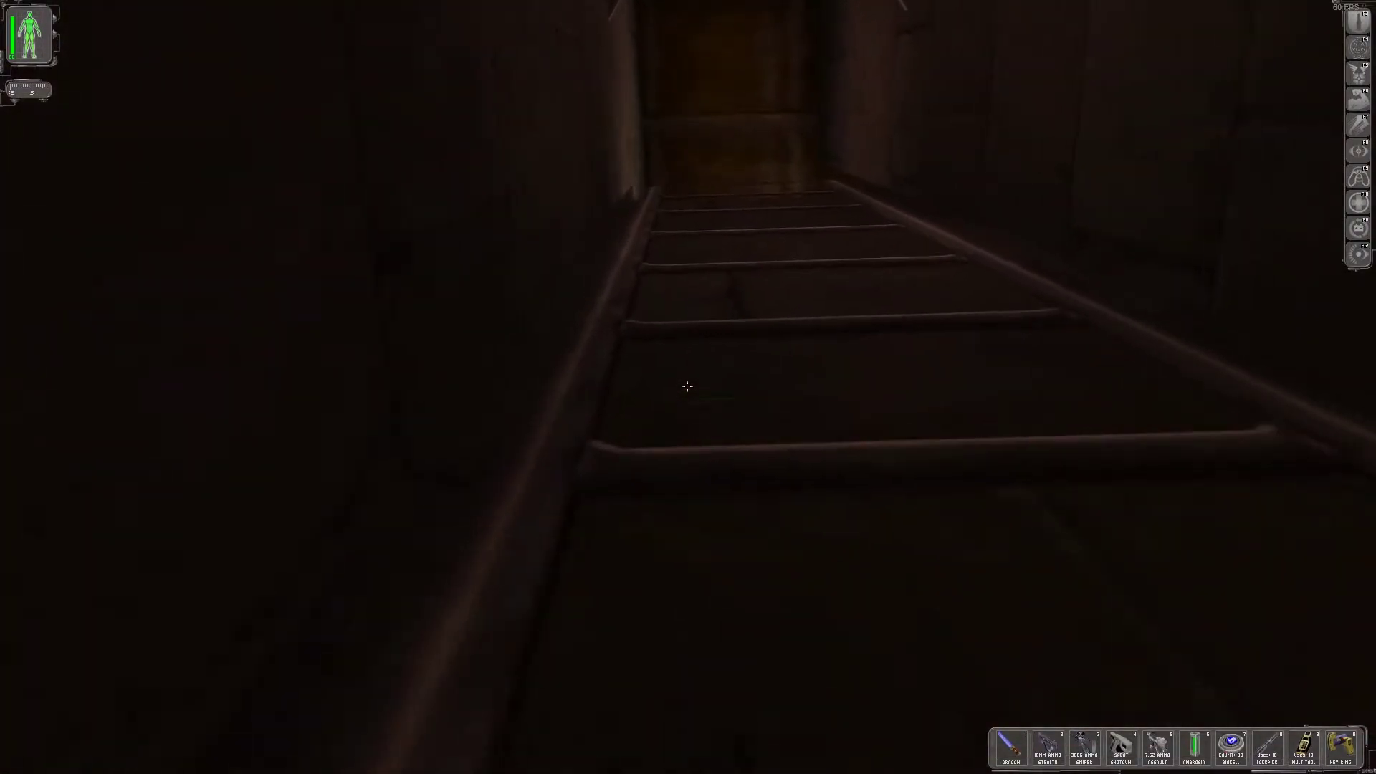
{"action": "key", "text": "w"}
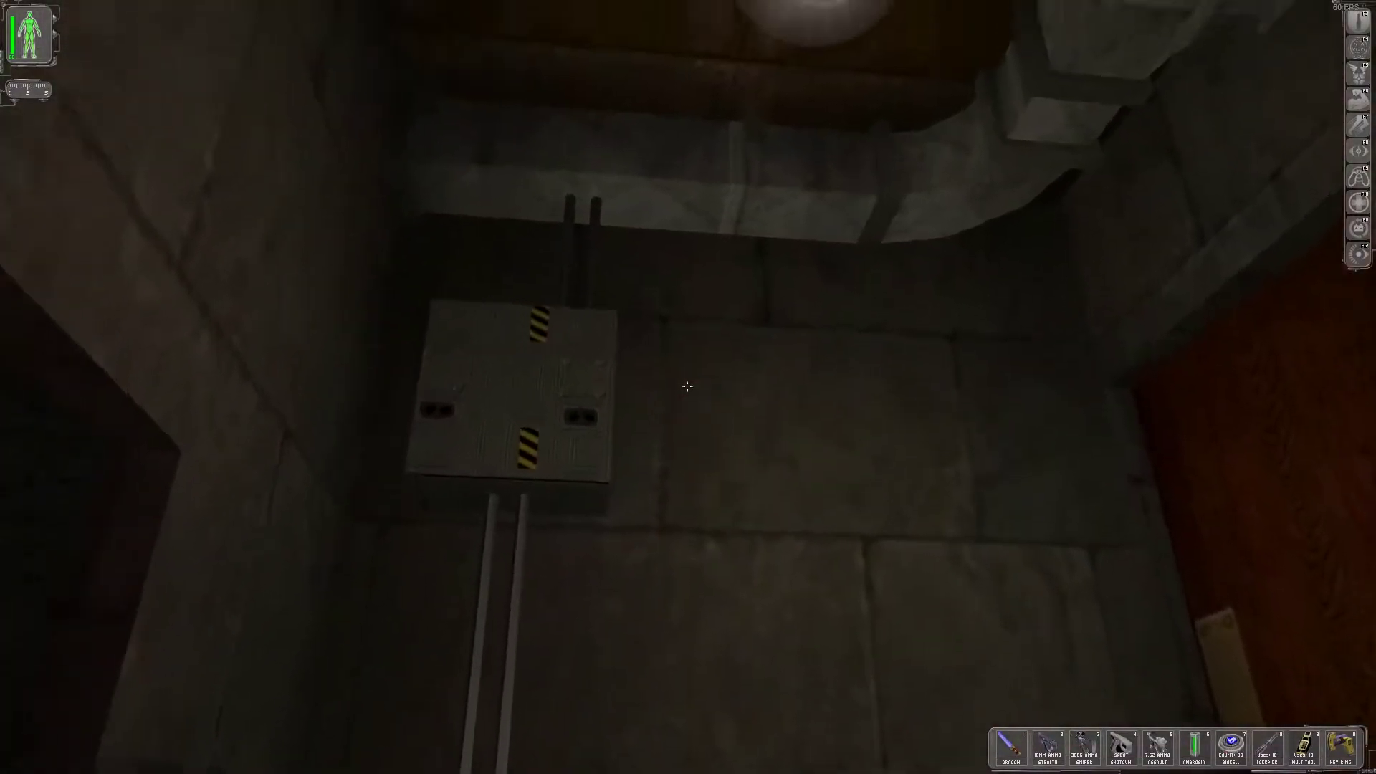
{"action": "key", "text": "w"}
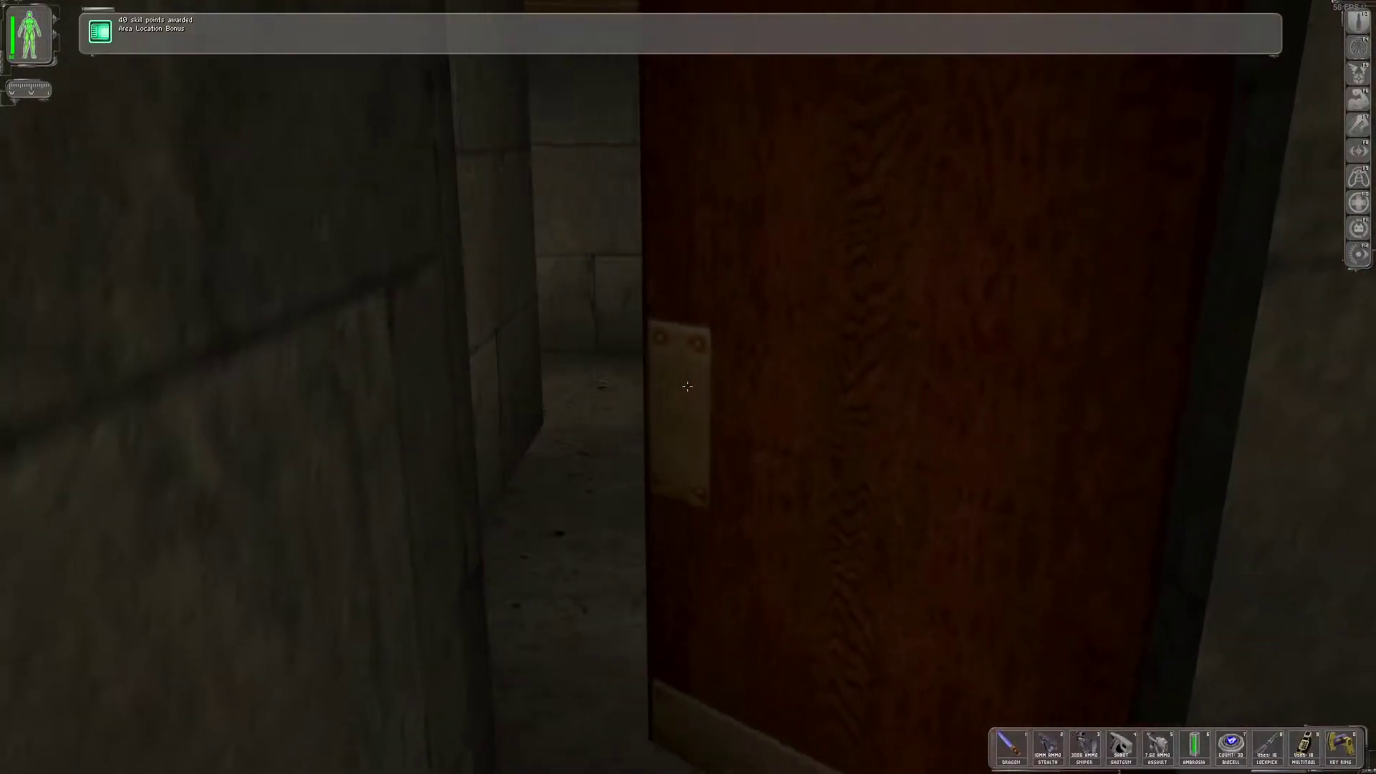
{"action": "key", "text": "F9"}
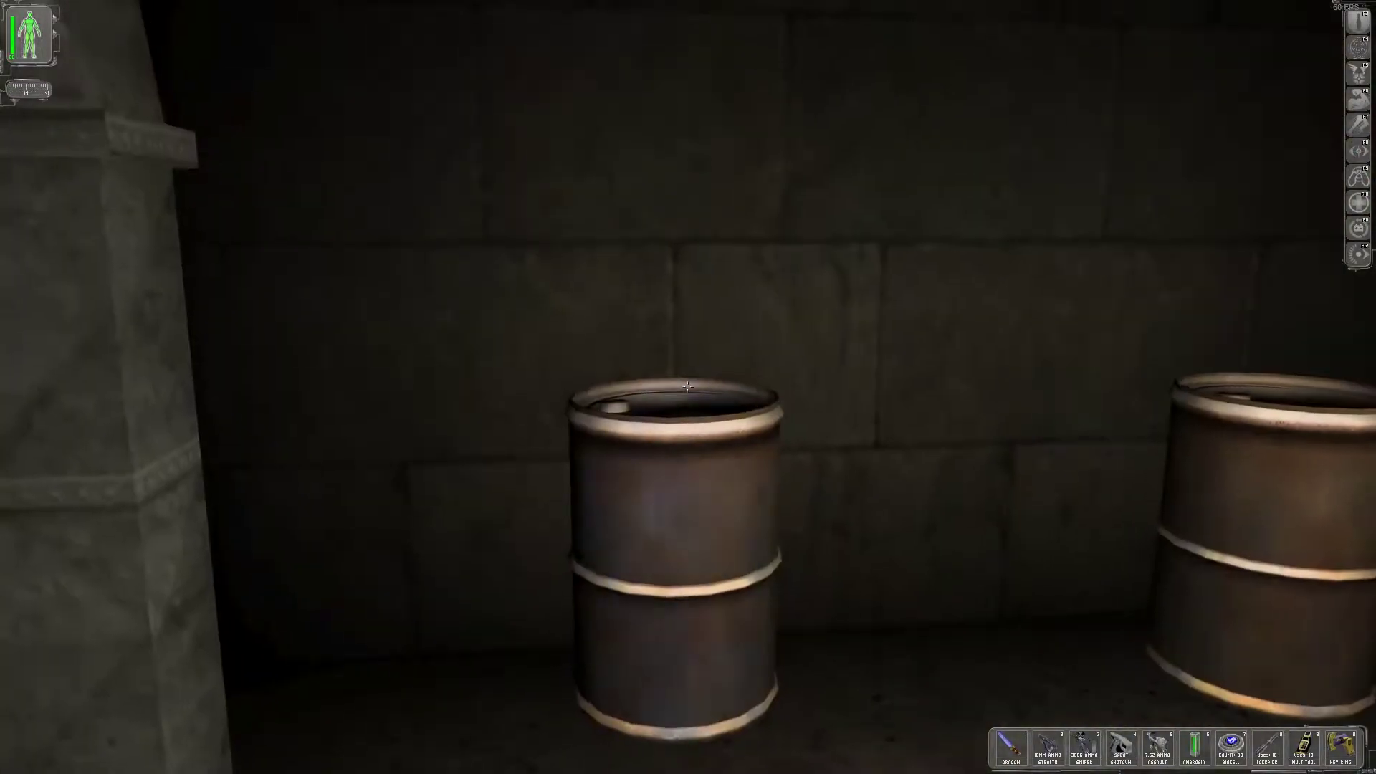
Walk past the barrels and down the dark corridor to the mesh gate
{"action": "key", "text": "w"}
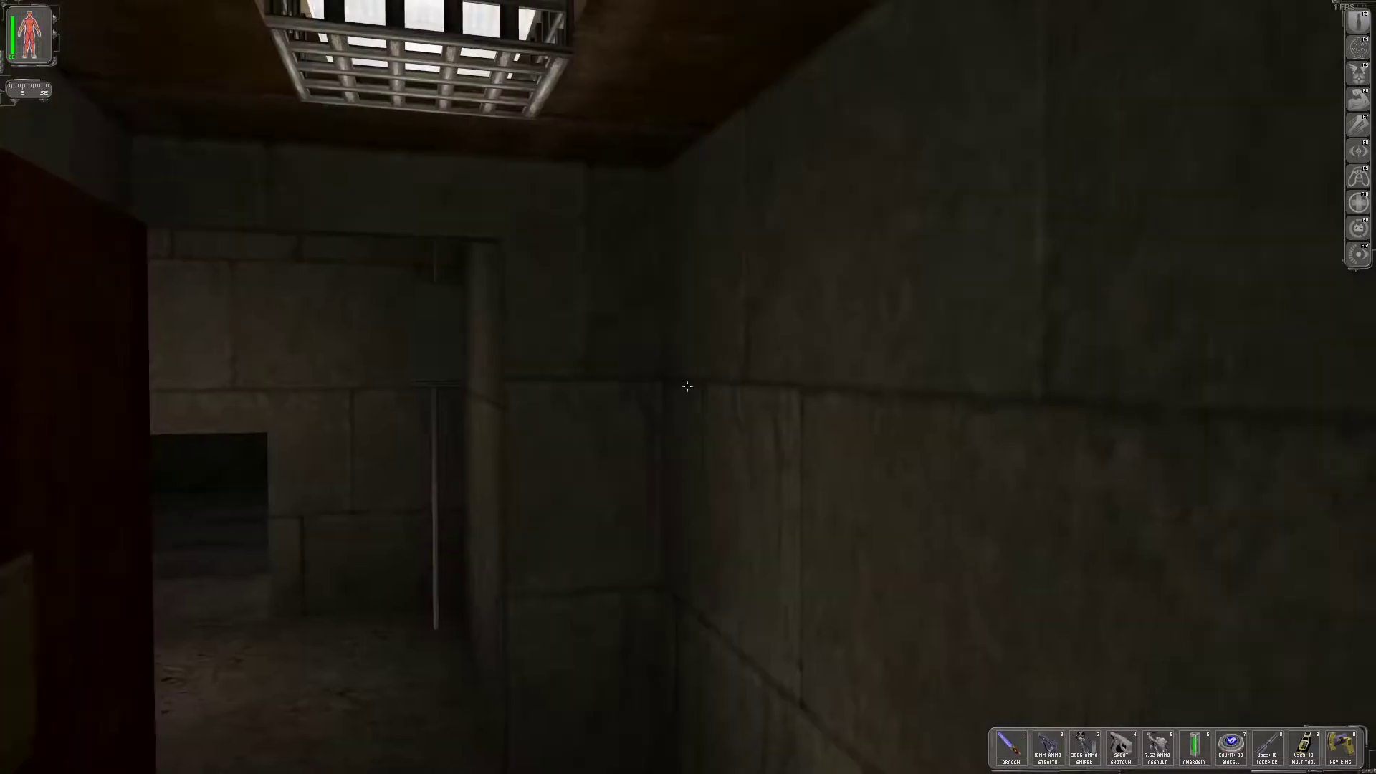
{"action": "key", "text": "w"}
{"action": "key", "text": "w"}
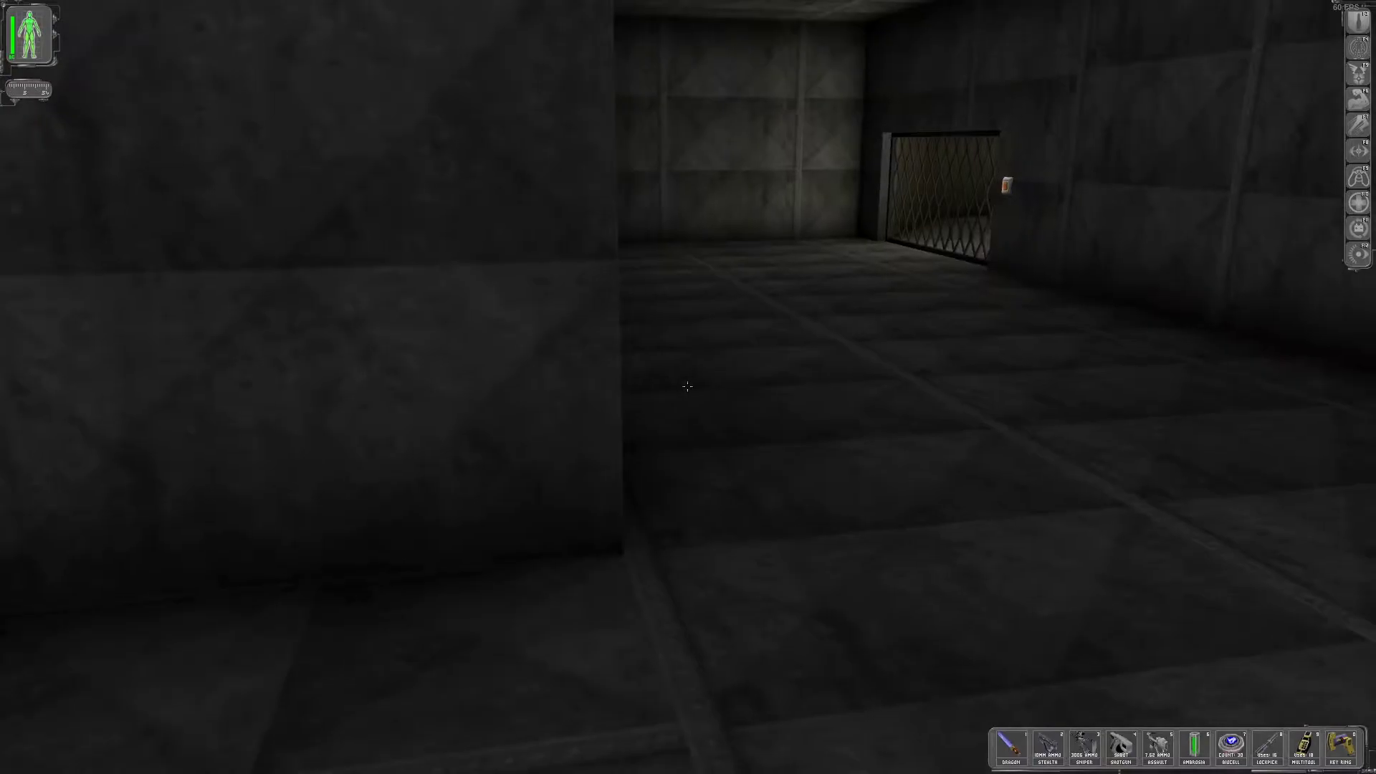
{"action": "key", "text": "w"}
{"action": "key", "text": "w"}
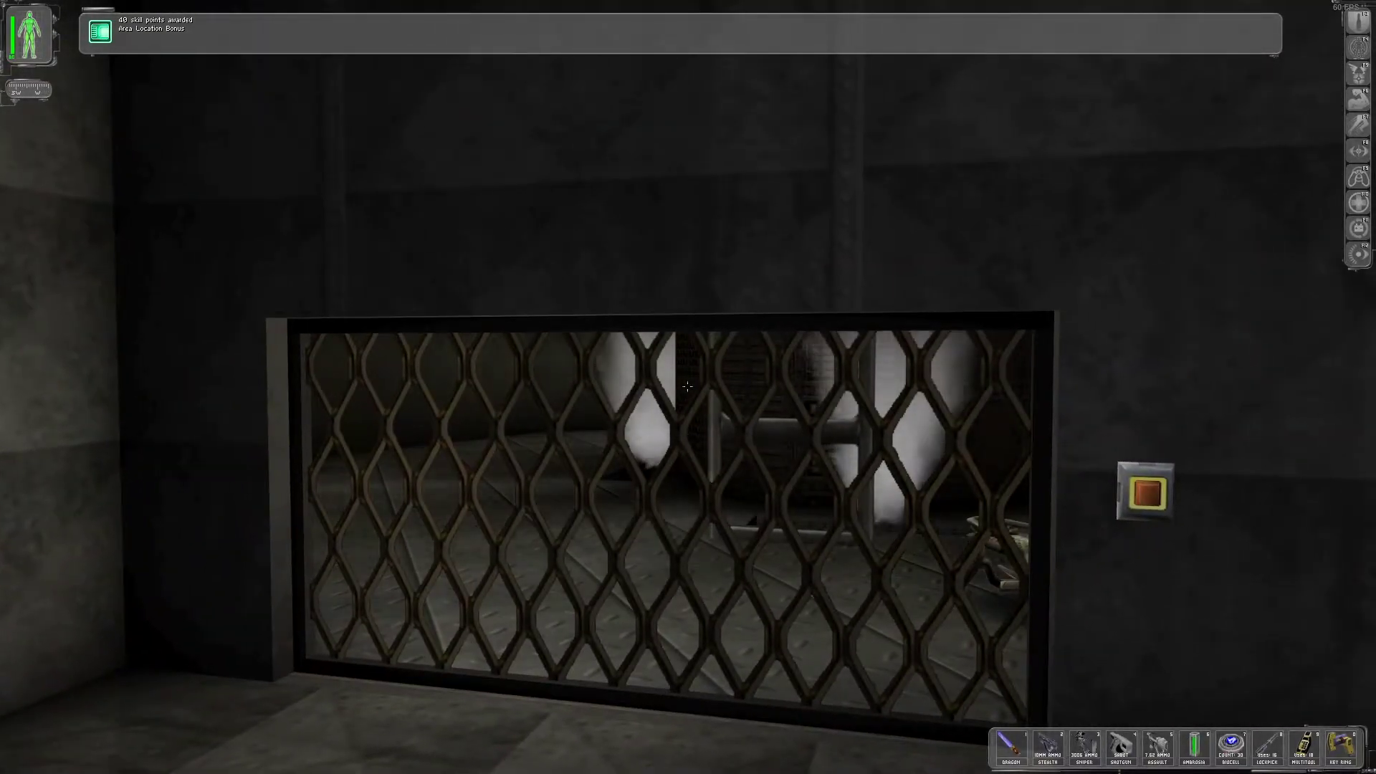
Draw the assault shotgun, turn on Radar Transparency, and press the gate button
{"action": "key", "text": "2"}
{"action": "key", "text": "w"}
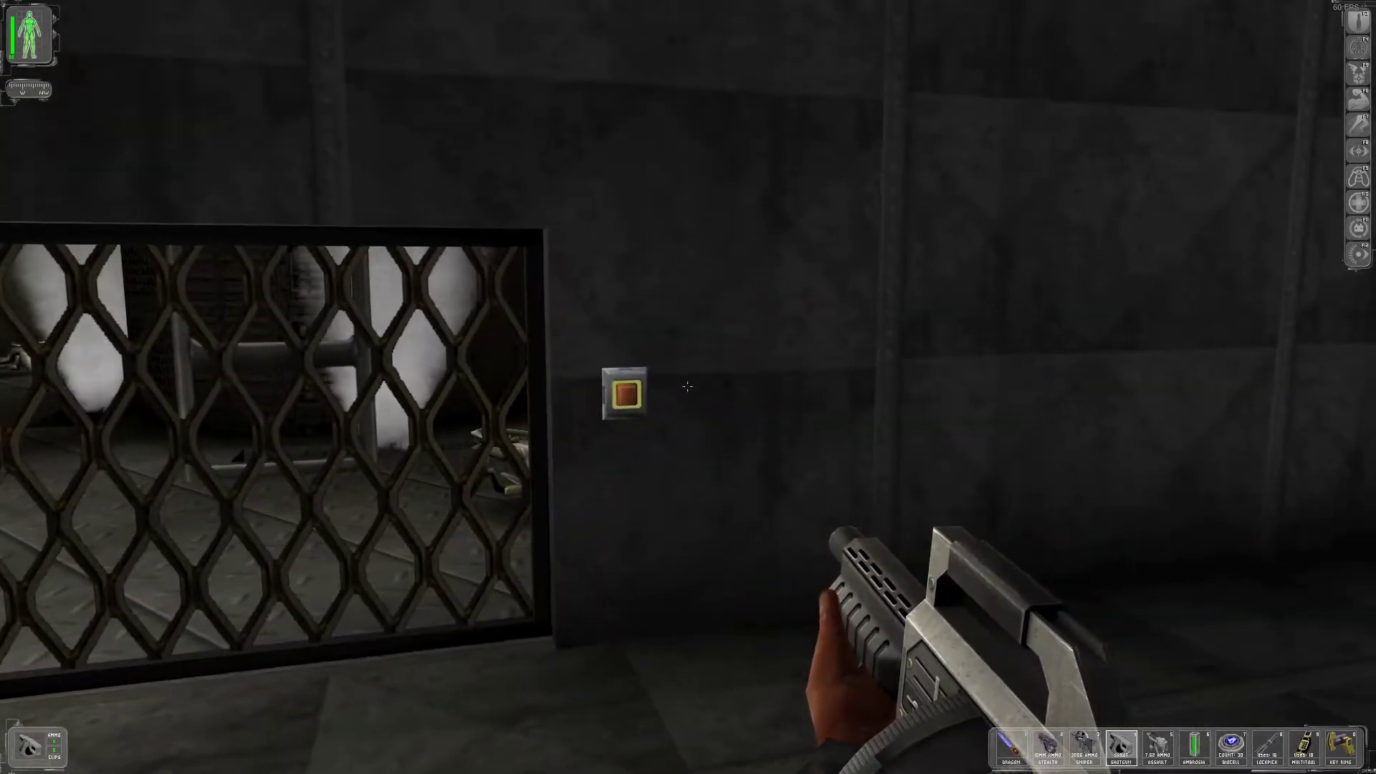
{"action": "key", "text": "w"}
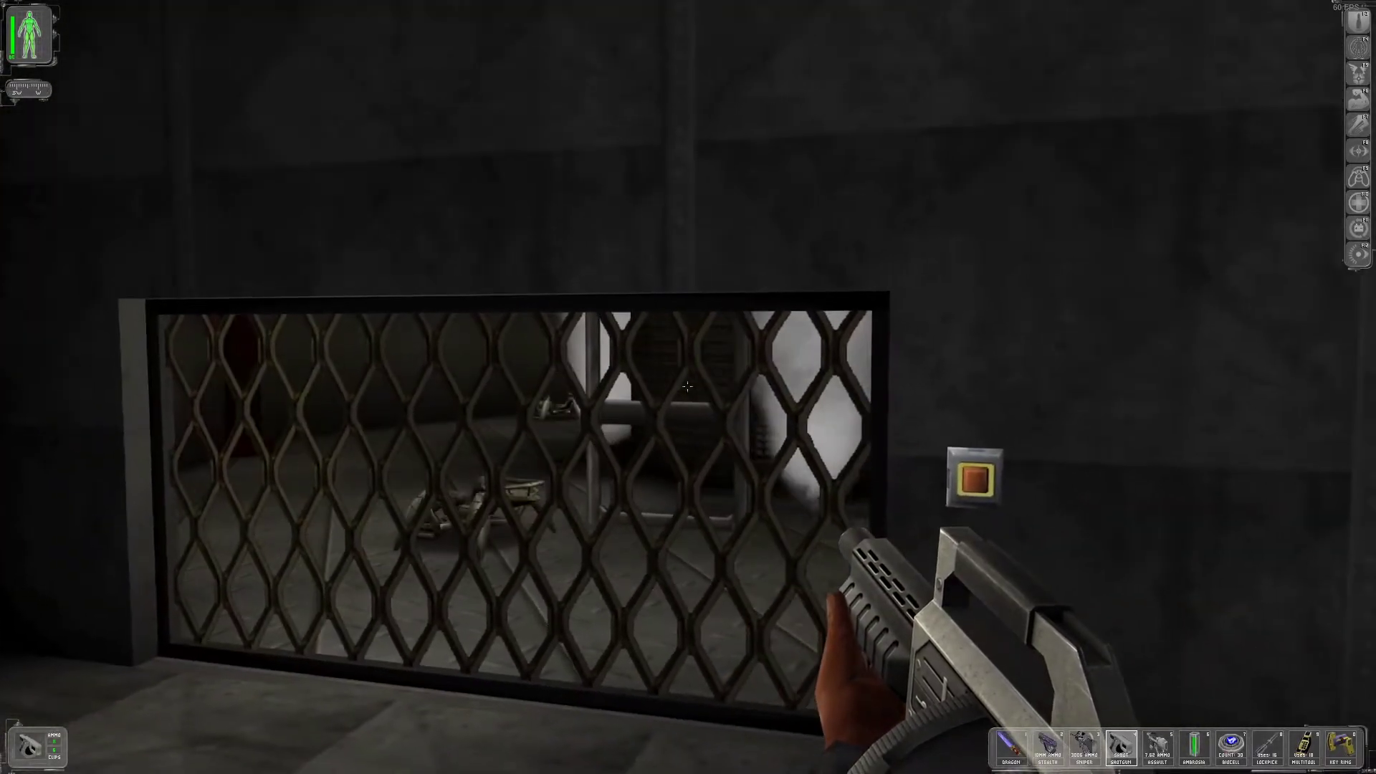
{"action": "key", "text": "F12"}
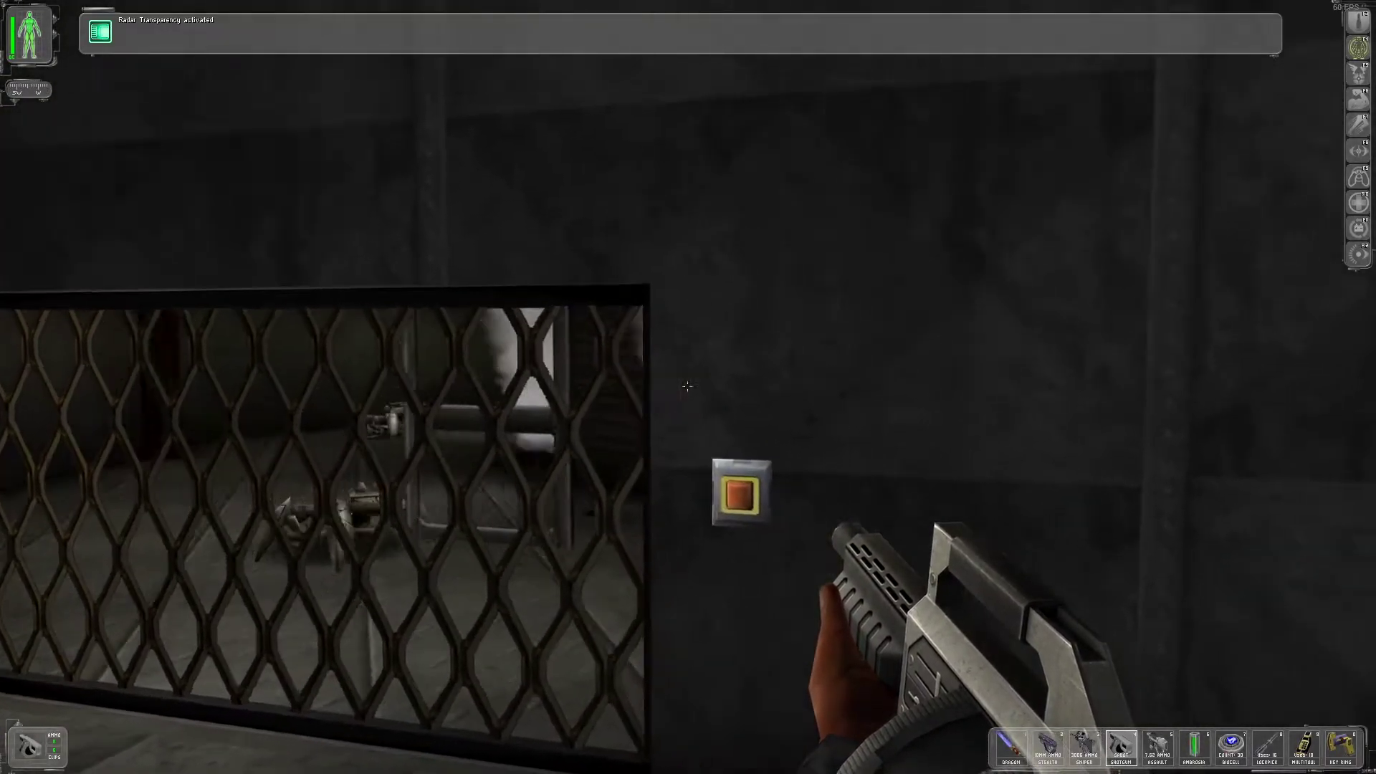
{"action": "key", "text": "w"}
{"action": "right_click", "coordinate": [686, 385]}
{"action": "key", "text": "w"}
Climb the ladder, turn off Radar Transparency, and take the Multitool on the ledge
{"action": "key", "text": "w"}
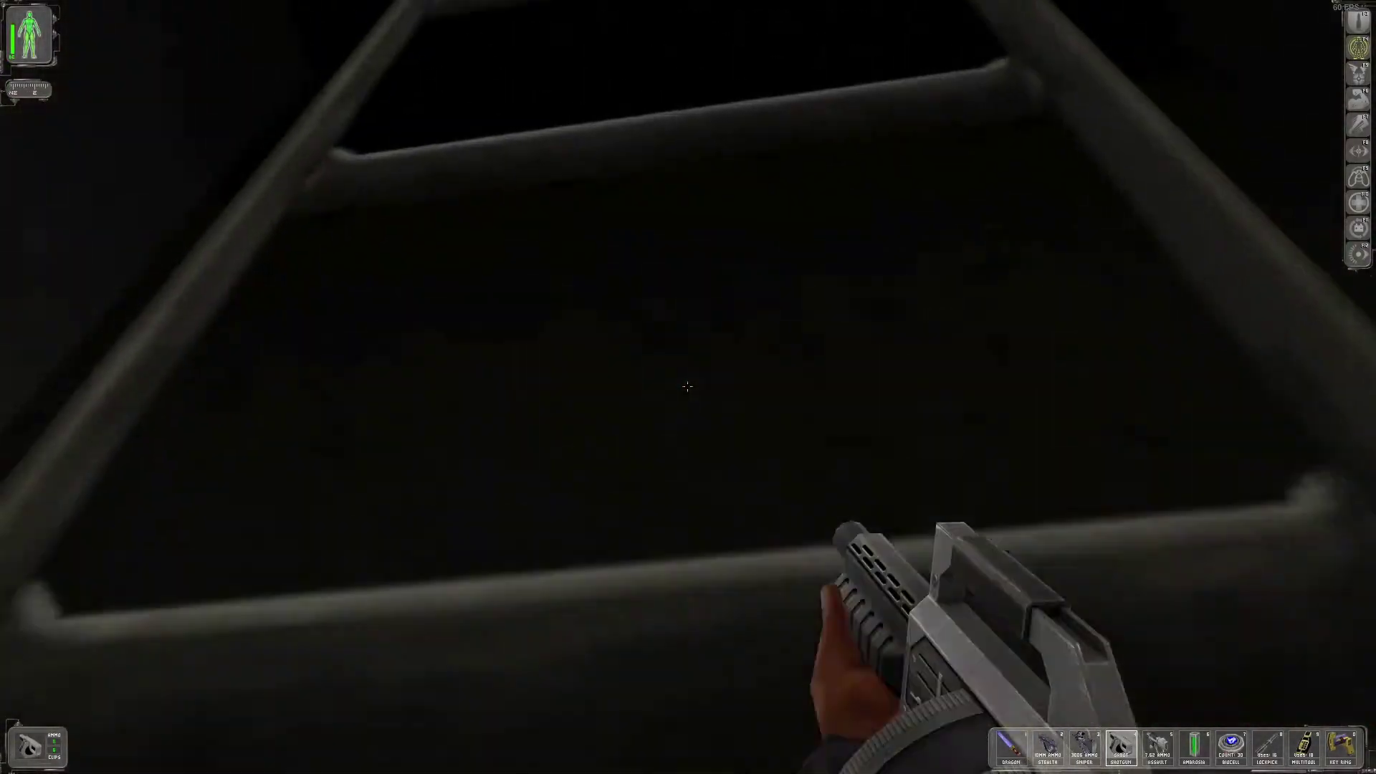
{"action": "key", "text": "w"}
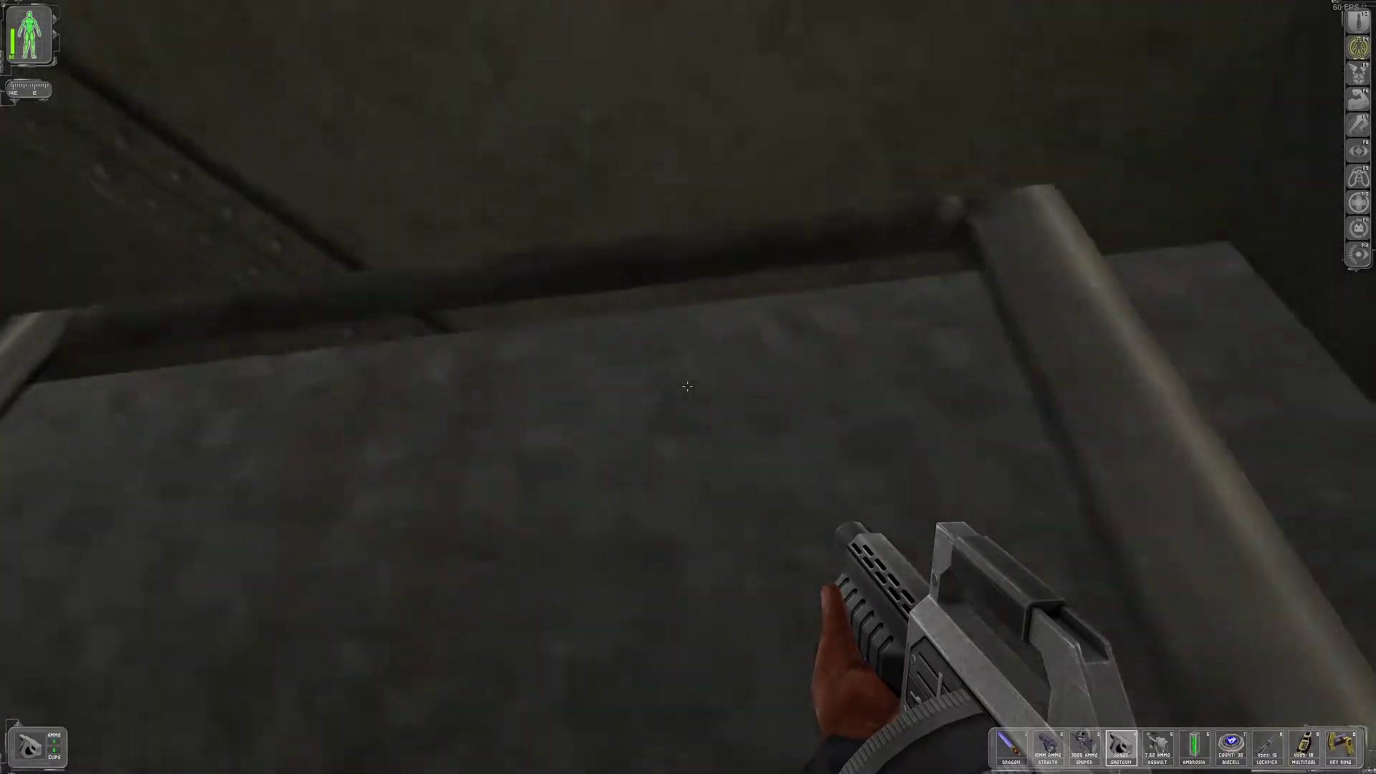
{"action": "key", "text": "F12"}
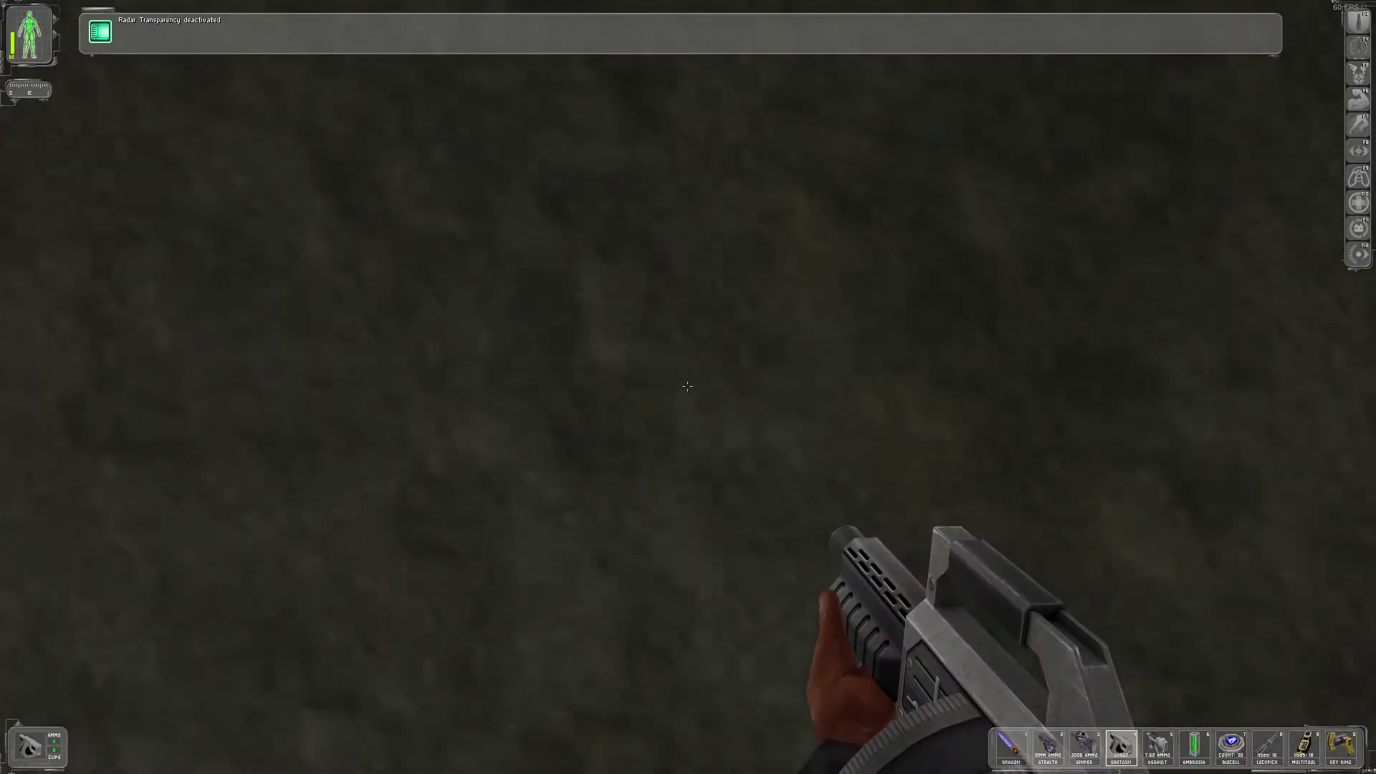
{"action": "key", "text": "w"}
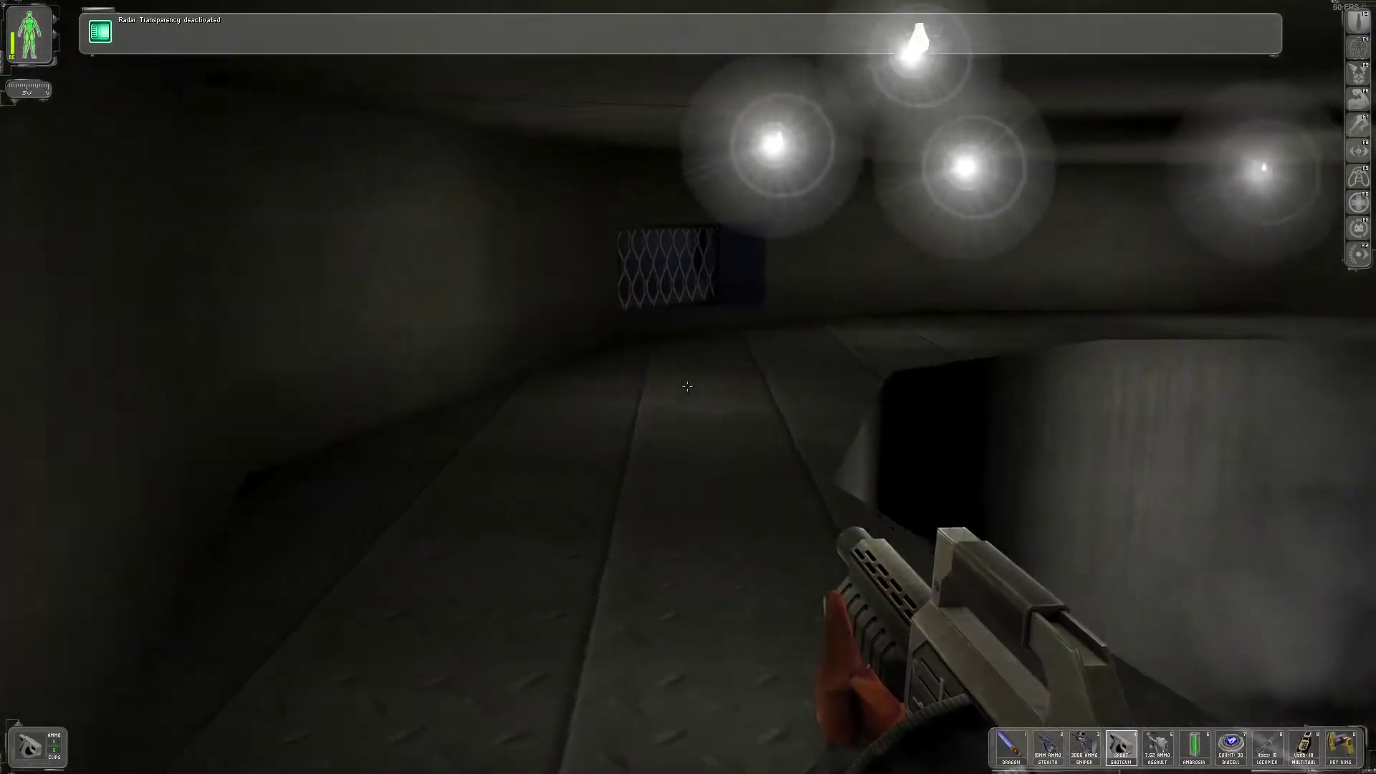
{"action": "key", "text": "w"}
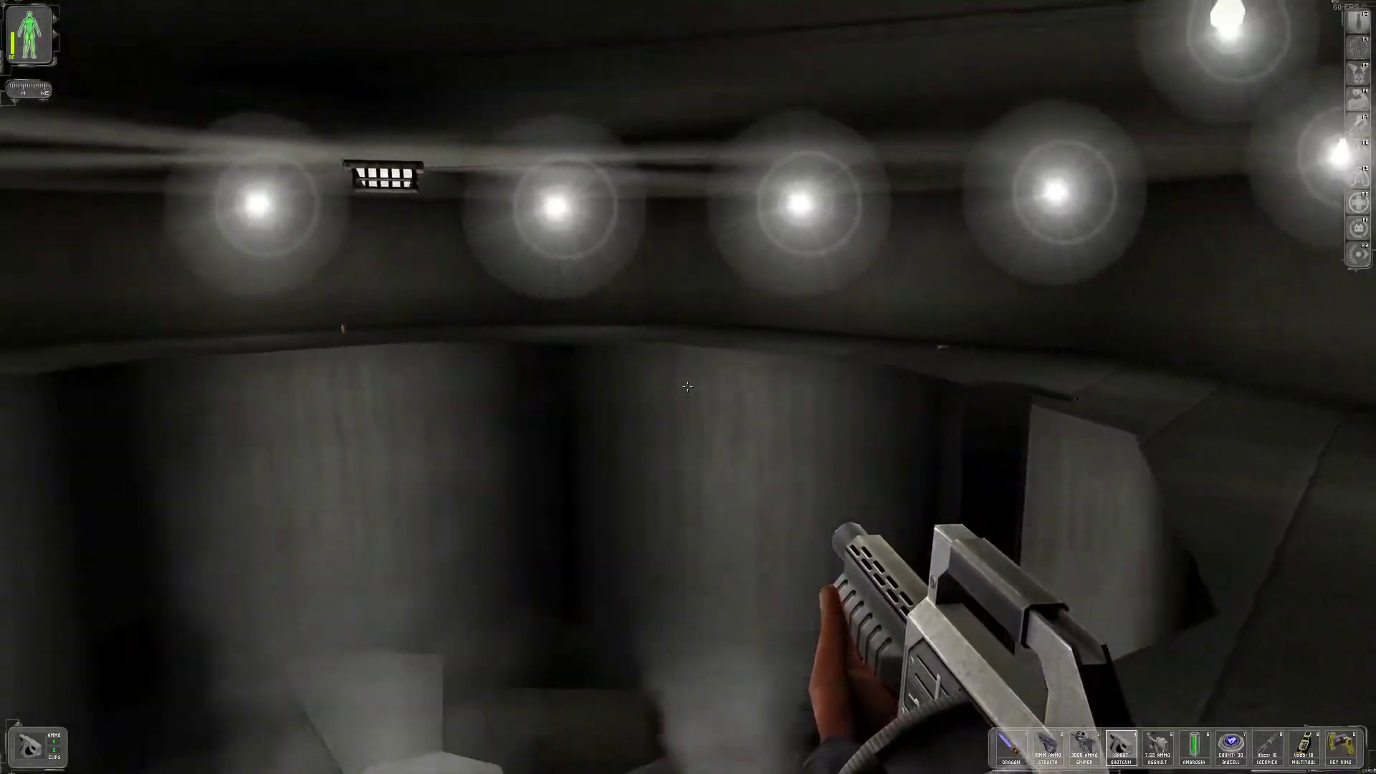
{"action": "key", "text": "w"}
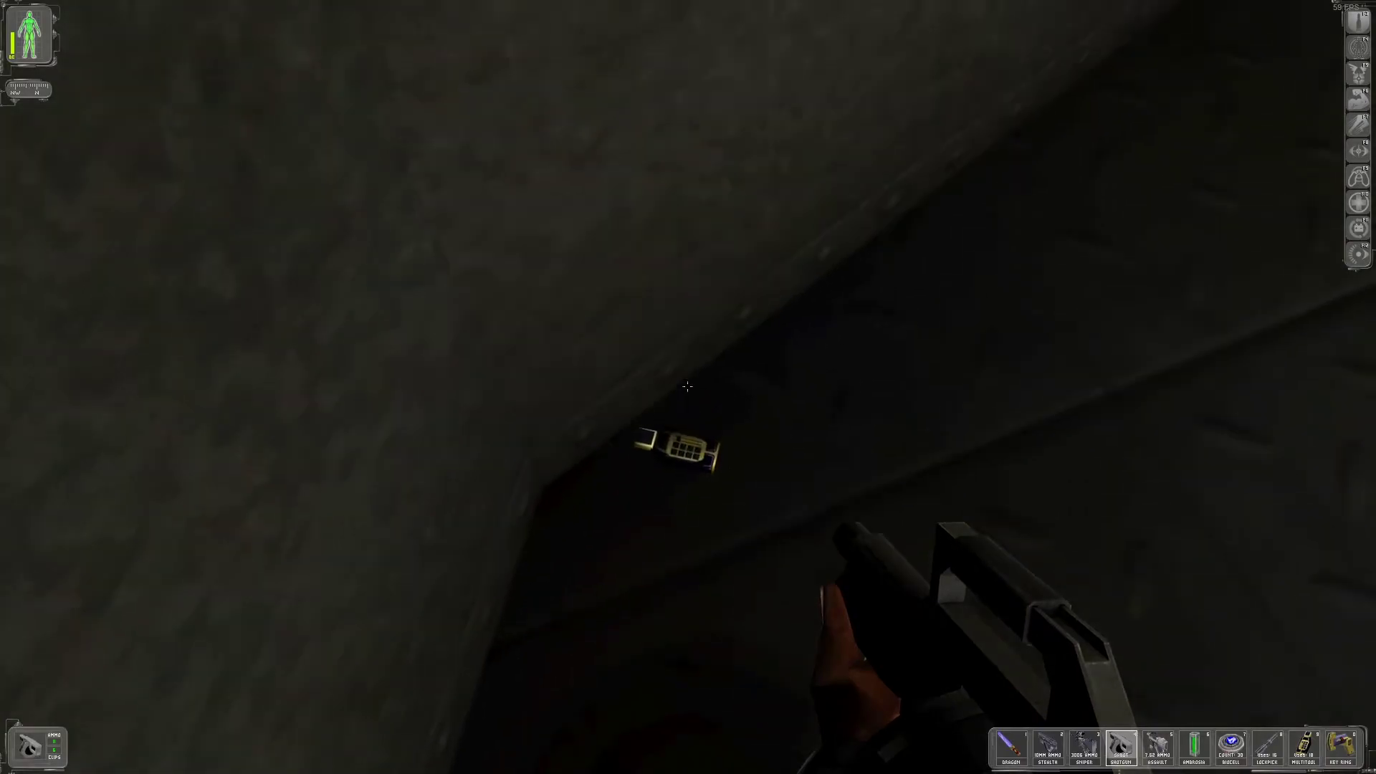
{"action": "right_click", "coordinate": [687, 387]}
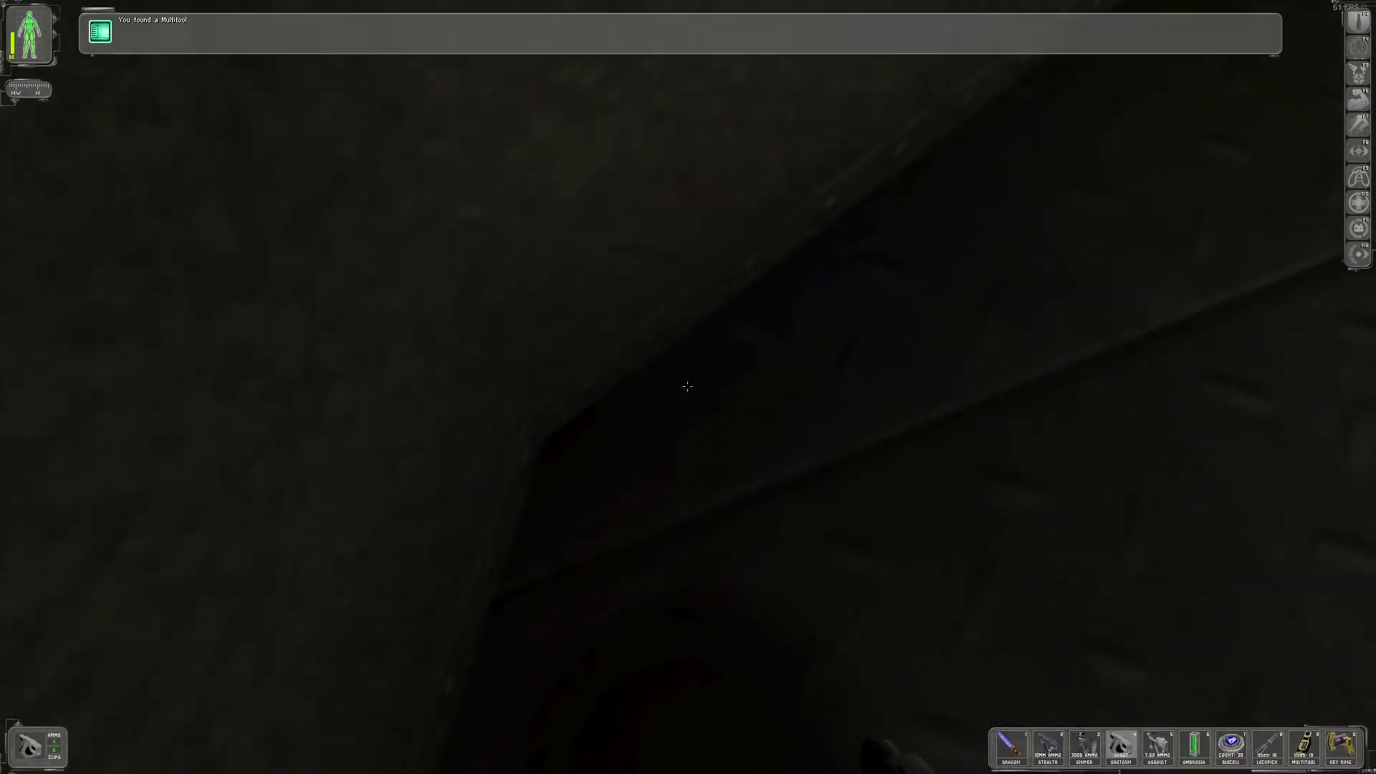
Glance at the inventory, then pick up the Lockpick further along the ledge
{"action": "key", "text": "w"}
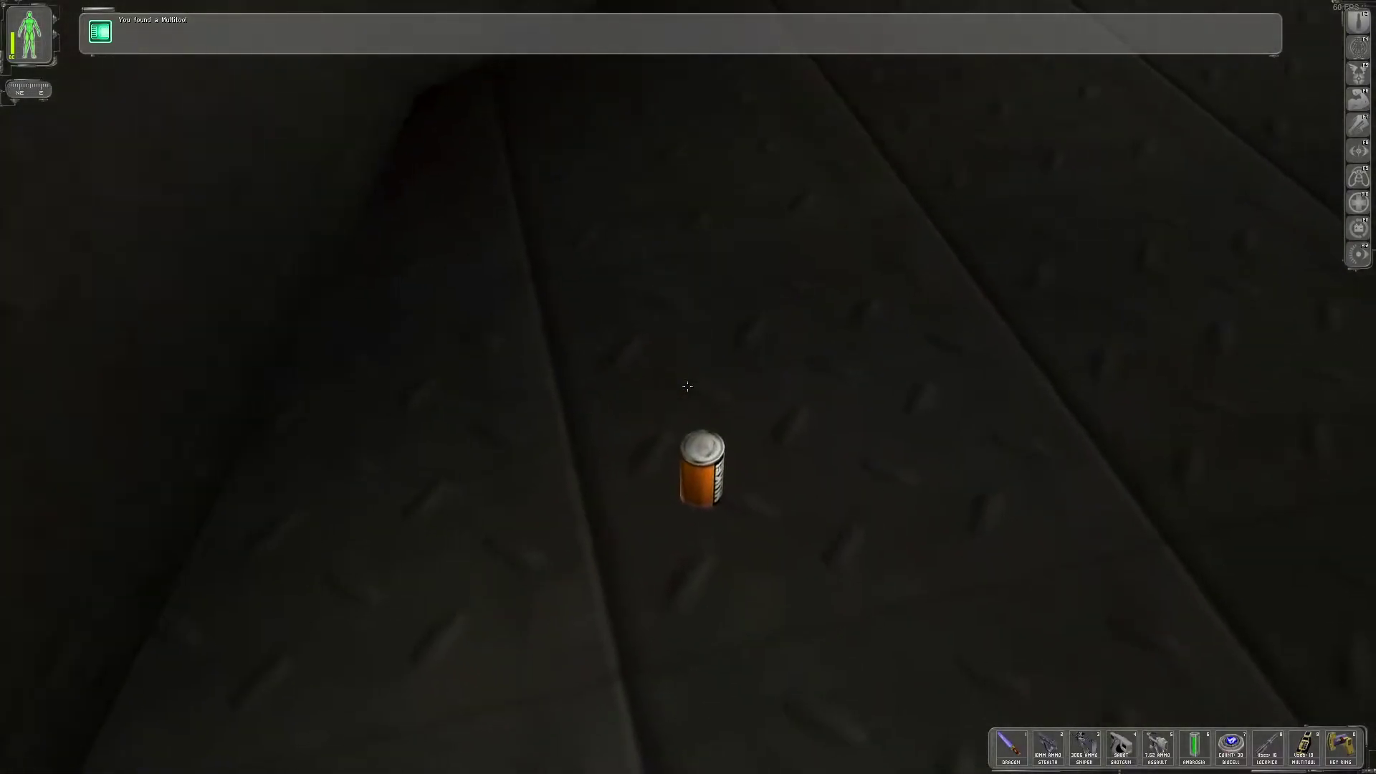
{"action": "key", "text": "w"}
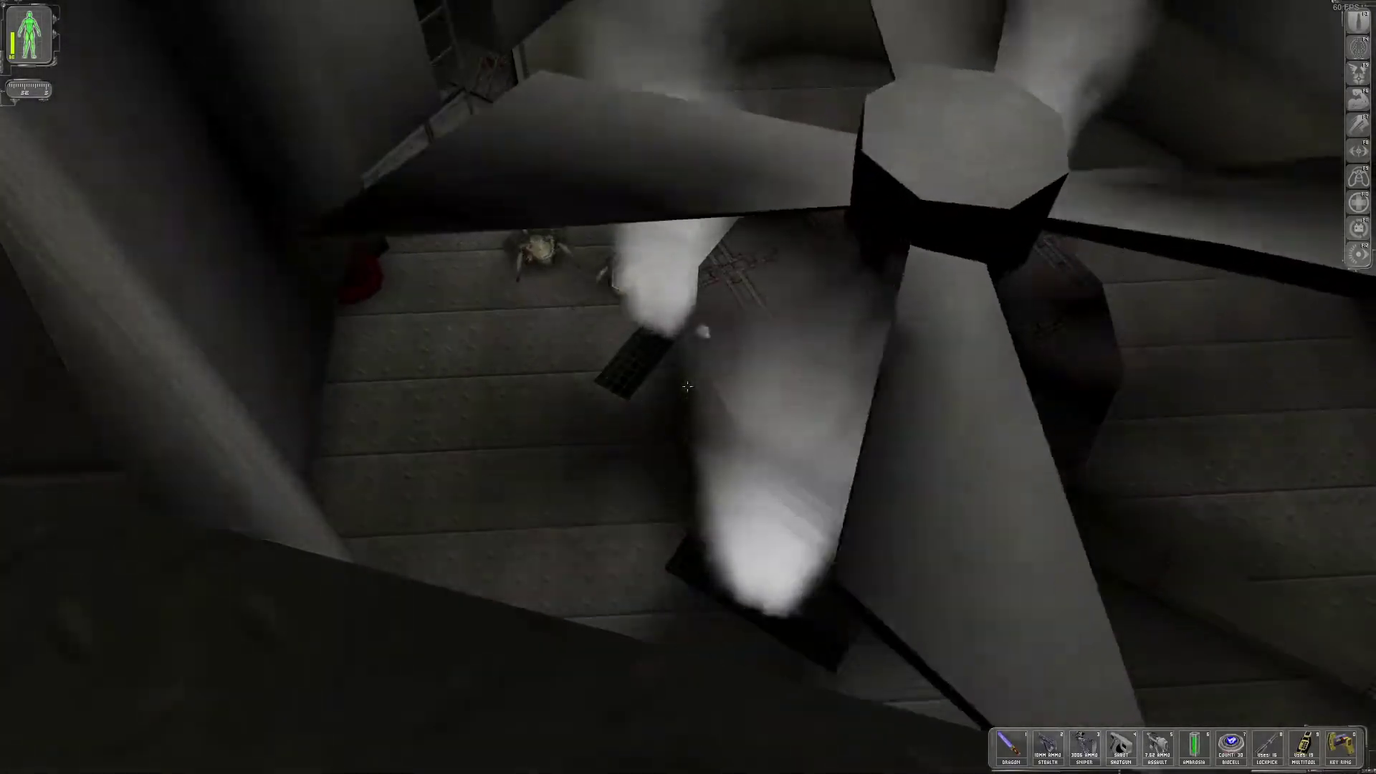
{"action": "key", "text": "F1"}
{"action": "key", "text": "Escape"}
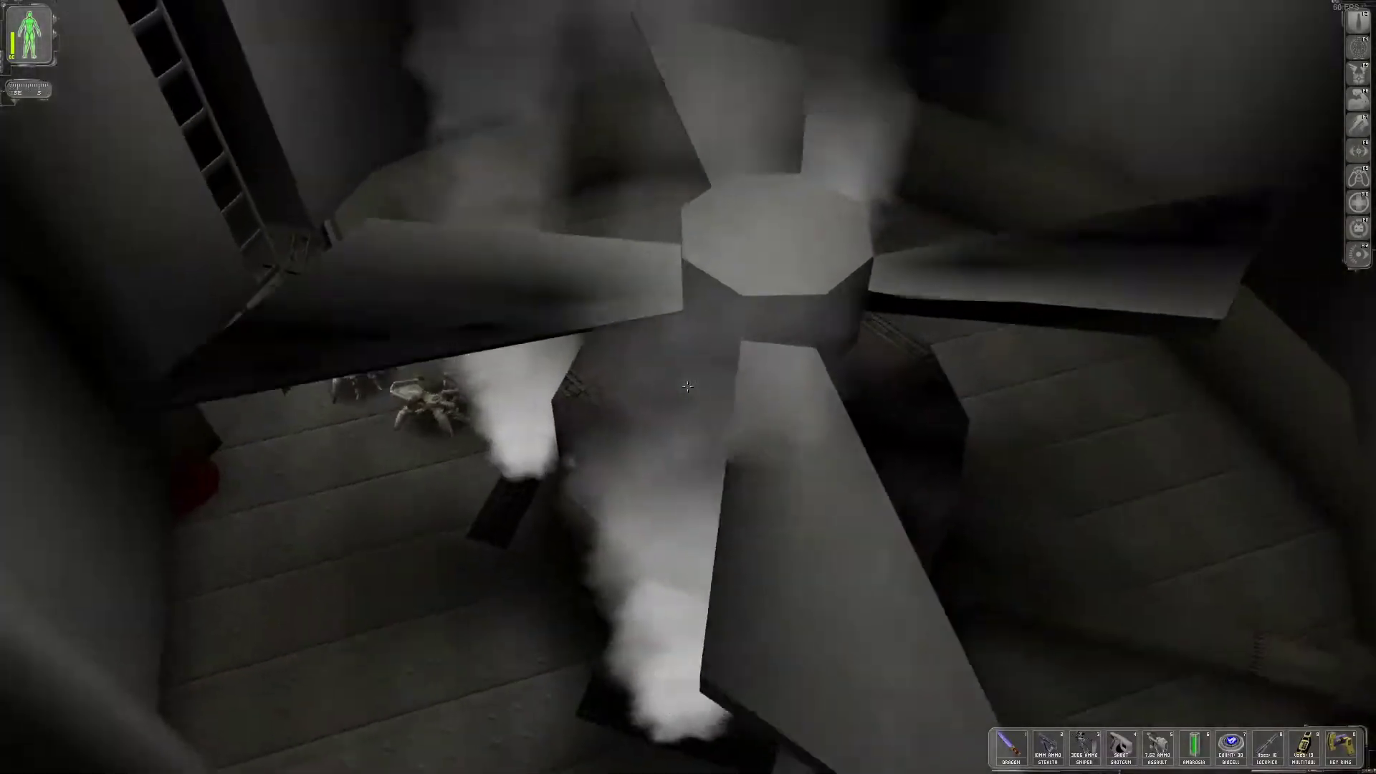
{"action": "key", "text": "w"}
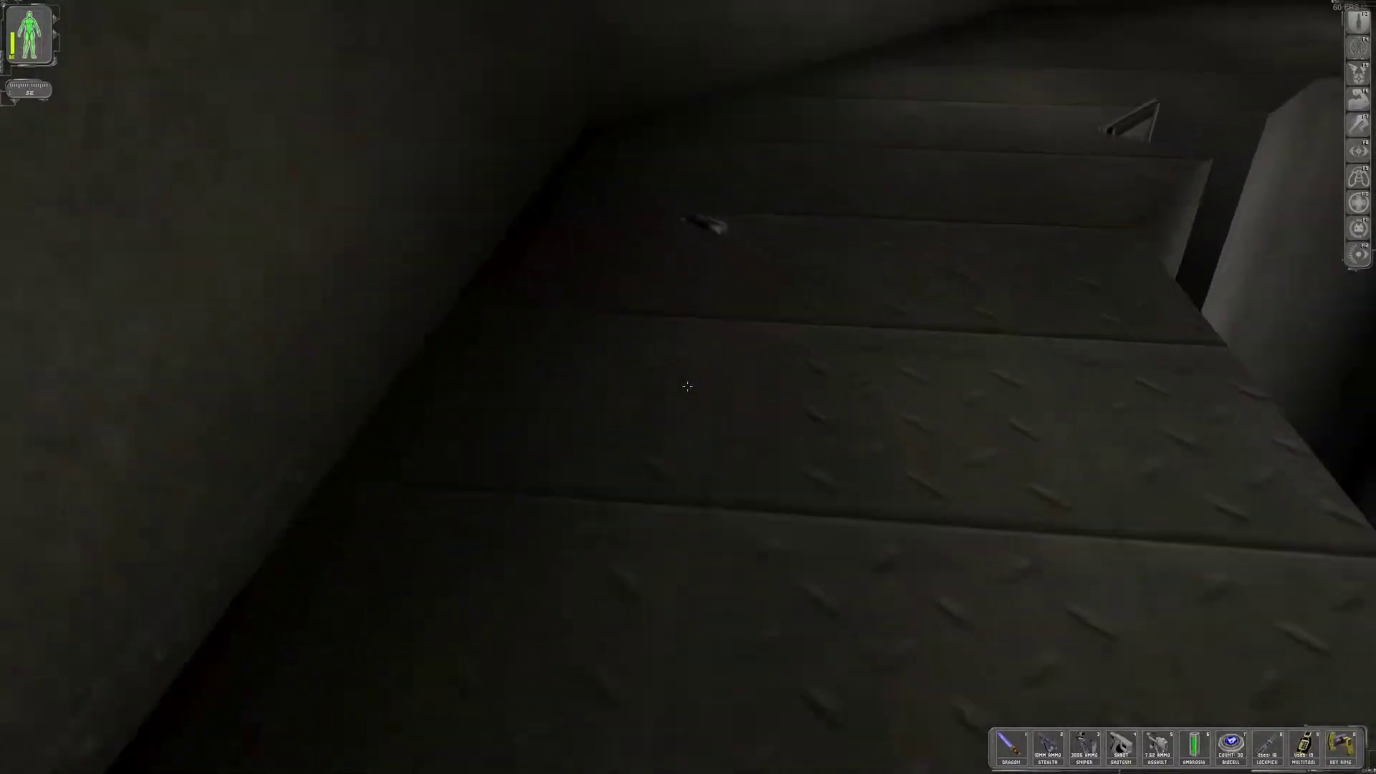
{"action": "right_click", "coordinate": [688, 387]}
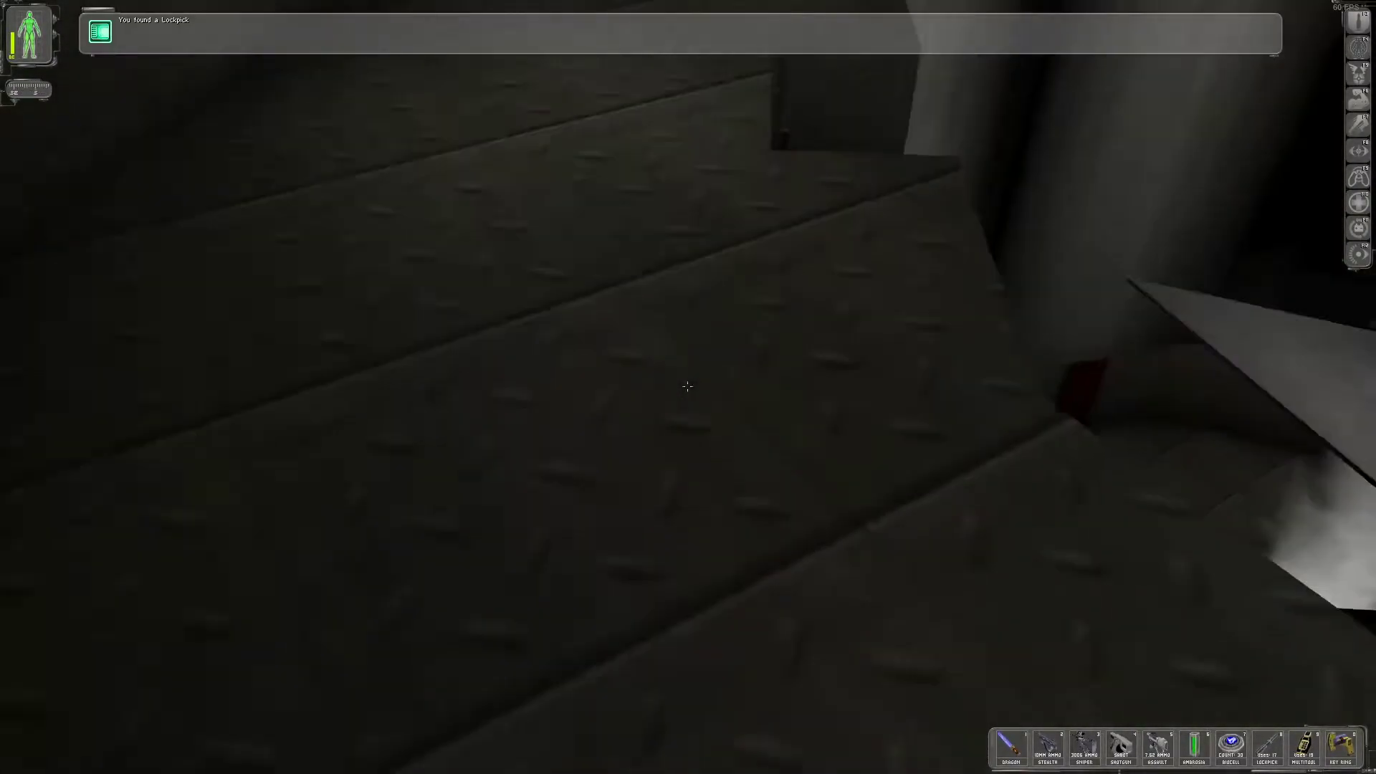
{"action": "key", "text": "w"}
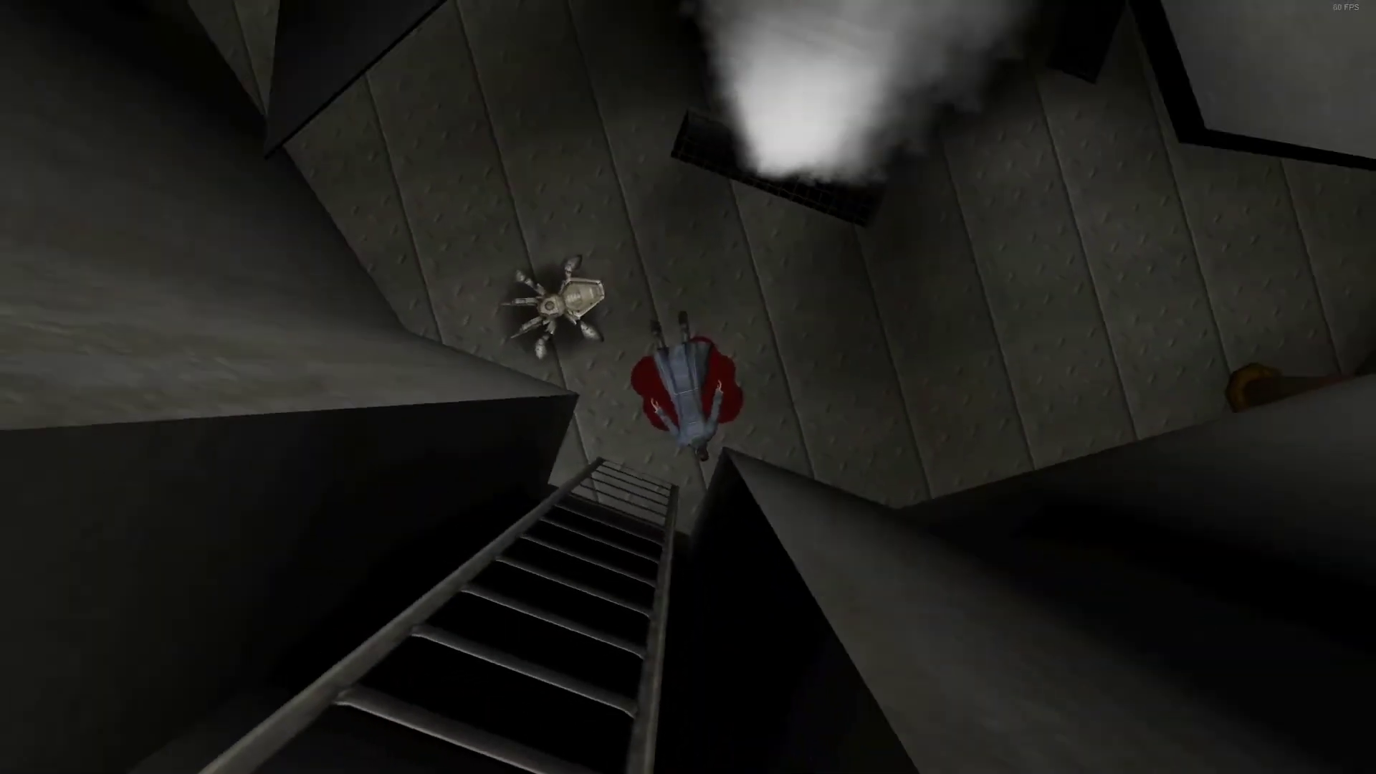
Load the quicksave from the main menu after dying
{"action": "key", "text": "Escape"}
{"action": "key", "text": "F9"}
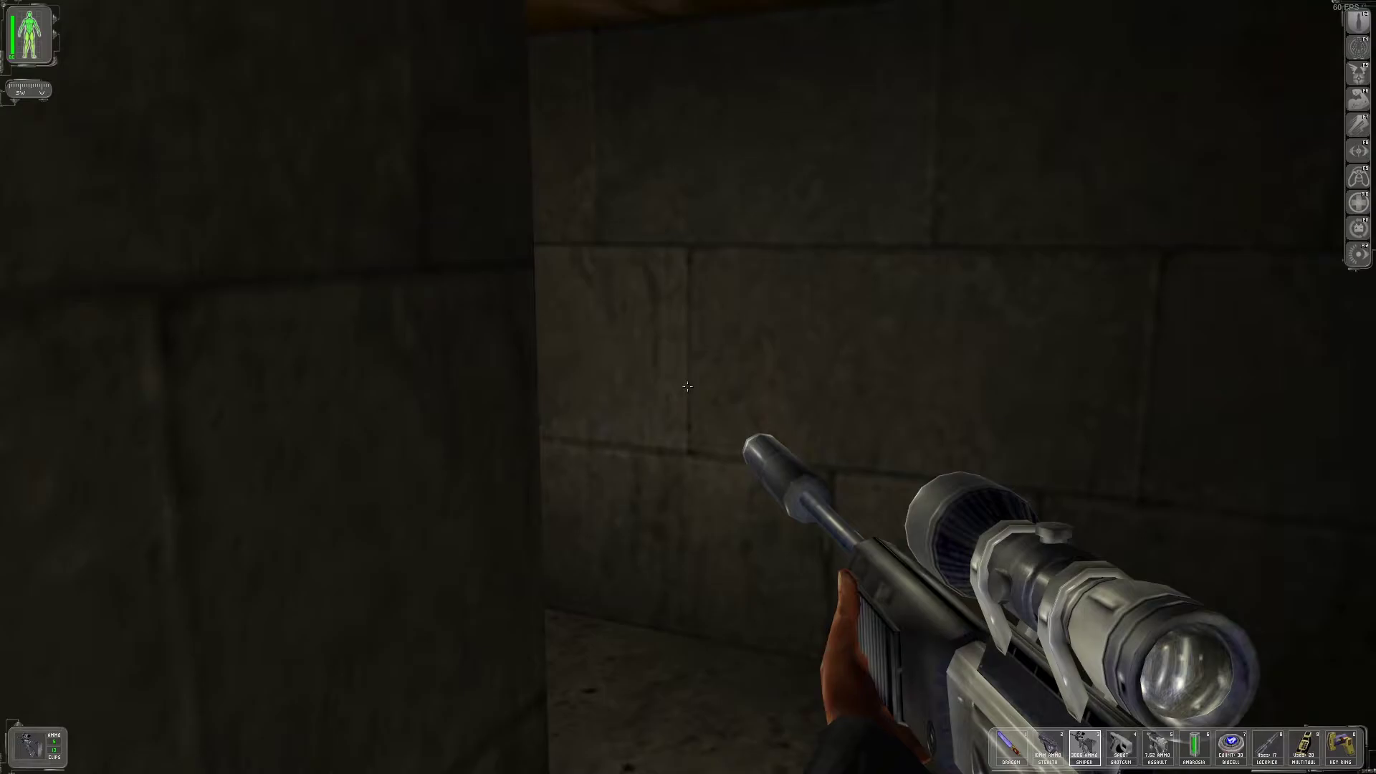
{"action": "key", "text": "w"}
{"action": "key", "text": "F9"}
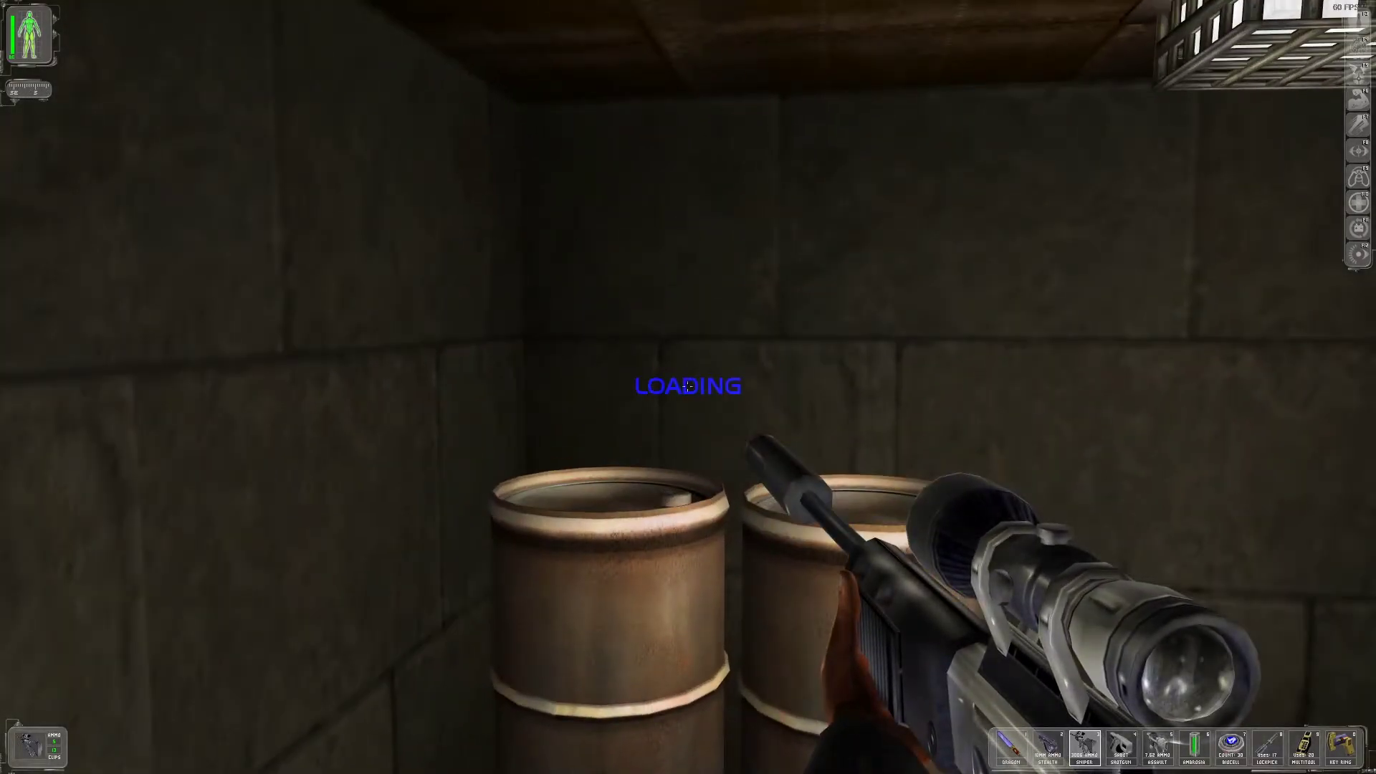
Walk past the barrels and the red door, then quicksave
{"action": "key", "text": "w"}
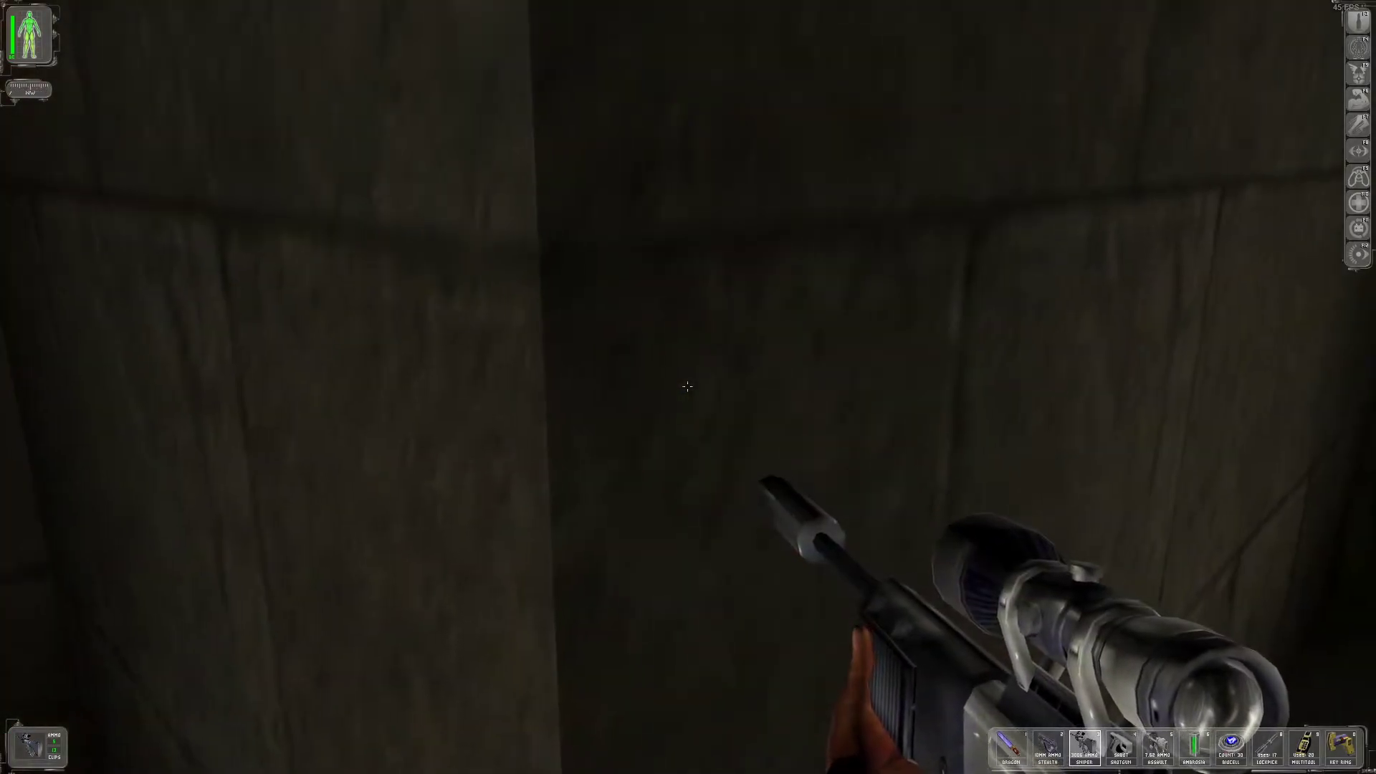
{"action": "key", "text": "w"}
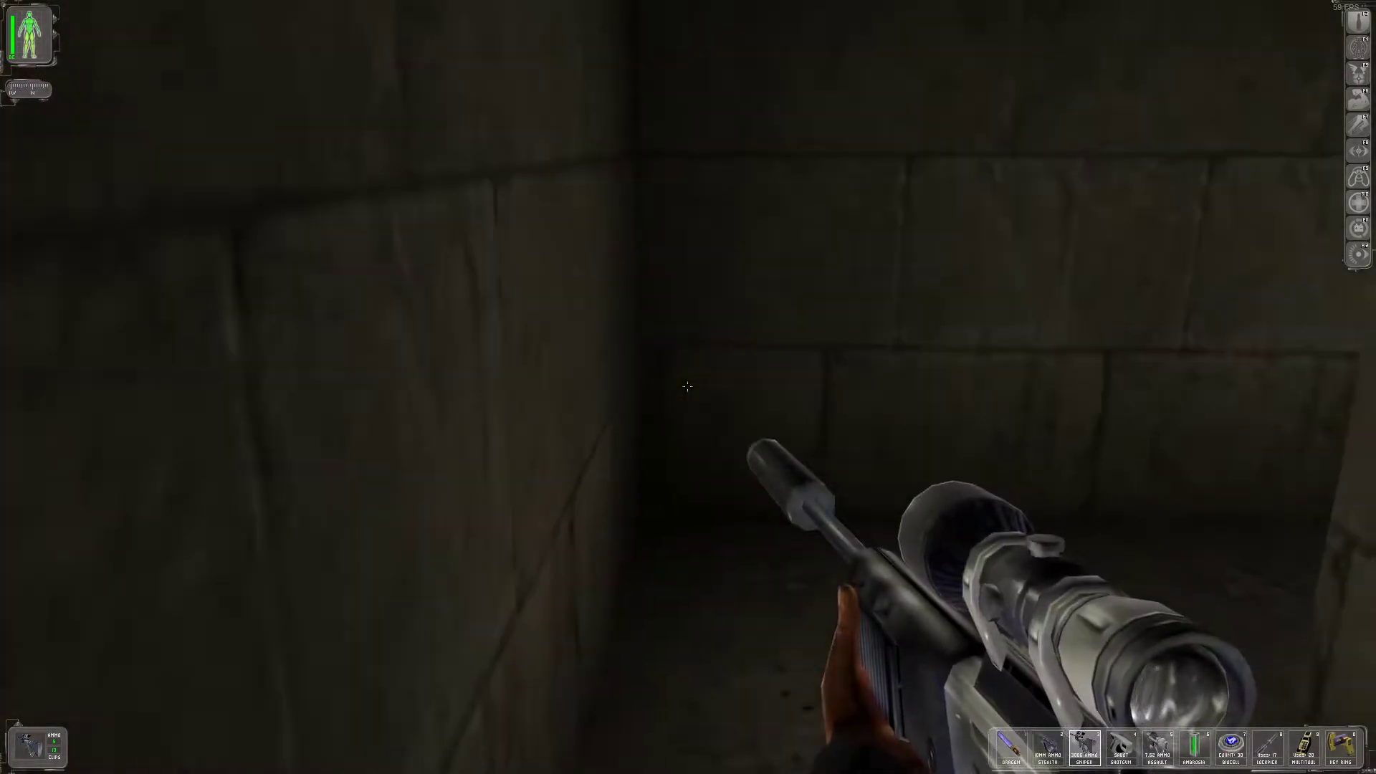
{"action": "key", "text": "w"}
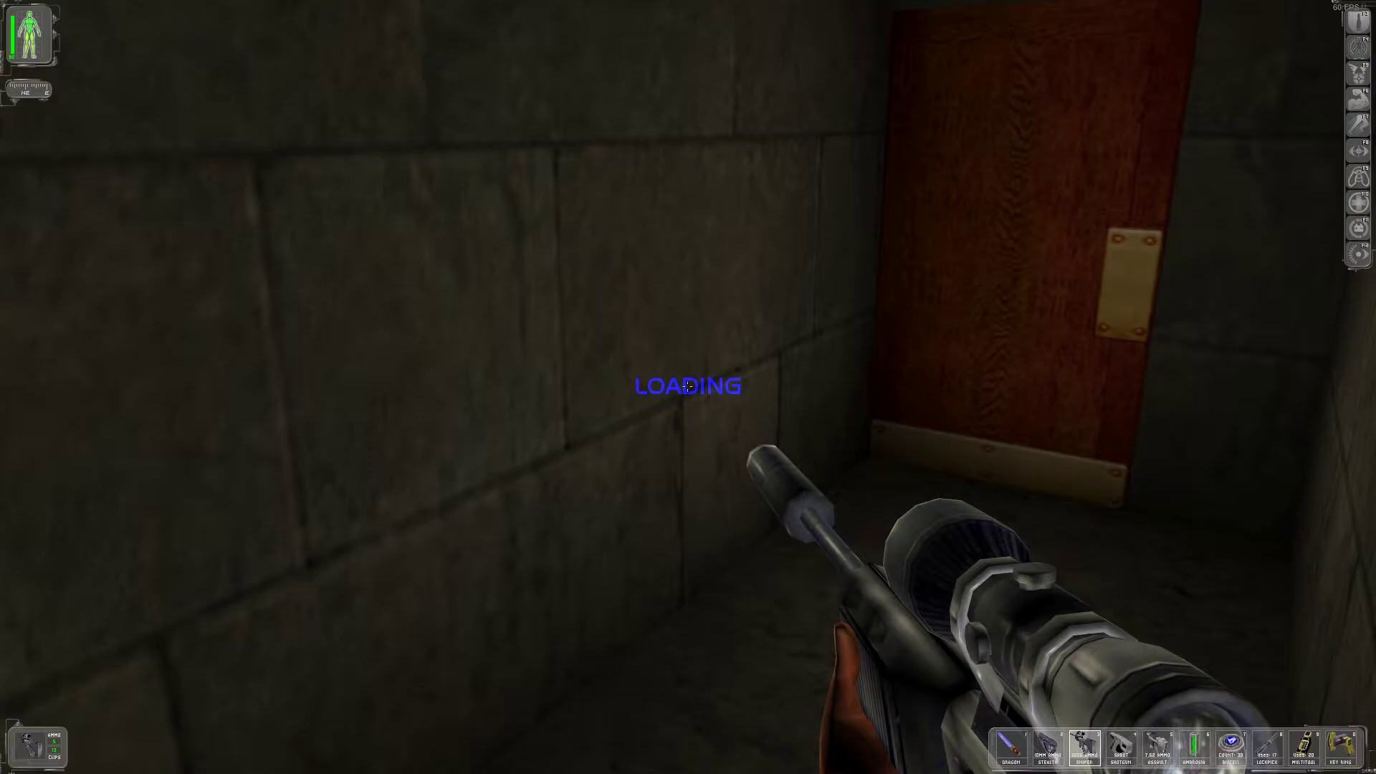
{"action": "key", "text": "w"}
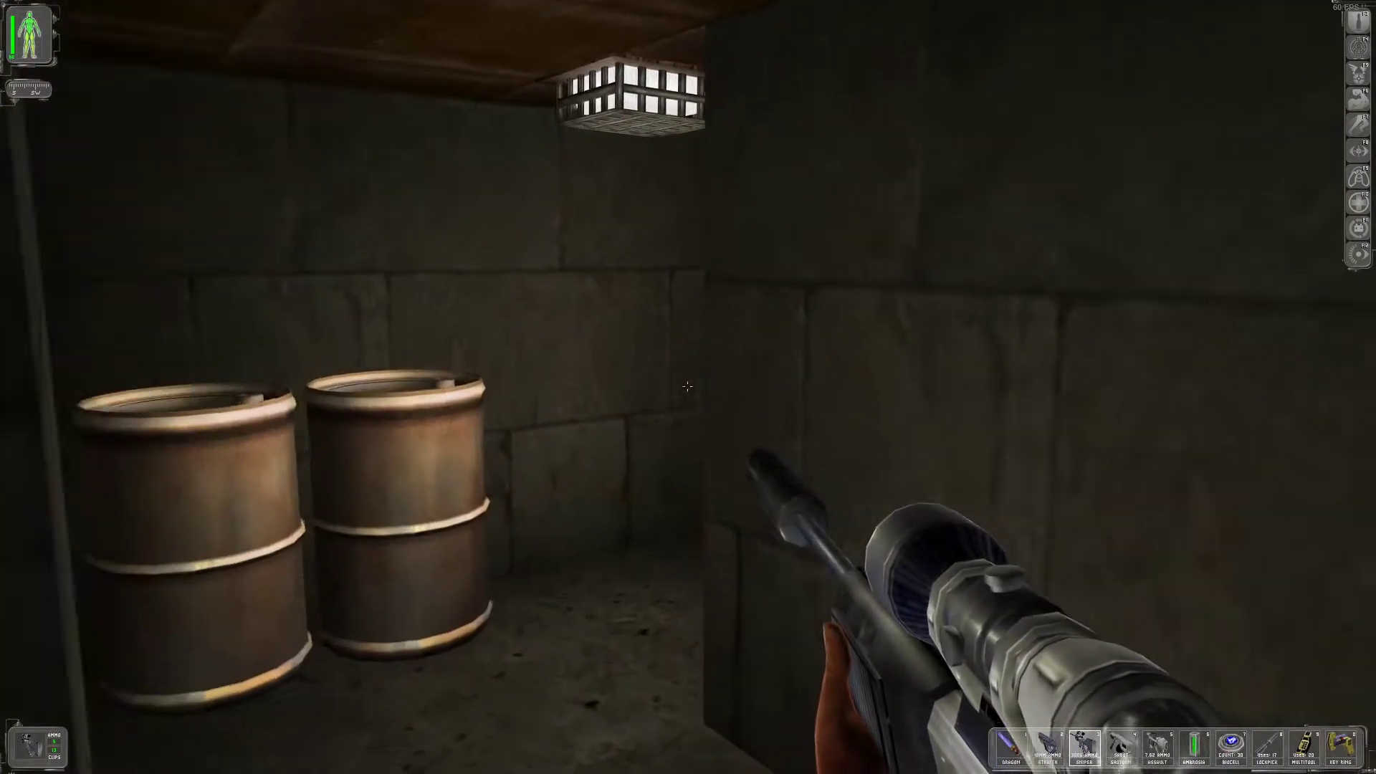
{"action": "key", "text": "F12"}
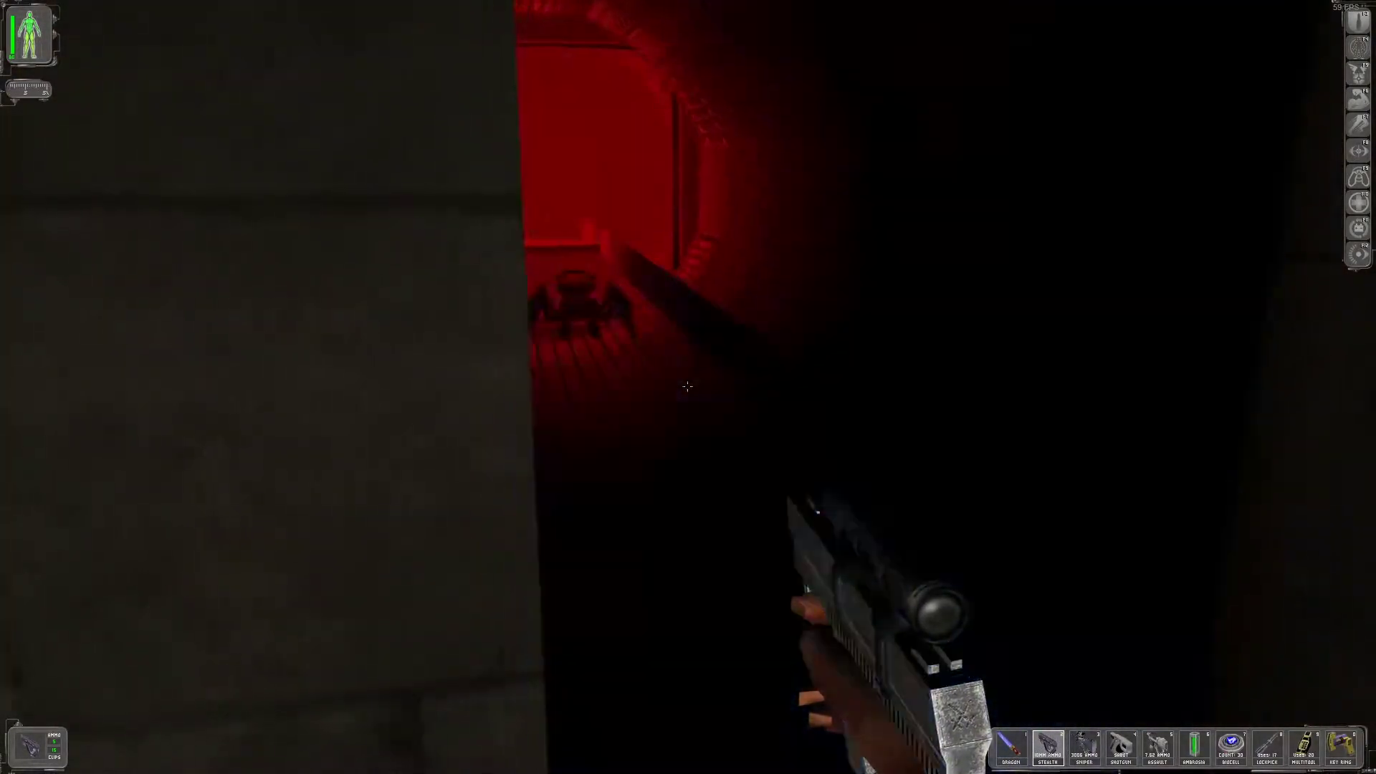
Check the inventory, then destroy the Mini-SpiderBot with the assault shotgun
{"action": "key", "text": "F1"}
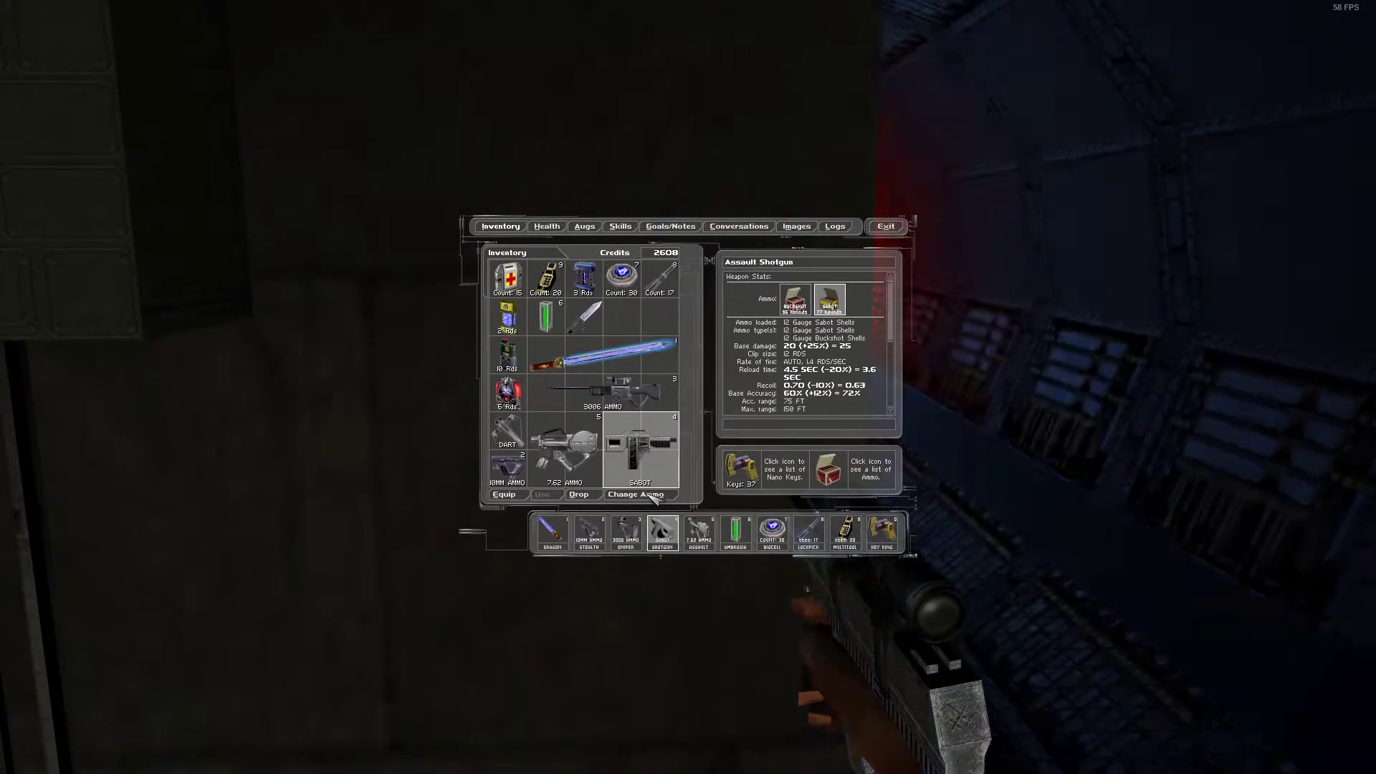
{"action": "key", "text": "F1"}
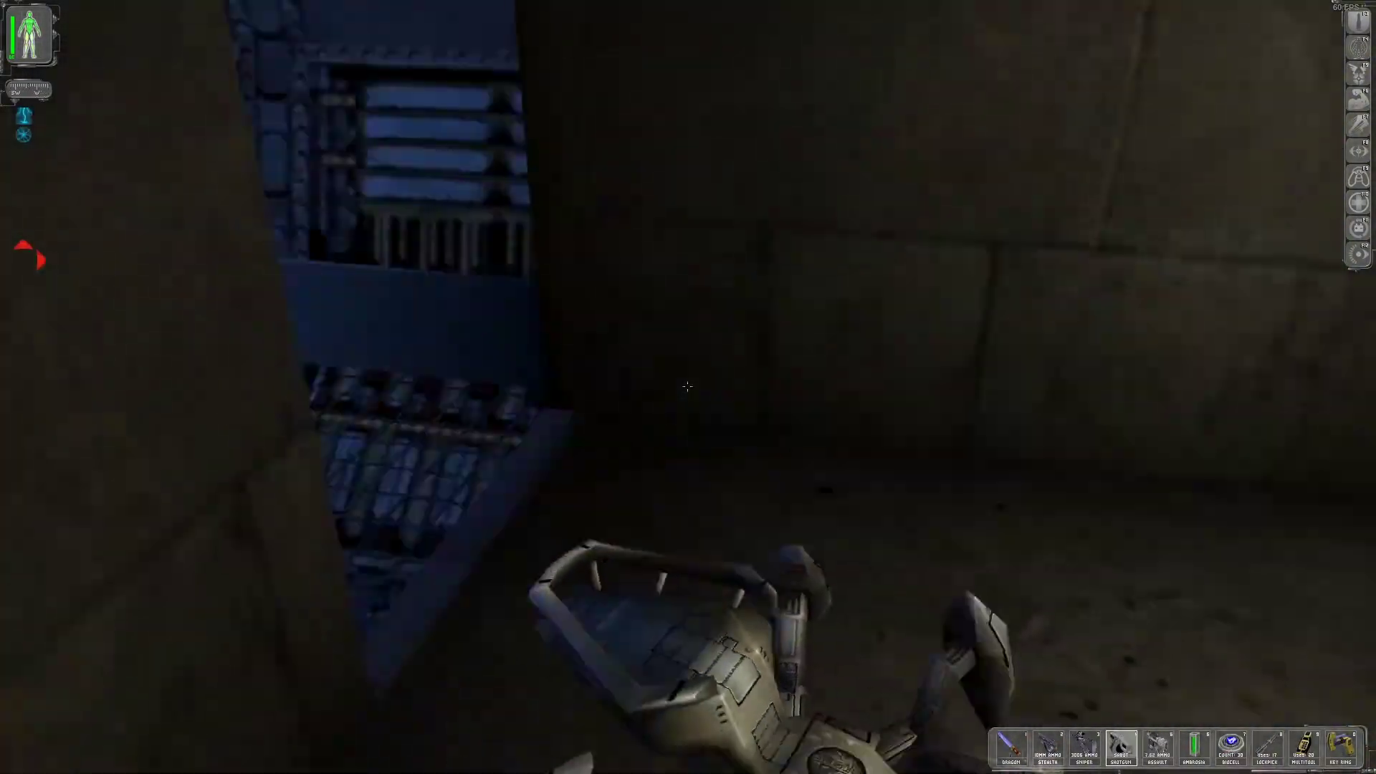
{"action": "key", "text": "w"}
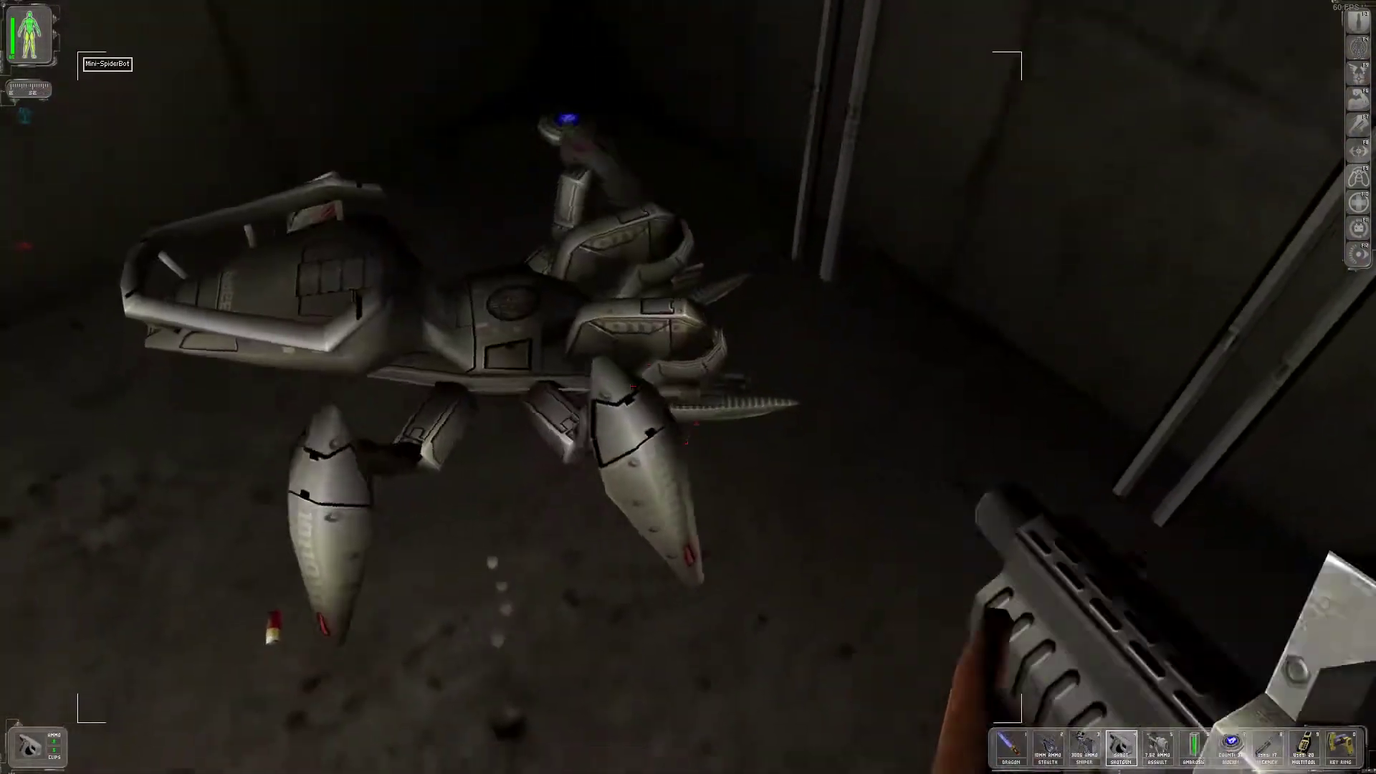
{"action": "left_click", "coordinate": [688, 387]}
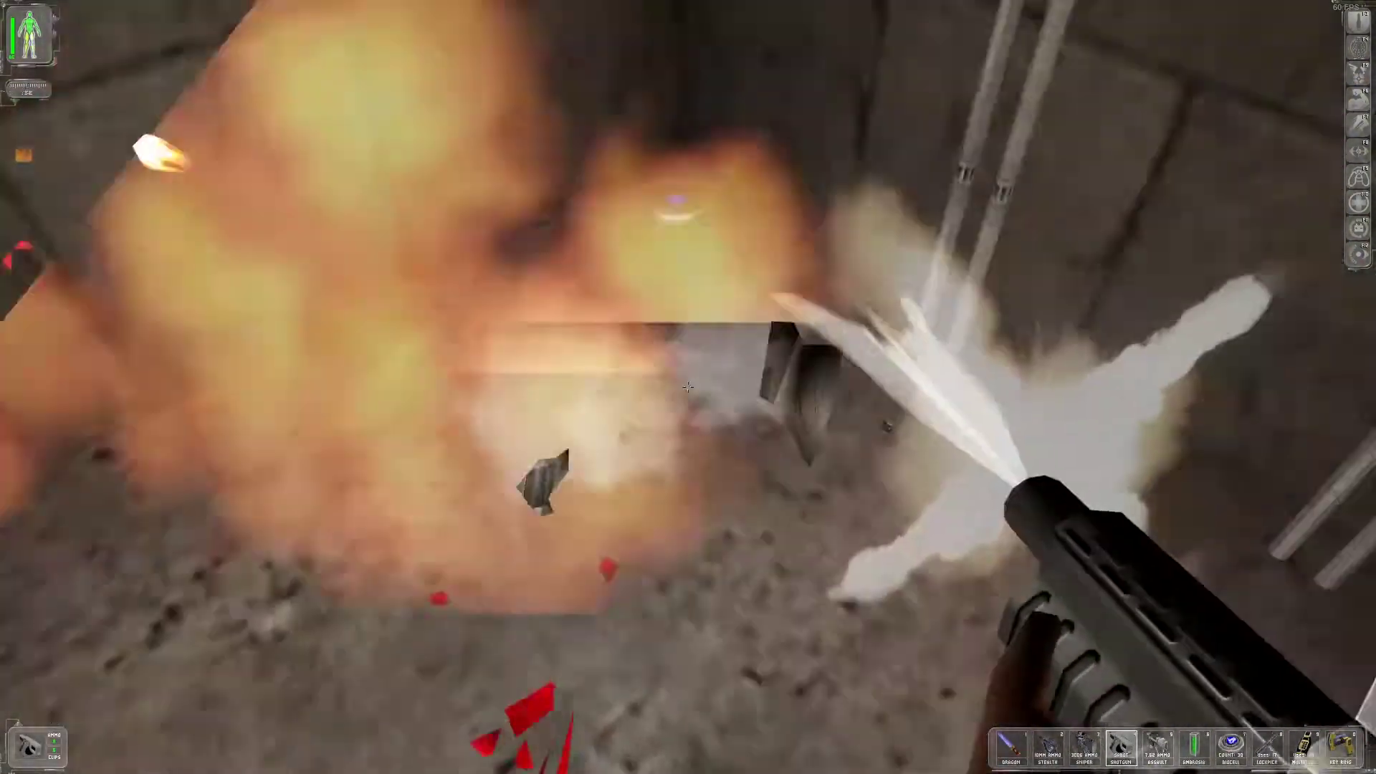
Switch to the pistol at the red tunnel and try grabbing the Bioelectric Cell
{"action": "key", "text": "w"}
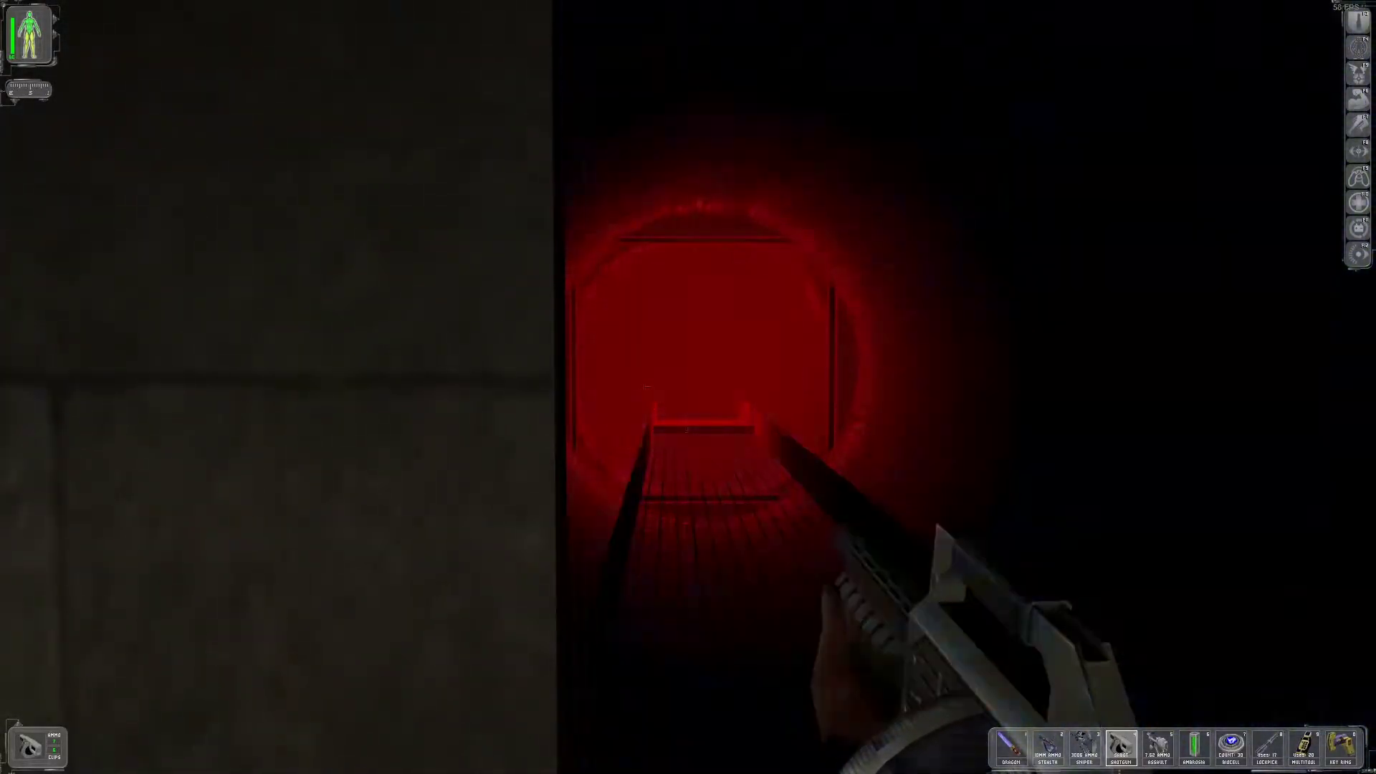
{"action": "key", "text": "1"}
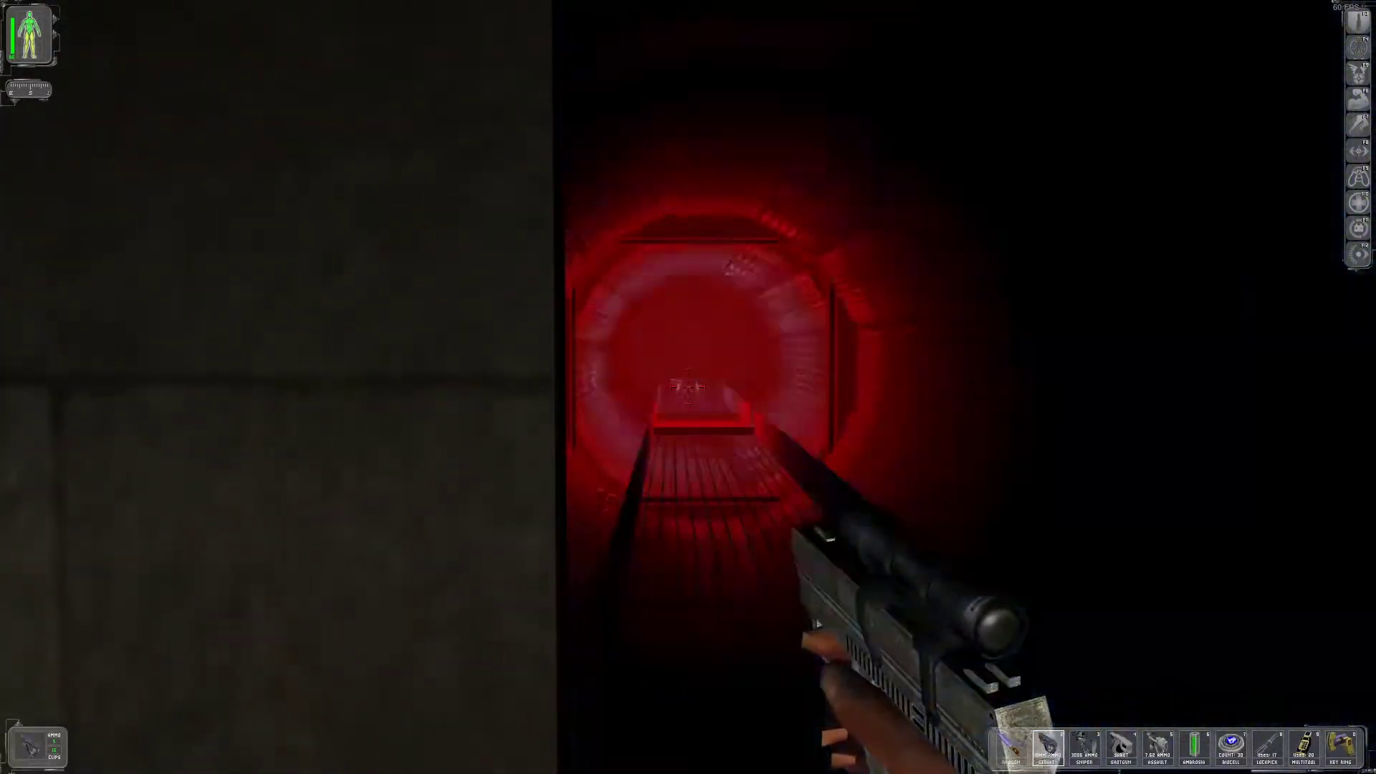
{"action": "key", "text": "F1"}
{"action": "key", "text": "Escape"}
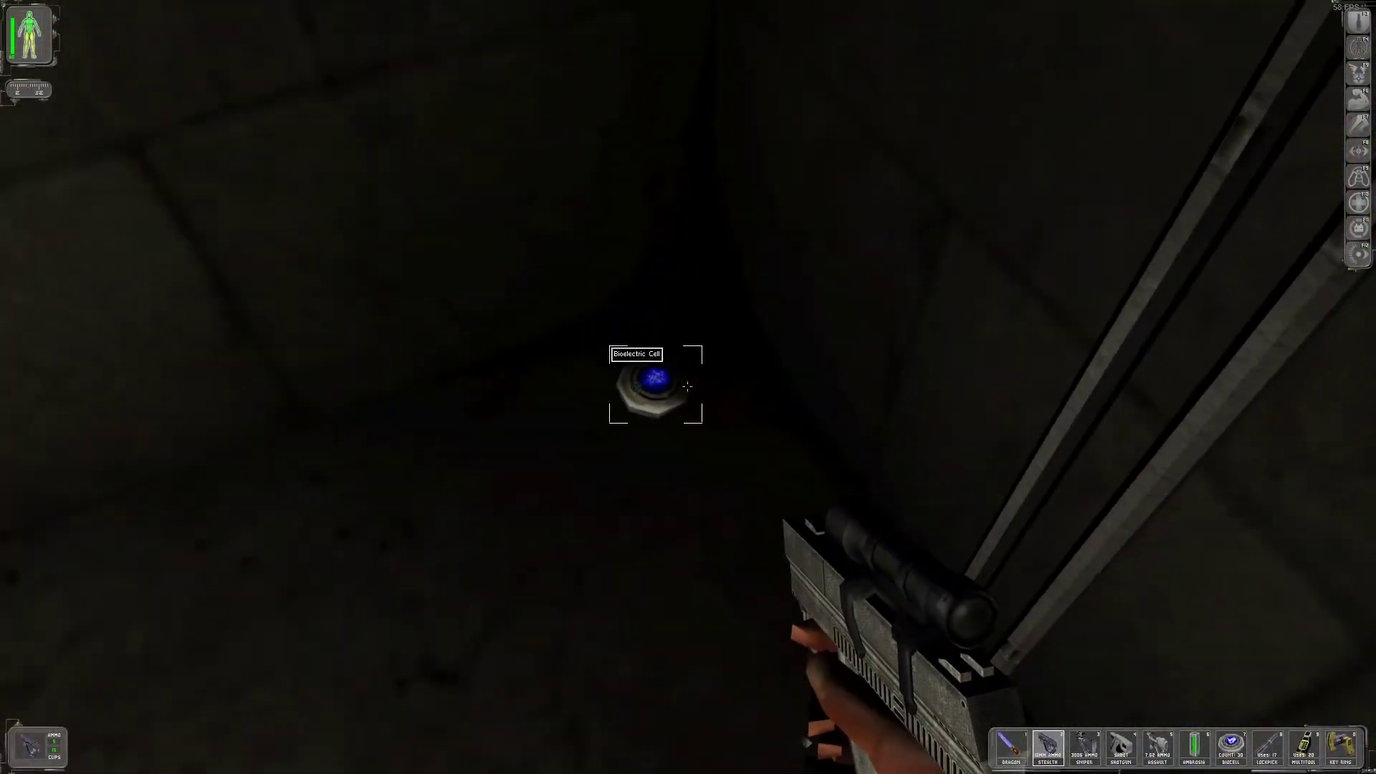
{"action": "right_click", "coordinate": [687, 386]}
{"action": "key", "text": "F1"}
{"action": "key", "text": "Escape"}
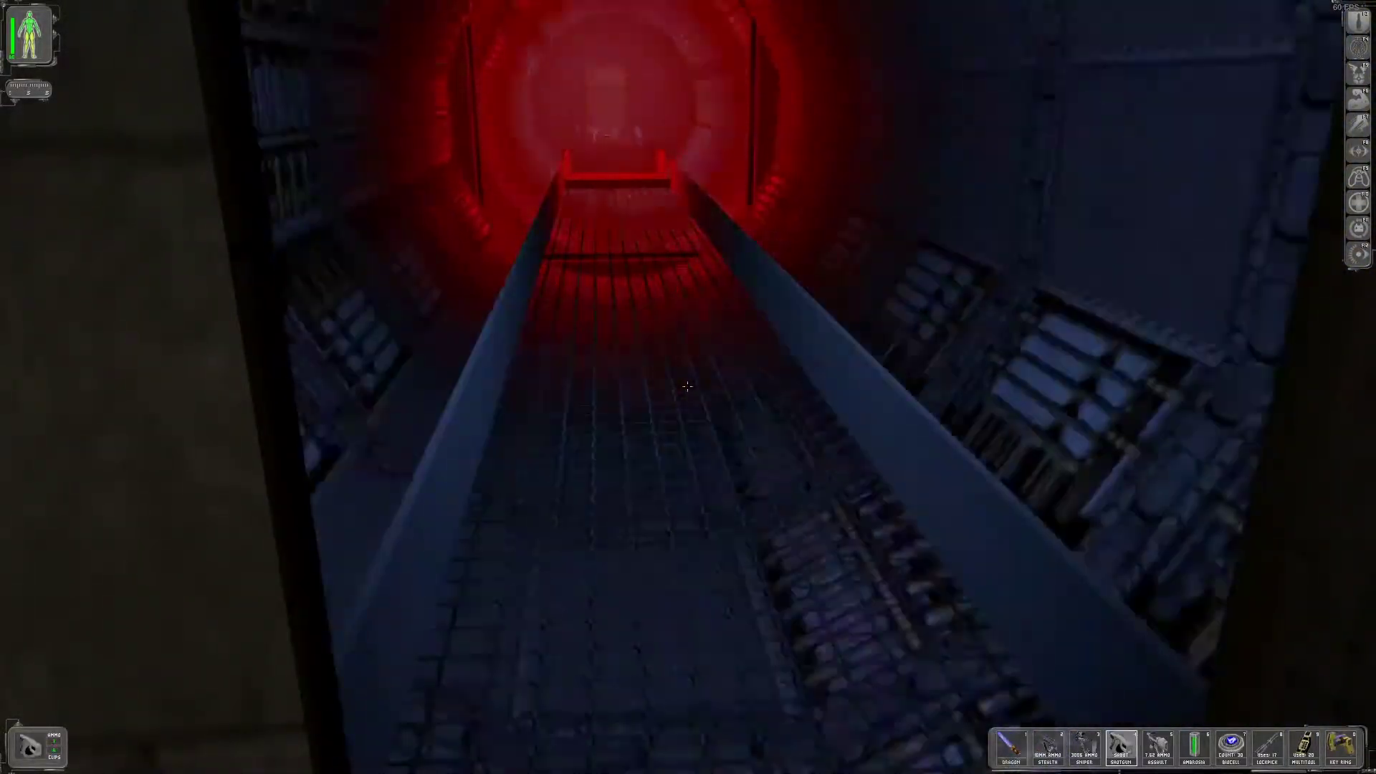
Fight a spider-bot down the red corridor with the shotgun and open the metal door
{"action": "key", "text": "4"}
{"action": "key", "text": "w"}
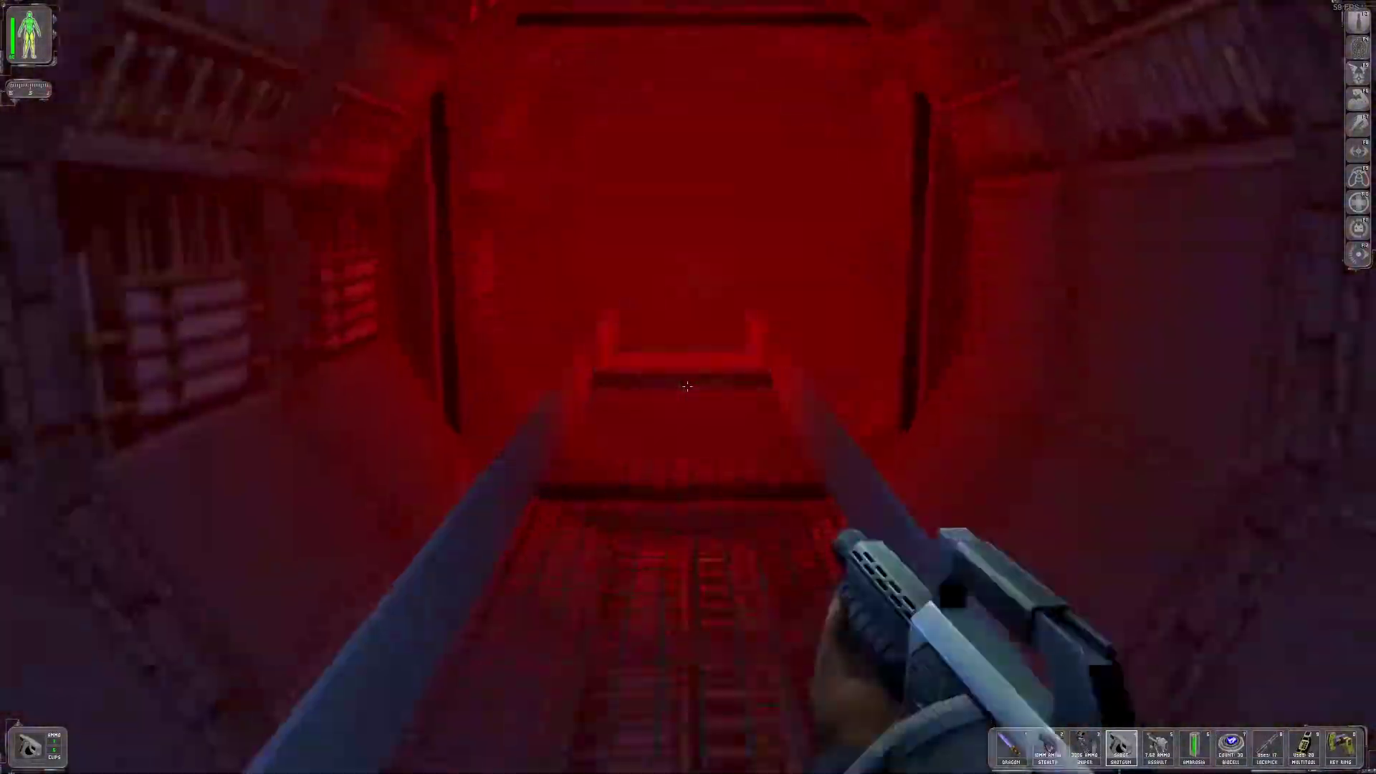
{"action": "key", "text": "w"}
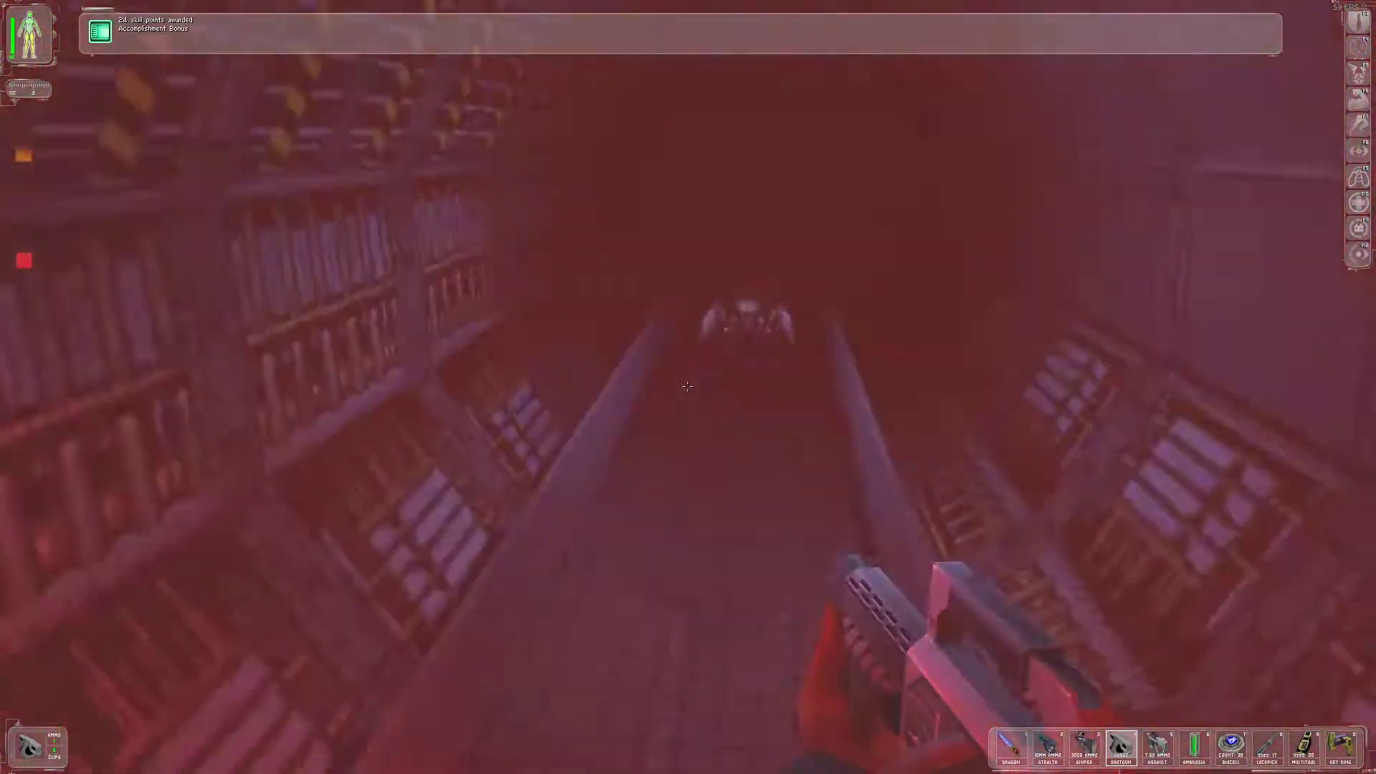
{"action": "key", "text": "w"}
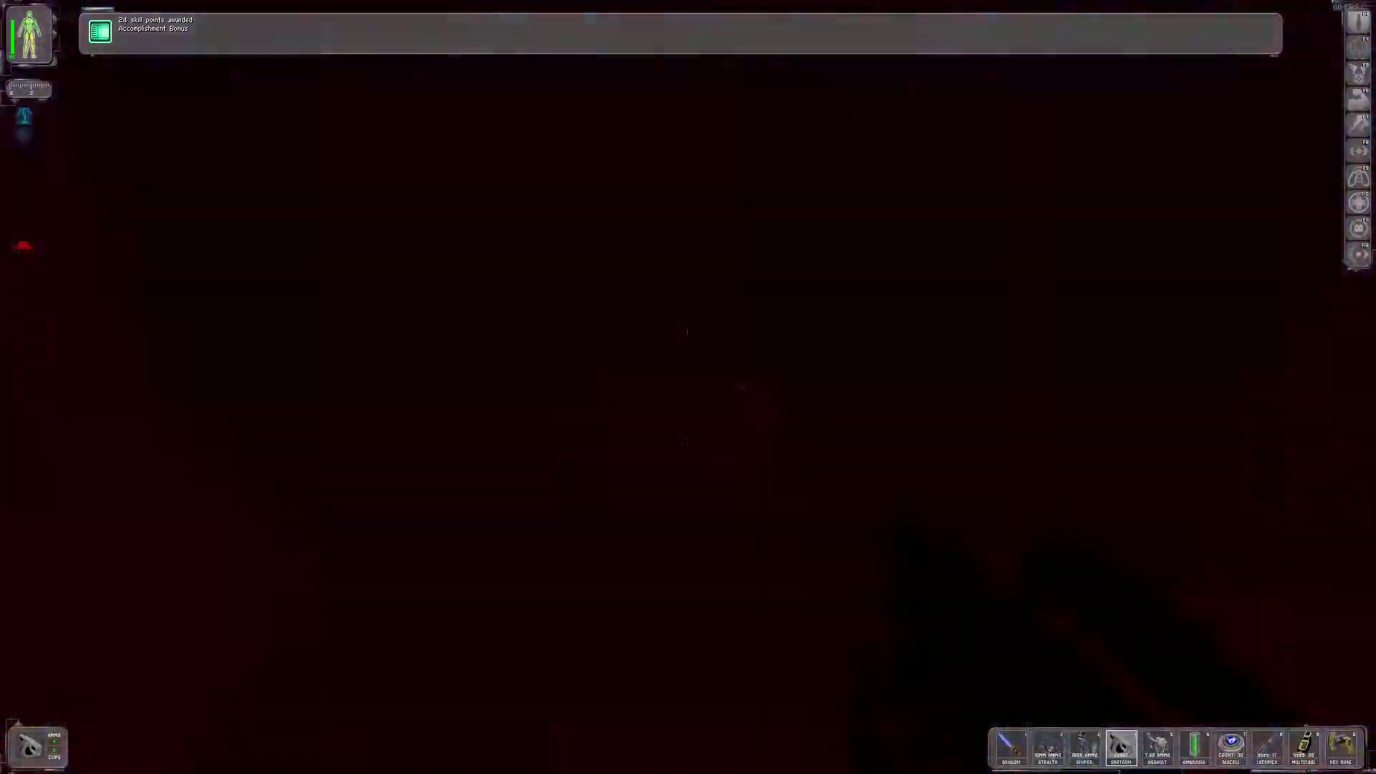
{"action": "key", "text": "w"}
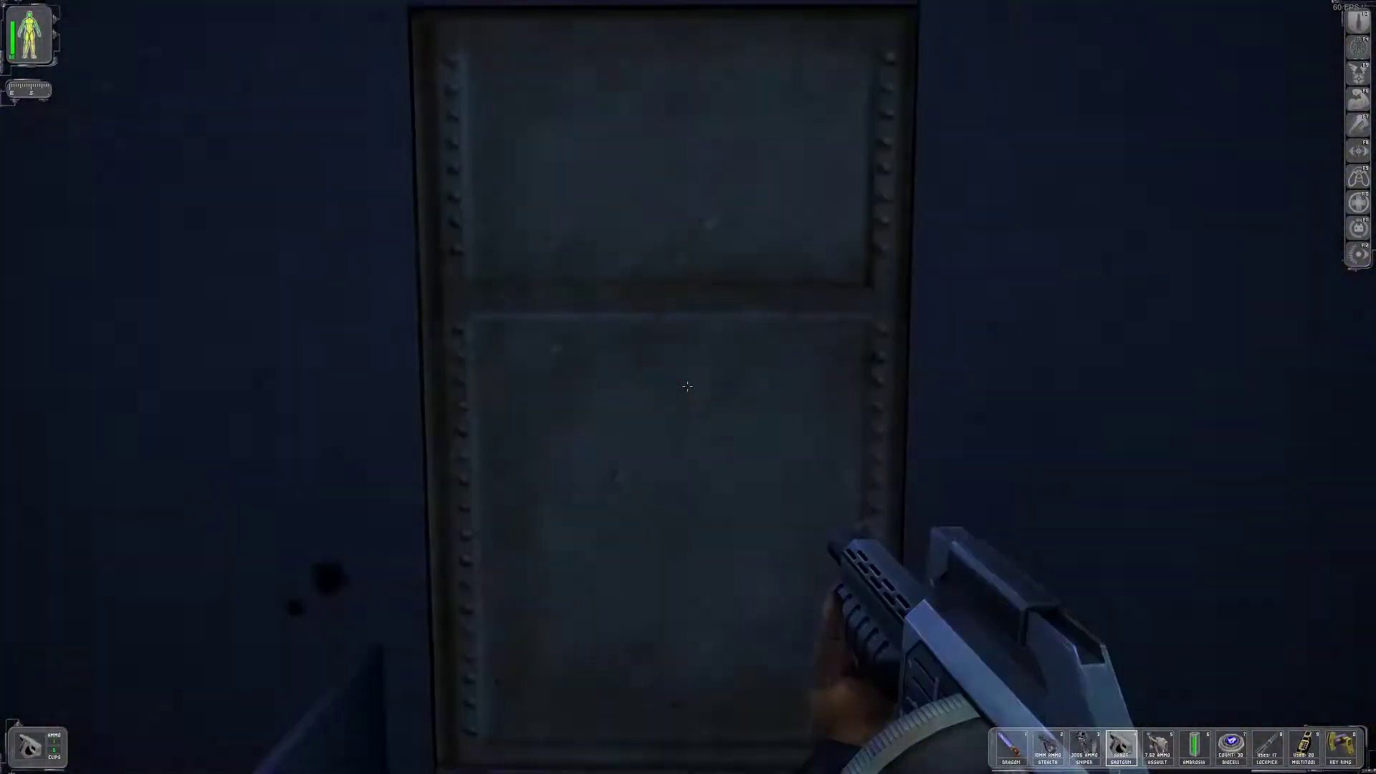
{"action": "right_click", "coordinate": [687, 386]}
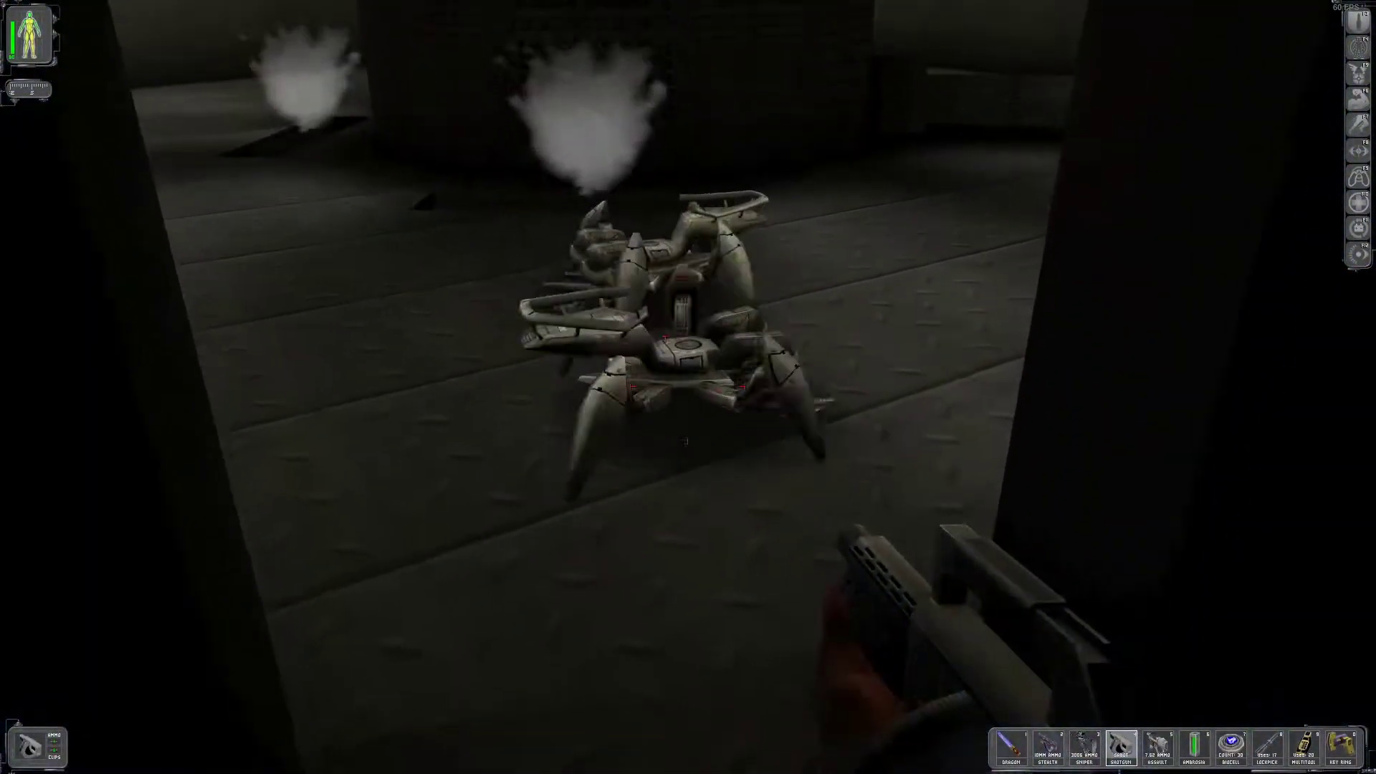
Equip the EMP grenade, heal wounds in the Health screen, and charge the robots
{"action": "key", "text": "s"}
{"action": "key", "text": "F1"}
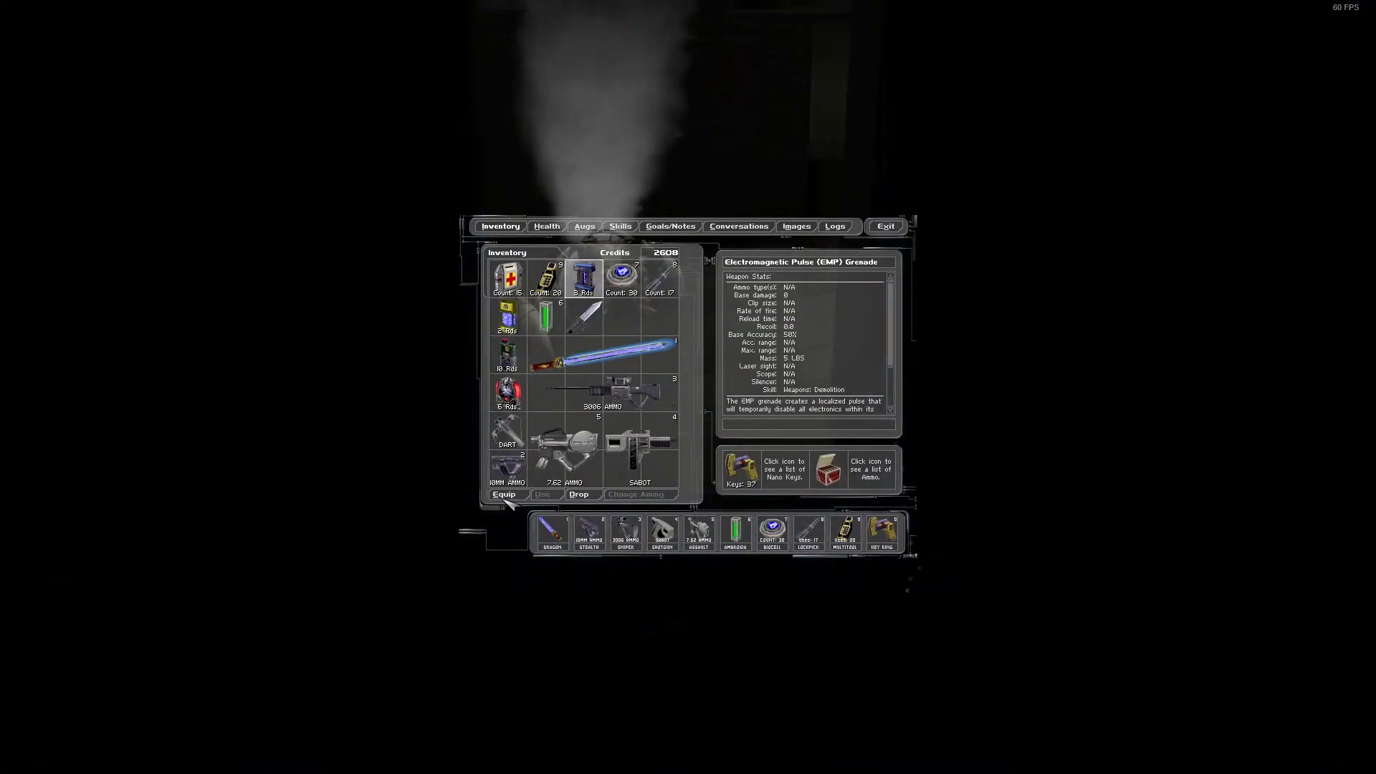
{"action": "left_click", "coordinate": [506, 496]}
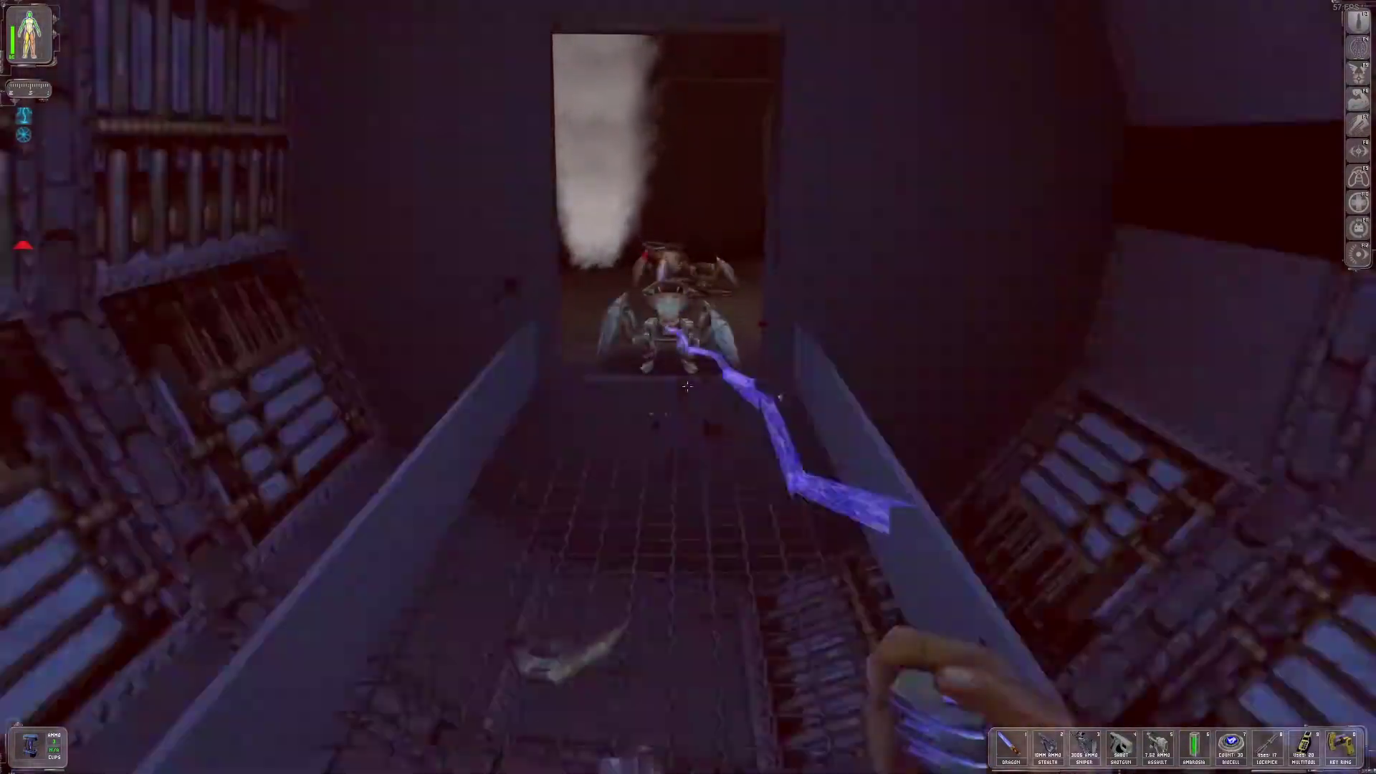
{"action": "key", "text": "F1"}
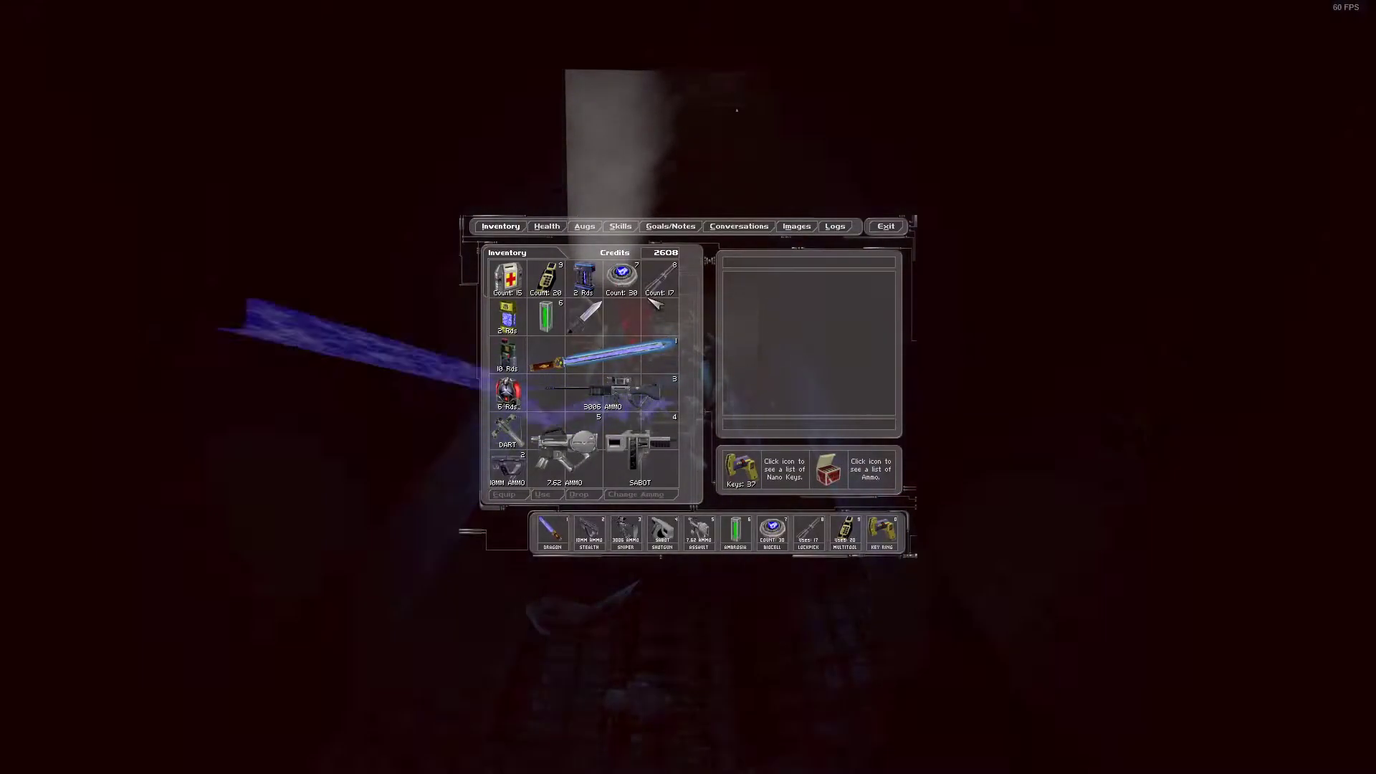
{"action": "left_click", "coordinate": [547, 227]}
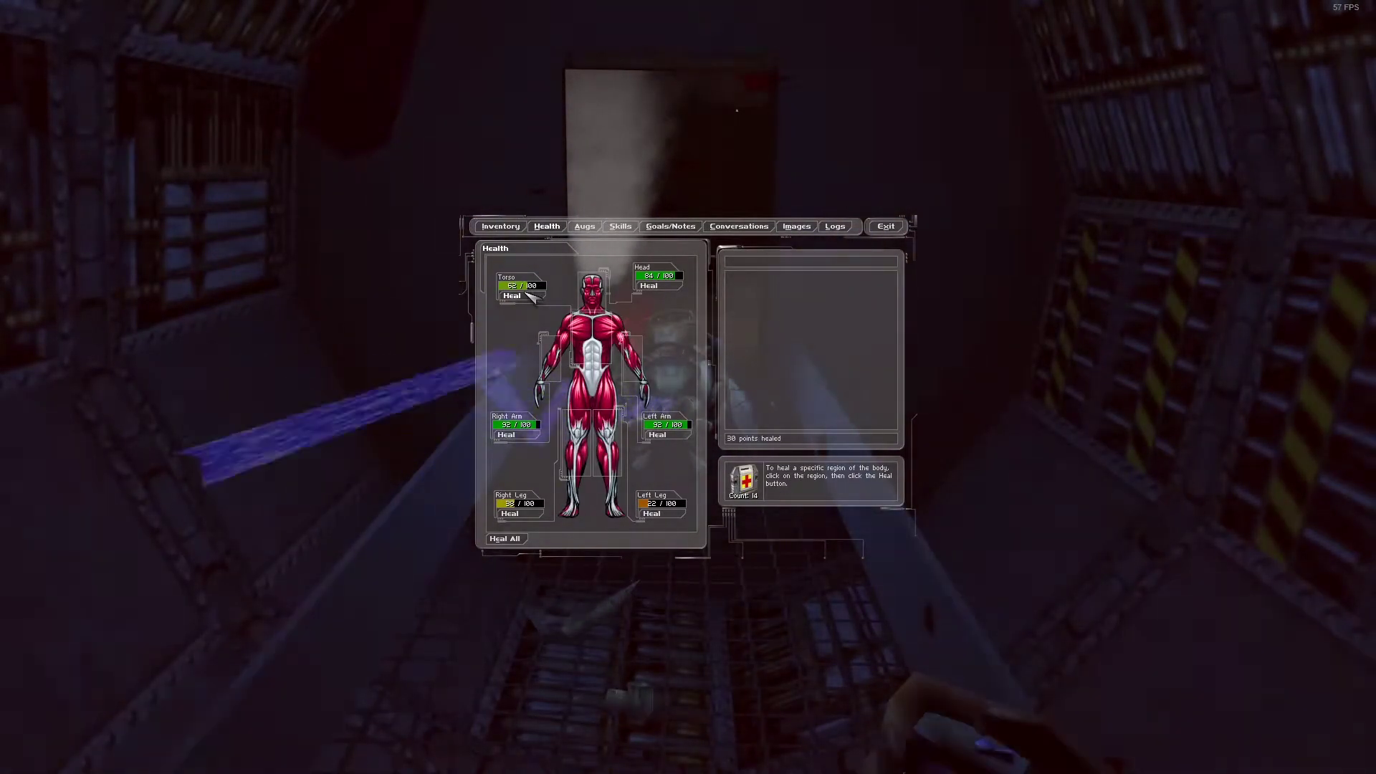
{"action": "key", "text": "Escape"}
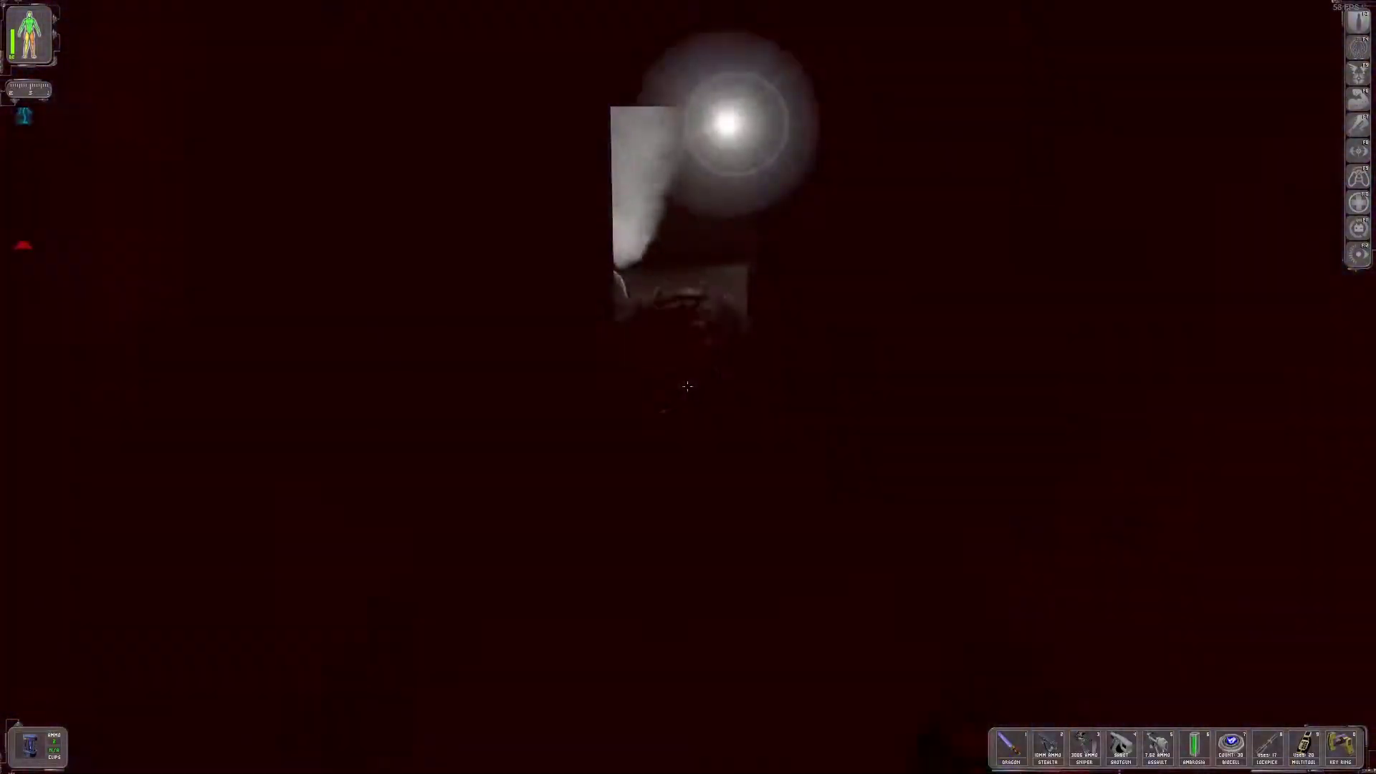
{"action": "key", "text": "w"}
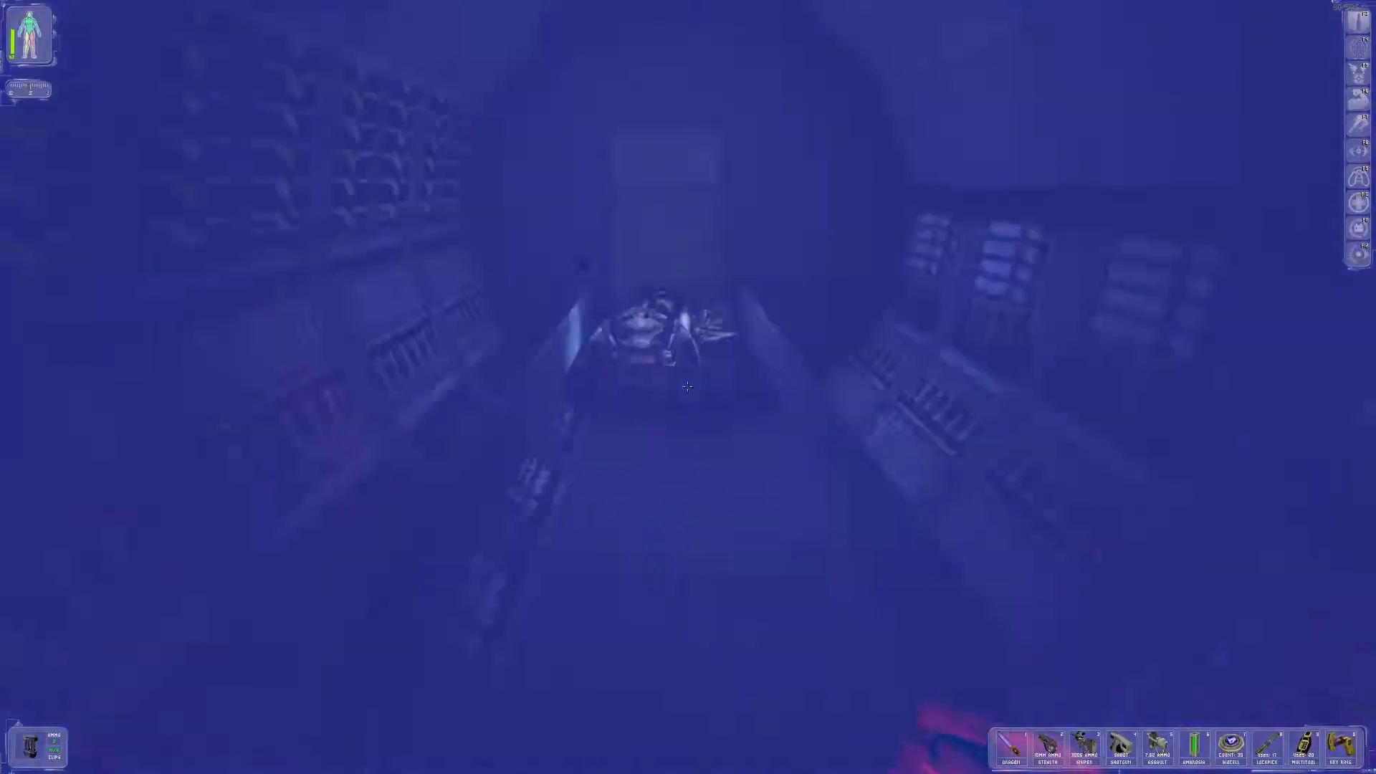
{"action": "key", "text": "w"}
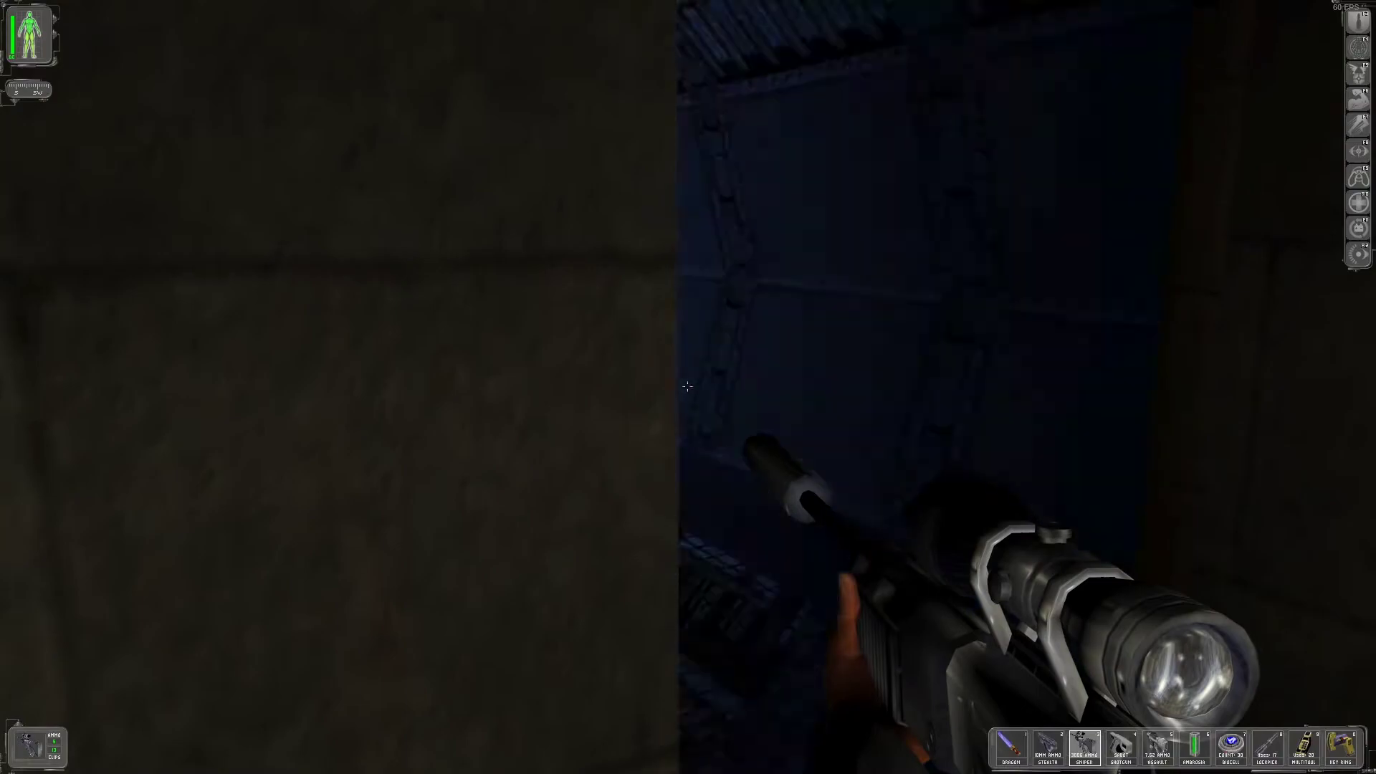
Switch to the shotgun and shoot the enemy on the tunnel walkway
{"action": "key", "text": "4"}
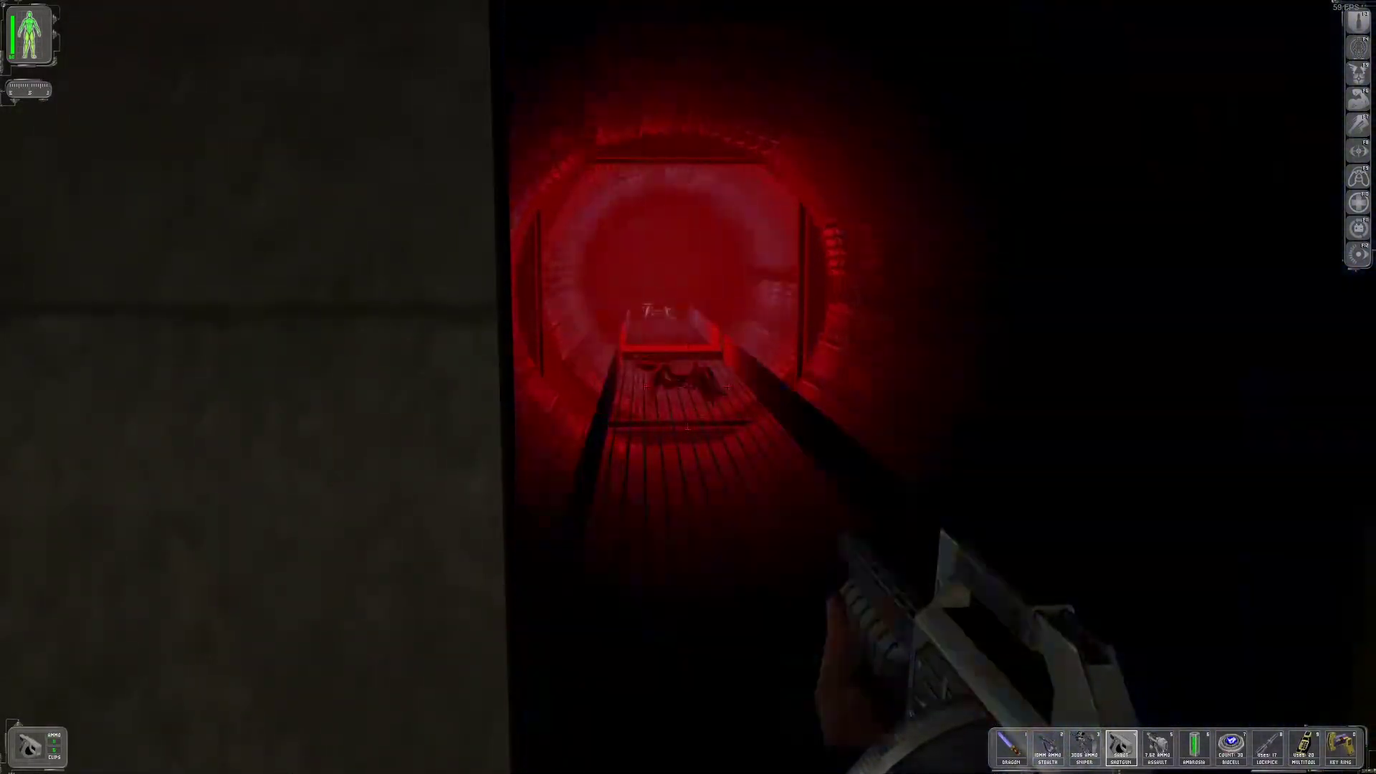
{"action": "key", "text": "w"}
{"action": "key", "text": "w"}
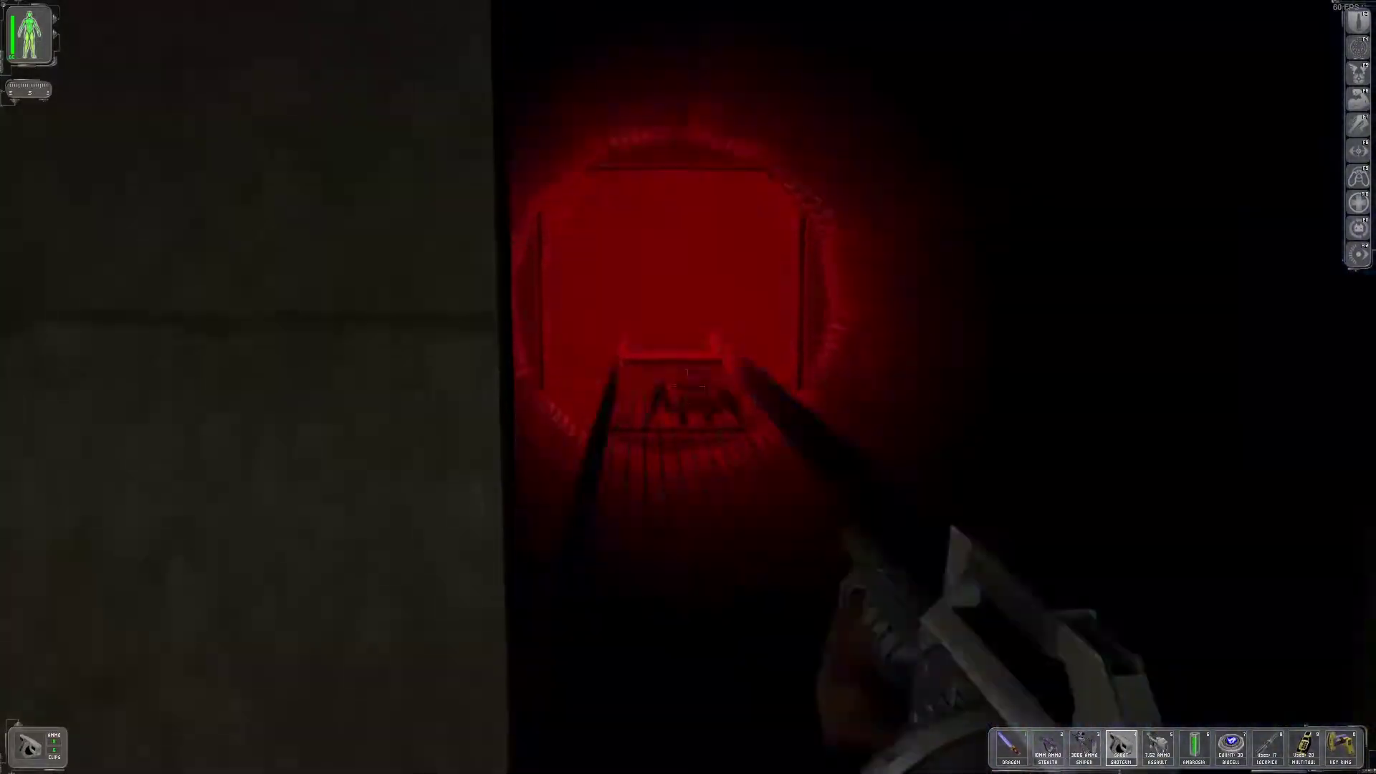
{"action": "left_click", "coordinate": [689, 387]}
{"action": "key", "text": "w"}
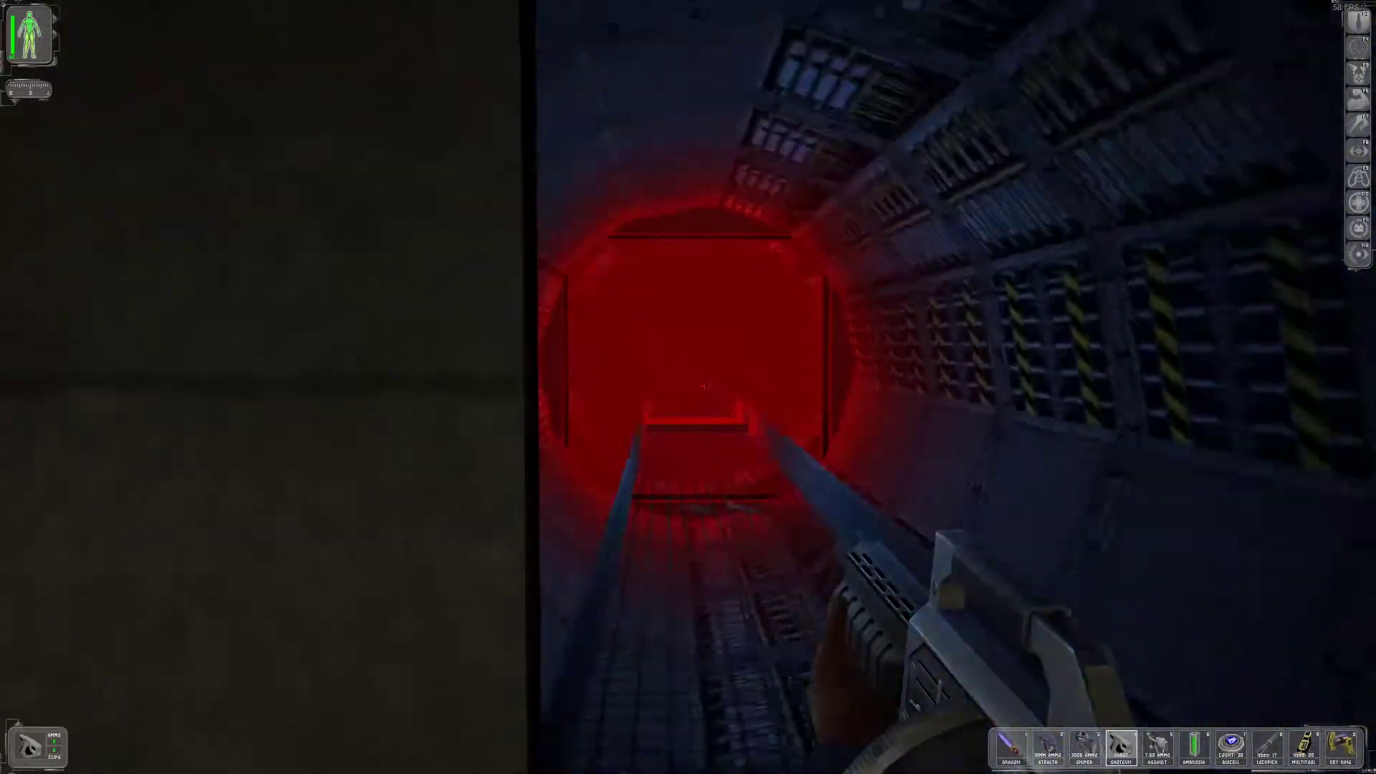
{"action": "key", "text": "w"}
{"action": "key", "text": "w"}
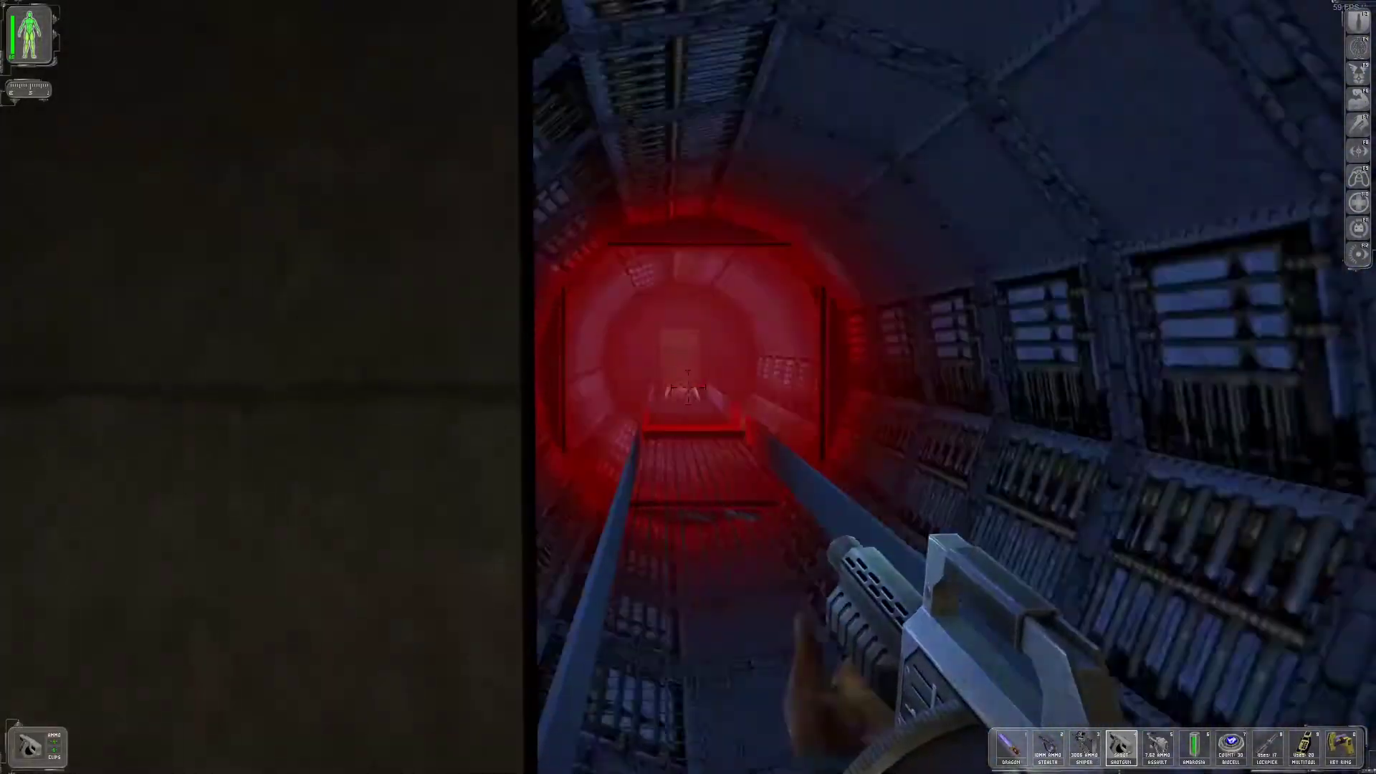
Re-enter the red tunnel, shoot the attacking spider-bot, and bring up the inventory
{"action": "key", "text": "w"}
{"action": "key", "text": "w"}
{"action": "left_click_drag", "start_coordinate": [687, 388], "coordinate": [323, 388]}
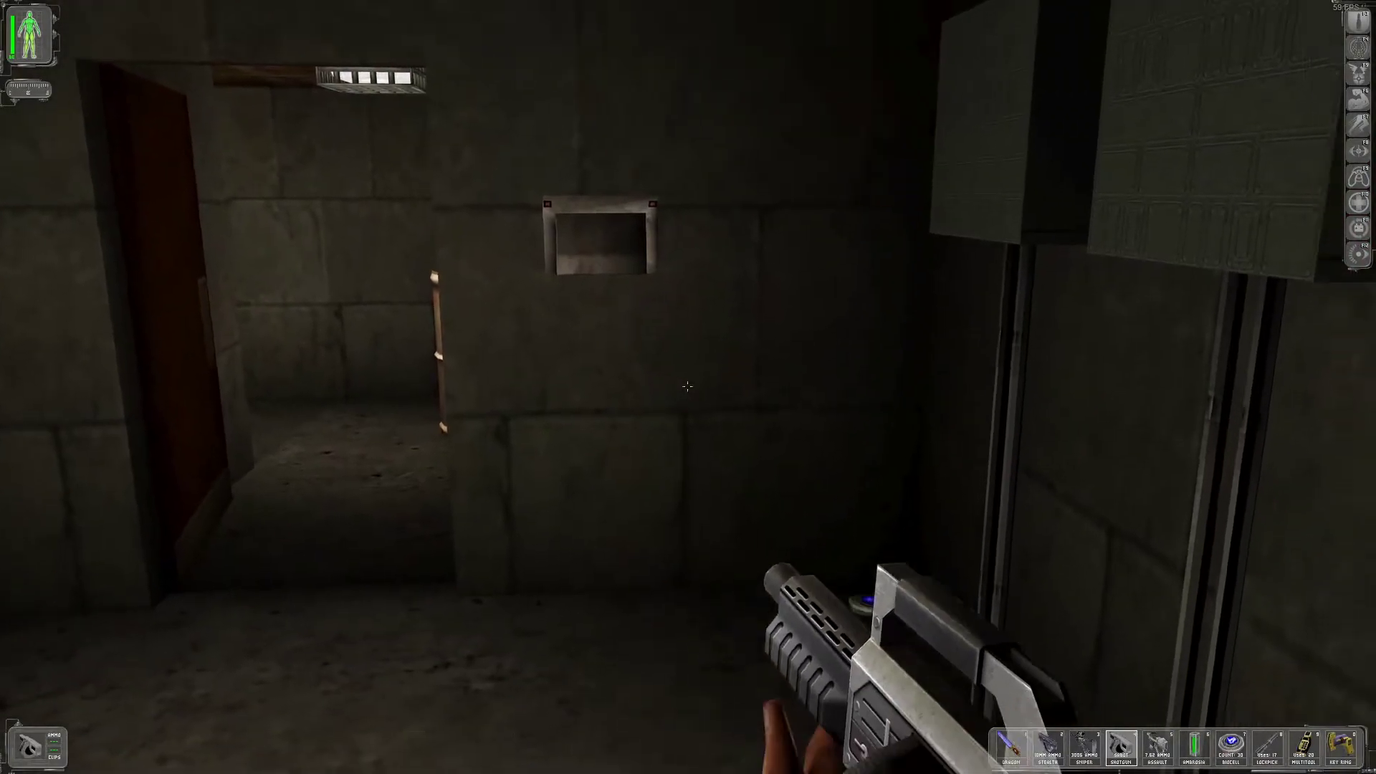
{"action": "key", "text": "w"}
{"action": "key", "text": "w"}
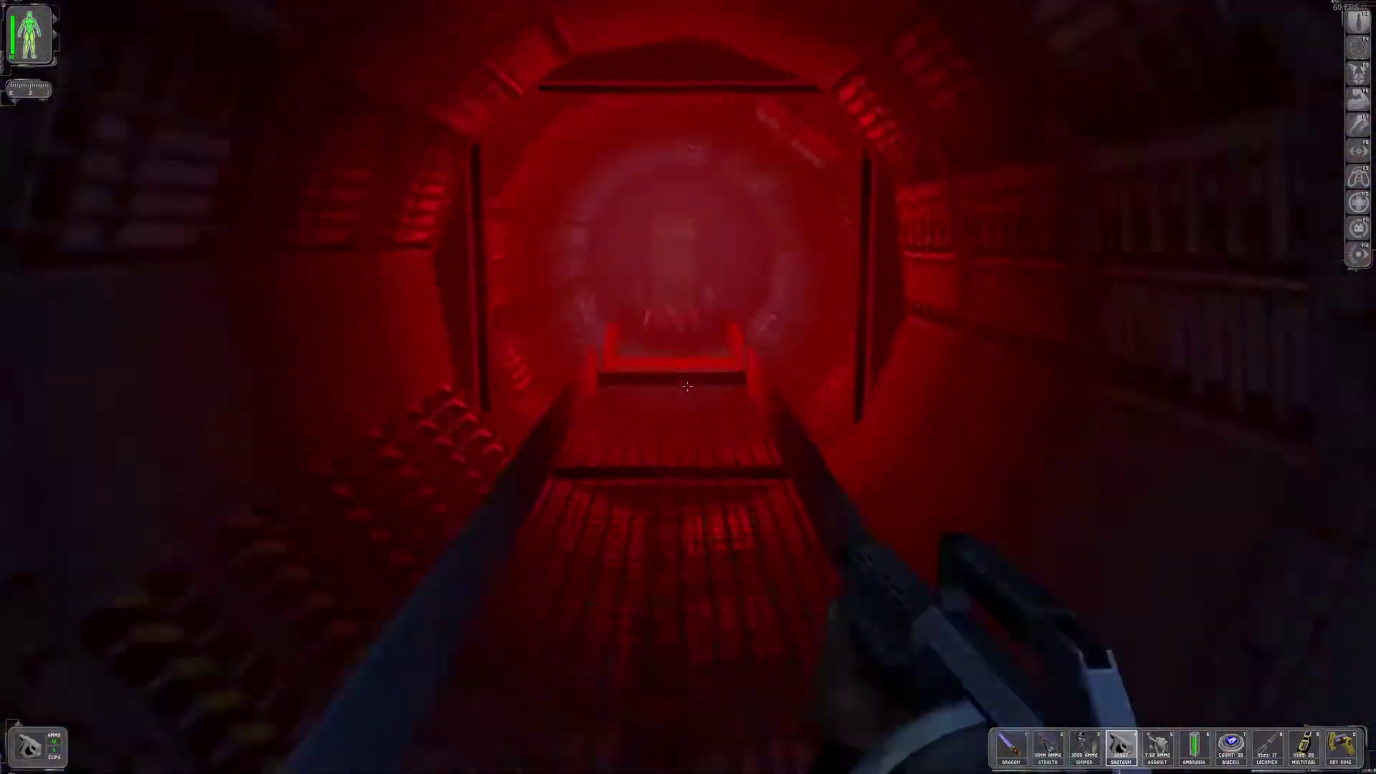
{"action": "key", "text": "w"}
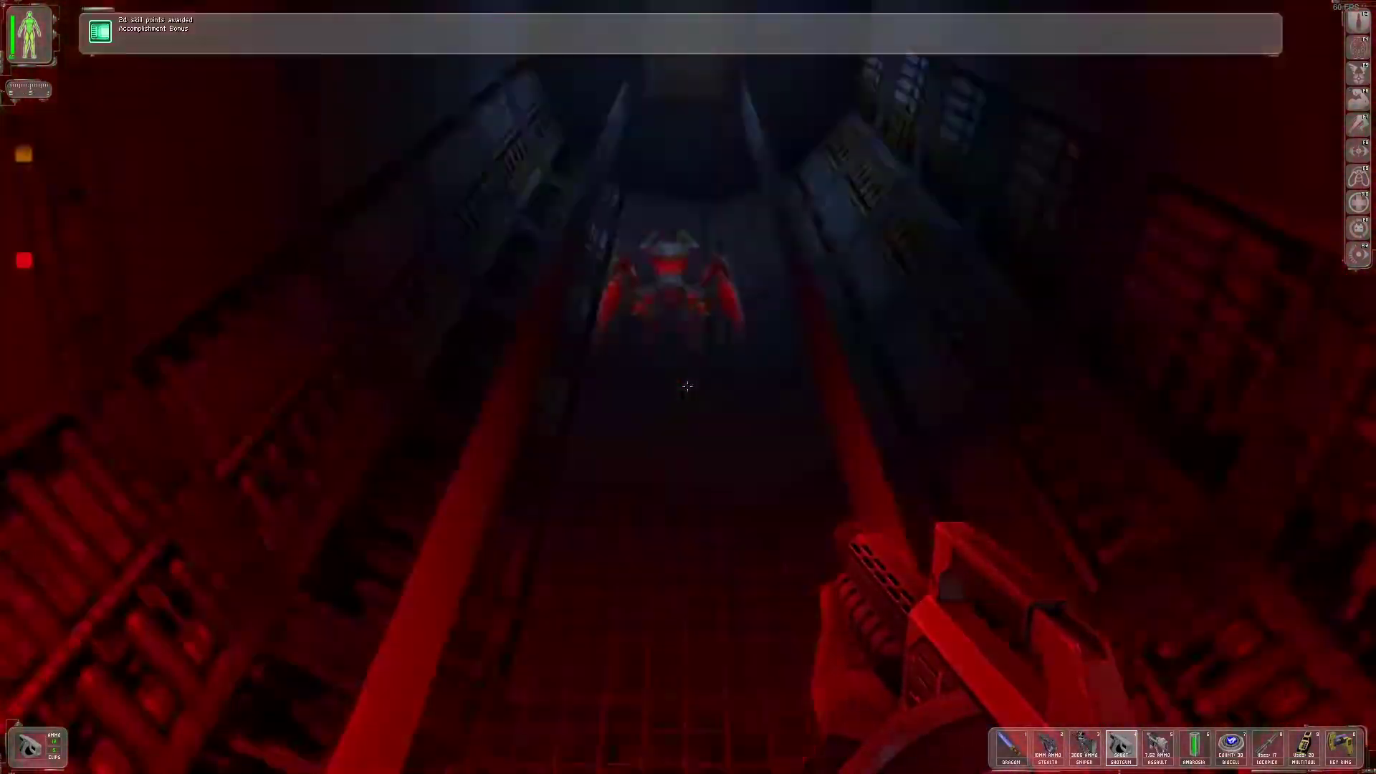
{"action": "left_click", "coordinate": [687, 387]}
{"action": "left_click", "coordinate": [686, 387]}
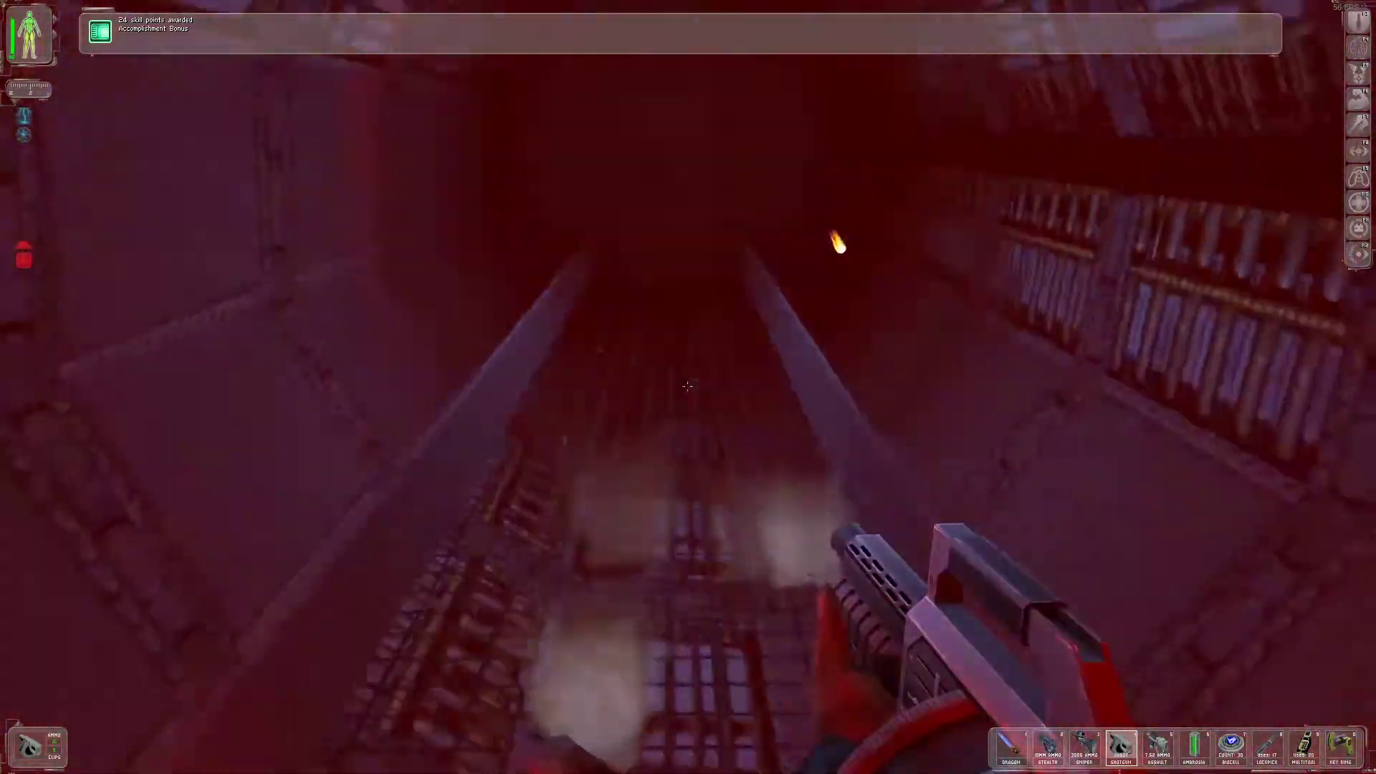
{"action": "key", "text": "F1"}
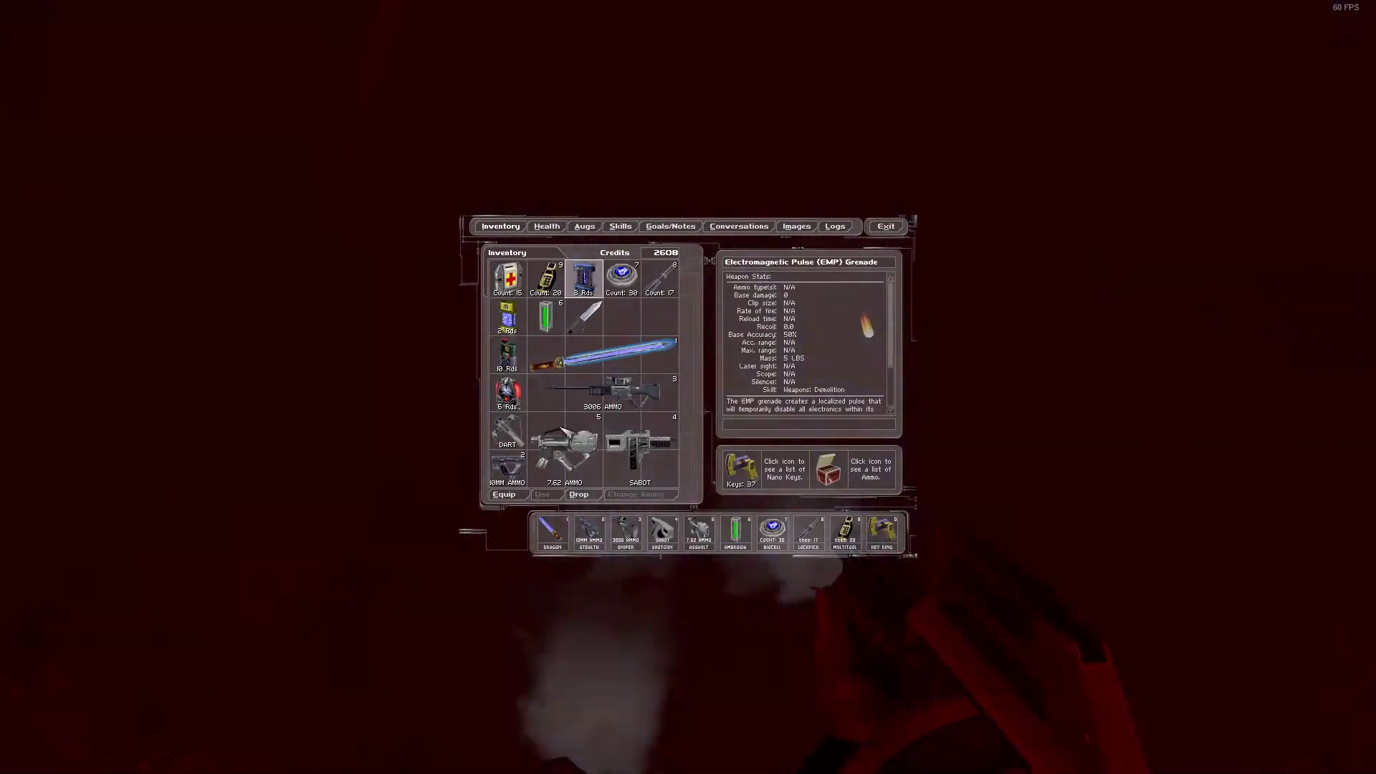
Open the spider-bot room door, step in, retreat from the bots, and reopen the inventory
{"action": "key", "text": "F1"}
{"action": "key", "text": "w"}
{"action": "key", "text": "w"}
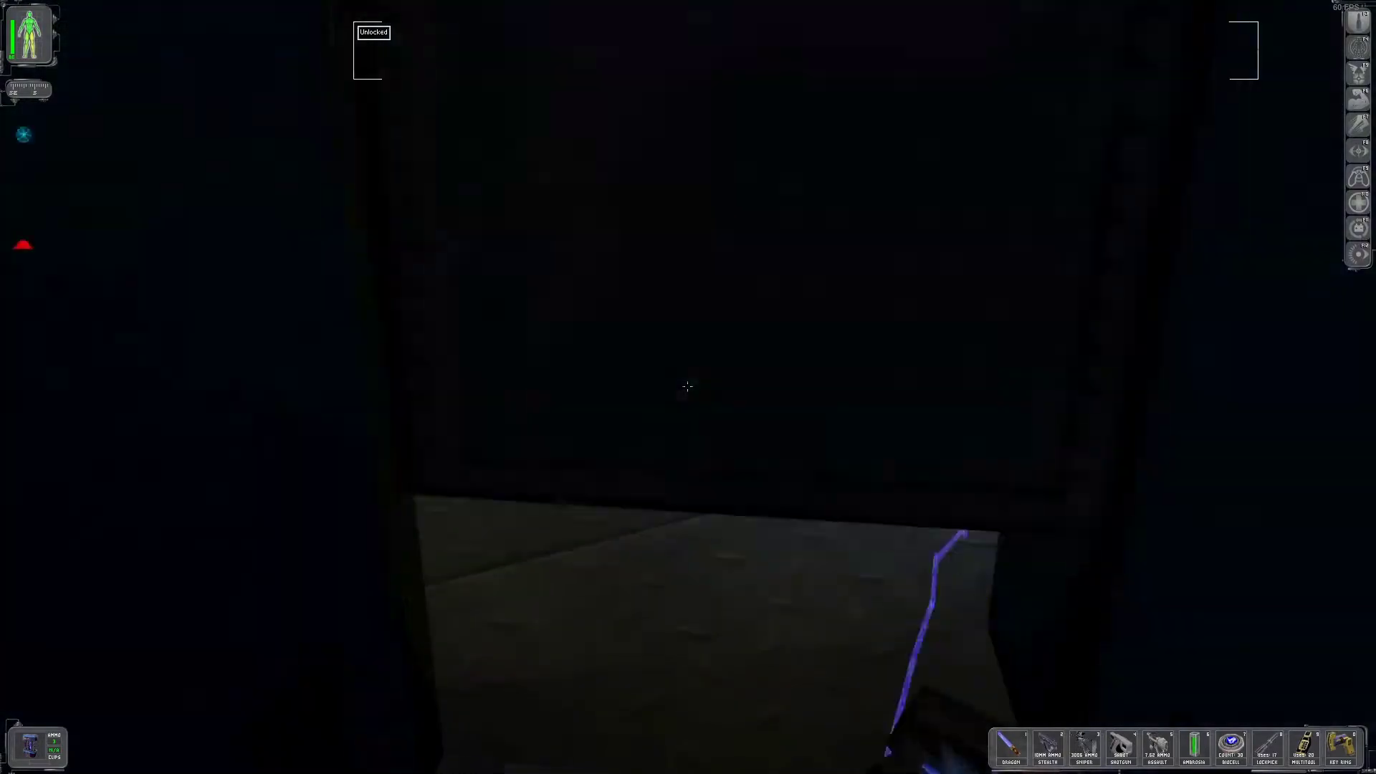
{"action": "right_click", "coordinate": [687, 387]}
{"action": "key", "text": "s"}
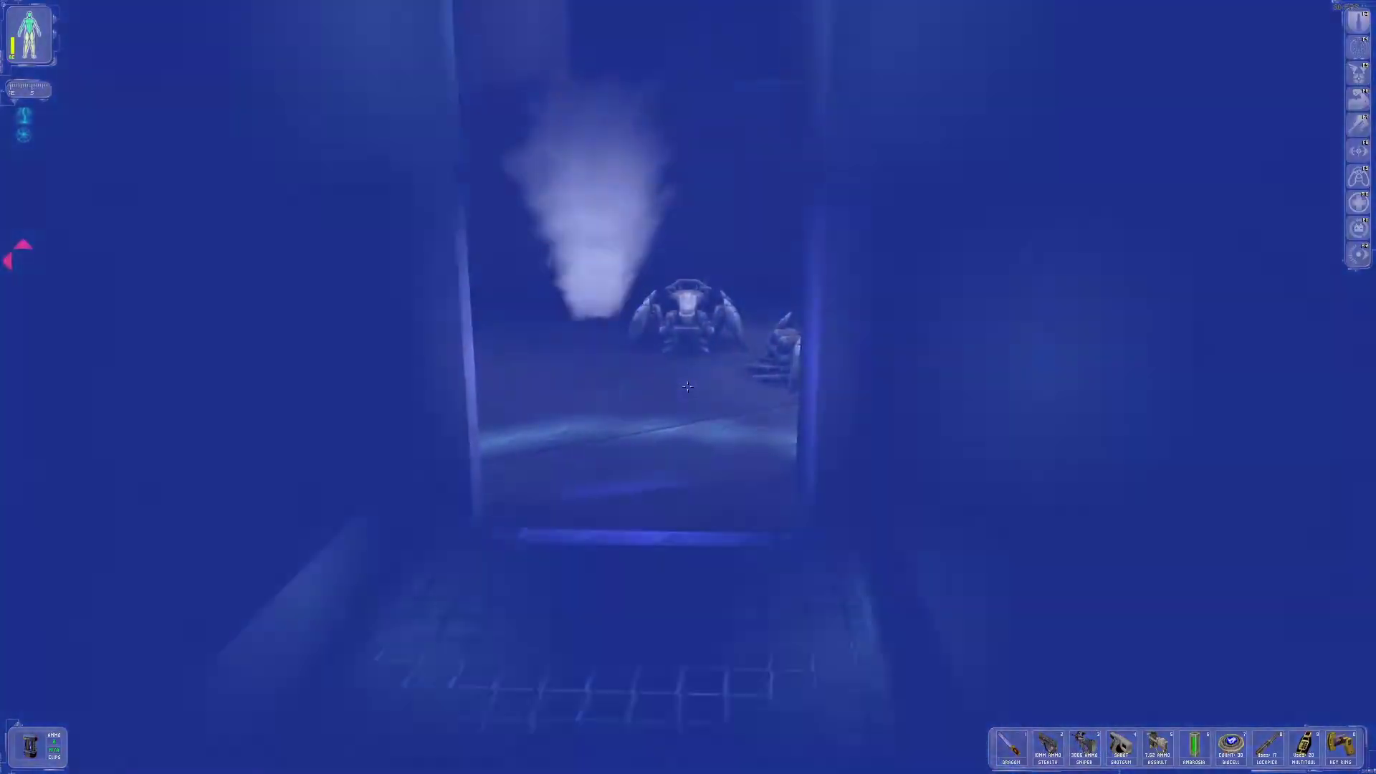
{"action": "key", "text": "w"}
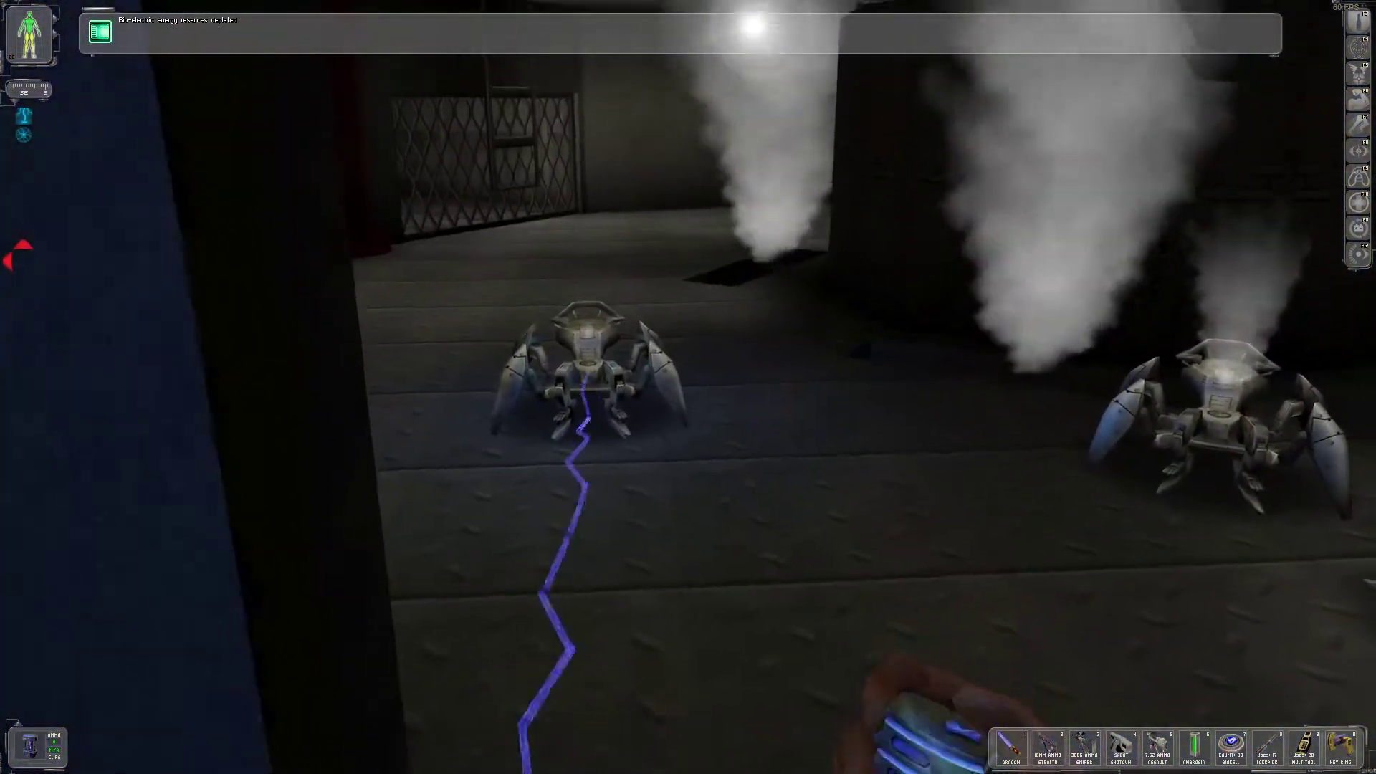
{"action": "key", "text": "s"}
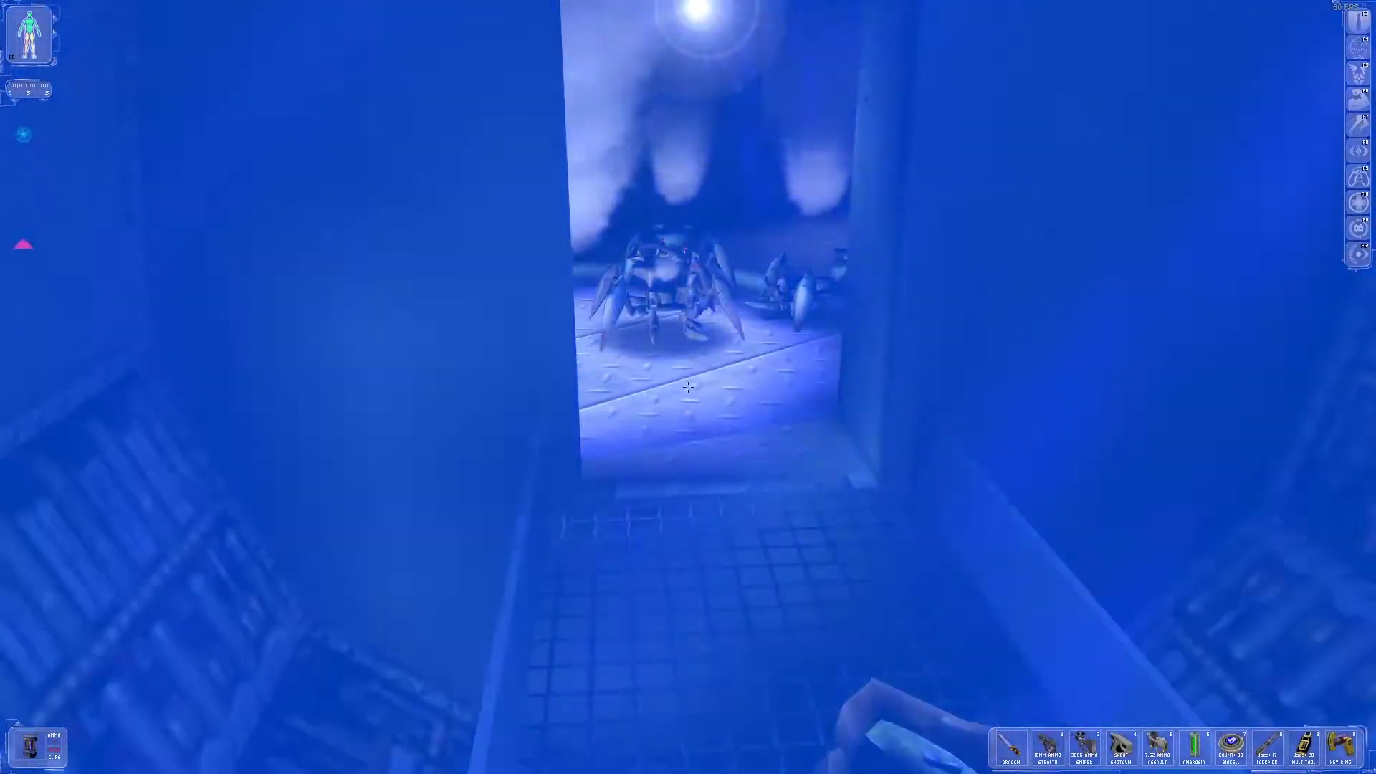
{"action": "key", "text": "w"}
{"action": "key", "text": "F1"}
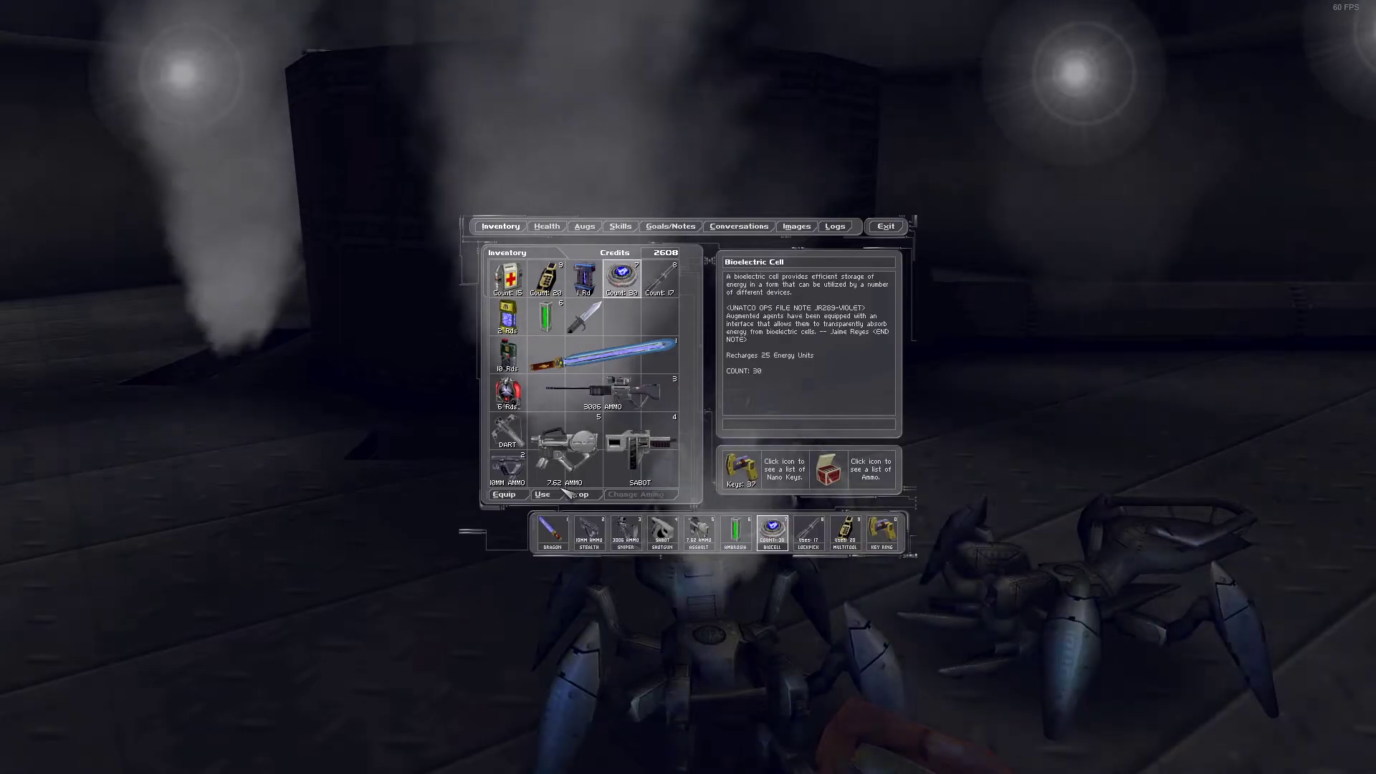
Use a Bioelectric Cell, try grabbing the Multitool, and head back toward the gated corridor
{"action": "left_click", "coordinate": [543, 494]}
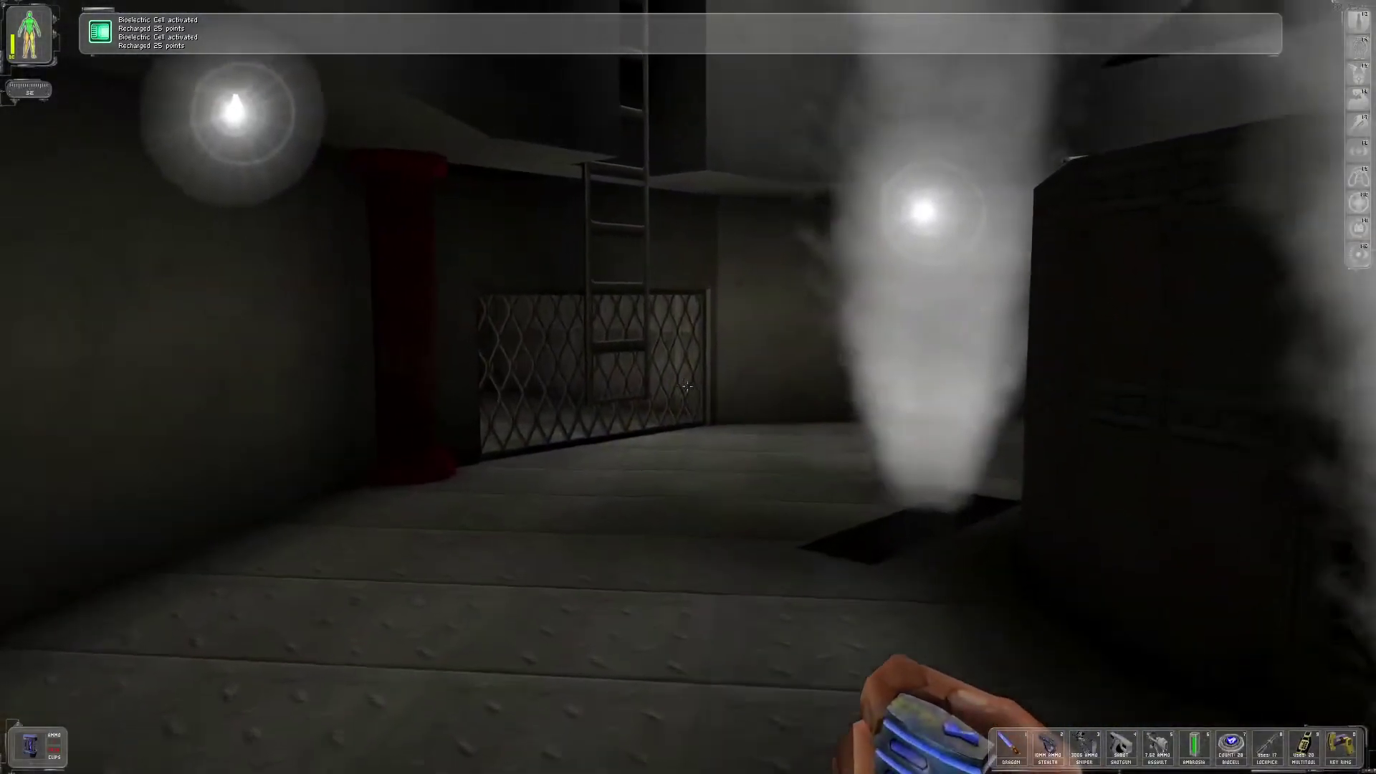
{"action": "key", "text": "w"}
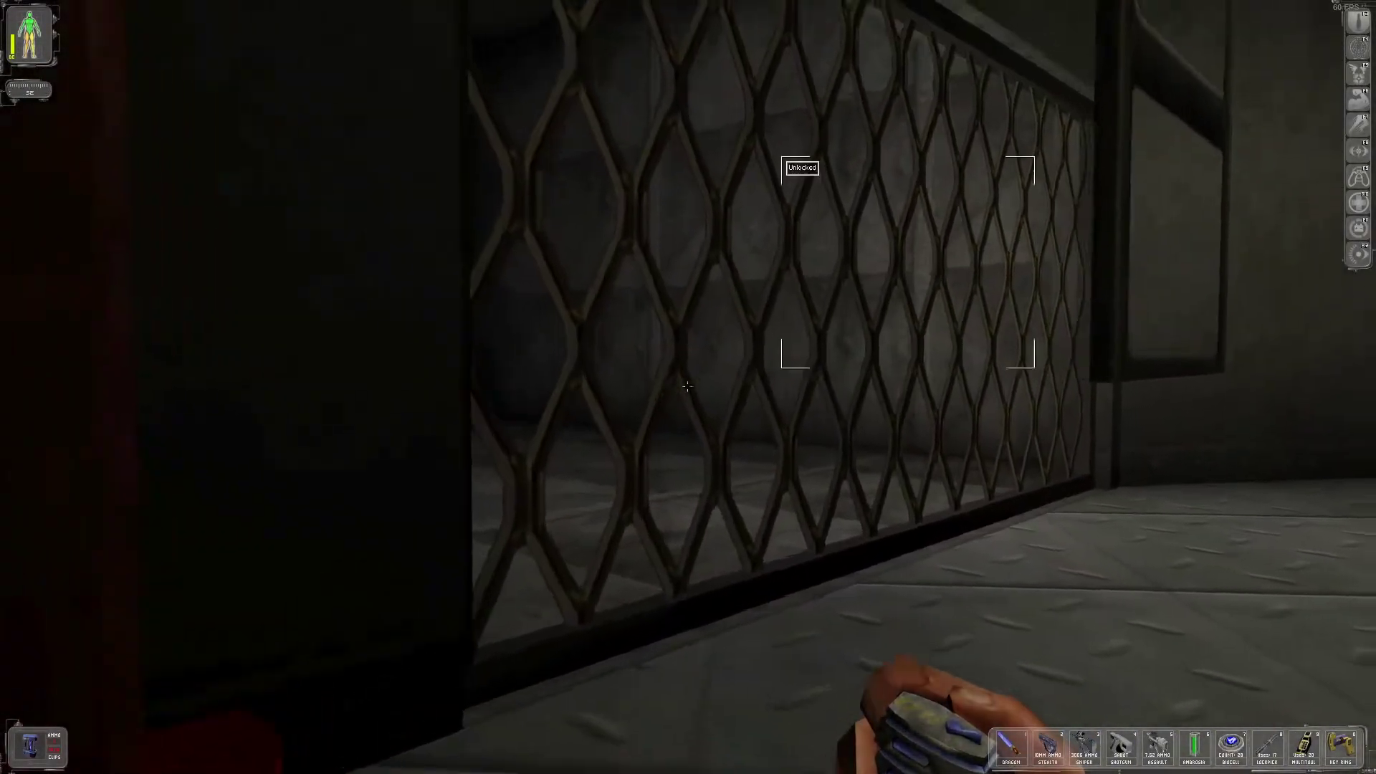
{"action": "key", "text": "w"}
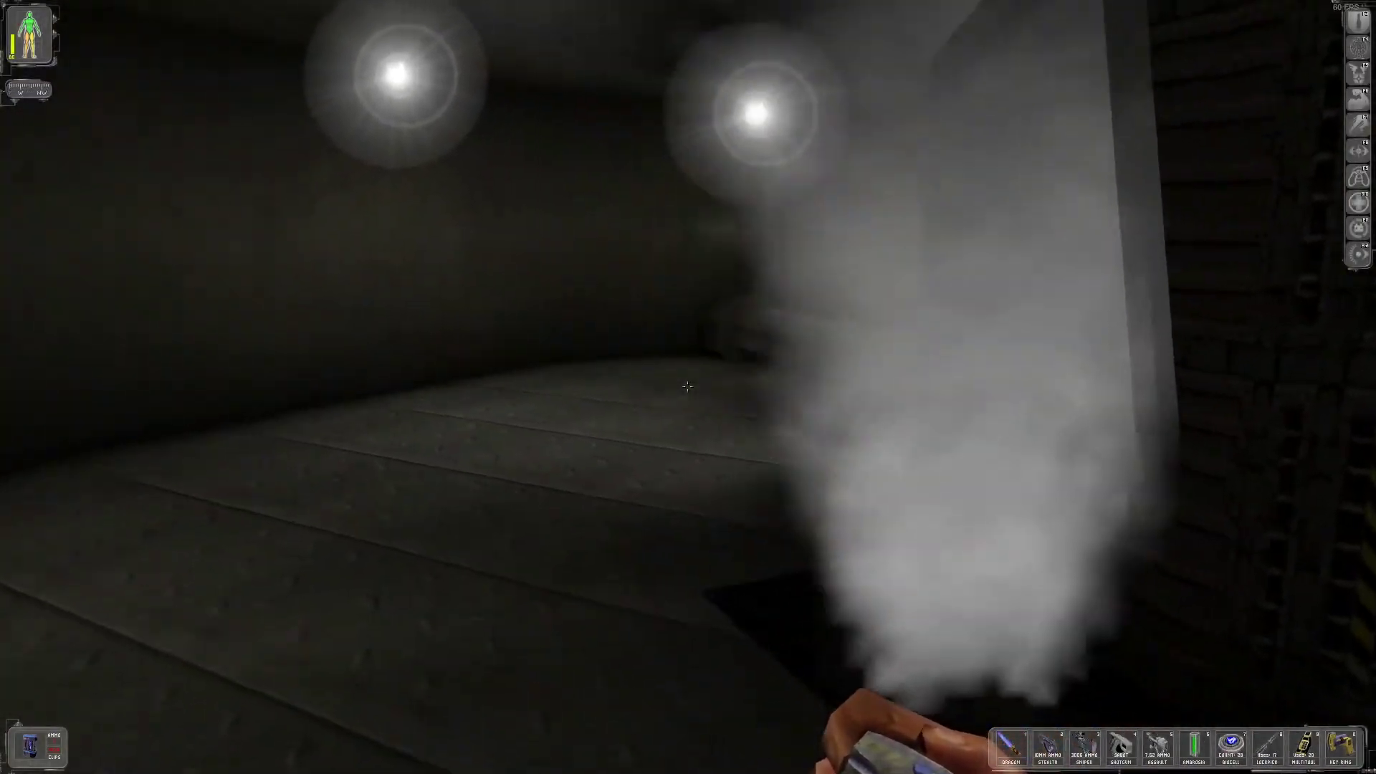
{"action": "key", "text": "w"}
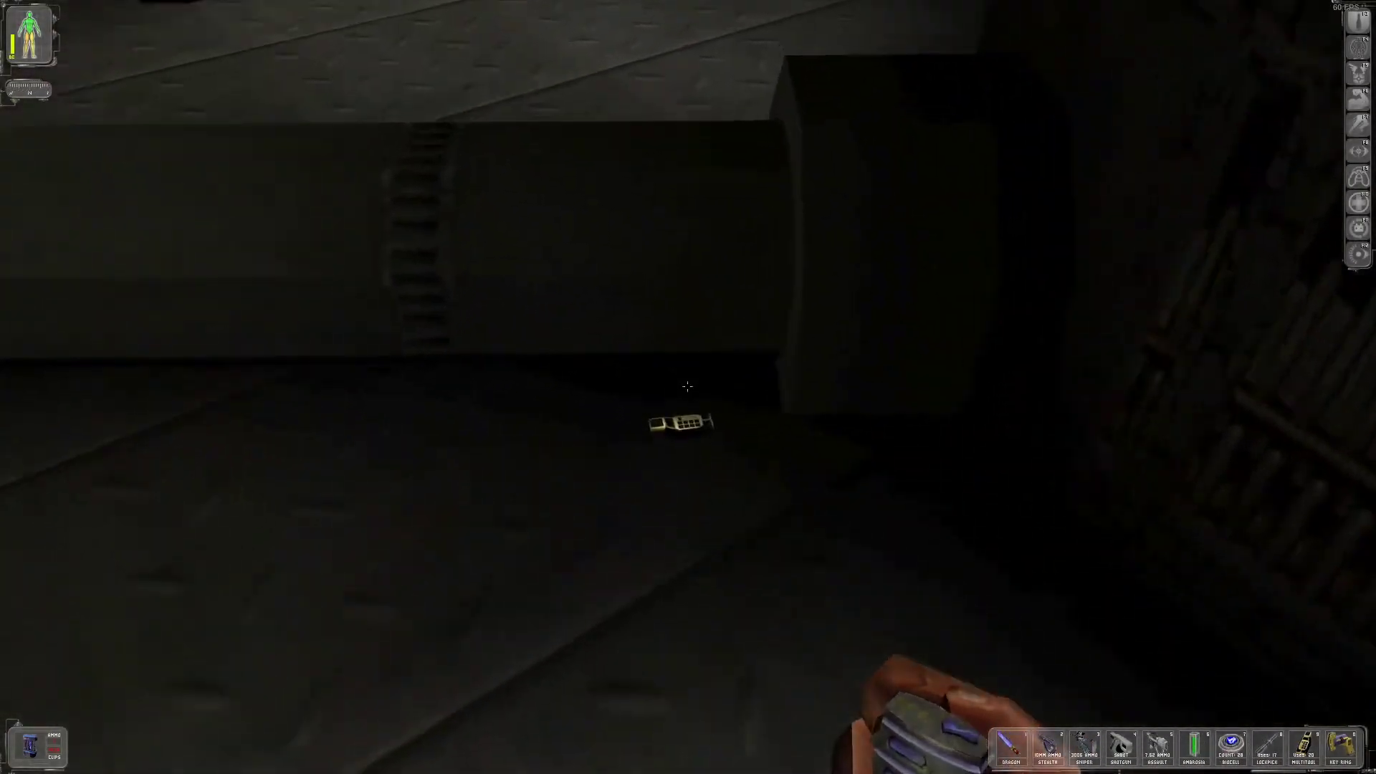
{"action": "right_click", "coordinate": [706, 392]}
{"action": "key", "text": "w"}
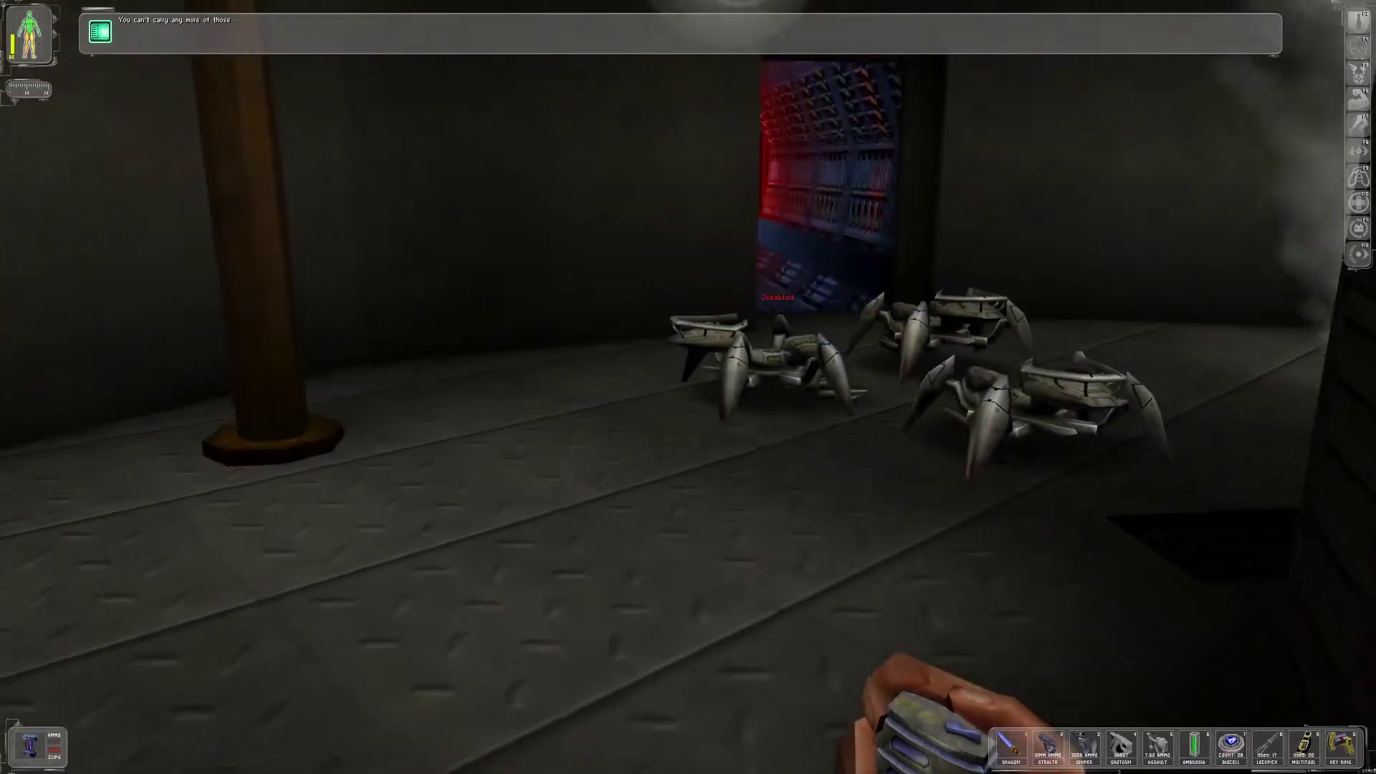
{"action": "key", "text": "w"}
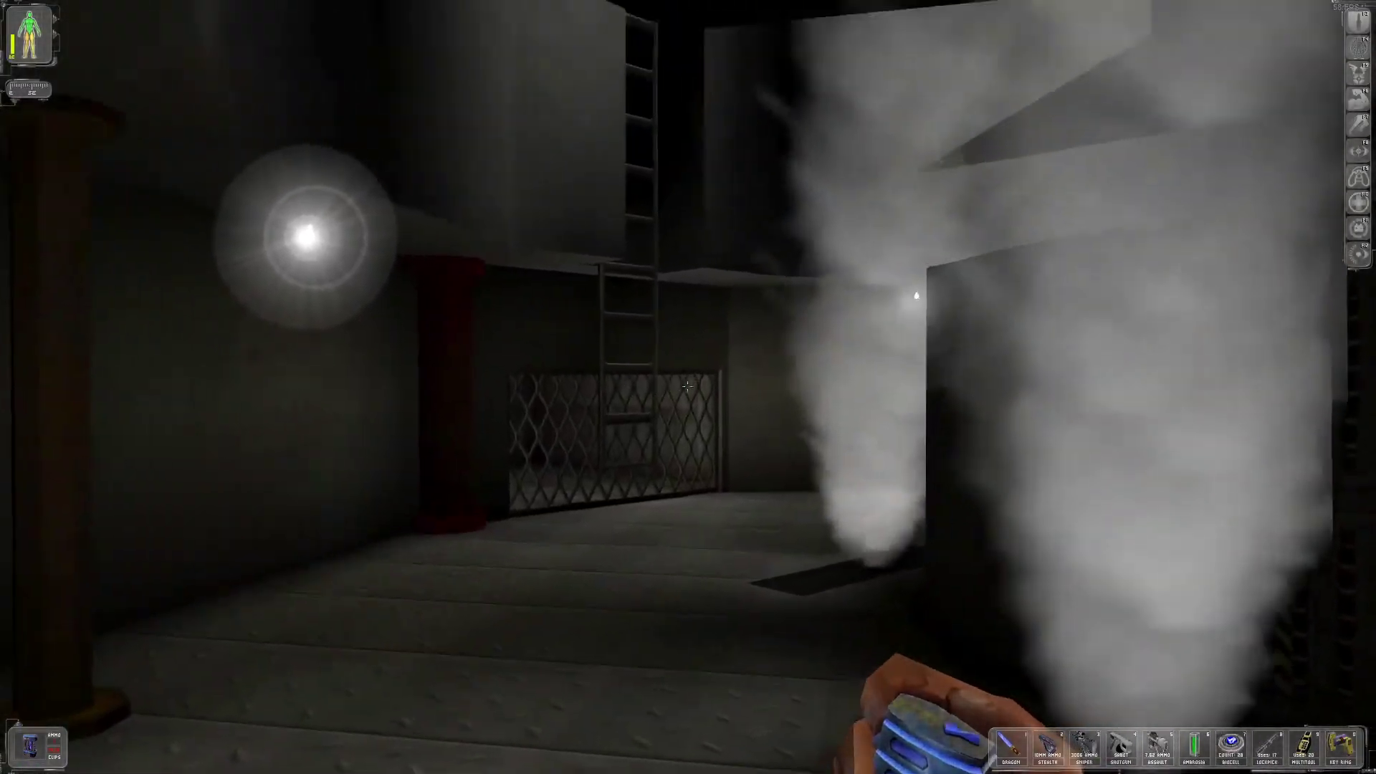
Walk to the ladder and climb the shaft to the upper deck
{"action": "key", "text": "w"}
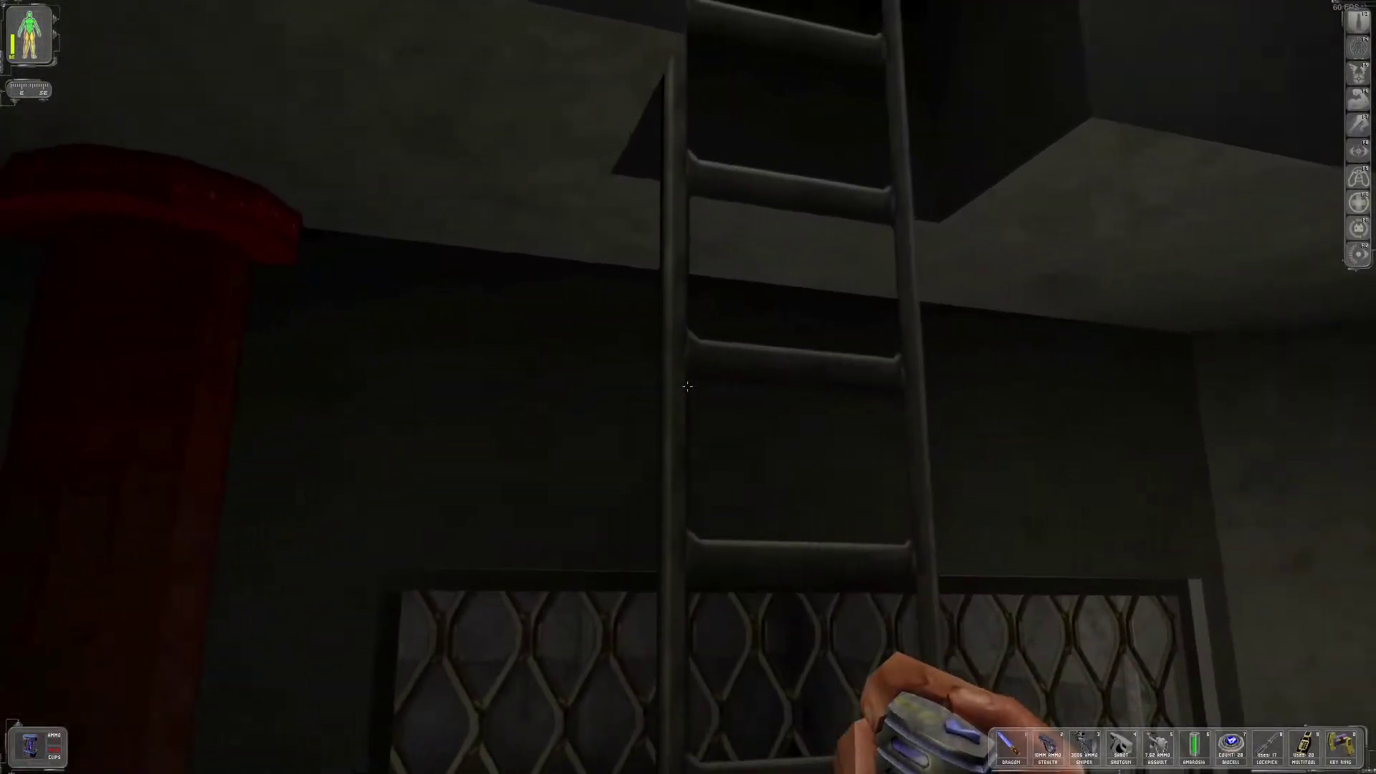
{"action": "key", "text": "w"}
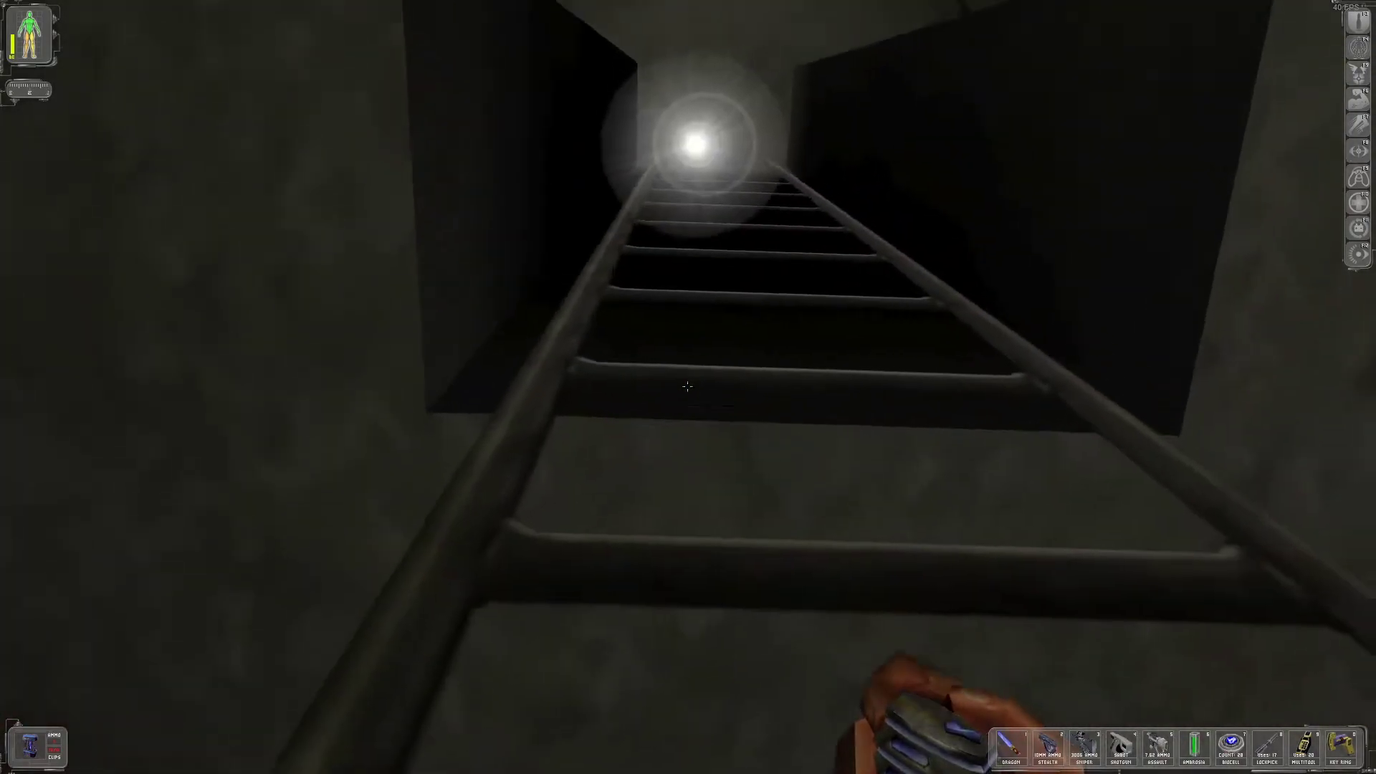
{"action": "key", "text": "w"}
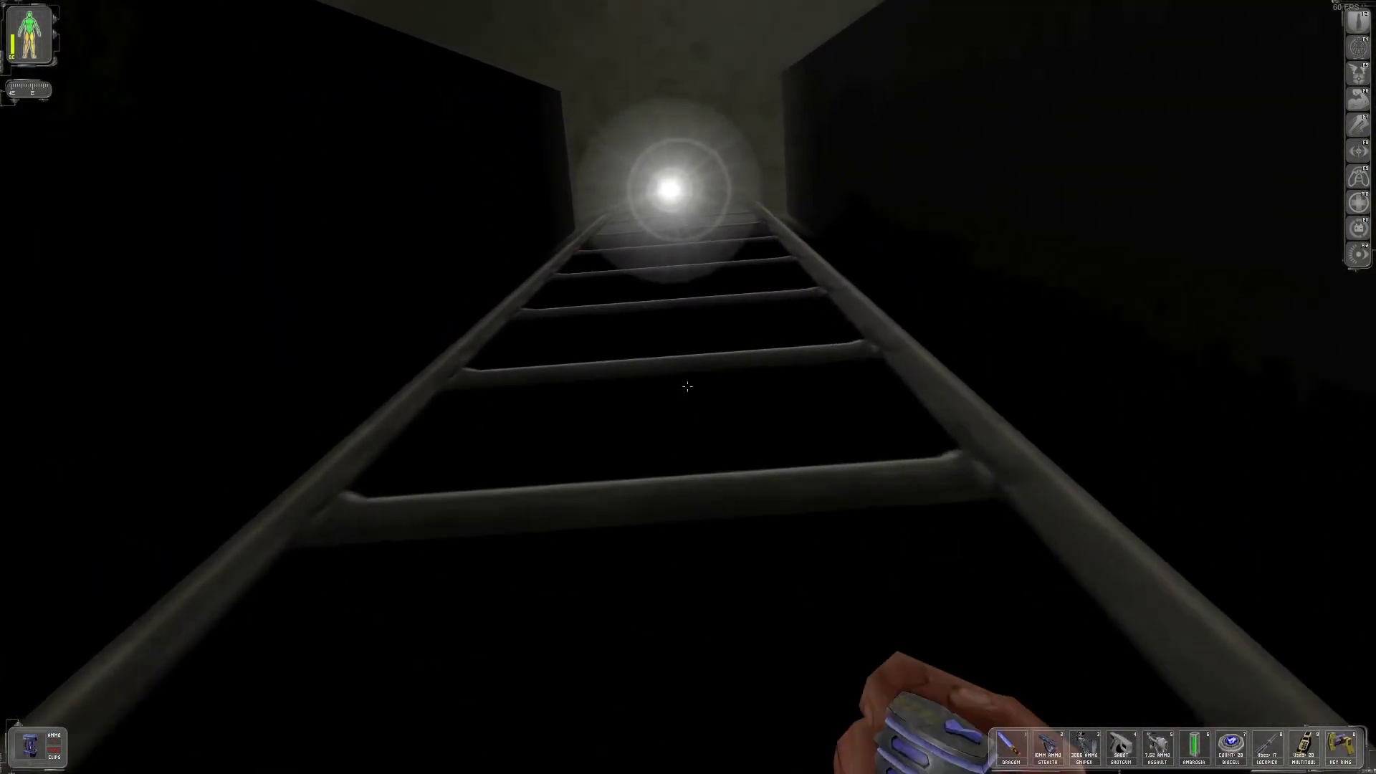
{"action": "key", "text": "w"}
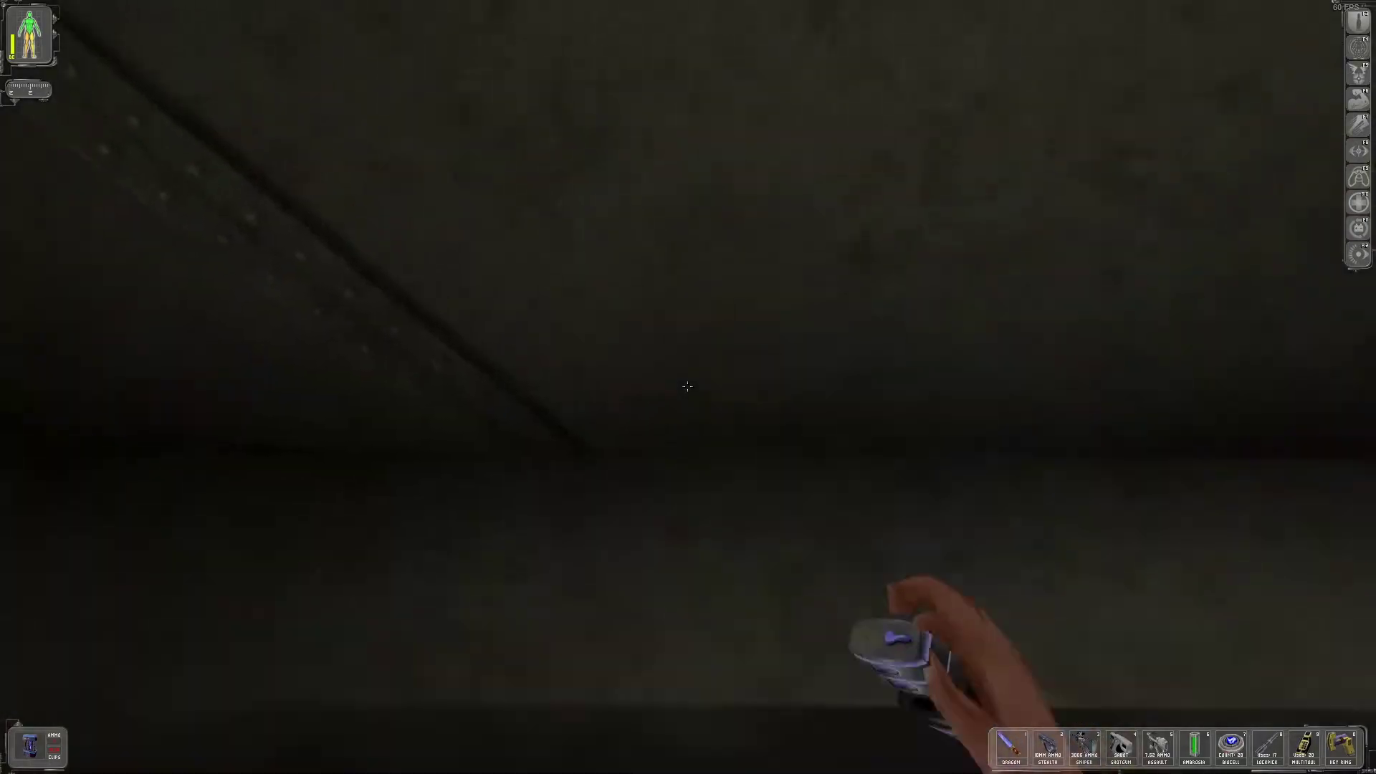
Collect the lockpick on the upper floor and move through the ventilation grate
{"action": "key", "text": "w"}
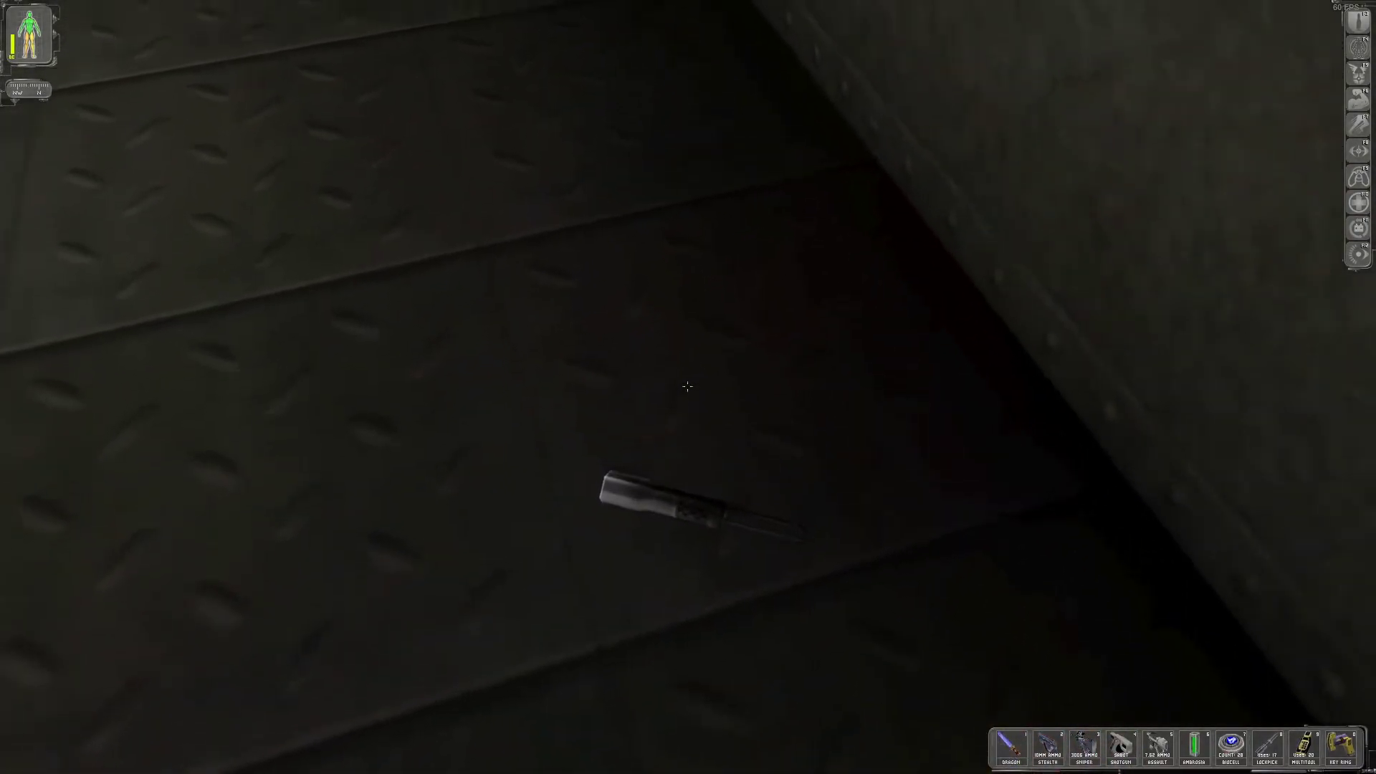
{"action": "key", "text": "w"}
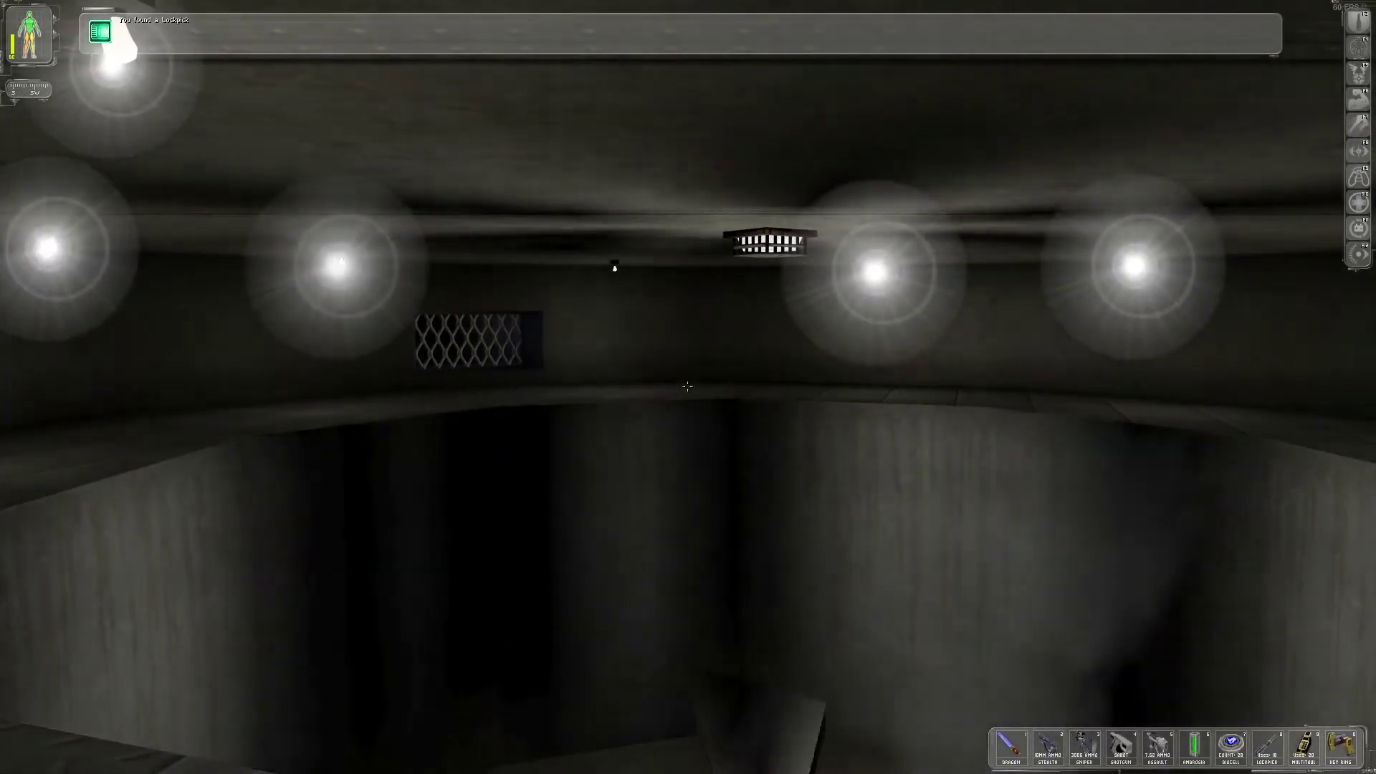
{"action": "key", "text": "w"}
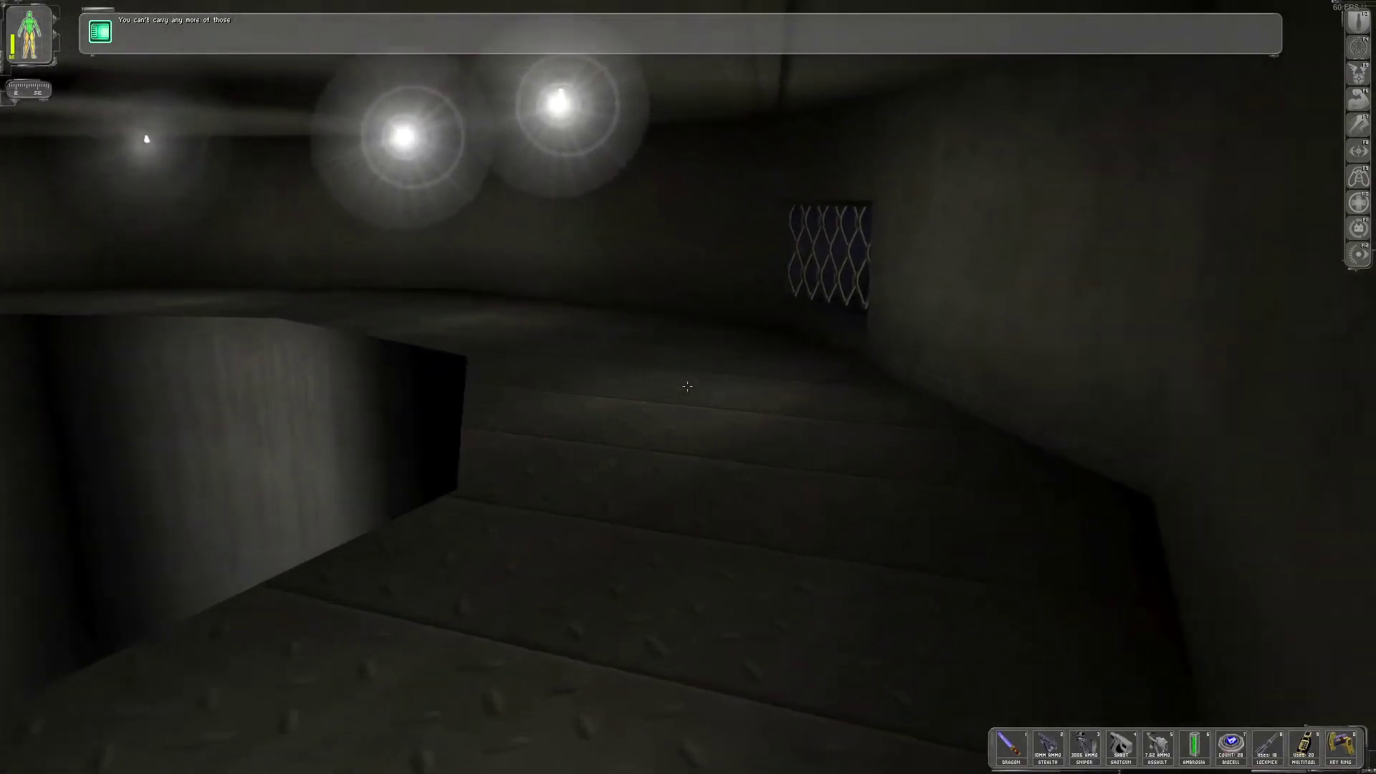
{"action": "key", "text": "w"}
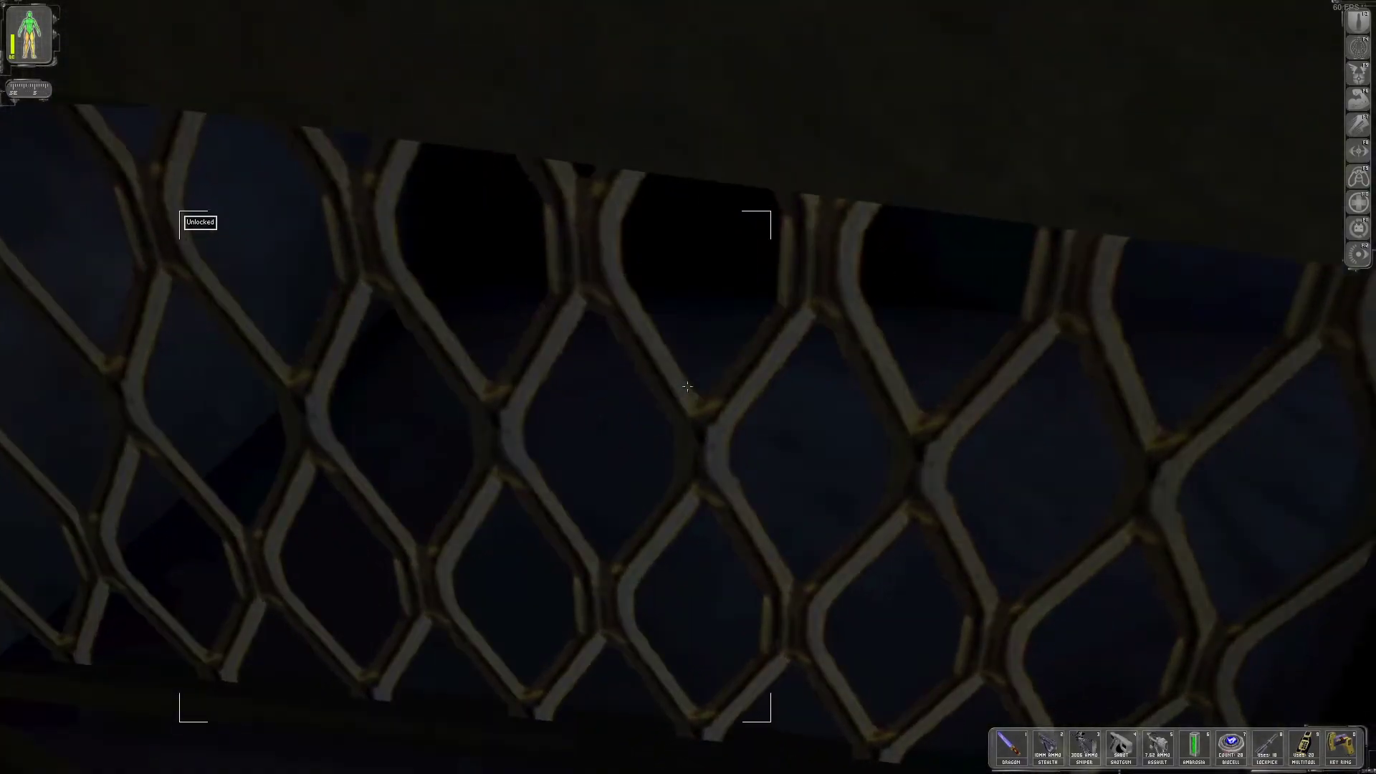
{"action": "key", "text": "w"}
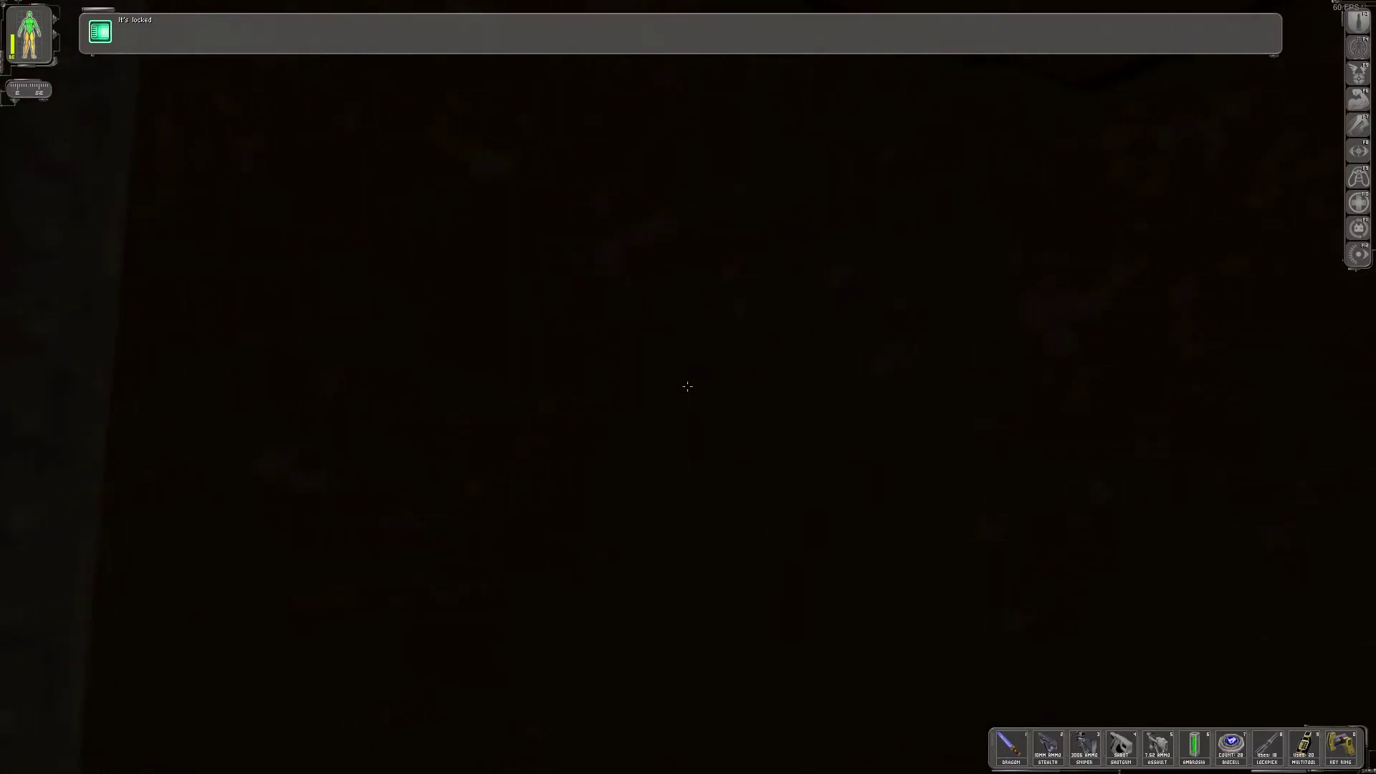
Turn on the light aug, take and equip the crowbar, then bring out the glowing sword
{"action": "key", "text": "F12"}
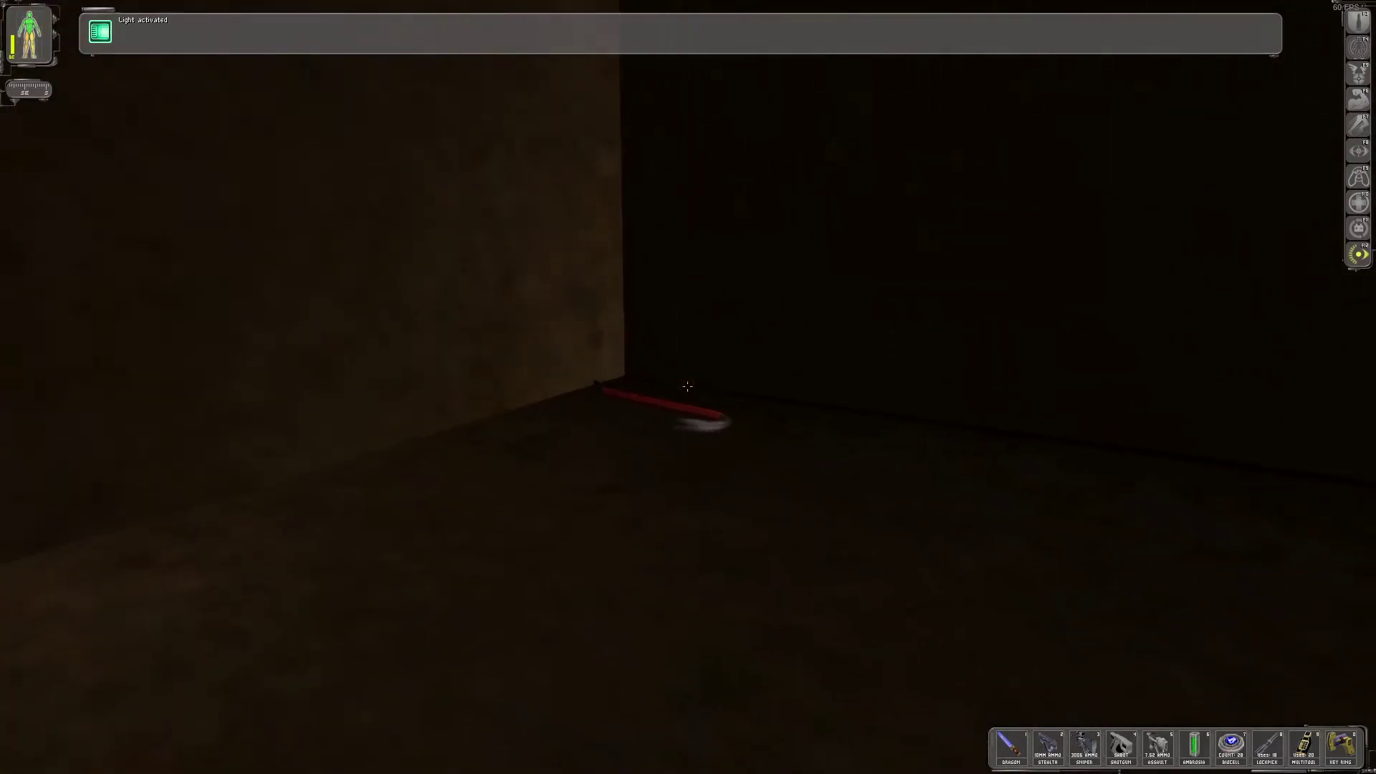
{"action": "right_click", "coordinate": [689, 387]}
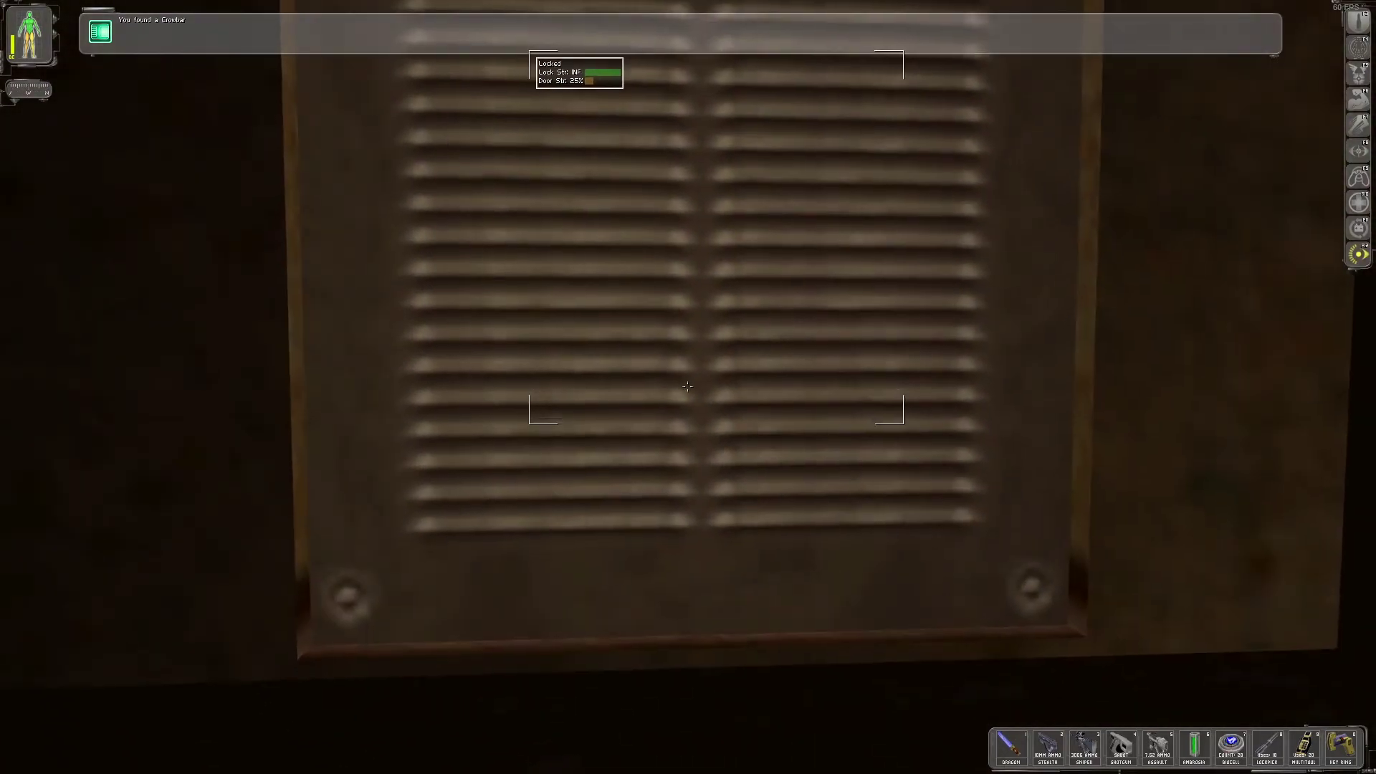
{"action": "key", "text": "F1"}
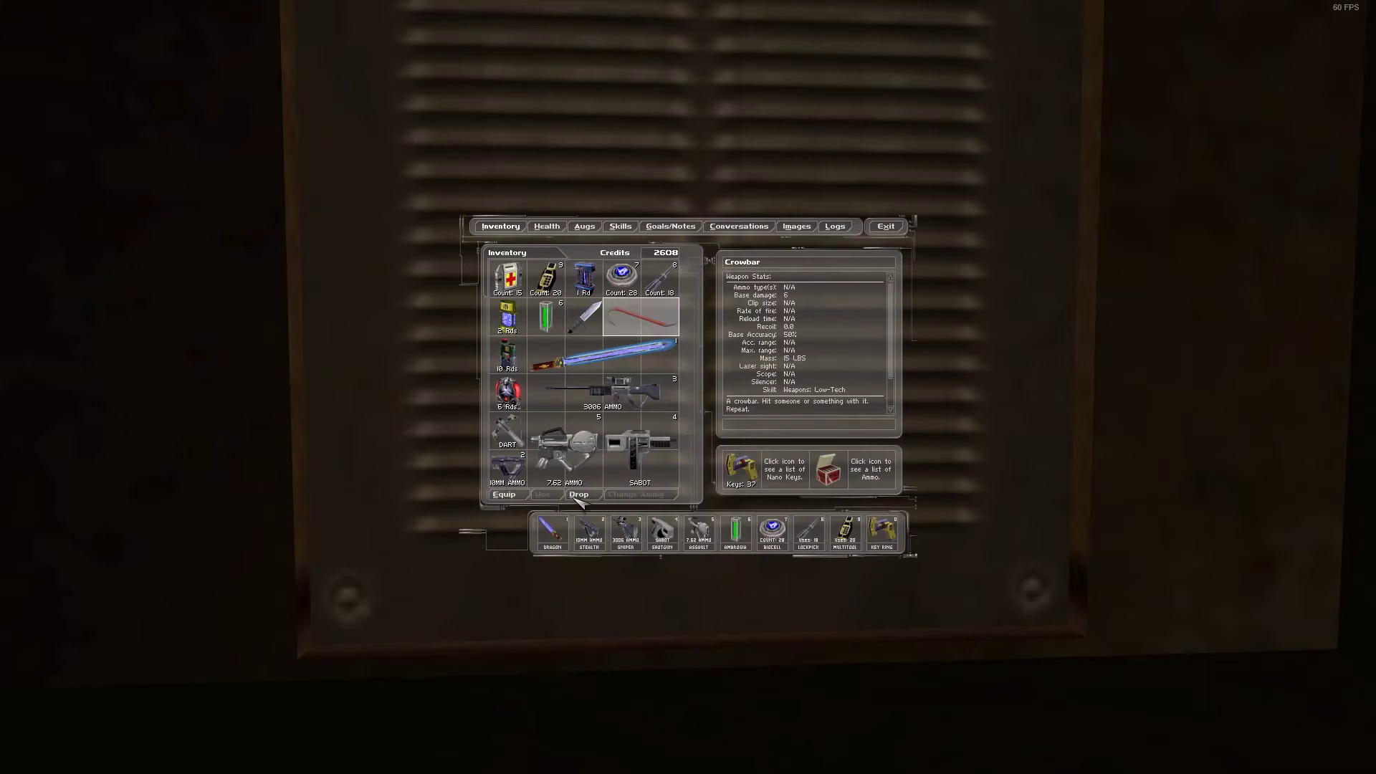
{"action": "left_click", "coordinate": [581, 497]}
{"action": "key", "text": "Escape"}
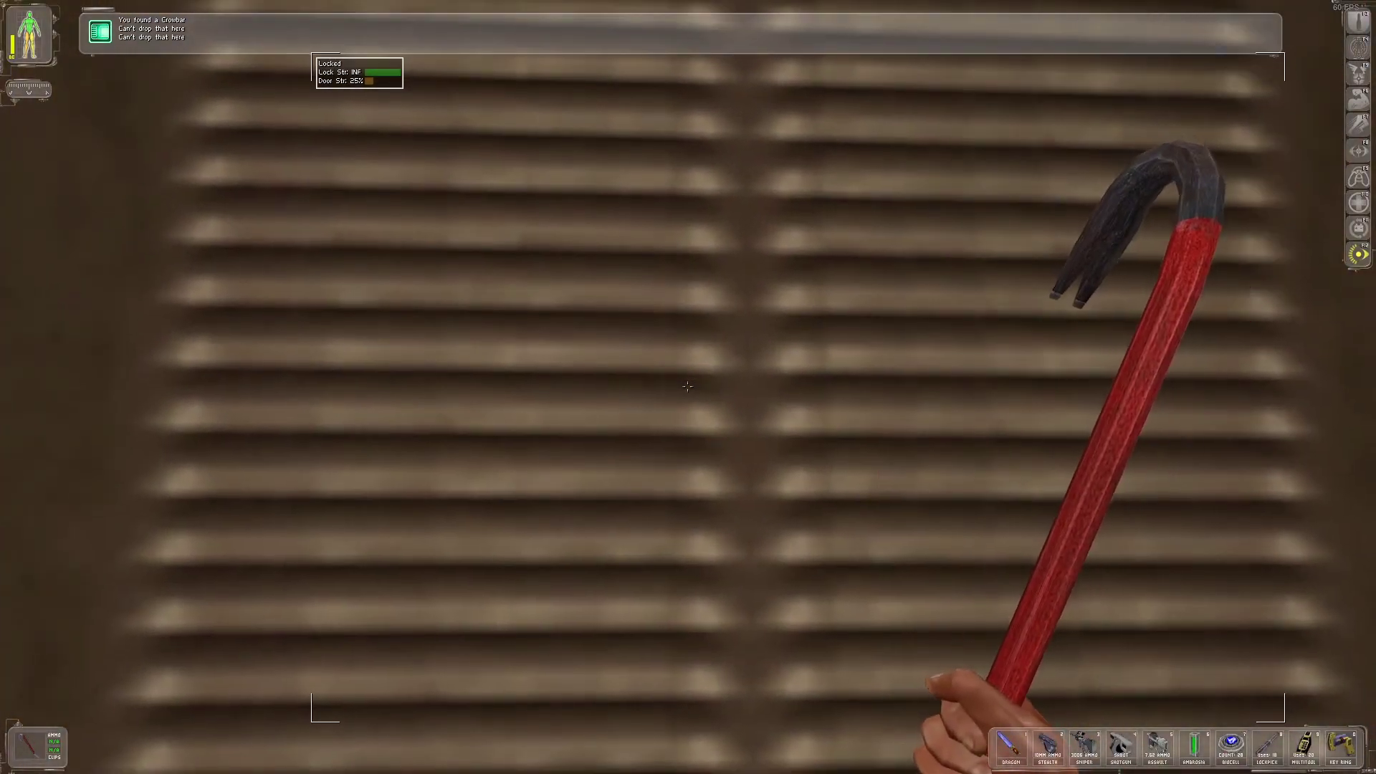
{"action": "left_click", "coordinate": [687, 386]}
{"action": "left_click", "coordinate": [687, 385]}
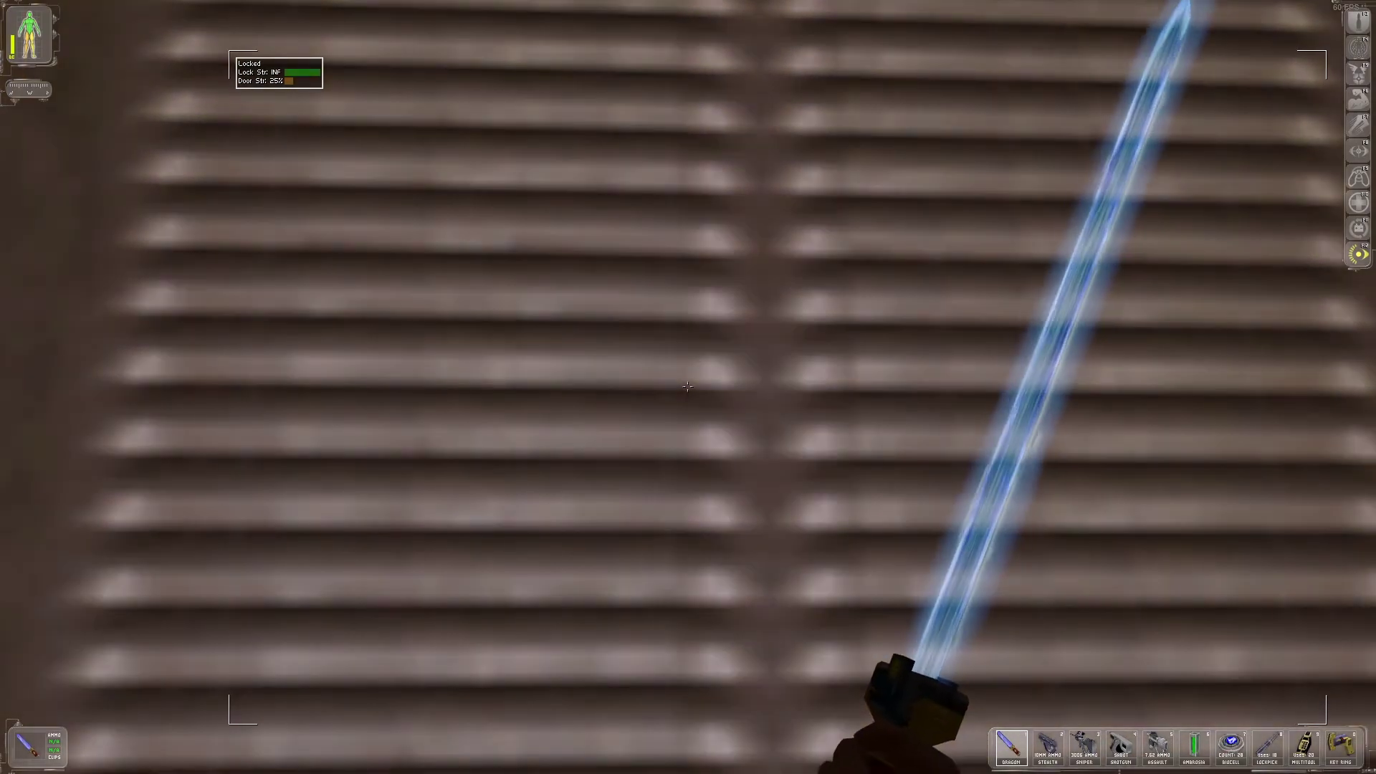
Cross the rooftop past the structure while Tracer Tong's transmission plays
{"action": "key", "text": "s"}
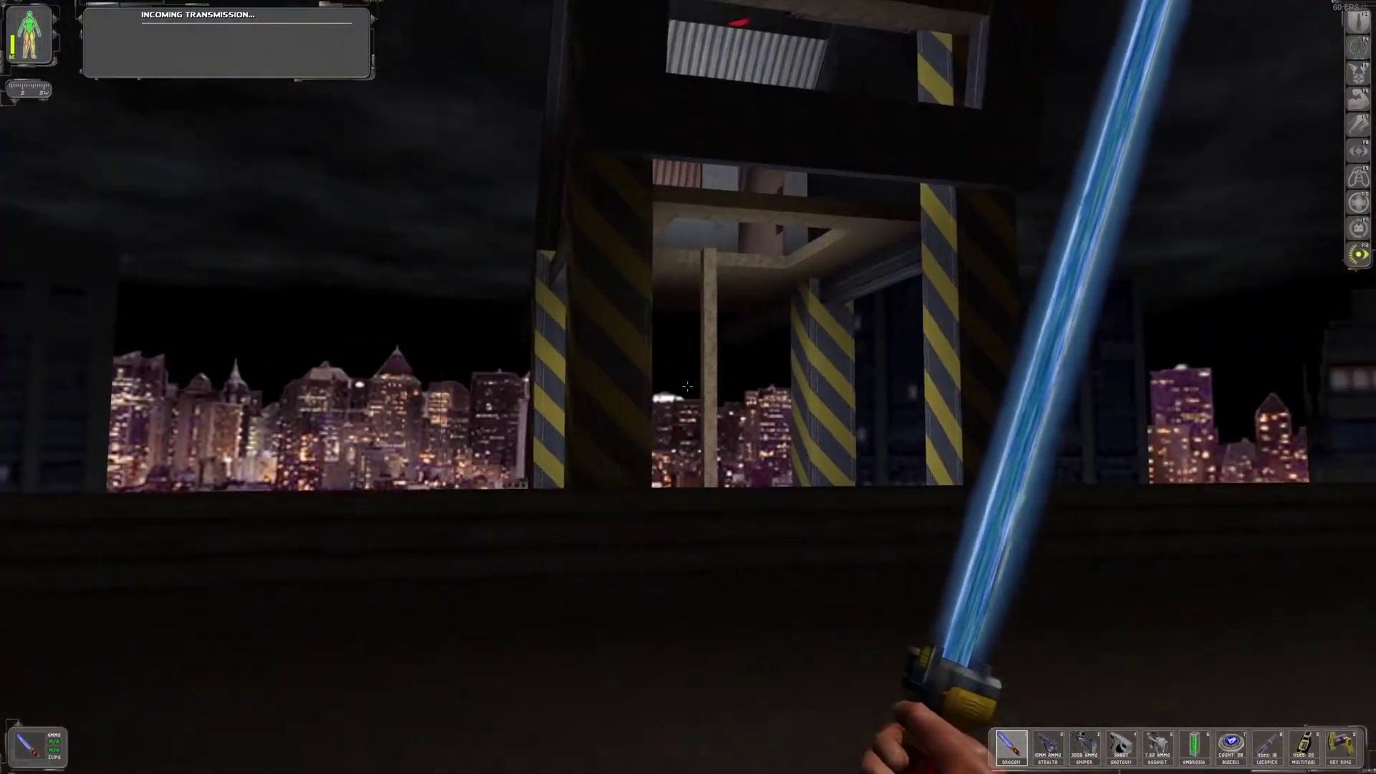
{"action": "key", "text": "a"}
{"action": "key", "text": "w"}
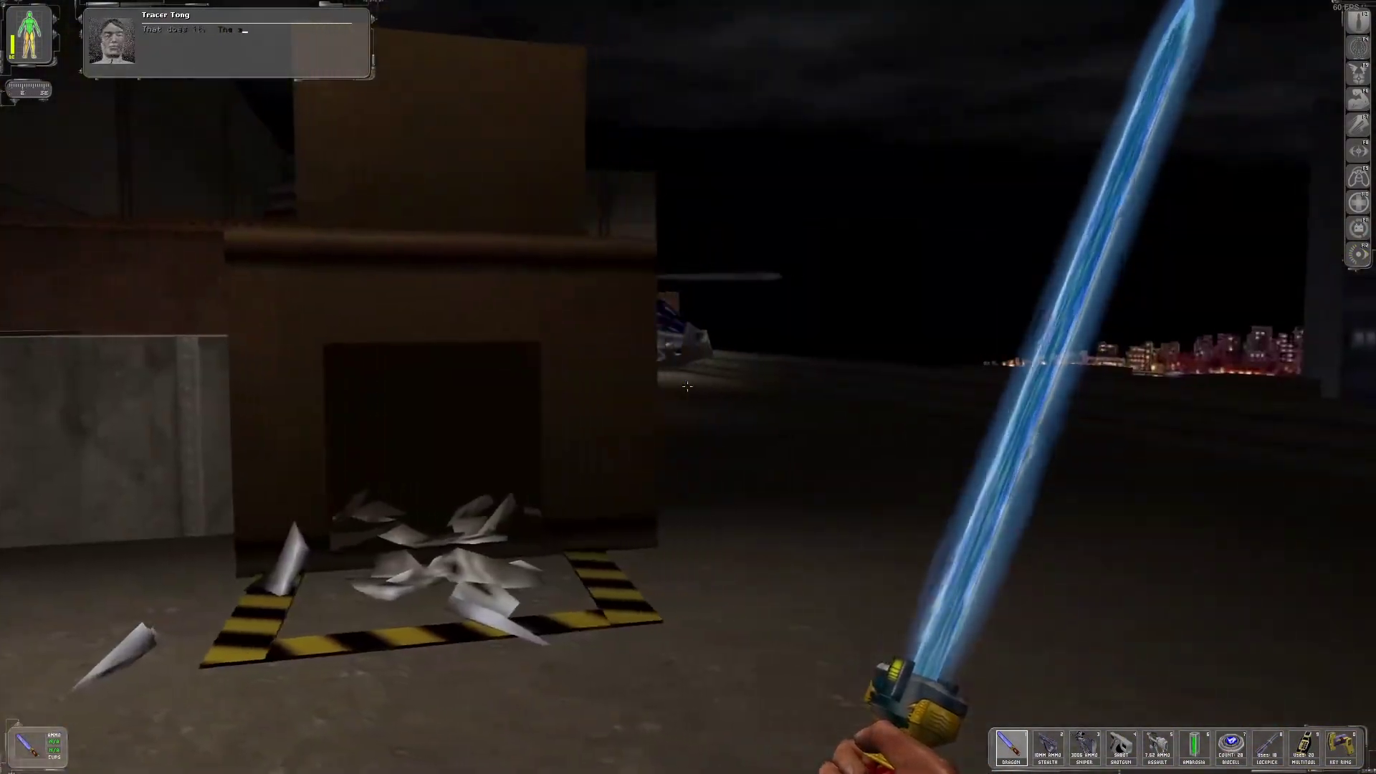
{"action": "key", "text": "w"}
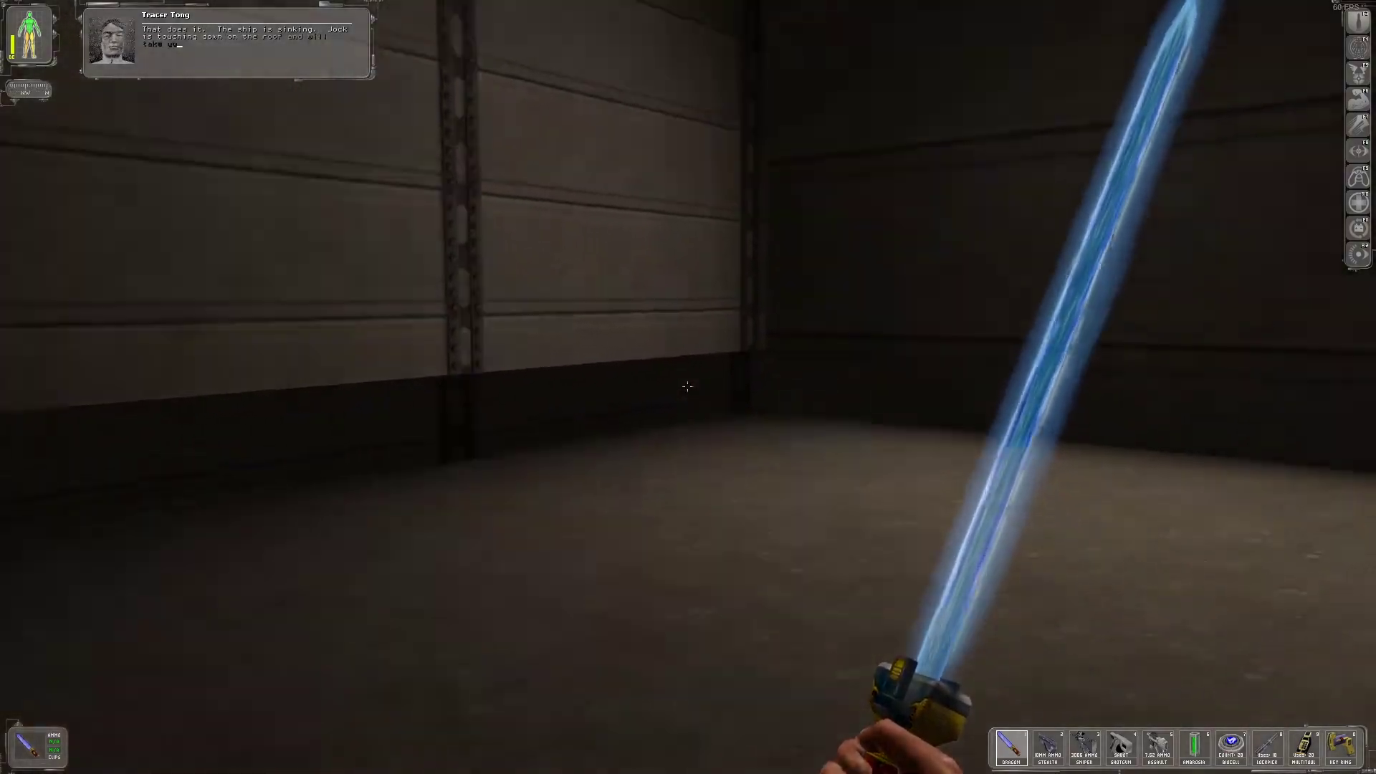
Walk to Jock's helicopter in the hangar and board it to start the escape cutscene
{"action": "key", "text": "w"}
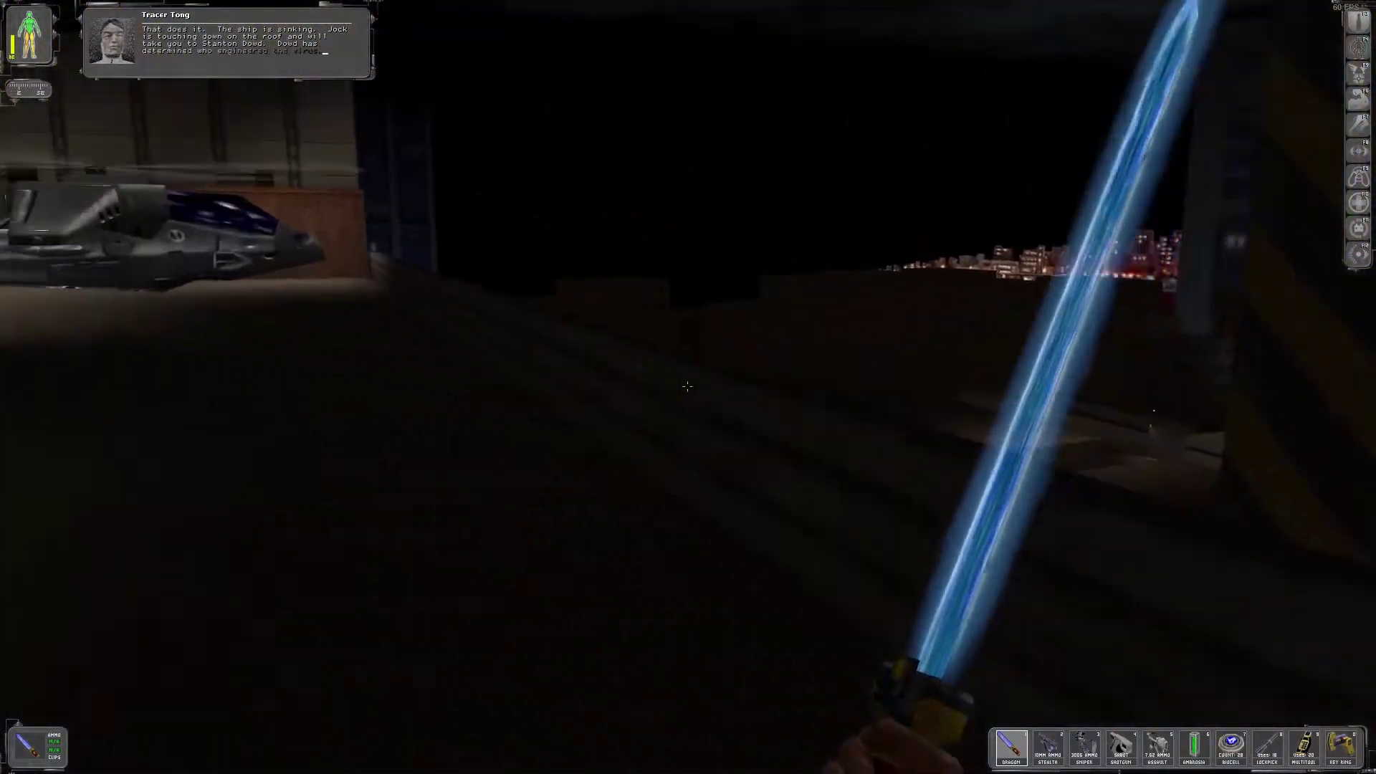
{"action": "key", "text": "w"}
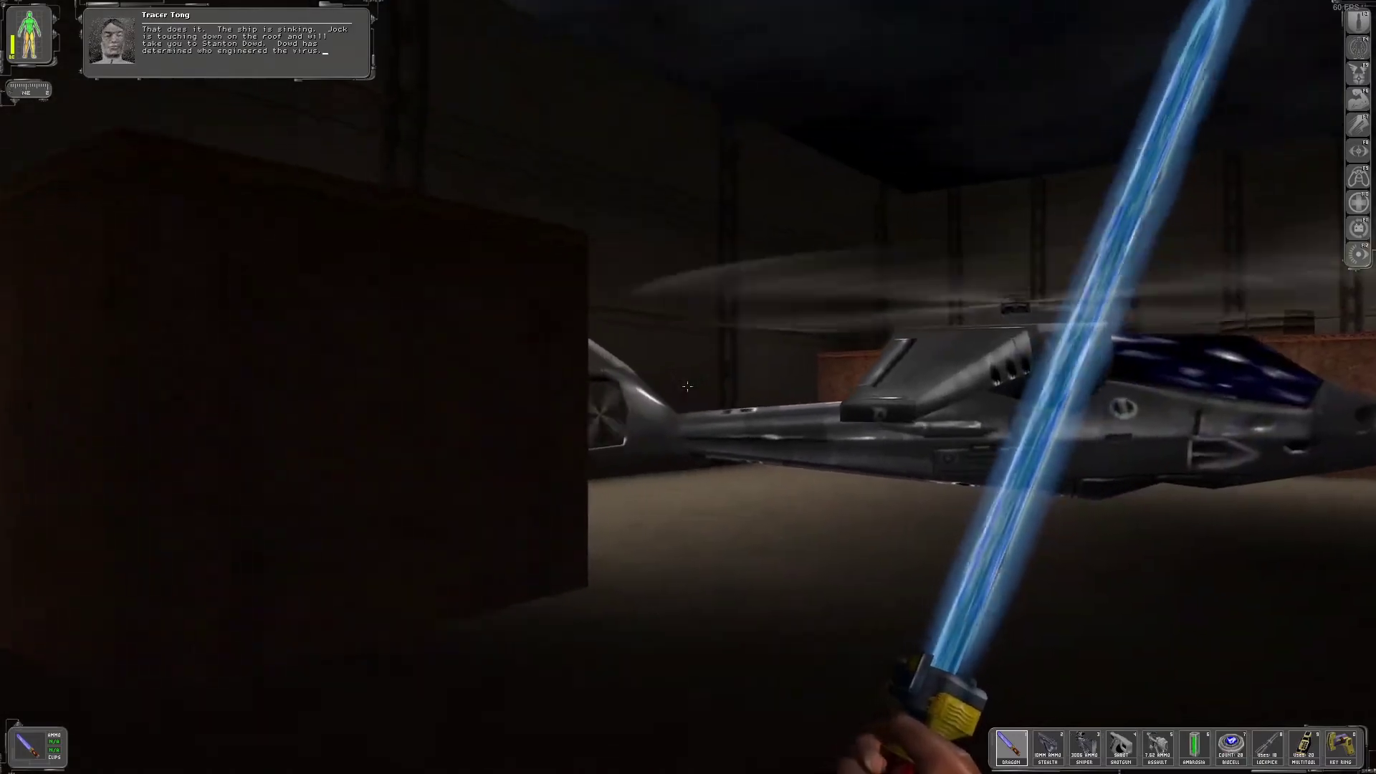
{"action": "key", "text": "w"}
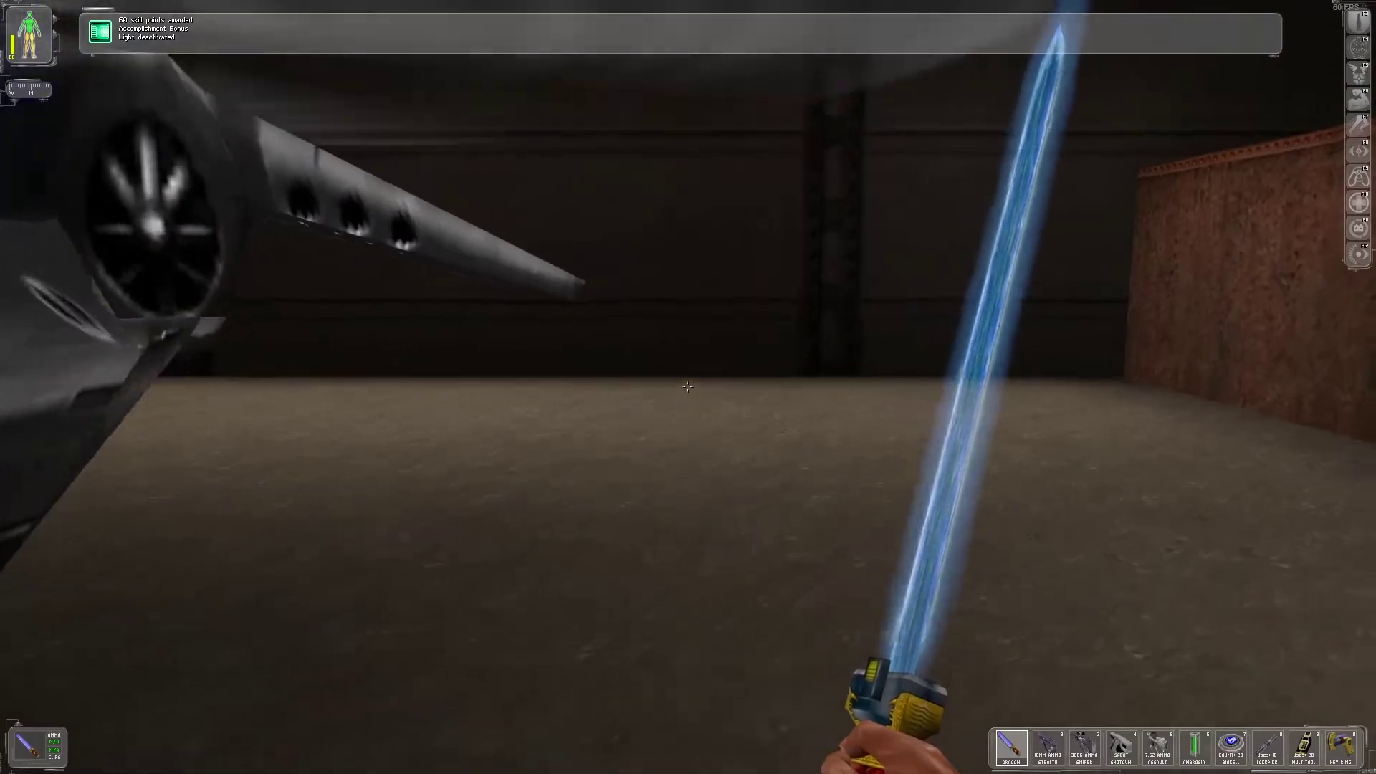
{"action": "right_click", "coordinate": [685, 386]}
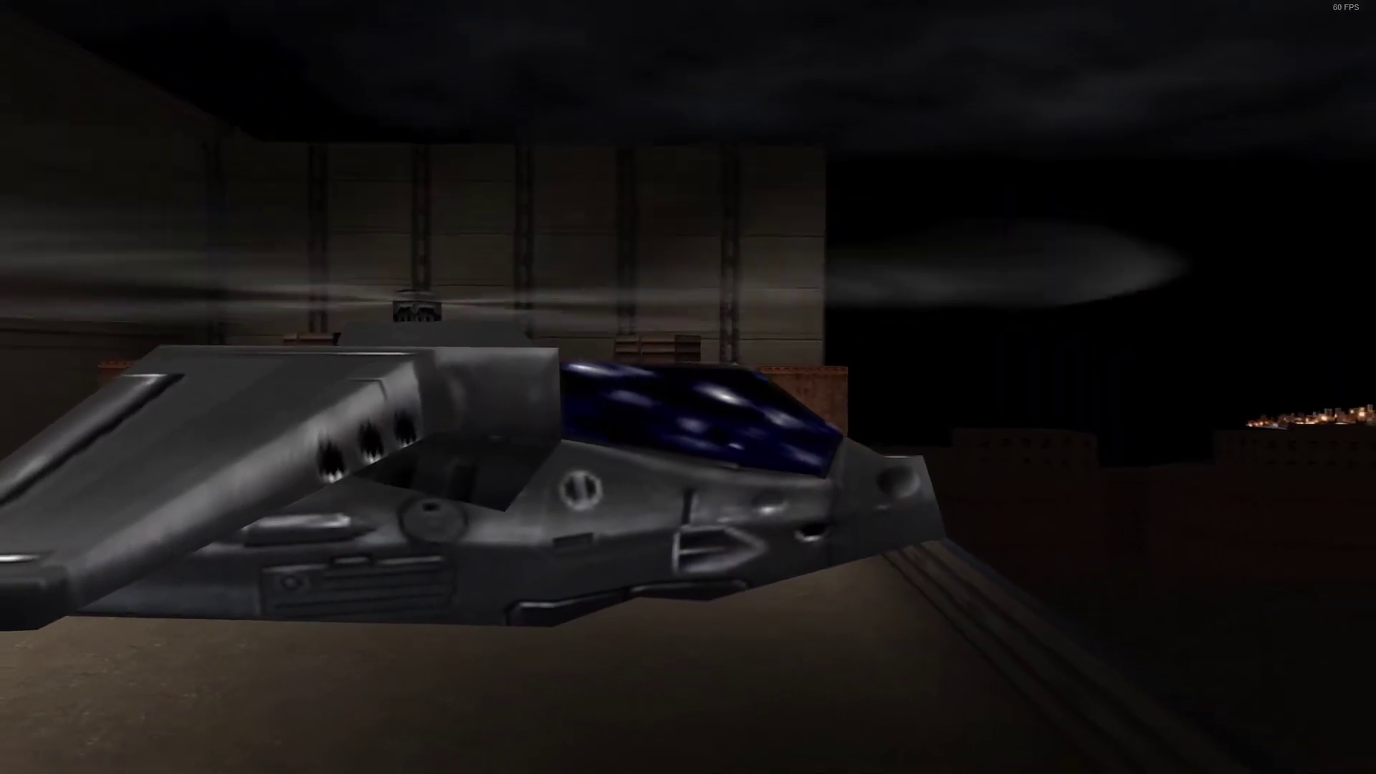